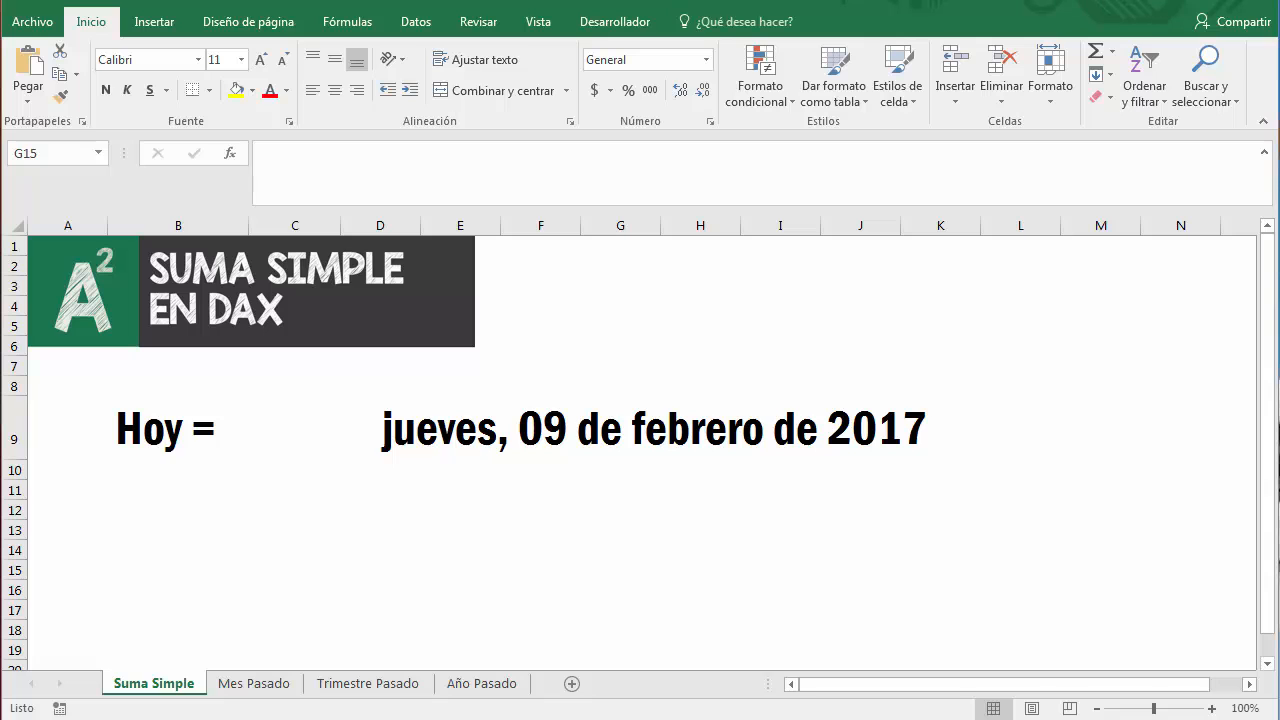
Look through the Mes Pasado, Trimestre Pasado and Año Pasado sheets and return to Suma Simple.
{"action": "left_click", "coordinate": [592, 466]}
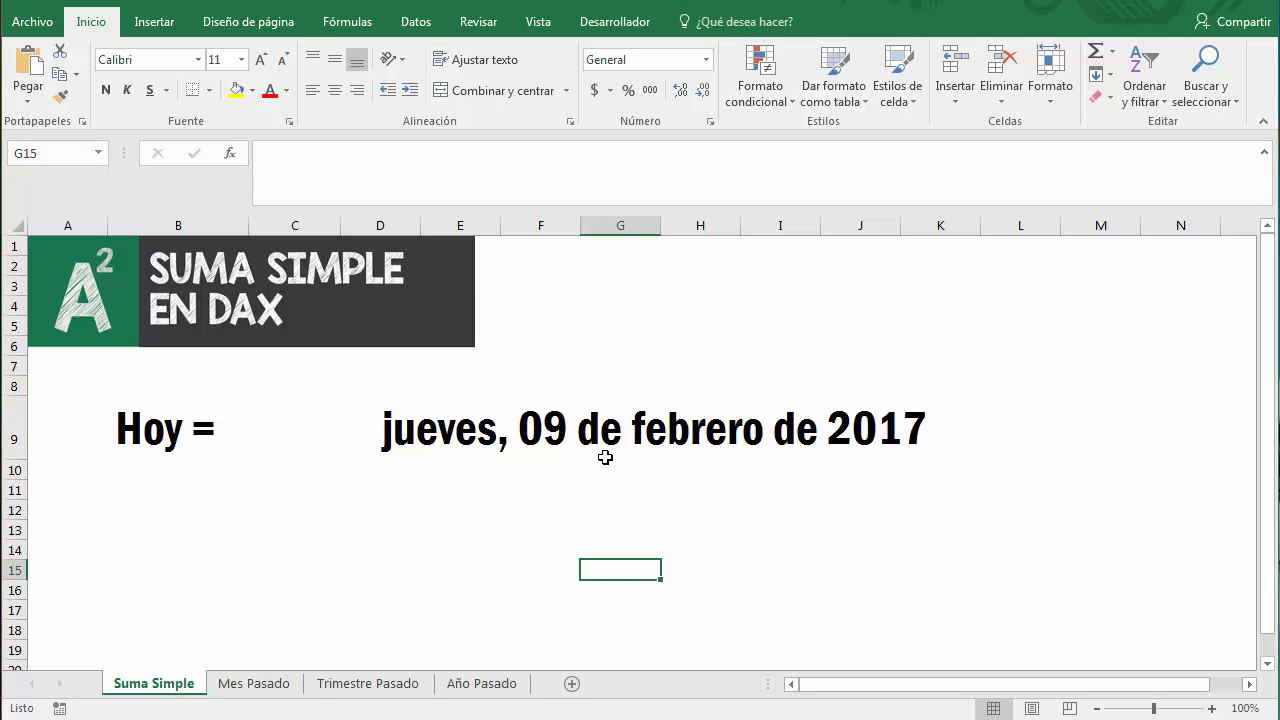
{"action": "left_click", "coordinate": [245, 684]}
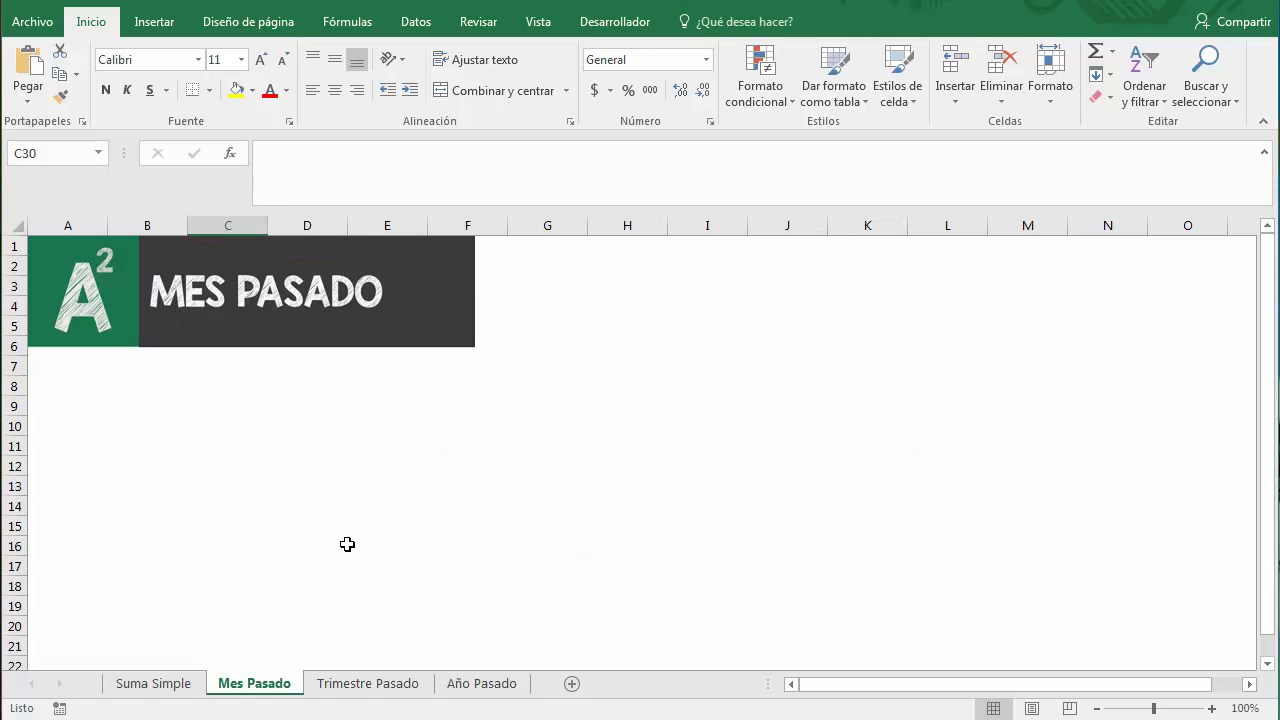
{"action": "left_click", "coordinate": [360, 686]}
{"action": "left_click", "coordinate": [460, 688]}
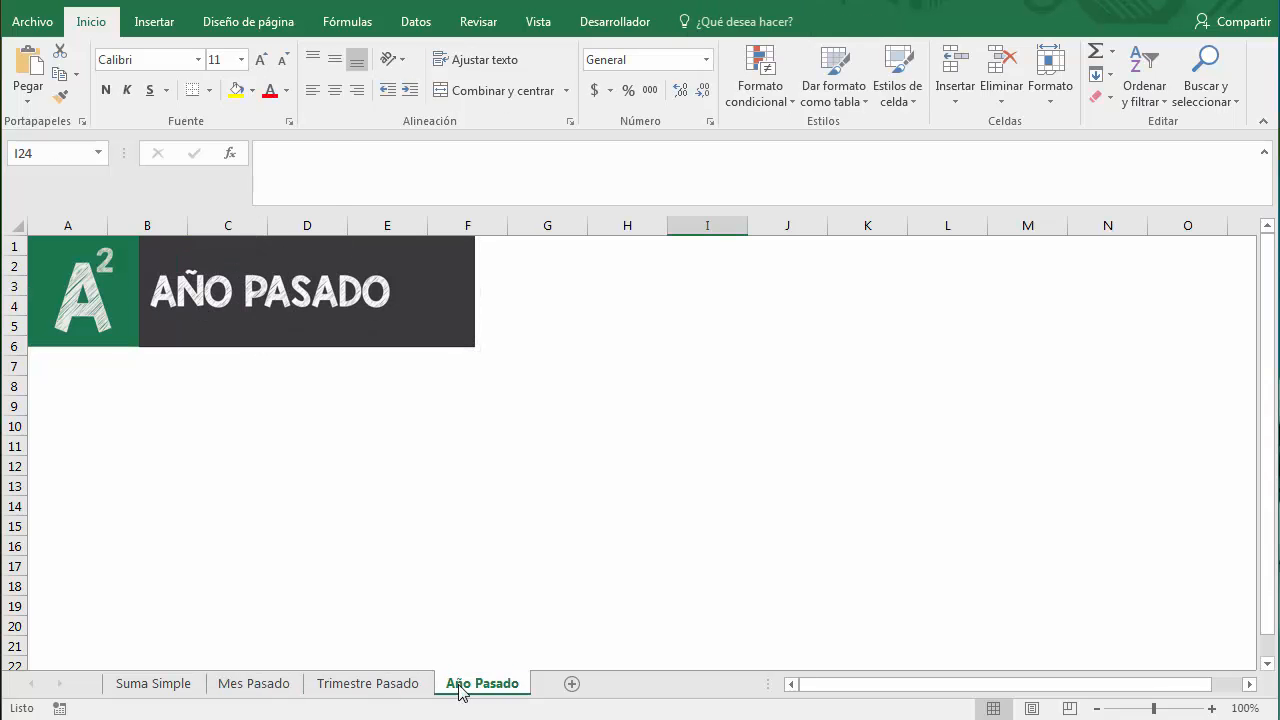
{"action": "left_click", "coordinate": [160, 688]}
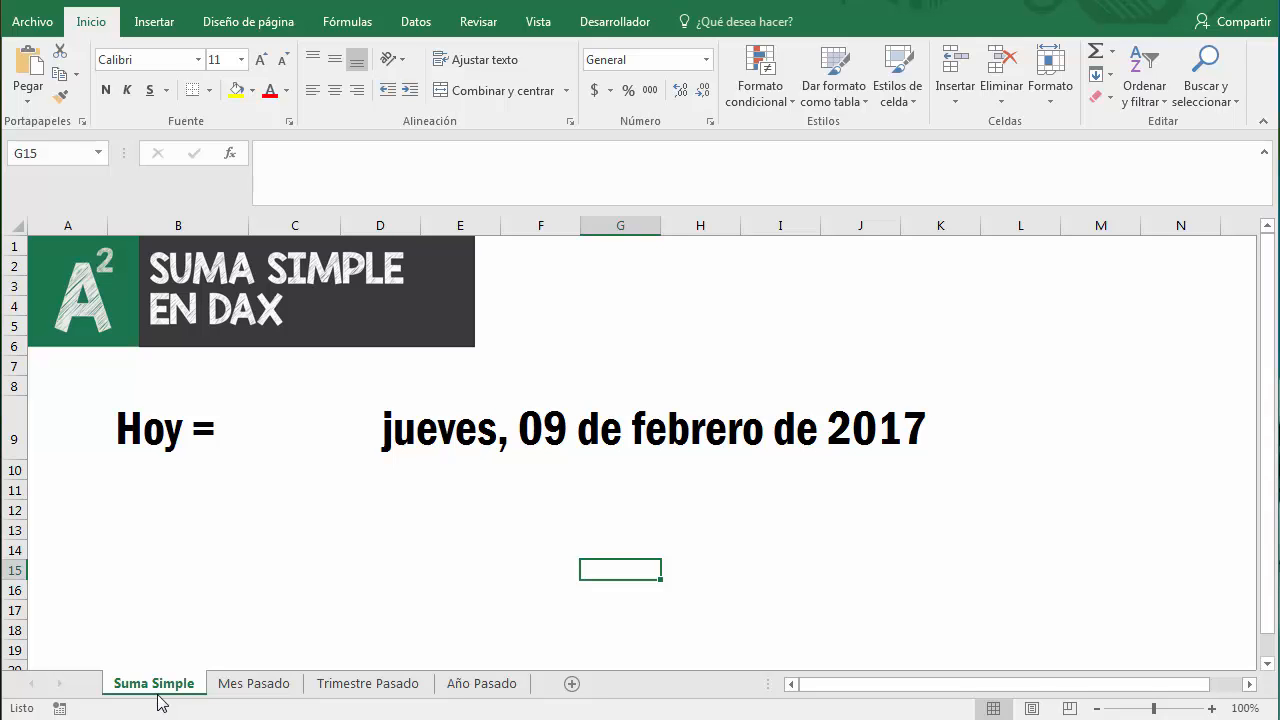
{"action": "left_click", "coordinate": [330, 569]}
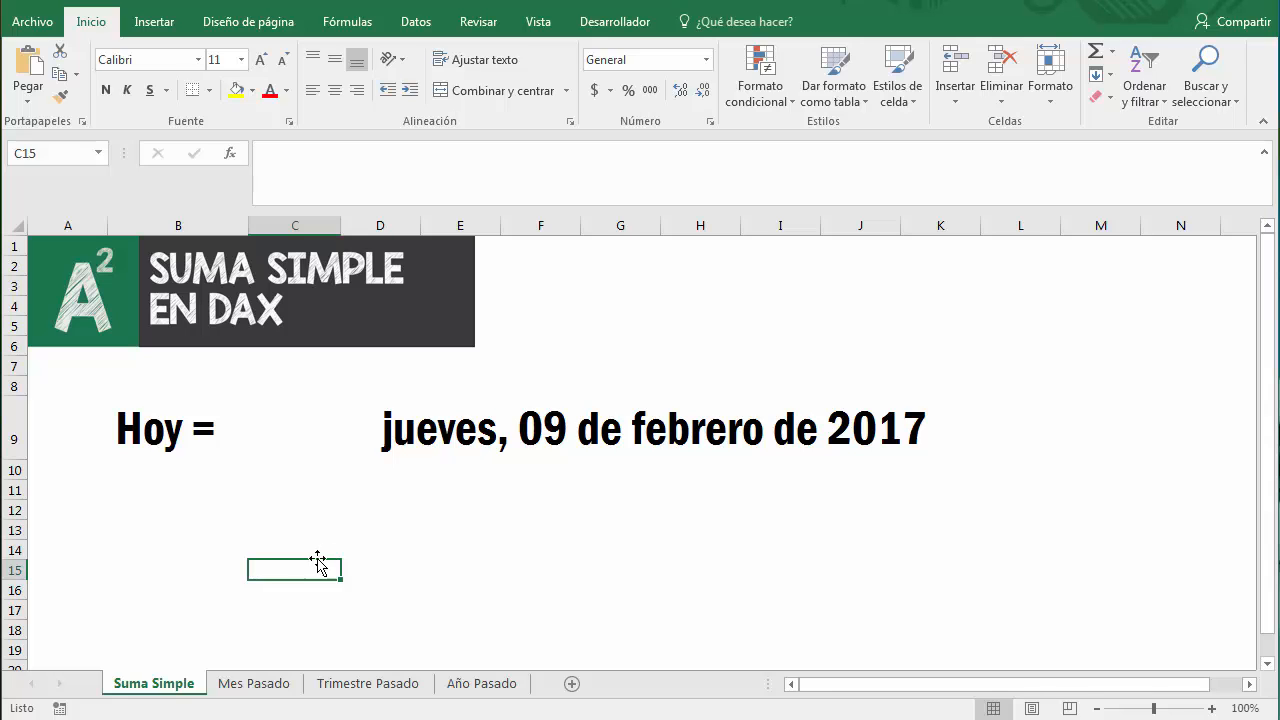
{"action": "scroll", "coordinate": [263, 551], "scroll_direction": "down", "scroll_amount": 1}
{"action": "scroll", "coordinate": [263, 551], "scroll_direction": "up", "scroll_amount": 1}
{"action": "left_click", "coordinate": [542, 25]}
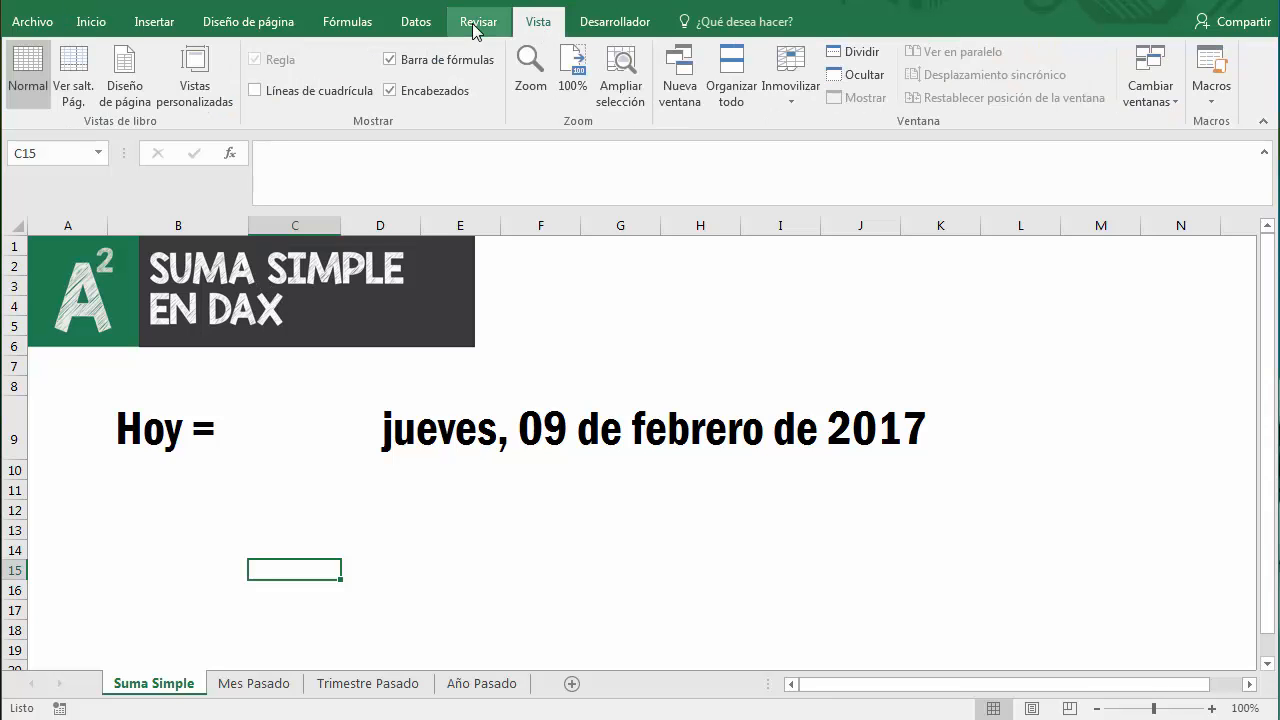
{"action": "left_click", "coordinate": [470, 26]}
{"action": "left_click", "coordinate": [117, 22]}
{"action": "scroll", "coordinate": [190, 410], "scroll_direction": "down", "scroll_amount": 3}
{"action": "scroll", "coordinate": [234, 414], "scroll_direction": "up", "scroll_amount": 3}
Insert a pivot table based on the workbook's data model at cell B11 of the existing Suma Simple sheet.
{"action": "left_click", "coordinate": [183, 491]}
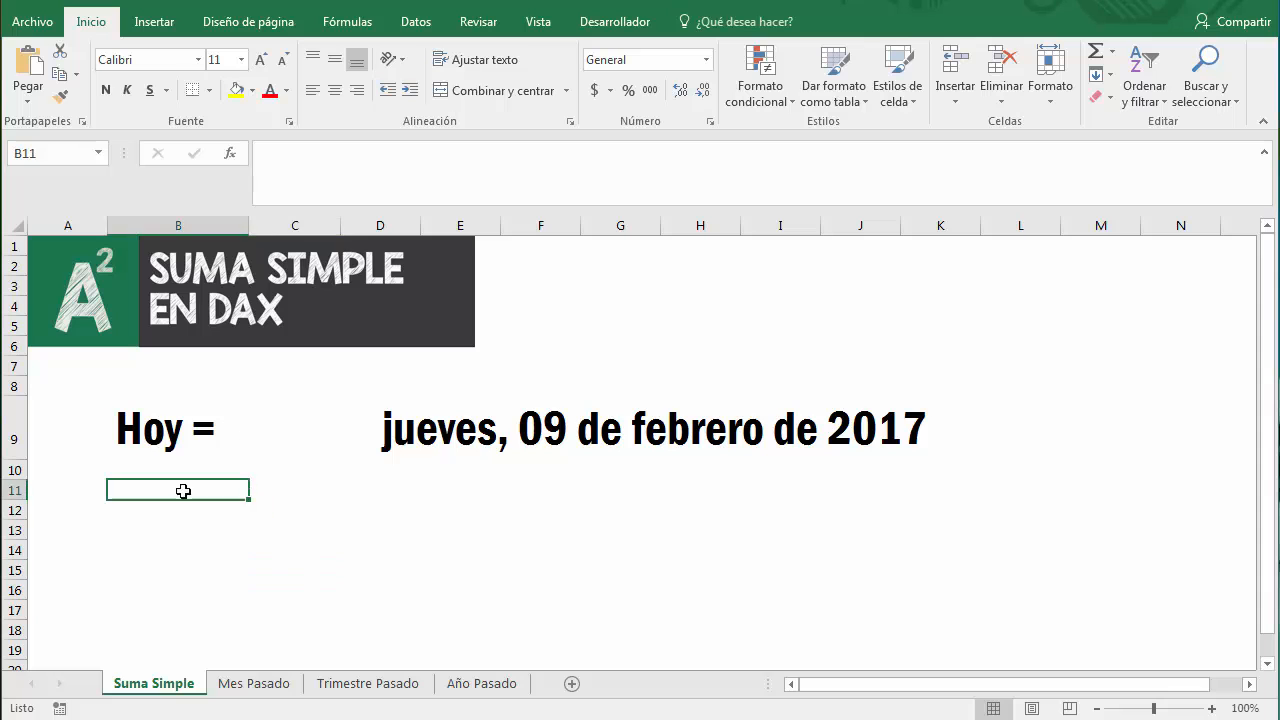
{"action": "left_click", "coordinate": [154, 21]}
{"action": "left_click", "coordinate": [33, 72]}
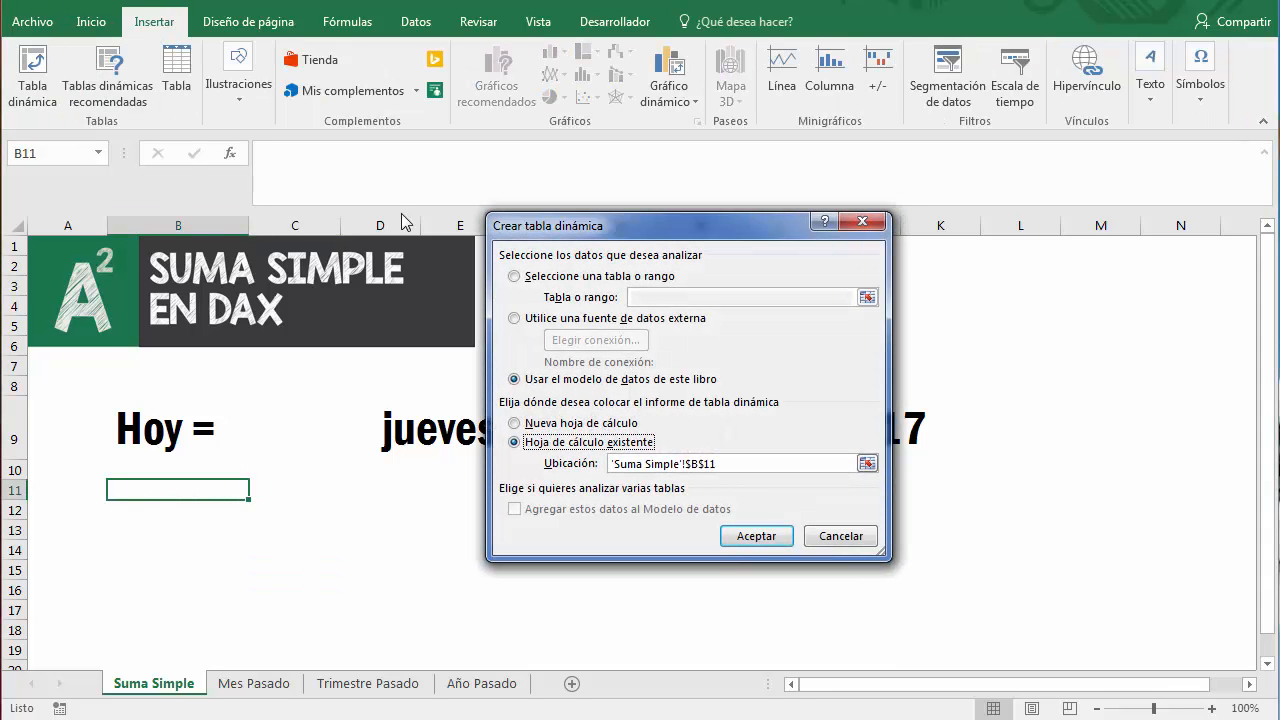
{"action": "left_click_drag", "start_coordinate": [553, 210], "coordinate": [395, 148]}
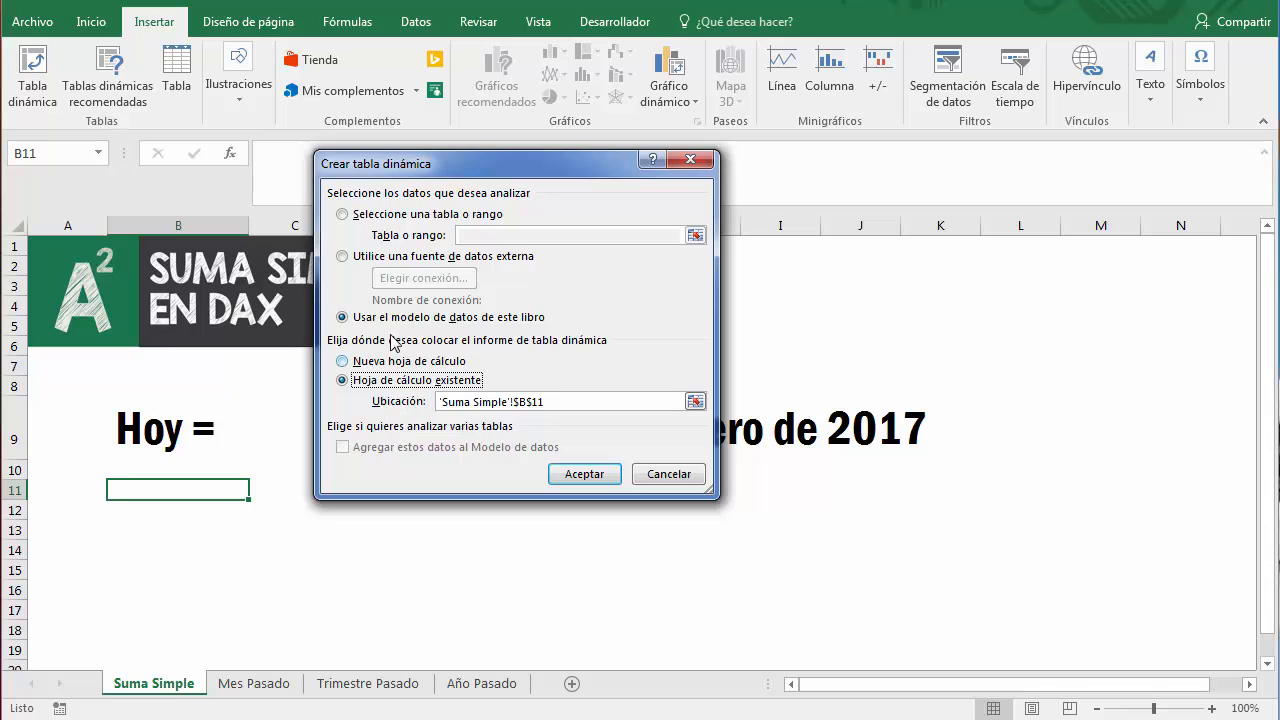
{"action": "left_click", "coordinate": [586, 474]}
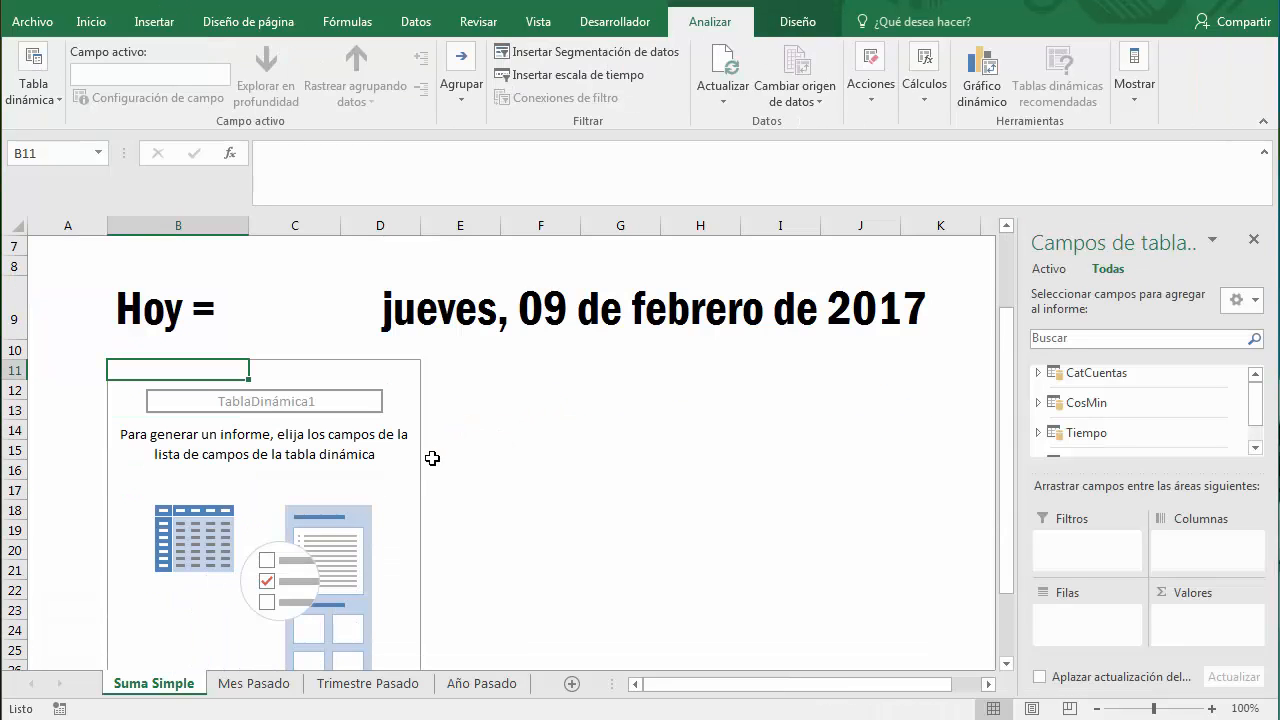
Add the Cargo Tot Amt field from the CosMin table to the pivot table as a summed value.
{"action": "left_click_drag", "start_coordinate": [1257, 409], "coordinate": [1257, 425]}
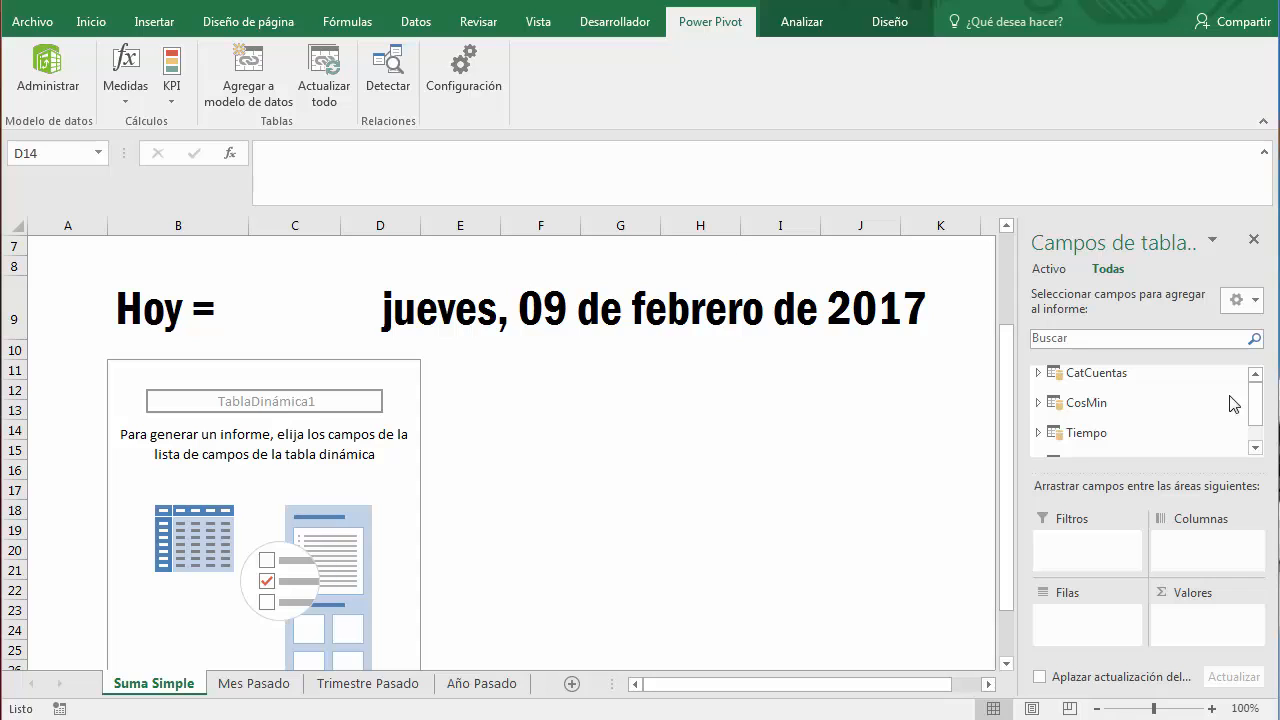
{"action": "left_click_drag", "start_coordinate": [1251, 417], "coordinate": [1257, 391]}
{"action": "left_click", "coordinate": [1050, 402]}
{"action": "left_click", "coordinate": [1100, 405]}
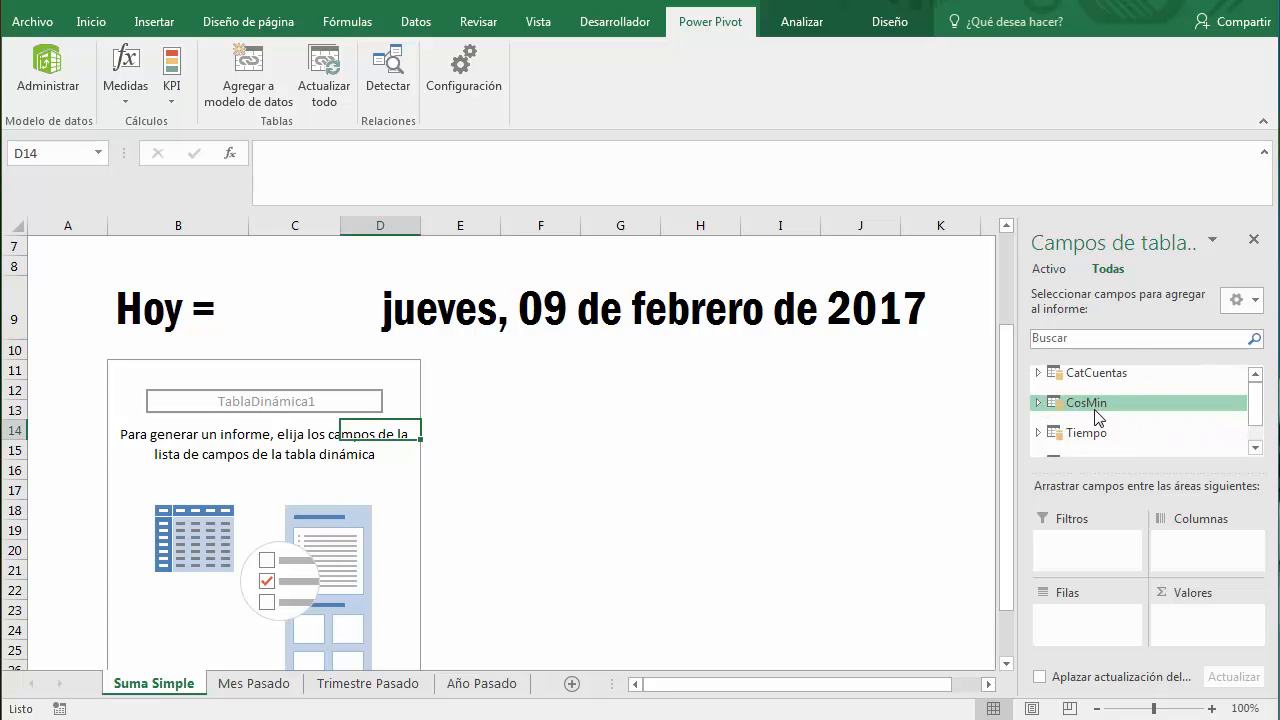
{"action": "left_click", "coordinate": [1090, 406]}
{"action": "left_click_drag", "start_coordinate": [1251, 400], "coordinate": [1258, 450]}
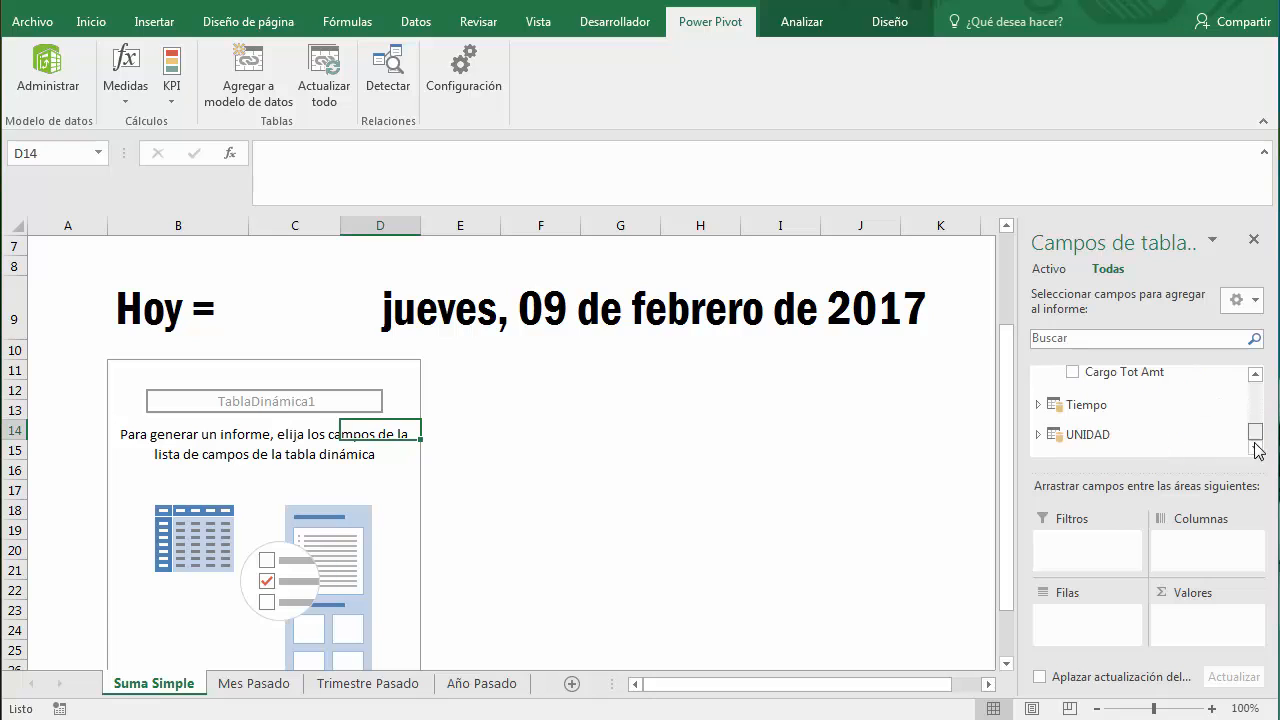
{"action": "left_click_drag", "start_coordinate": [1132, 378], "coordinate": [1185, 628]}
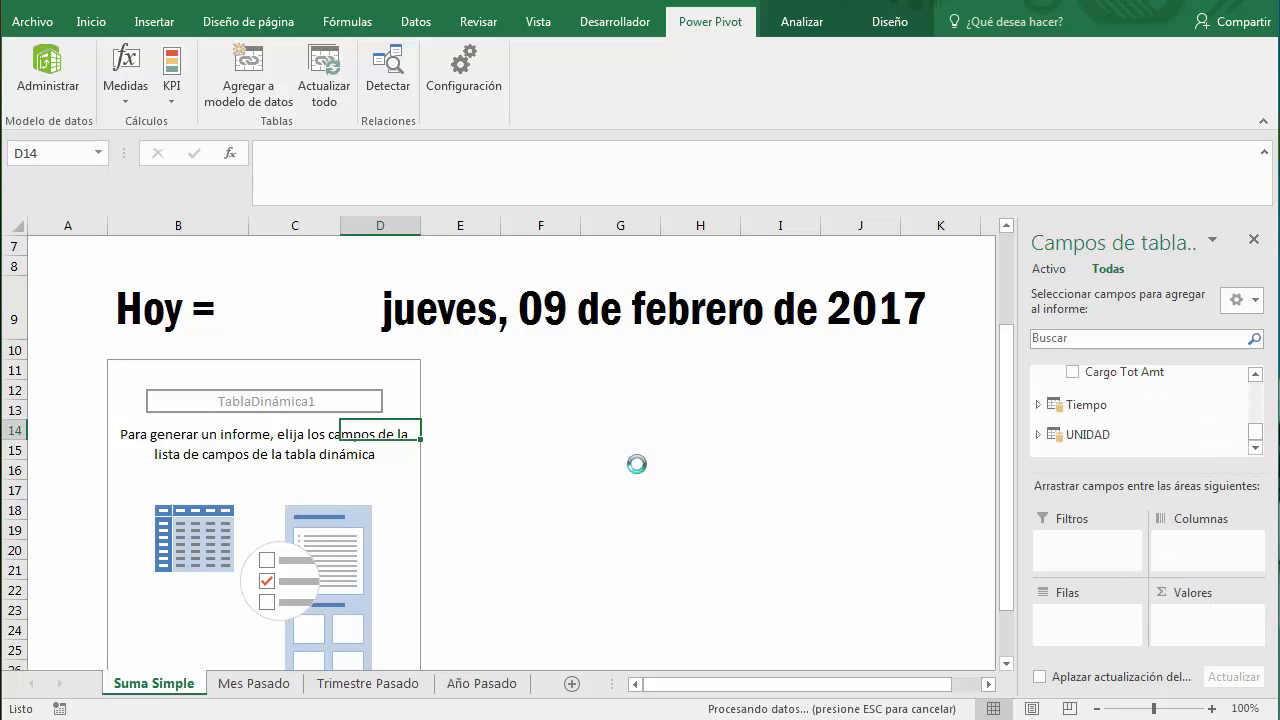
{"action": "left_click", "coordinate": [242, 390]}
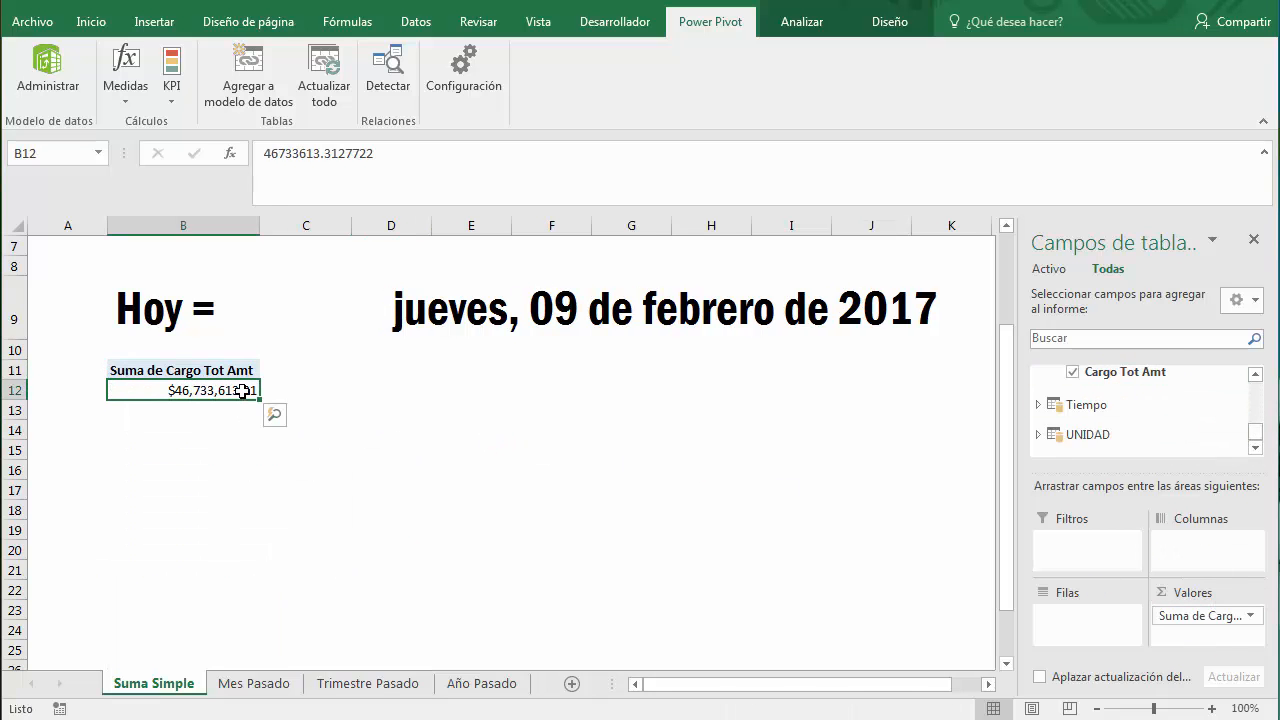
{"action": "mouse_move", "coordinate": [242, 390]}
Copy the pivot table in B11:B12 and paste the duplicate at cell B16.
{"action": "left_click_drag", "start_coordinate": [152, 370], "coordinate": [154, 391]}
{"action": "key", "text": "ctrl+c"}
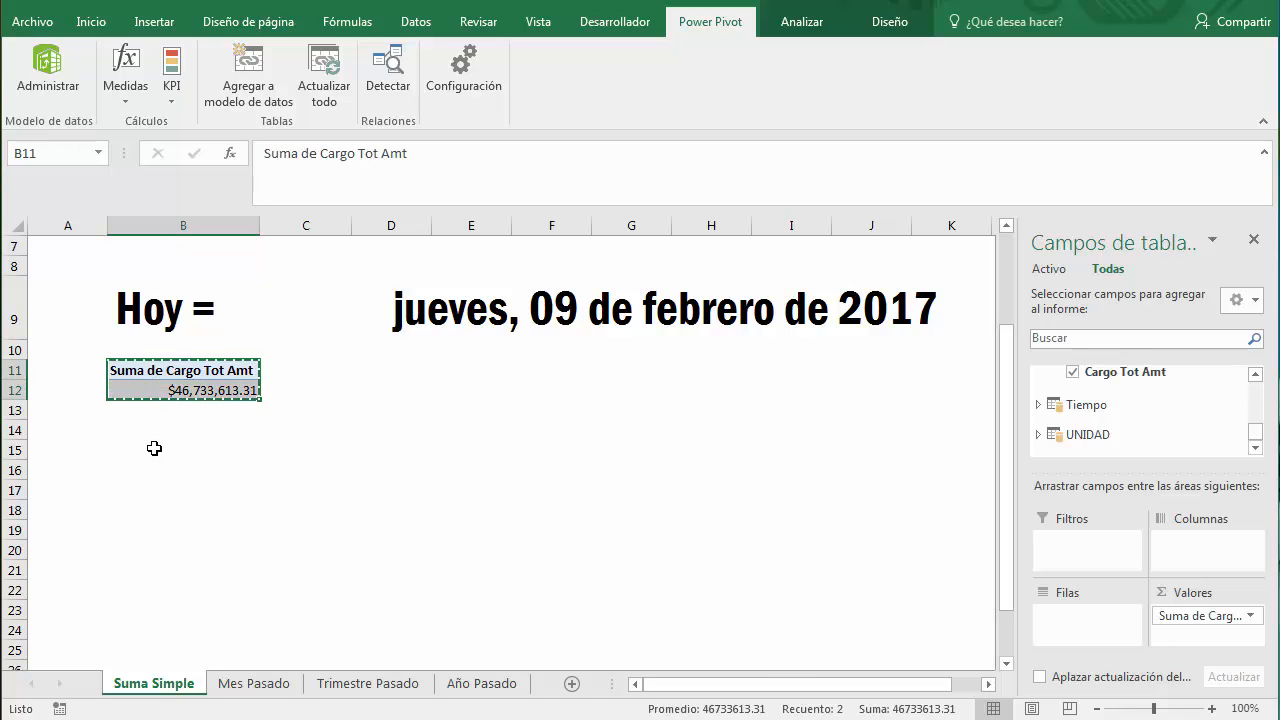
{"action": "left_click", "coordinate": [180, 468]}
{"action": "key", "text": "ctrl+v"}
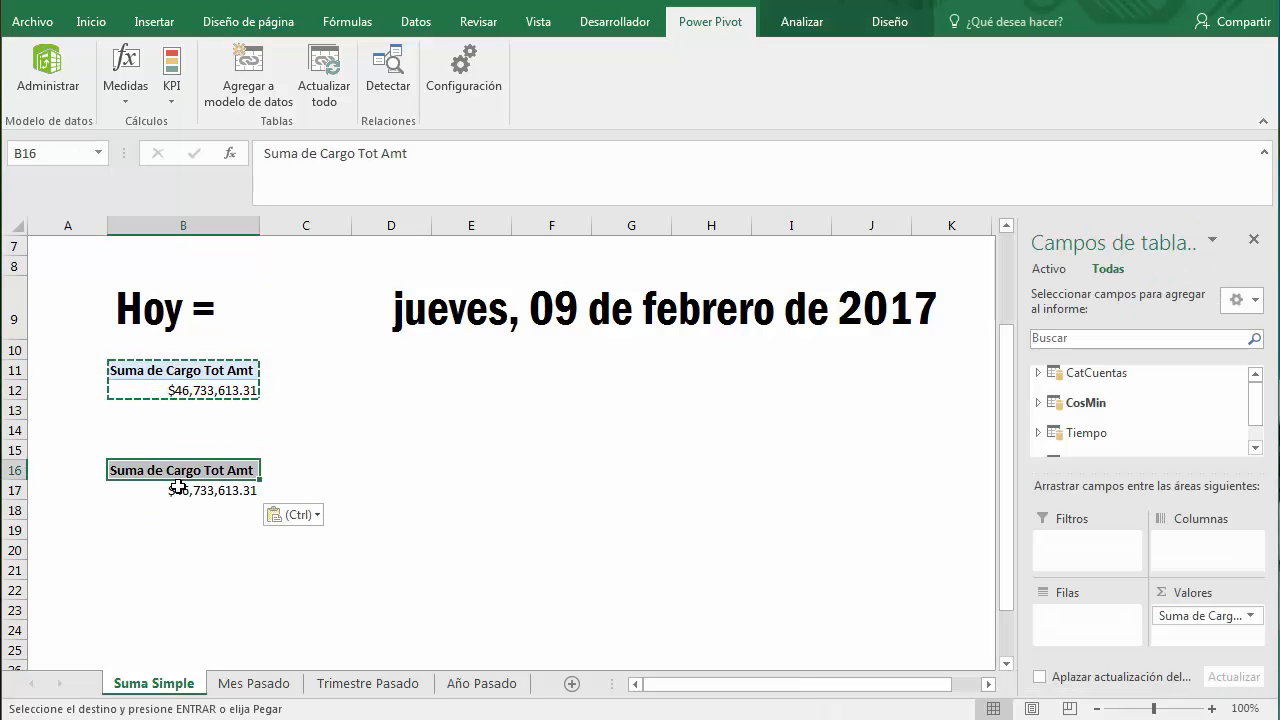
{"action": "left_click", "coordinate": [177, 487]}
{"action": "key", "text": "Escape"}
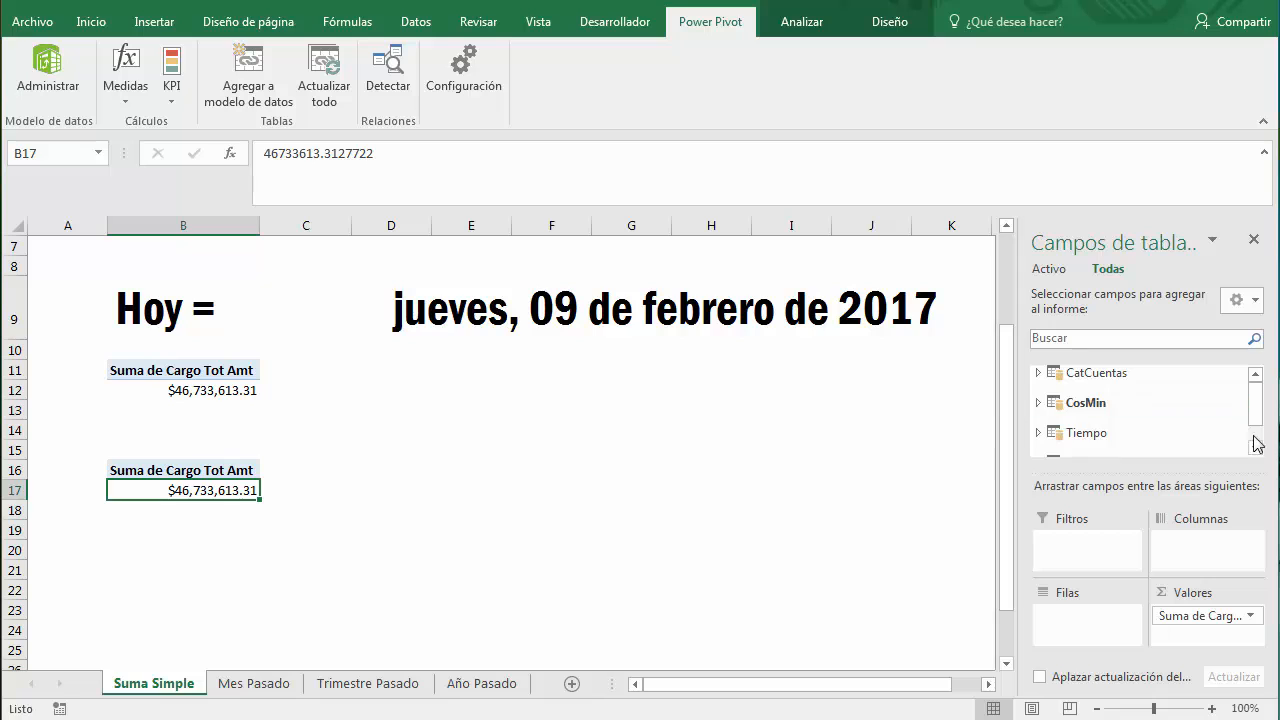
Add the AÑO and NMES fields from the Tiempo table as report filters of the copied pivot table.
{"action": "left_click_drag", "start_coordinate": [1257, 406], "coordinate": [1256, 430]}
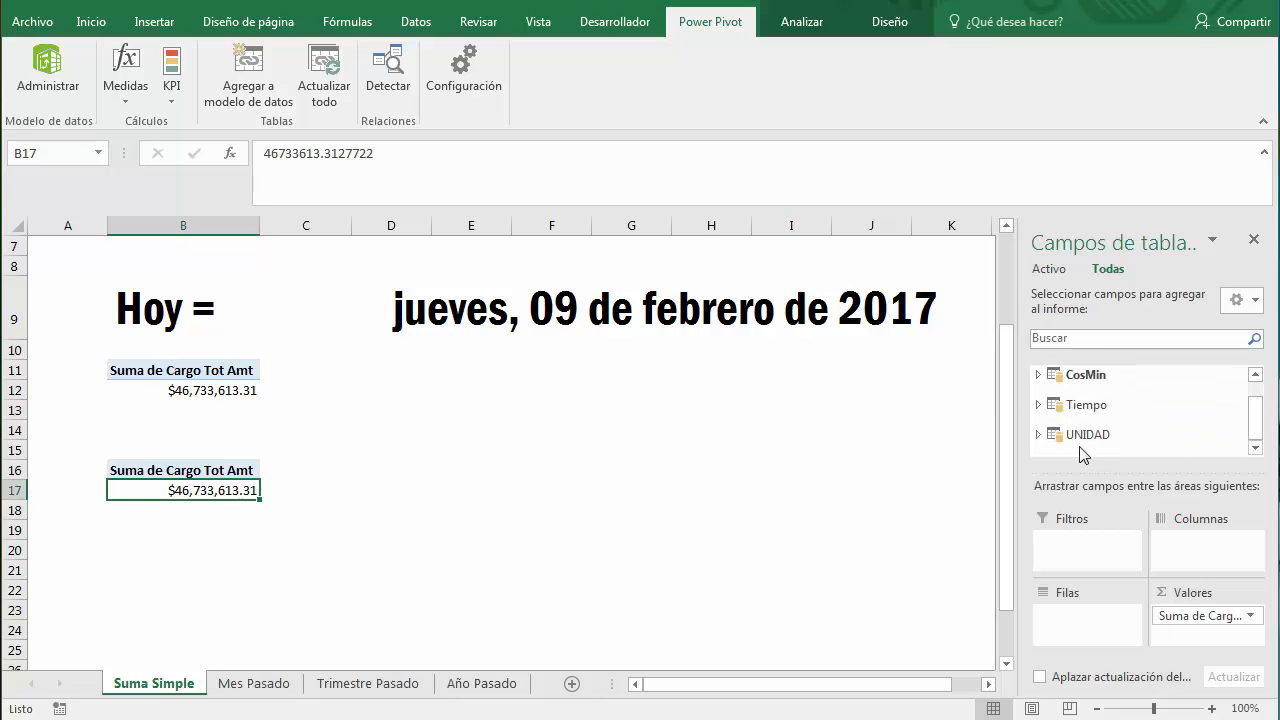
{"action": "left_click", "coordinate": [1038, 405]}
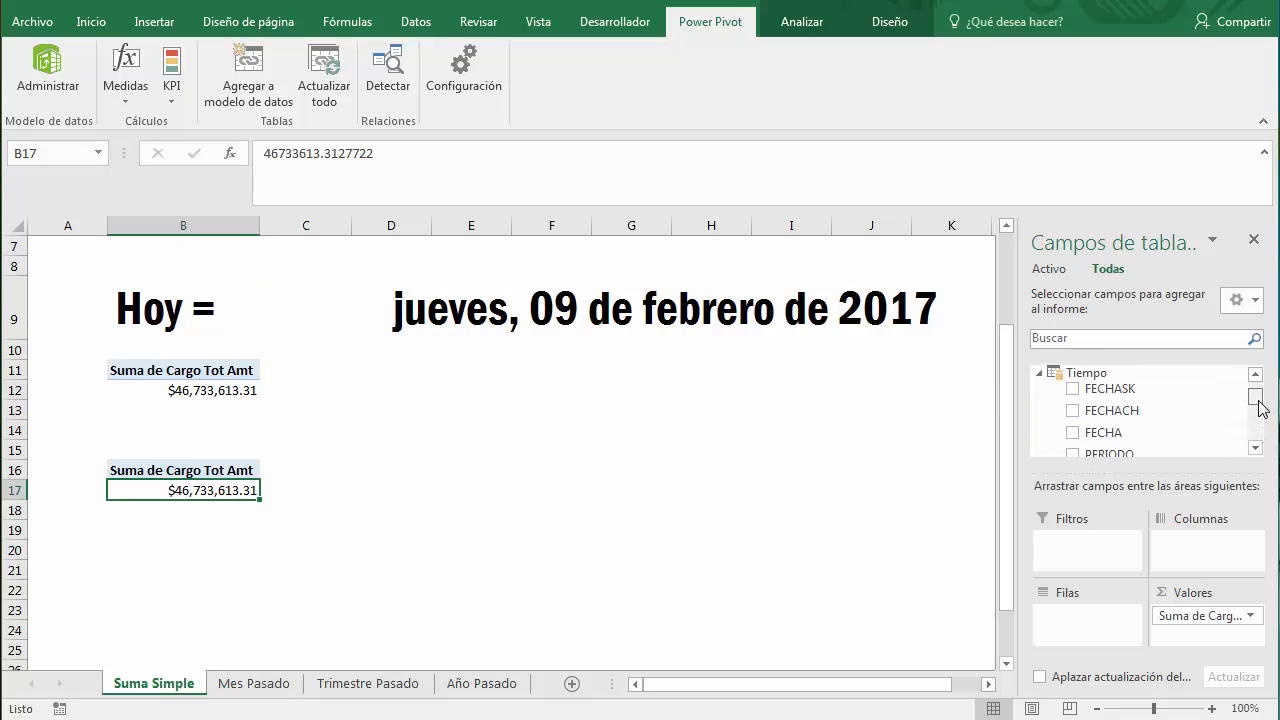
{"action": "left_click_drag", "start_coordinate": [1259, 403], "coordinate": [1257, 410]}
{"action": "left_click_drag", "start_coordinate": [1098, 406], "coordinate": [1095, 552]}
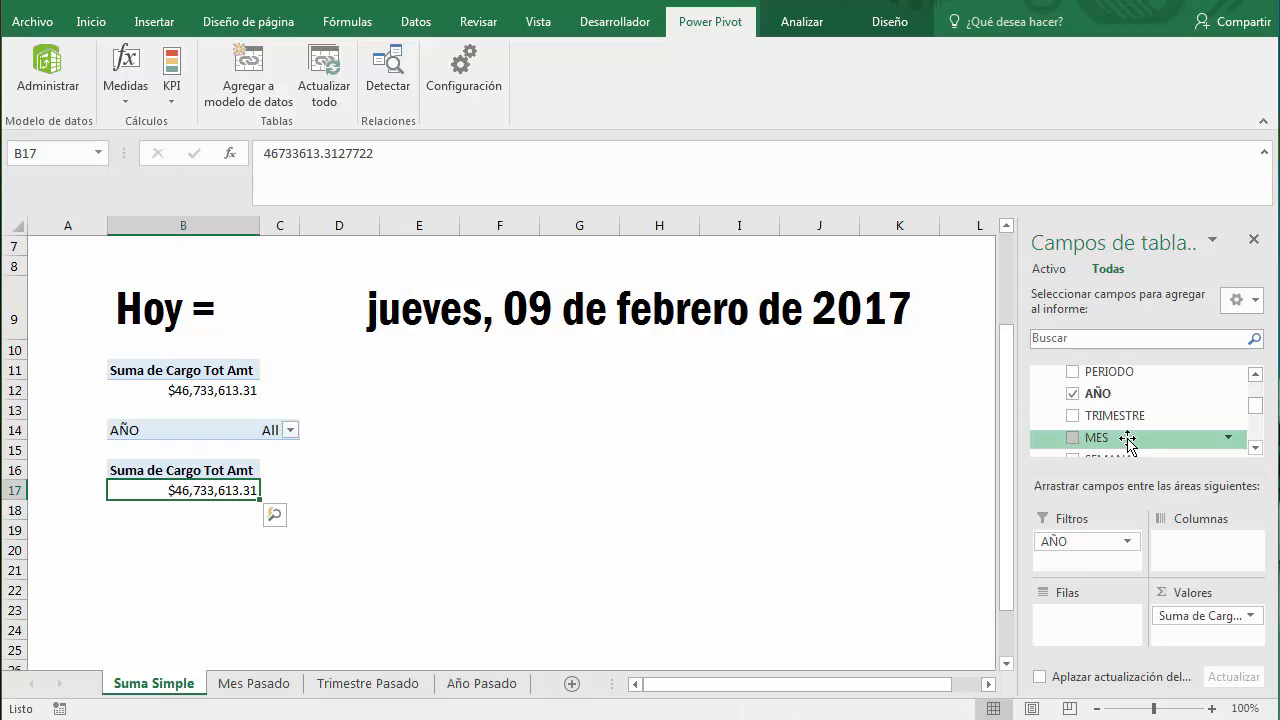
{"action": "left_click_drag", "start_coordinate": [1132, 438], "coordinate": [1091, 557]}
{"action": "left_click", "coordinate": [1253, 452]}
{"action": "left_click", "coordinate": [1253, 450]}
{"action": "left_click", "coordinate": [1253, 450]}
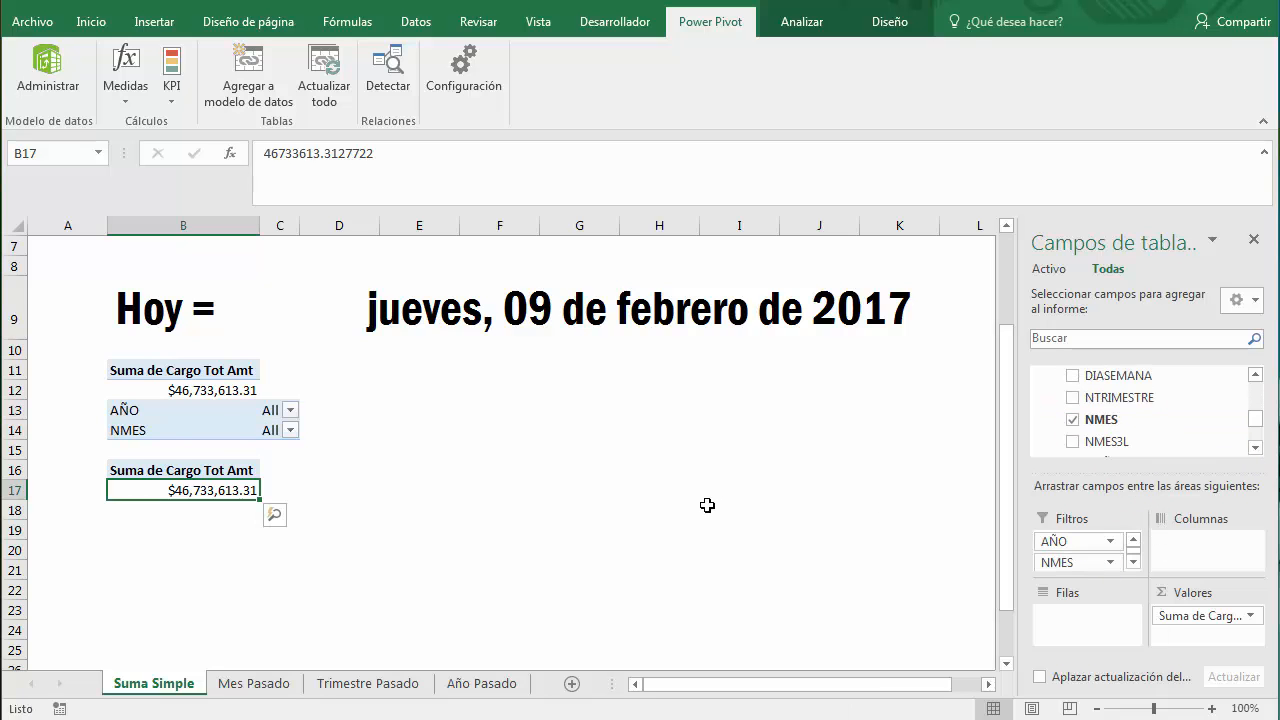
Insert two blank rows at row 13 to separate the two pivot tables.
{"action": "left_click", "coordinate": [12, 410]}
{"action": "key", "text": "ctrl+plus"}
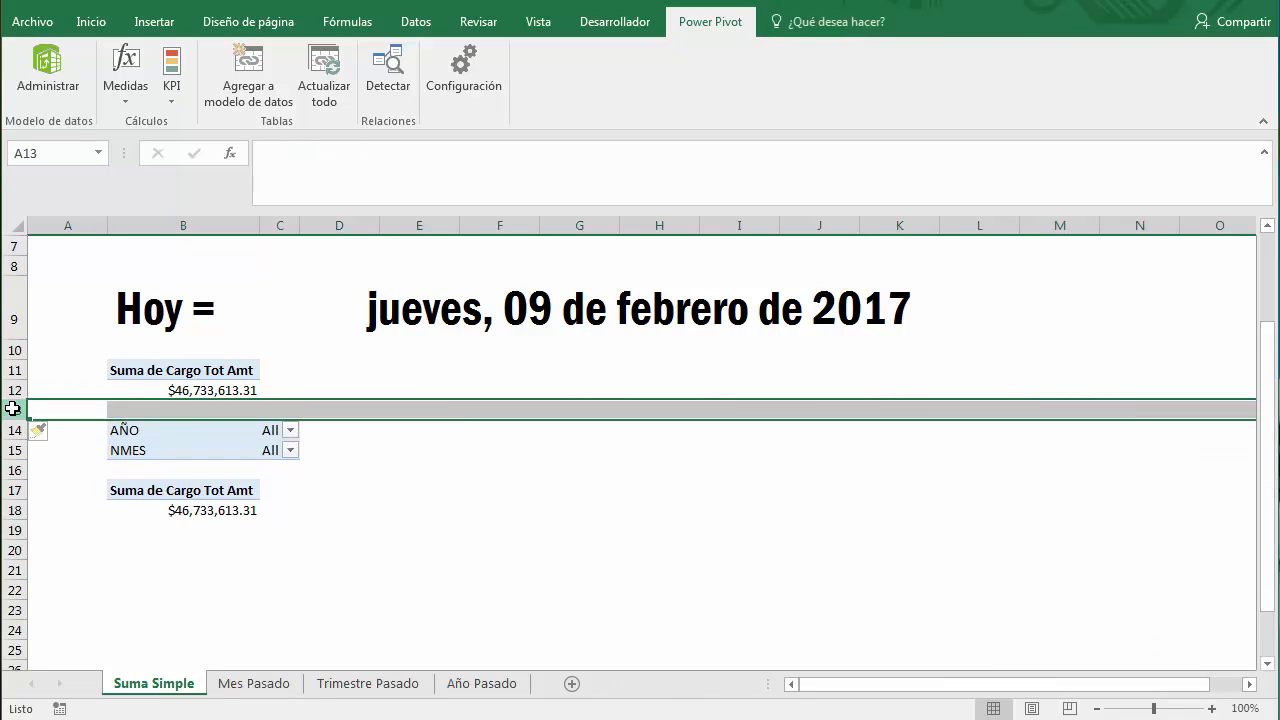
{"action": "left_click", "coordinate": [160, 466]}
Filter the lower pivot table's AÑO field to 2017.
{"action": "left_click", "coordinate": [303, 452]}
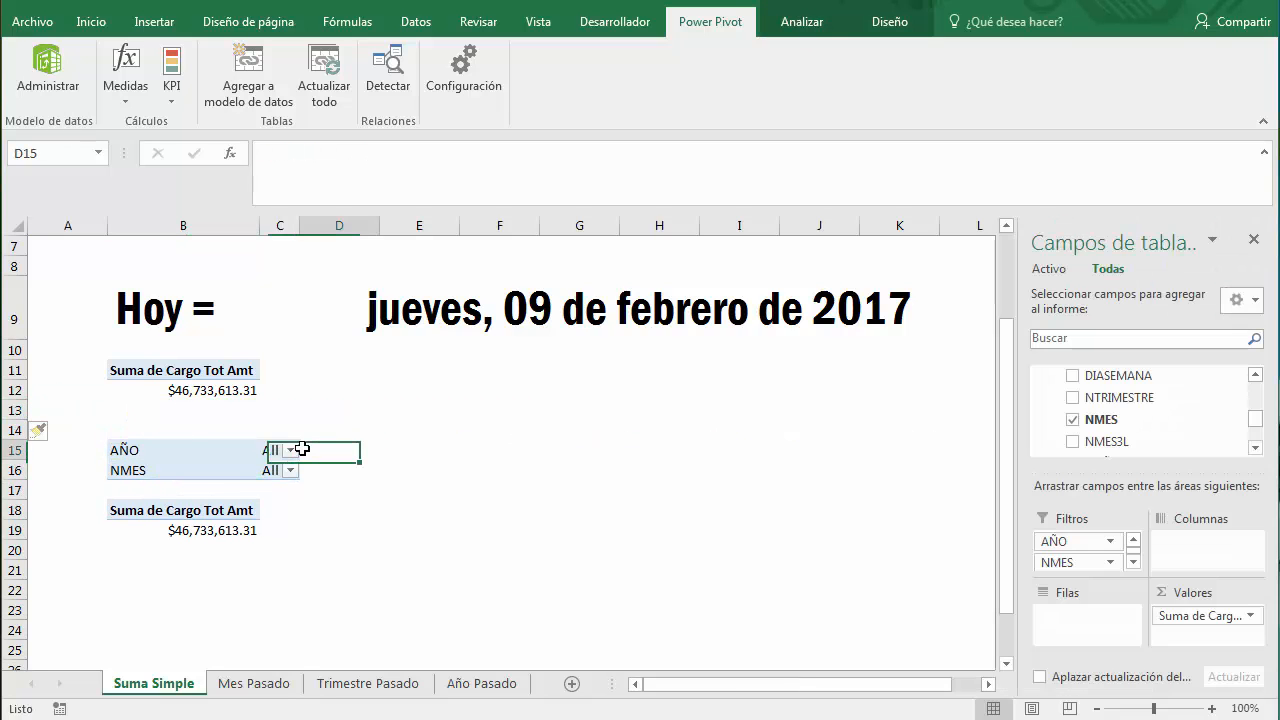
{"action": "left_click", "coordinate": [290, 450]}
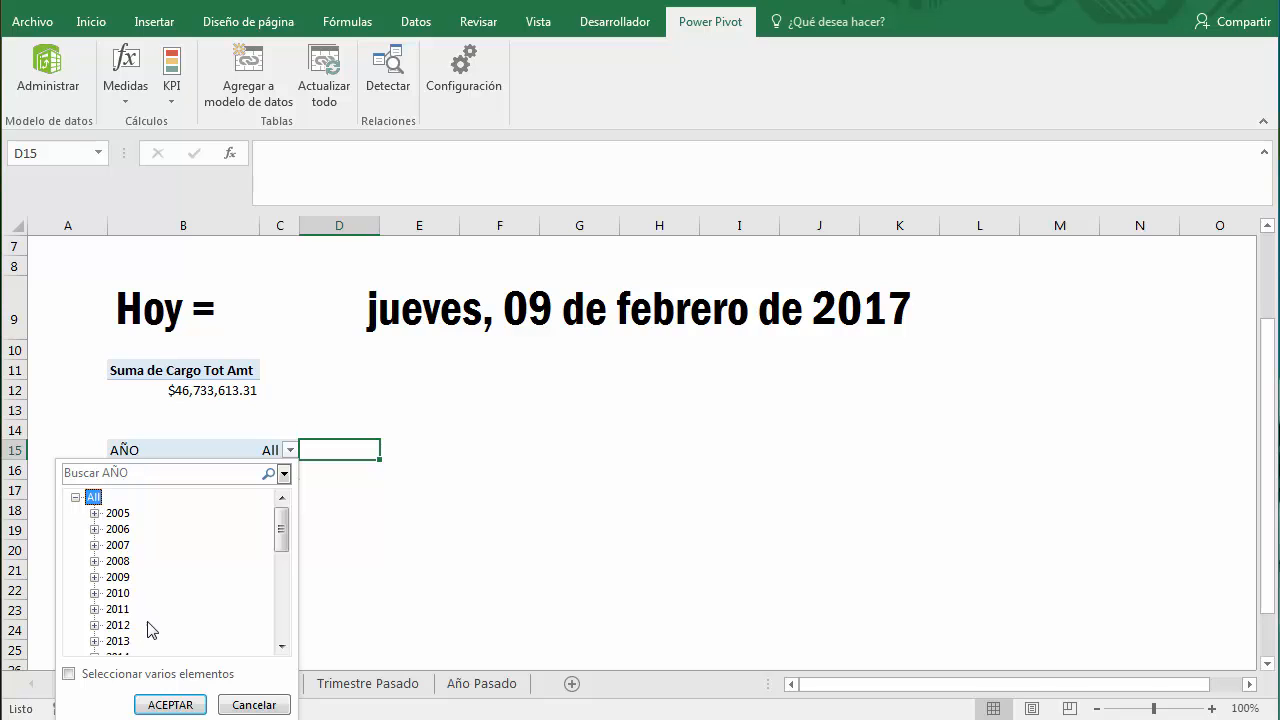
{"action": "scroll", "coordinate": [145, 630], "scroll_direction": "down", "scroll_amount": 1}
{"action": "scroll", "coordinate": [286, 549], "scroll_direction": "down", "scroll_amount": 1}
{"action": "left_click", "coordinate": [170, 704]}
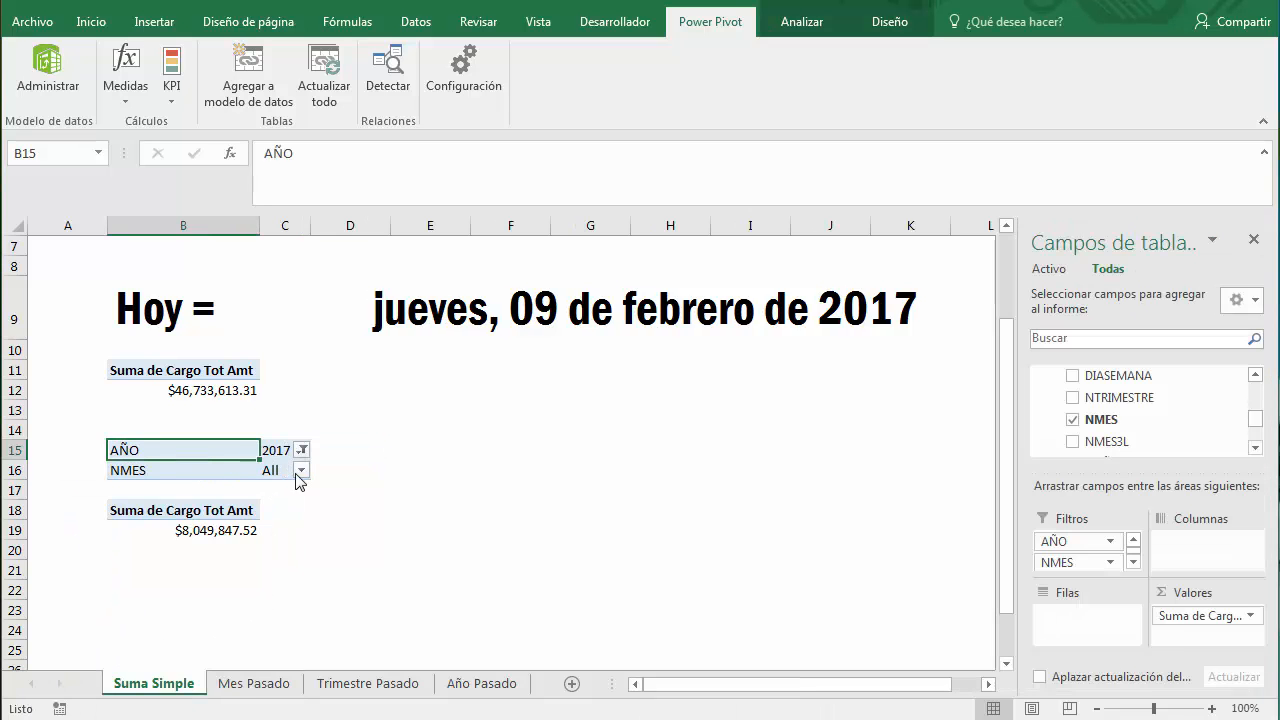
Filter the lower pivot table's NMES field to Febrero and select its total.
{"action": "left_click", "coordinate": [301, 470]}
{"action": "left_click", "coordinate": [87, 517]}
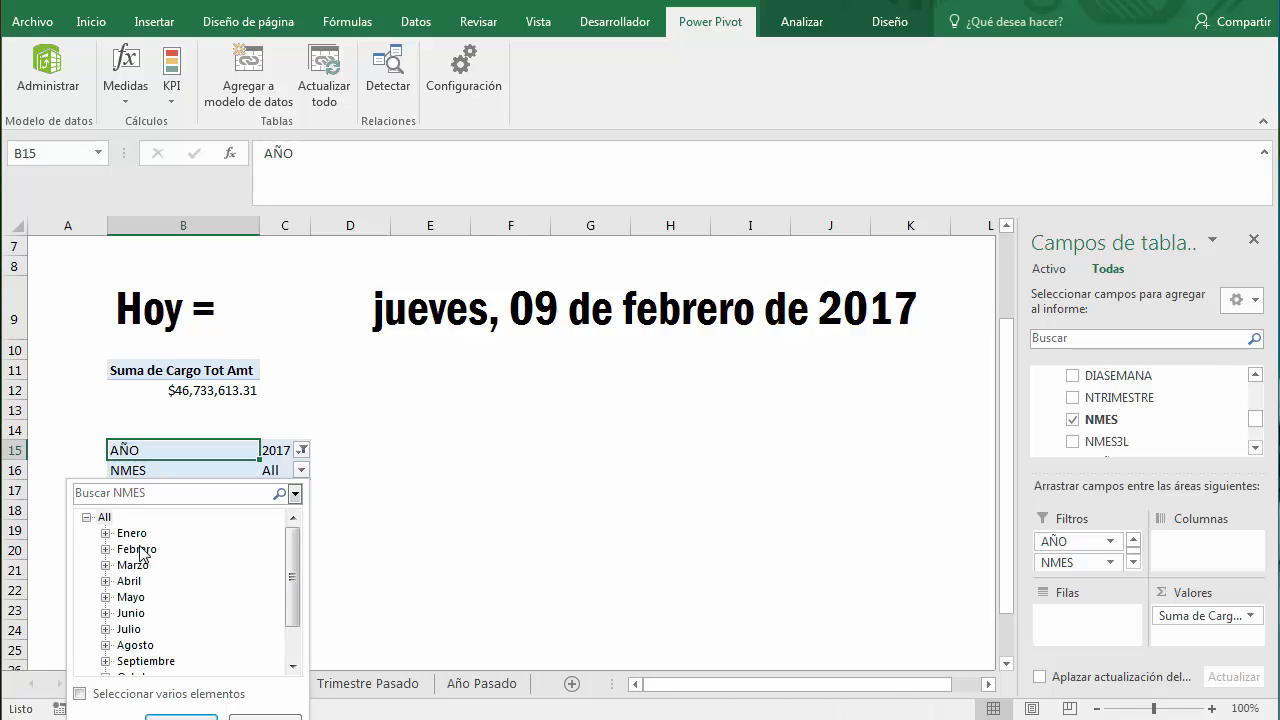
{"action": "left_click", "coordinate": [181, 717]}
{"action": "left_click", "coordinate": [290, 528]}
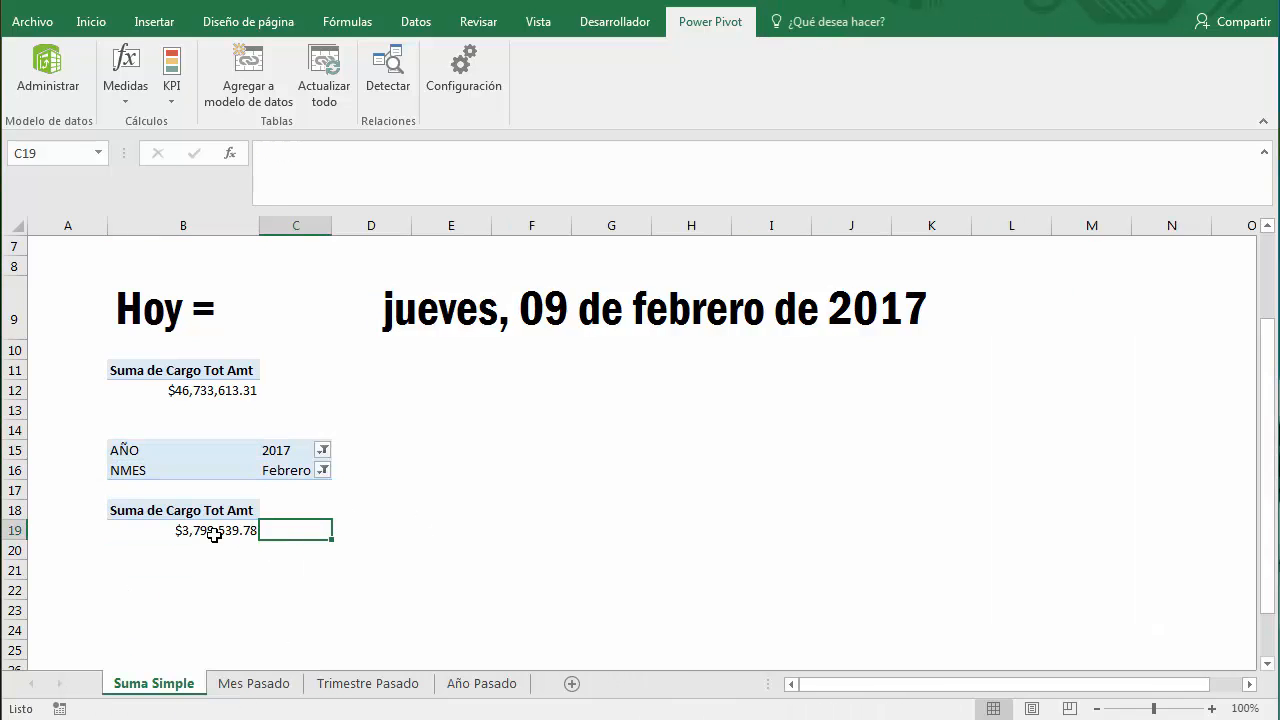
{"action": "left_click", "coordinate": [245, 530]}
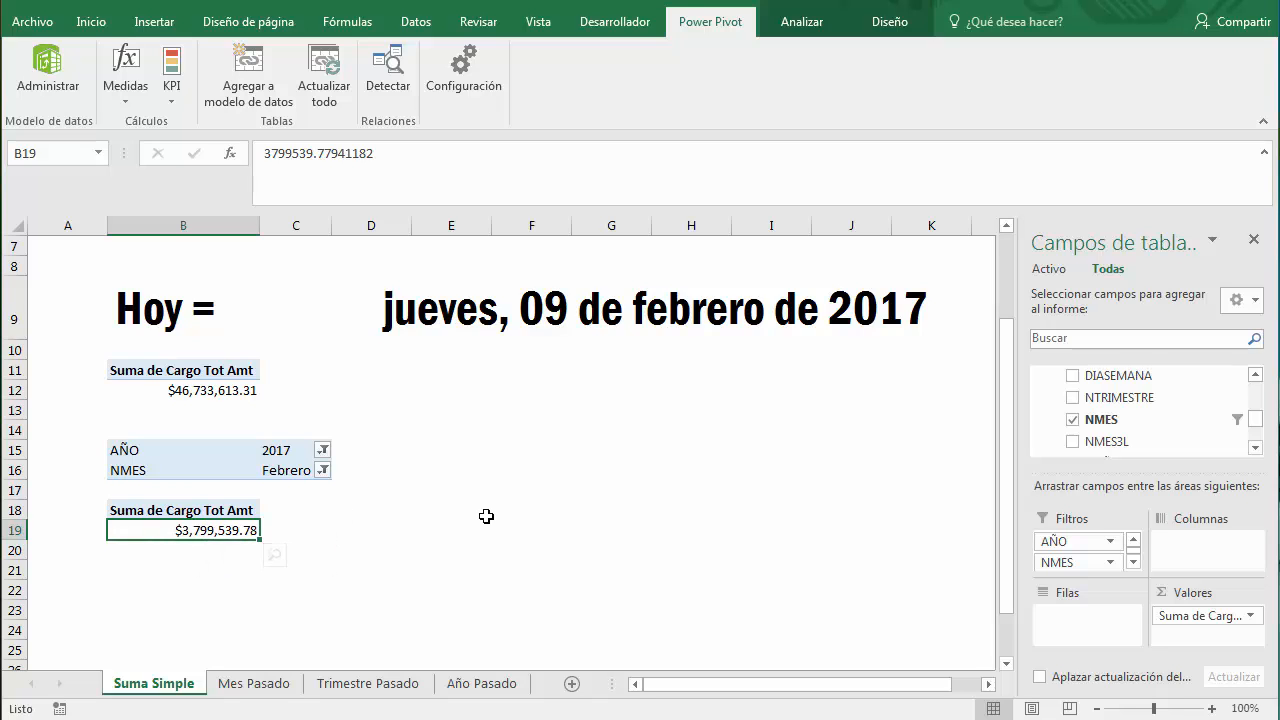
{"action": "left_click_drag", "start_coordinate": [128, 450], "coordinate": [293, 529]}
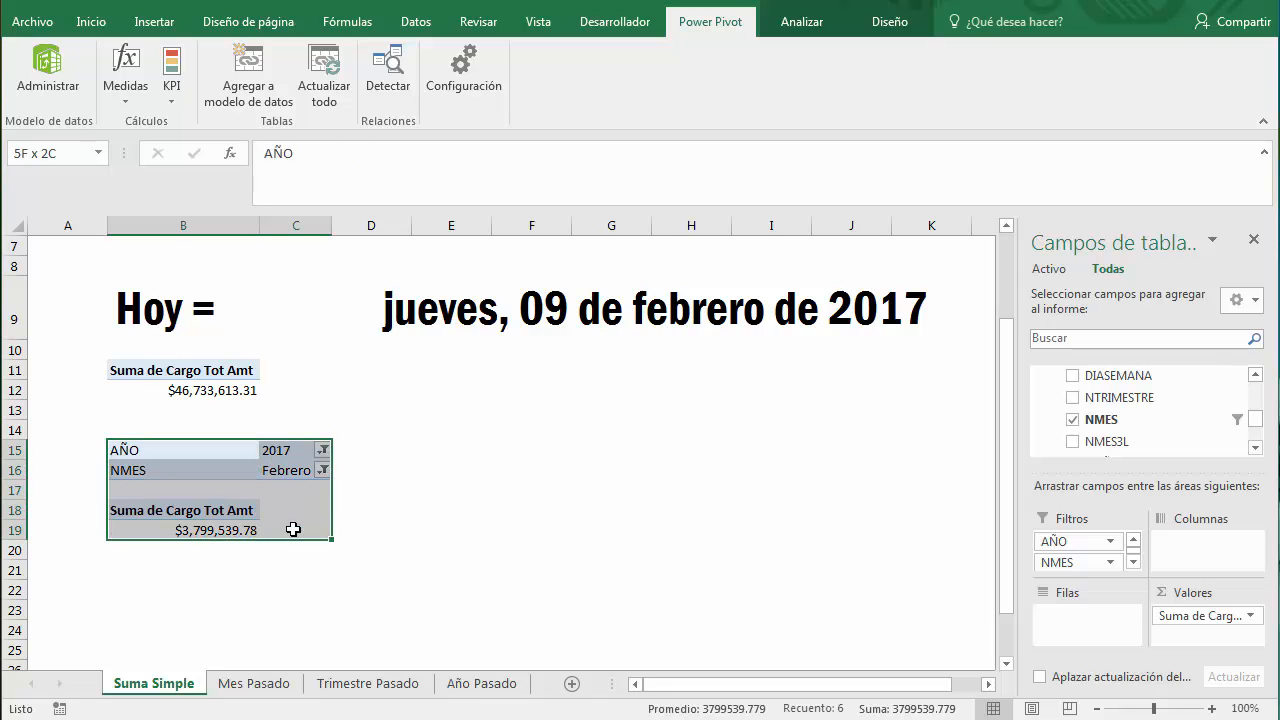
{"action": "key", "text": "ctrl+c"}
{"action": "left_click", "coordinate": [434, 527]}
{"action": "key", "text": "Escape"}
Move the NMES field of the lower pivot table from filters to columns and show only Enero and Febrero.
{"action": "left_click", "coordinate": [237, 517]}
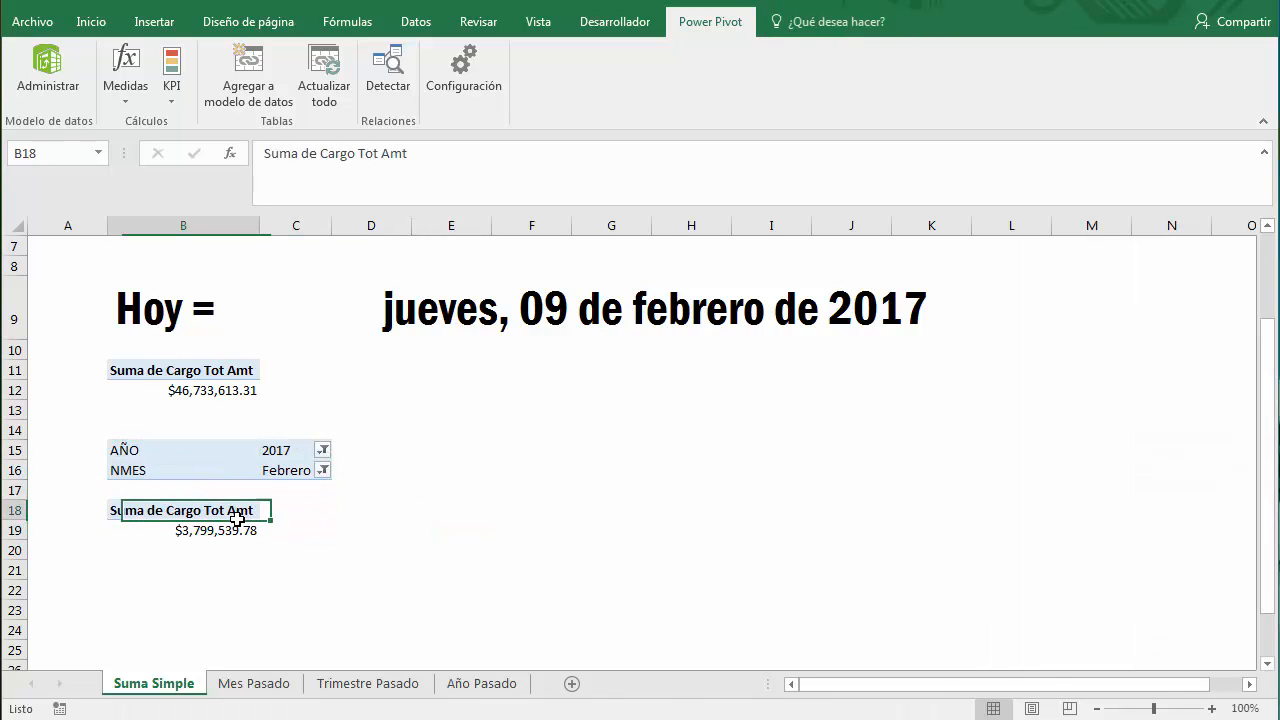
{"action": "left_click_drag", "start_coordinate": [1075, 562], "coordinate": [1175, 552]}
{"action": "left_click", "coordinate": [406, 510]}
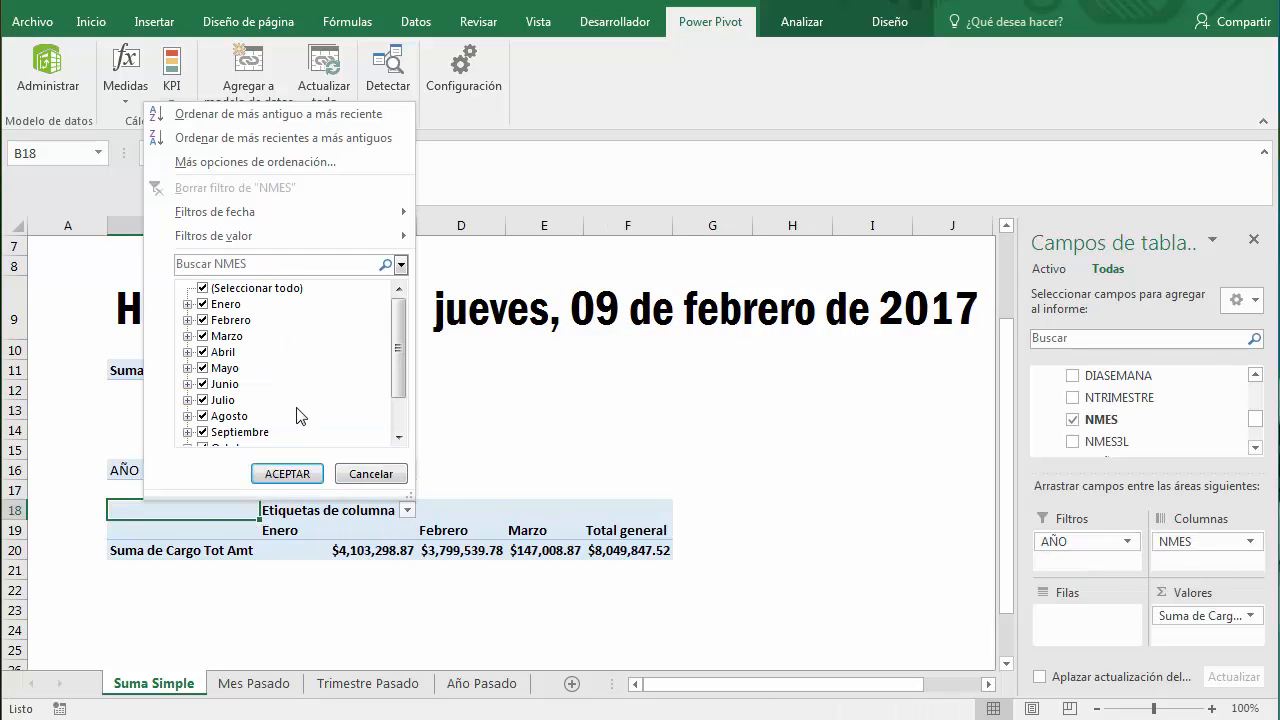
{"action": "left_click", "coordinate": [204, 290]}
{"action": "left_click", "coordinate": [203, 320]}
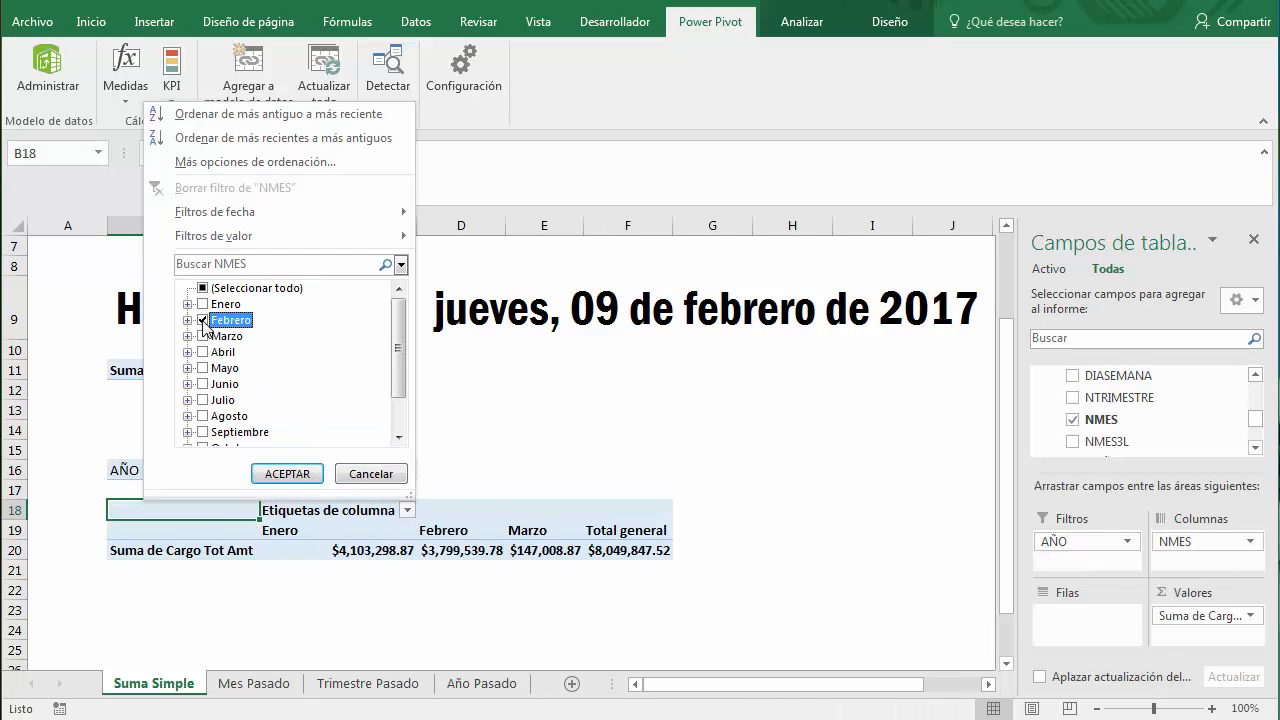
{"action": "left_click", "coordinate": [204, 290]}
{"action": "left_click", "coordinate": [204, 290]}
{"action": "left_click", "coordinate": [204, 318]}
{"action": "left_click", "coordinate": [204, 320]}
{"action": "left_click", "coordinate": [204, 304]}
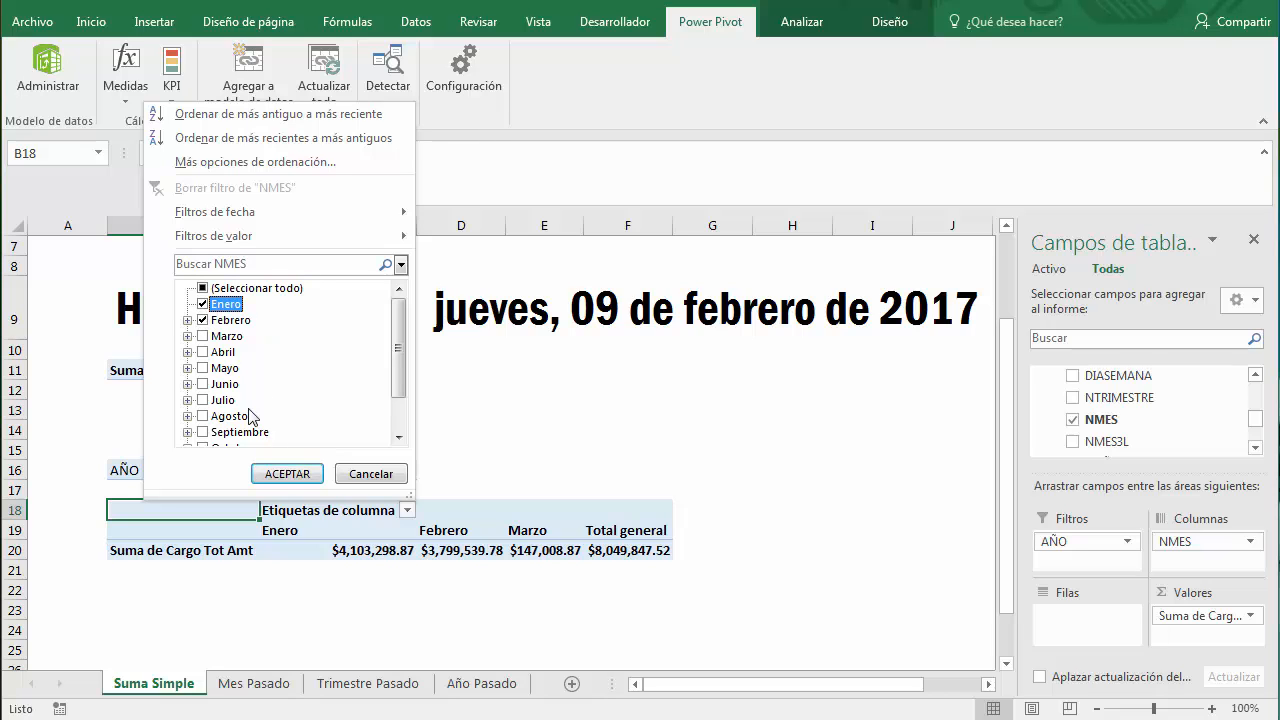
{"action": "left_click", "coordinate": [287, 475]}
{"action": "left_click", "coordinate": [445, 588]}
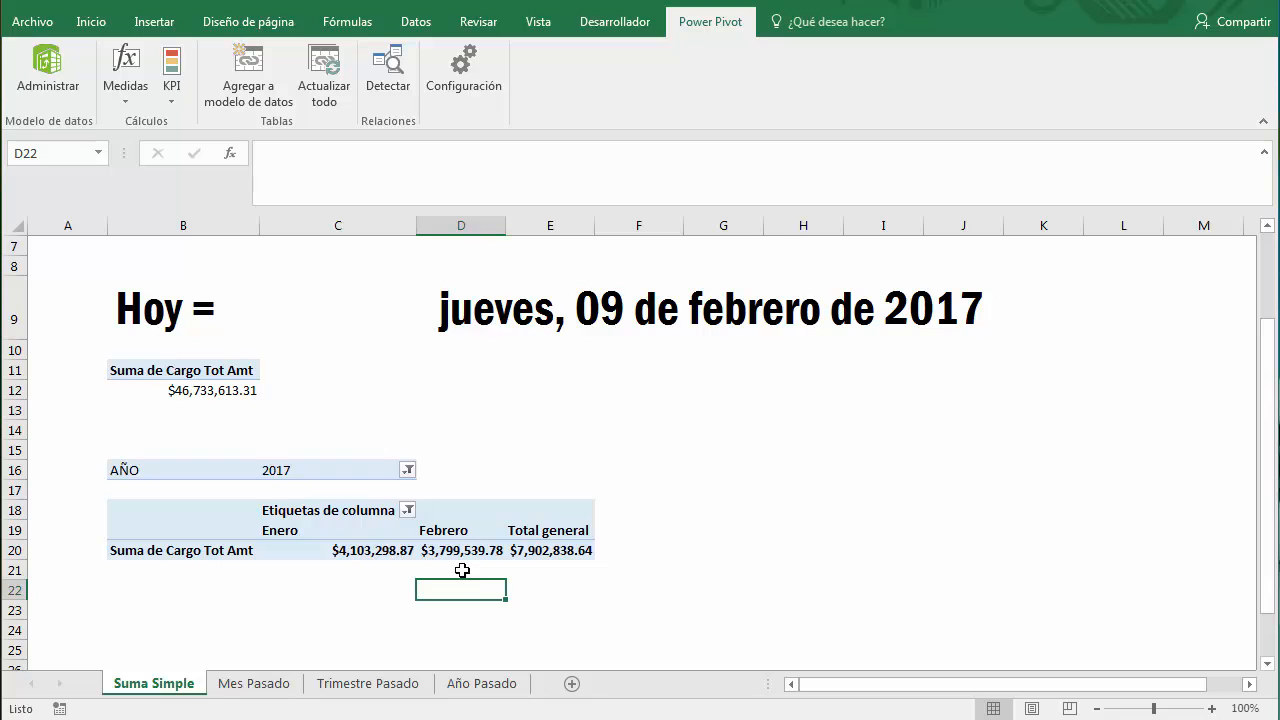
In G20, subtract the lower pivot table's Enero total from its Febrero total and format the result as currency.
{"action": "left_click", "coordinate": [664, 548]}
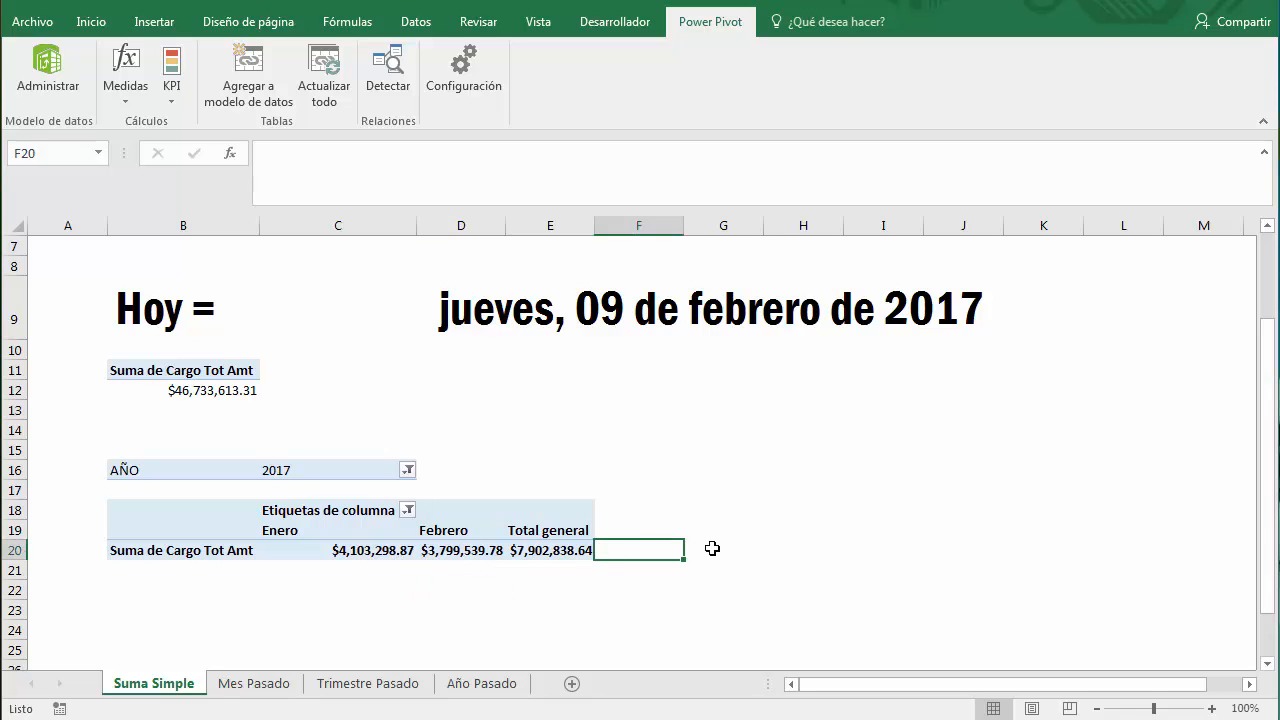
{"action": "left_click", "coordinate": [712, 548]}
{"action": "type", "text": "="}
{"action": "key", "text": "Left"}
{"action": "key", "text": "Left"}
{"action": "key", "text": "Left"}
{"action": "type", "text": "-"}
{"action": "key", "text": "Left"}
{"action": "key", "text": "Left"}
{"action": "key", "text": "Left"}
{"action": "key", "text": "Left"}
{"action": "key", "text": "Return"}
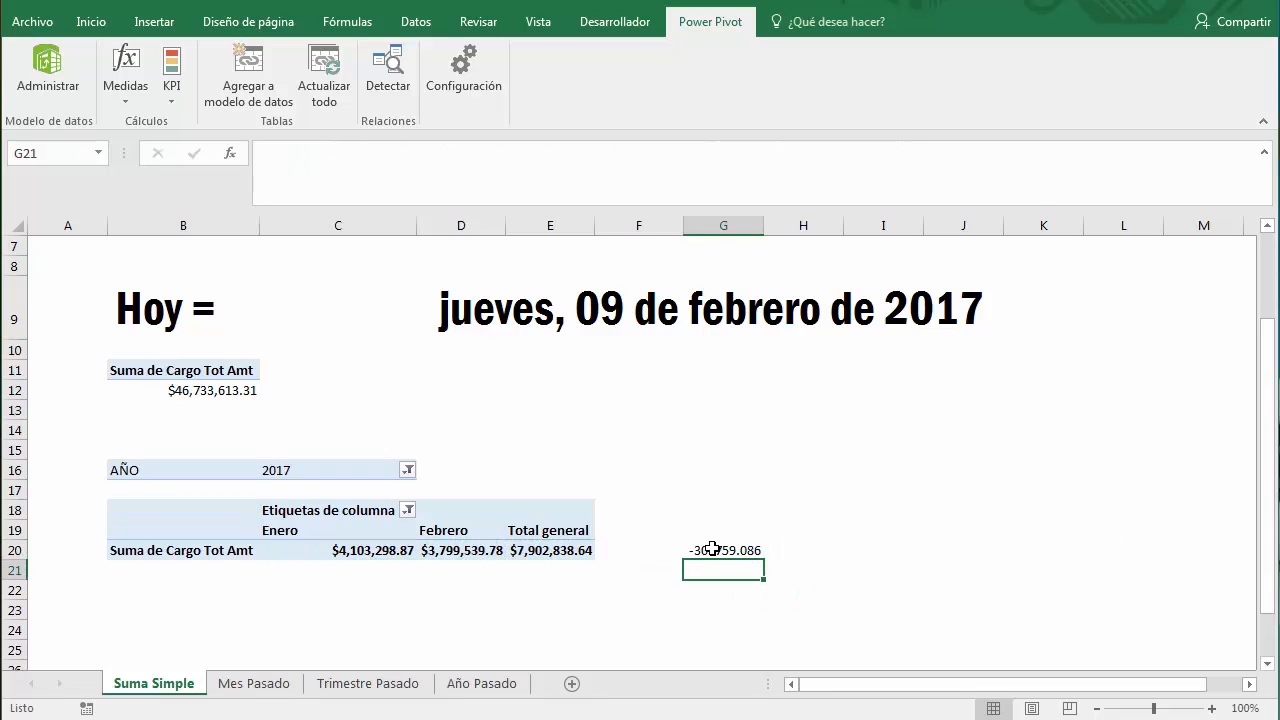
{"action": "left_click", "coordinate": [712, 548]}
{"action": "key", "text": "ctrl+shift+4"}
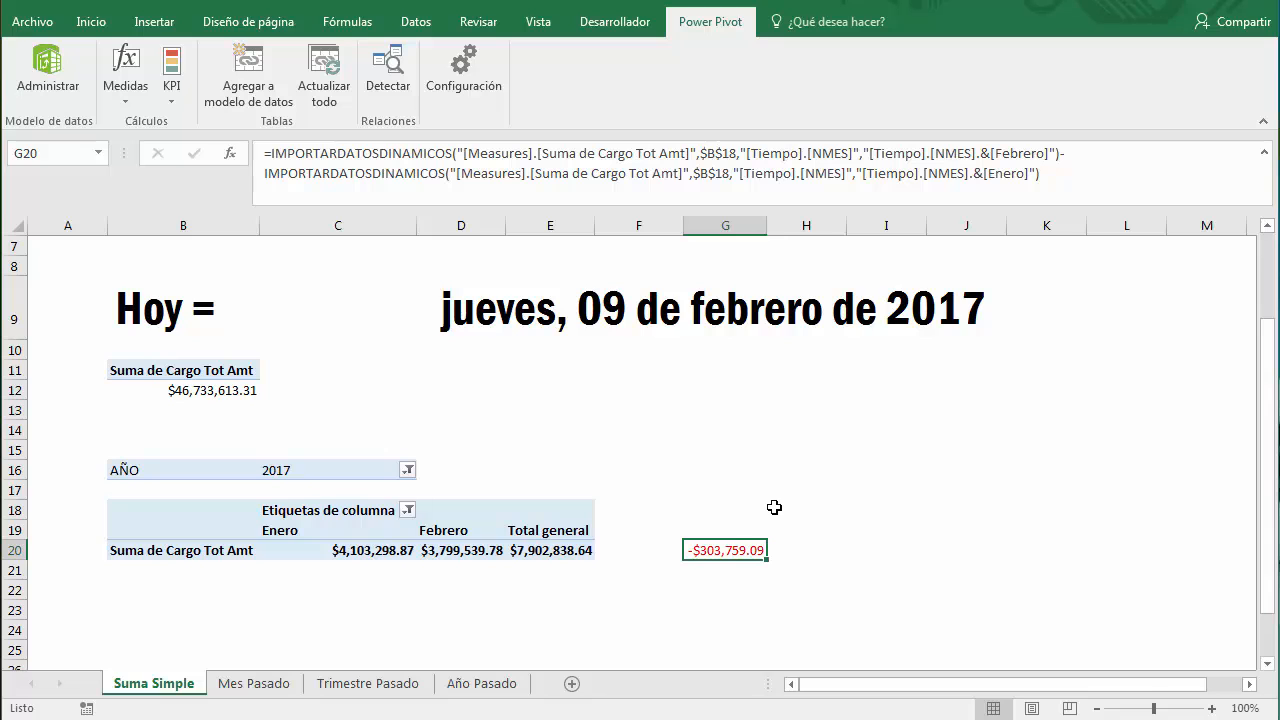
Delete the lower pivot table and the difference formula by clearing the rows from row 16 down.
{"action": "left_click_drag", "start_coordinate": [15, 469], "coordinate": [26, 609]}
{"action": "key", "text": "Delete"}
{"action": "left_click", "coordinate": [270, 535]}
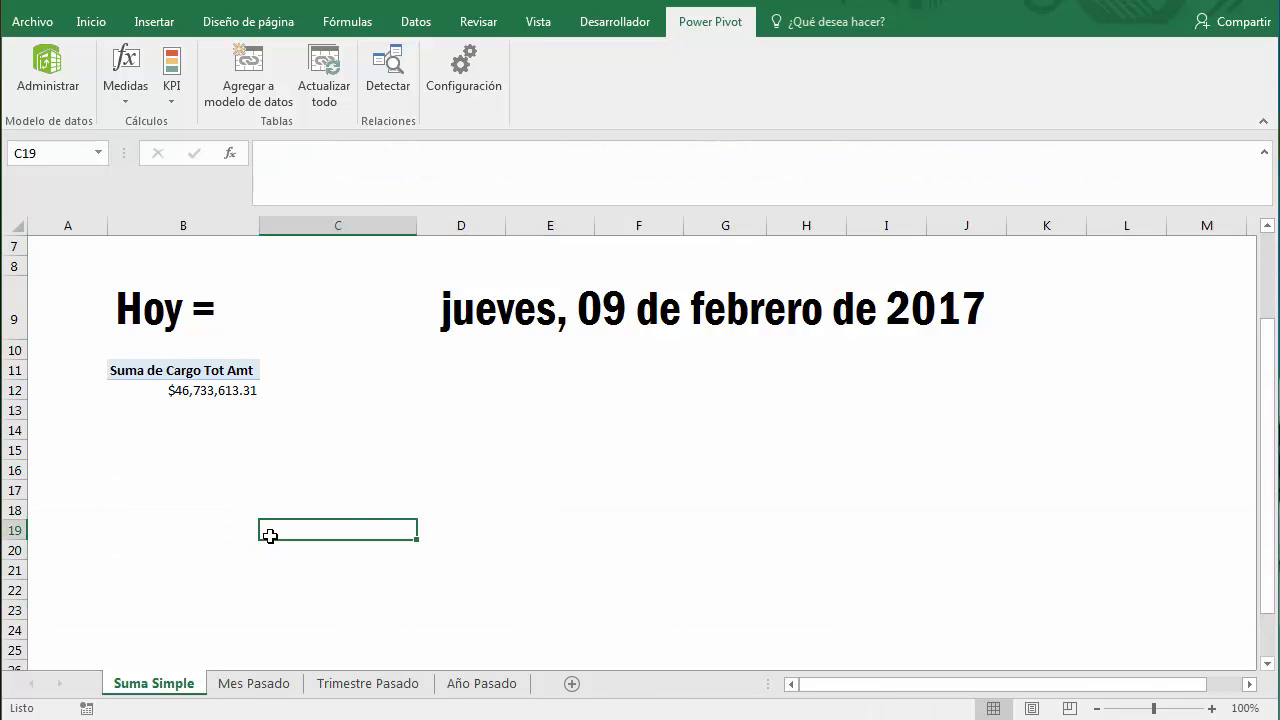
Try a SUMA formula in B15 that adds 5 to the pivot table's total, and undo the entry.
{"action": "scroll", "coordinate": [238, 574], "scroll_direction": "up", "scroll_amount": 2}
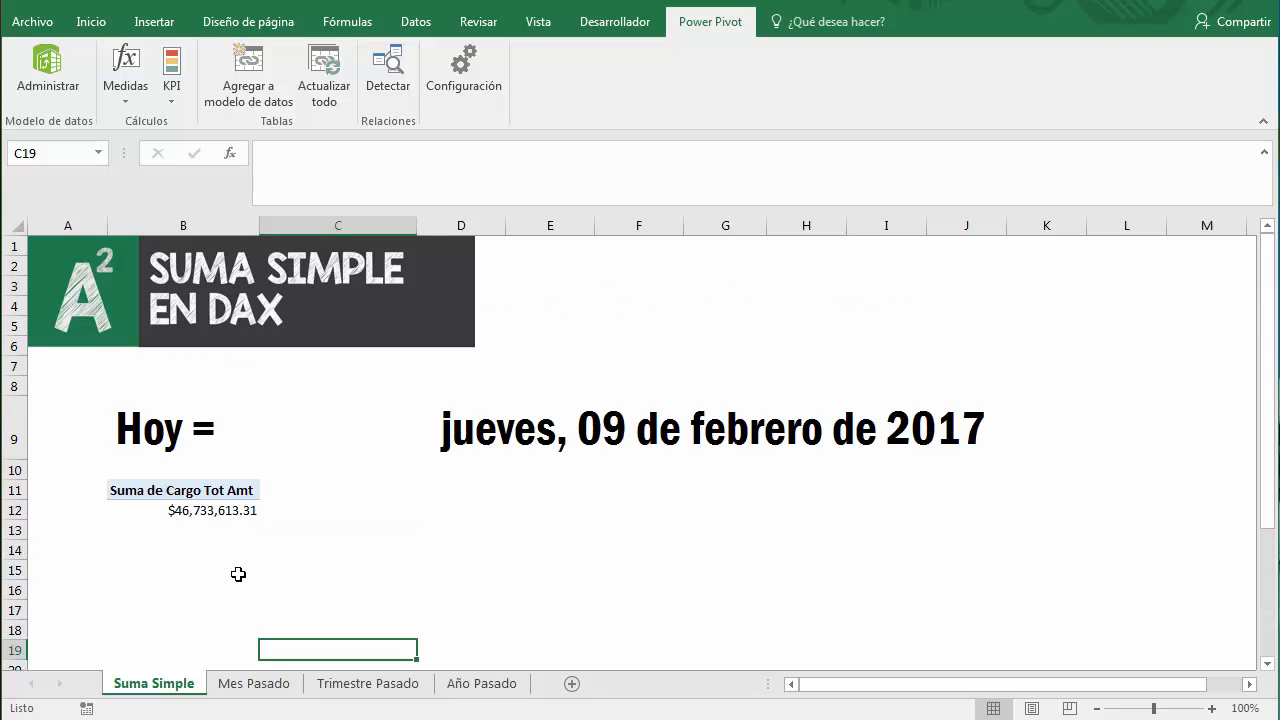
{"action": "scroll", "coordinate": [238, 574], "scroll_direction": "down", "scroll_amount": 1}
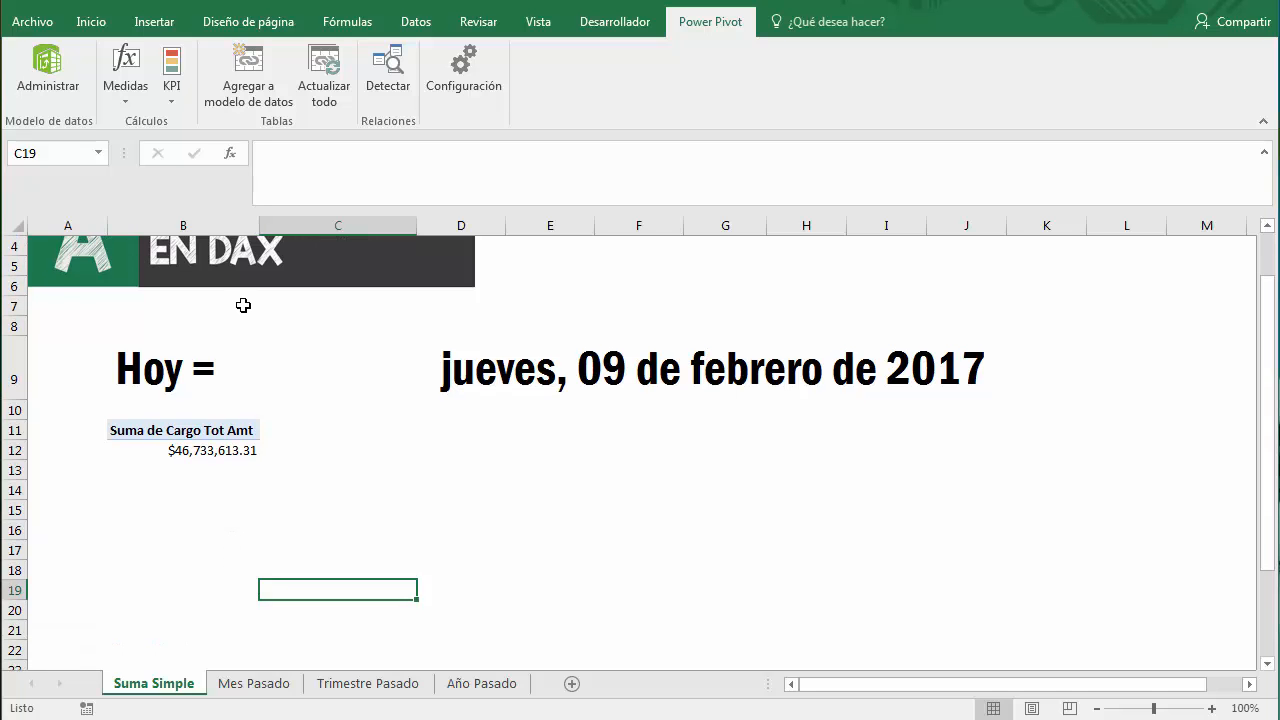
{"action": "scroll", "coordinate": [366, 449], "scroll_direction": "up", "scroll_amount": 1}
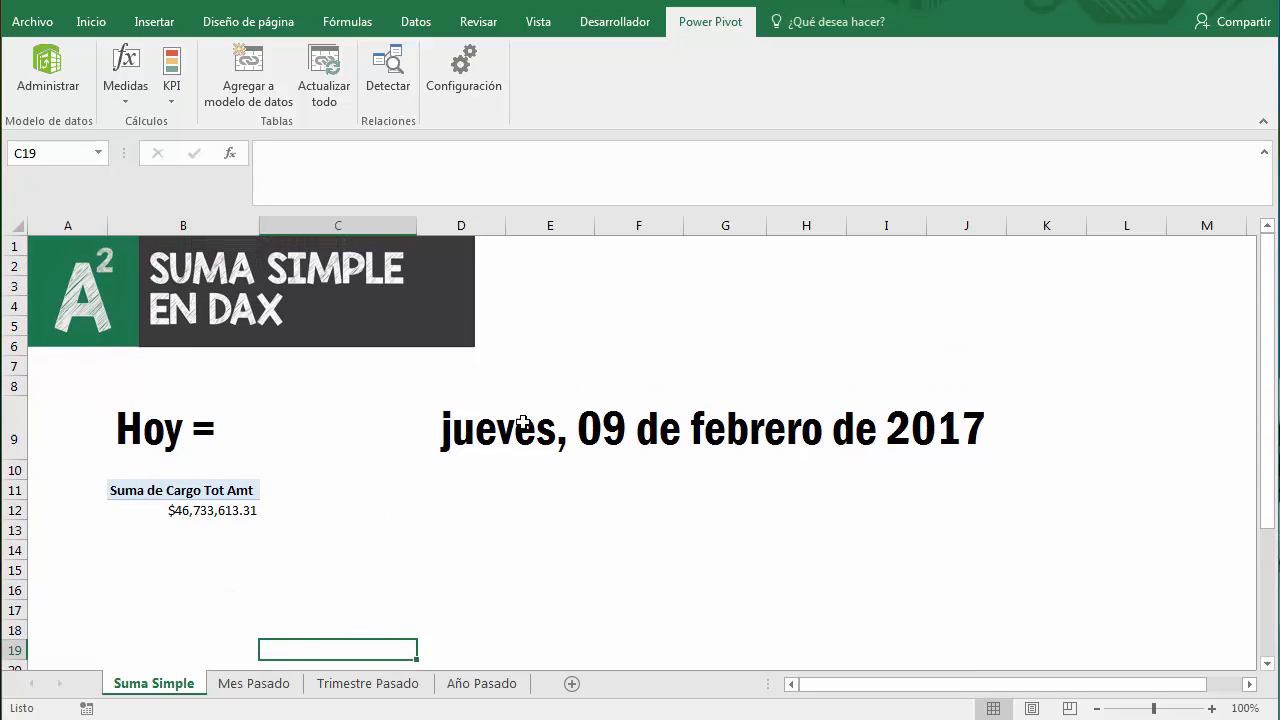
{"action": "left_click", "coordinate": [176, 567]}
{"action": "type", "text": "=suma("}
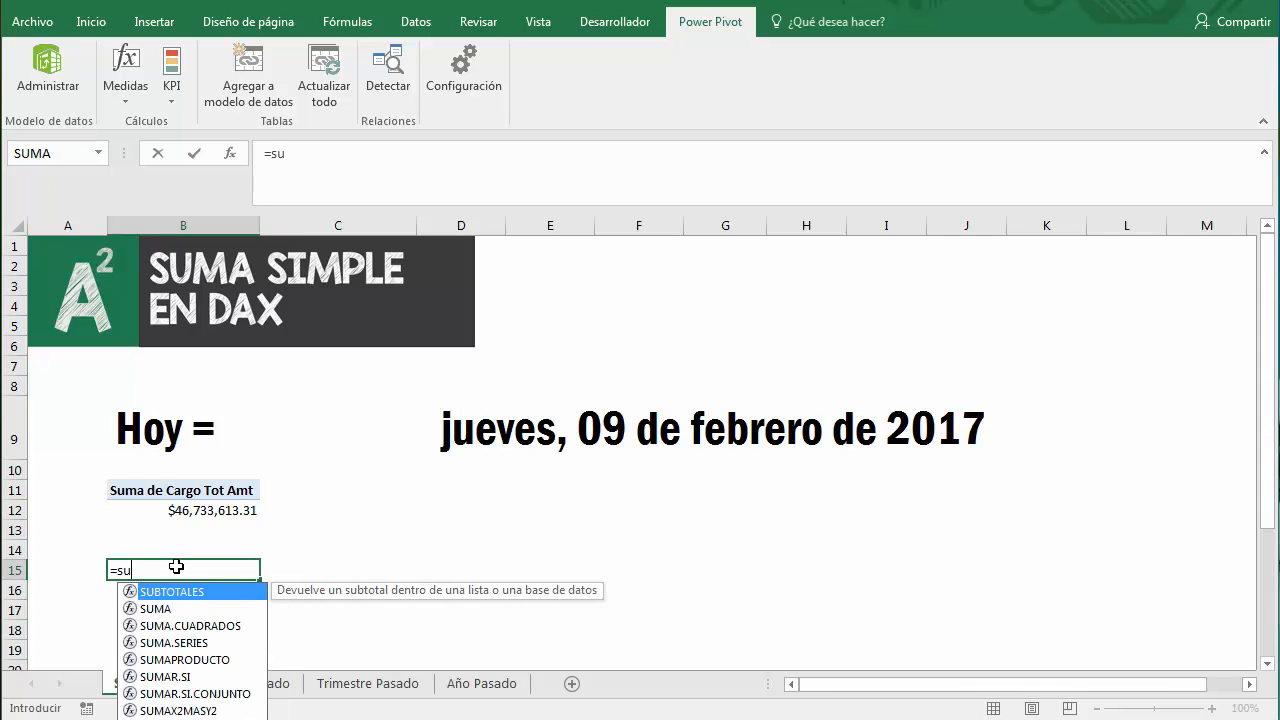
{"action": "key", "text": "Up"}
{"action": "key", "text": "Up"}
{"action": "key", "text": "Up"}
{"action": "key", "text": "Up"}
{"action": "type", "text": "+"}
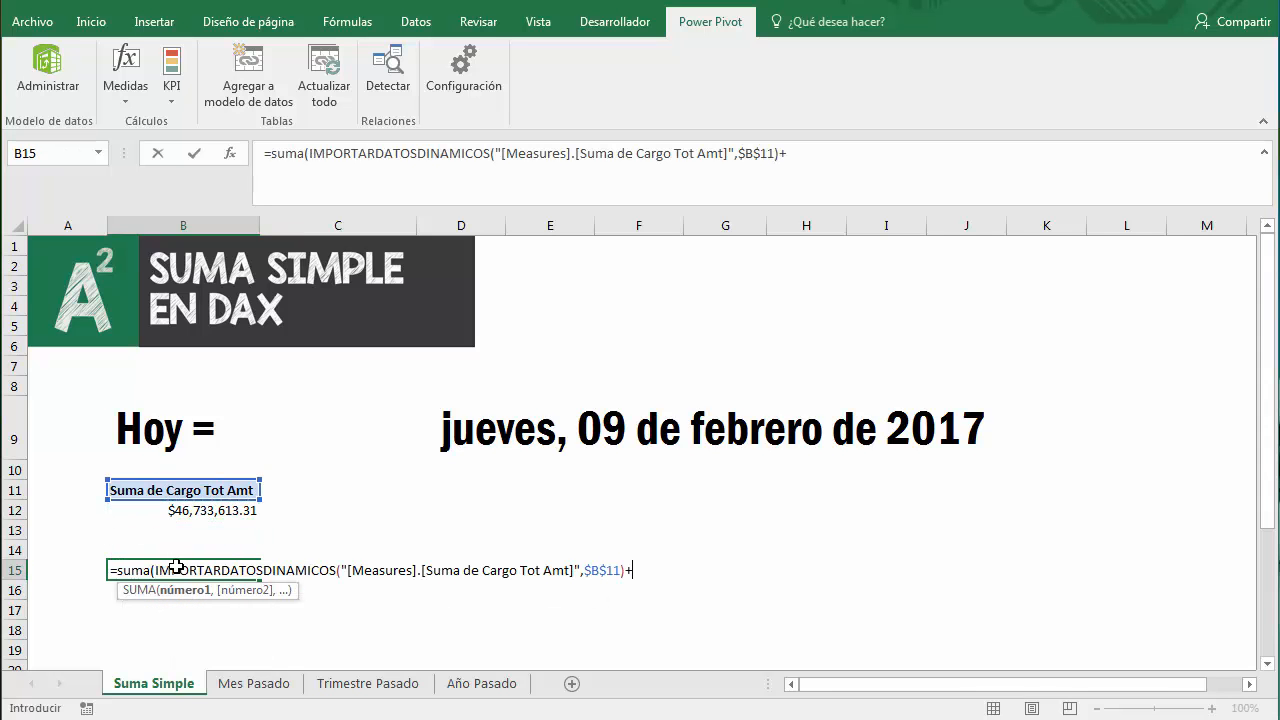
{"action": "type", "text": "5"}
{"action": "key", "text": "Return"}
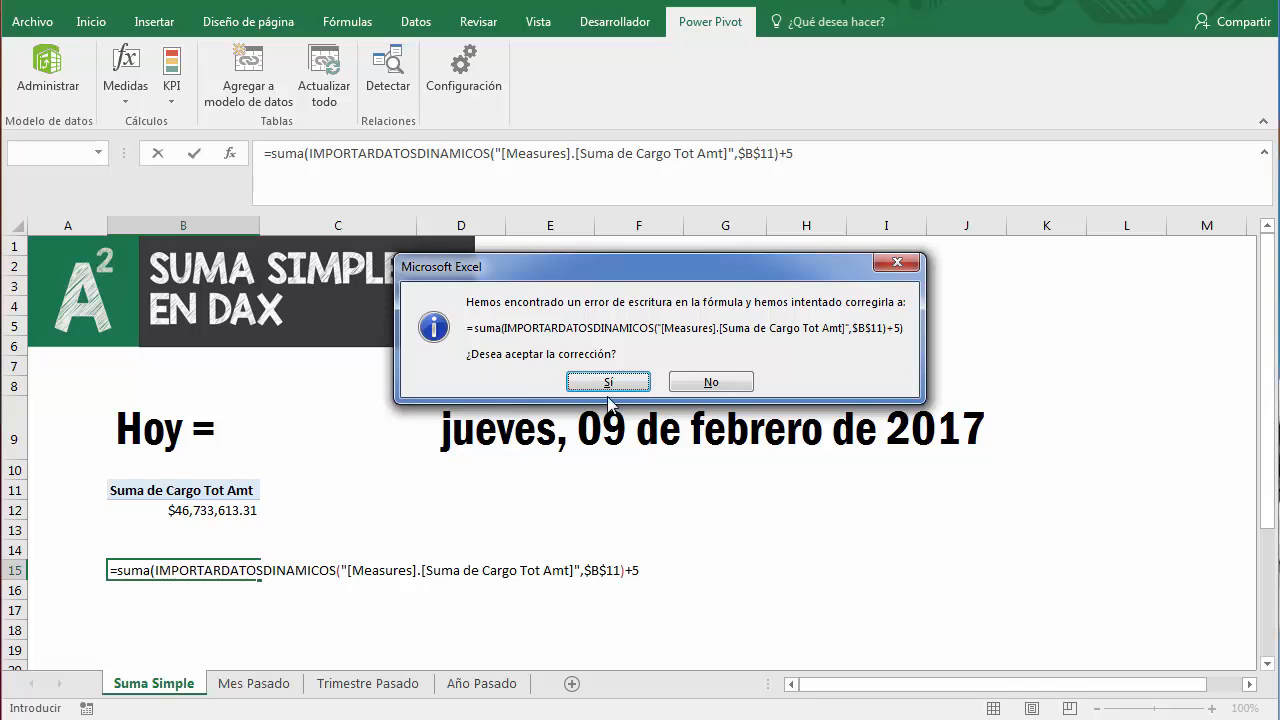
{"action": "left_click", "coordinate": [608, 386]}
{"action": "key", "text": "ctrl+z"}
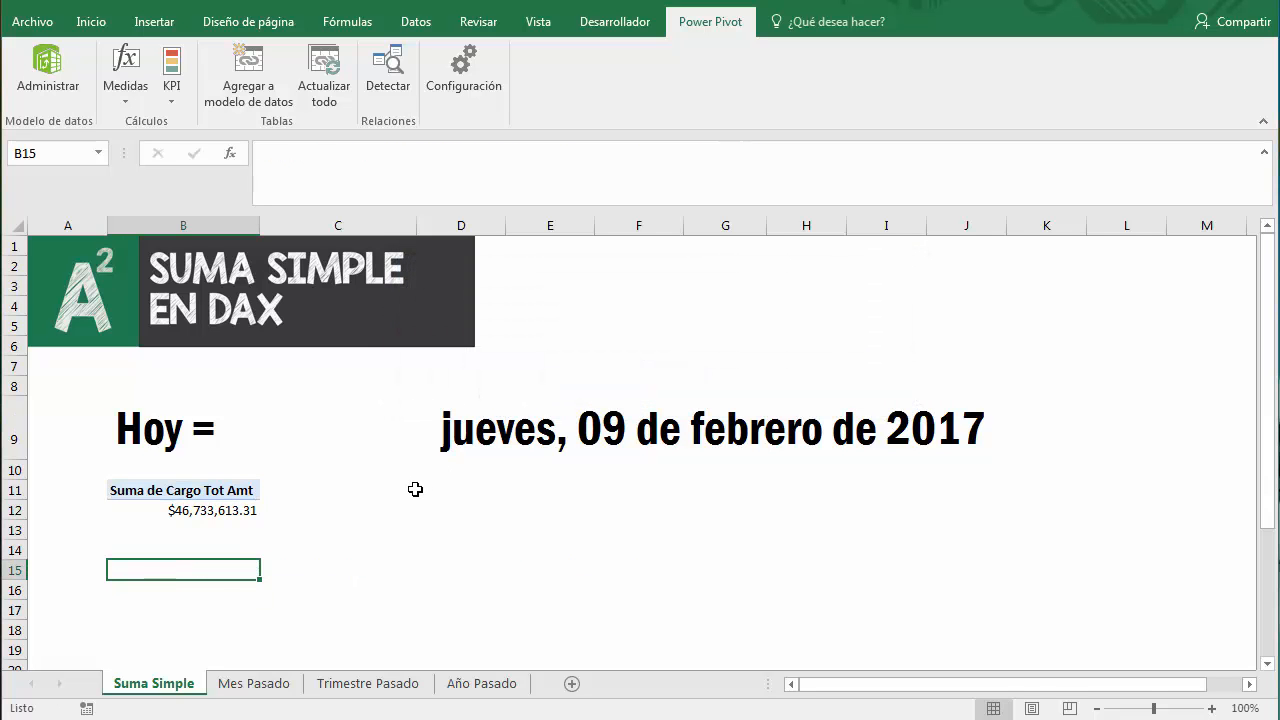
Select the remaining pivot table's total and look through the CosMin table's fields.
{"action": "left_click", "coordinate": [47, 70]}
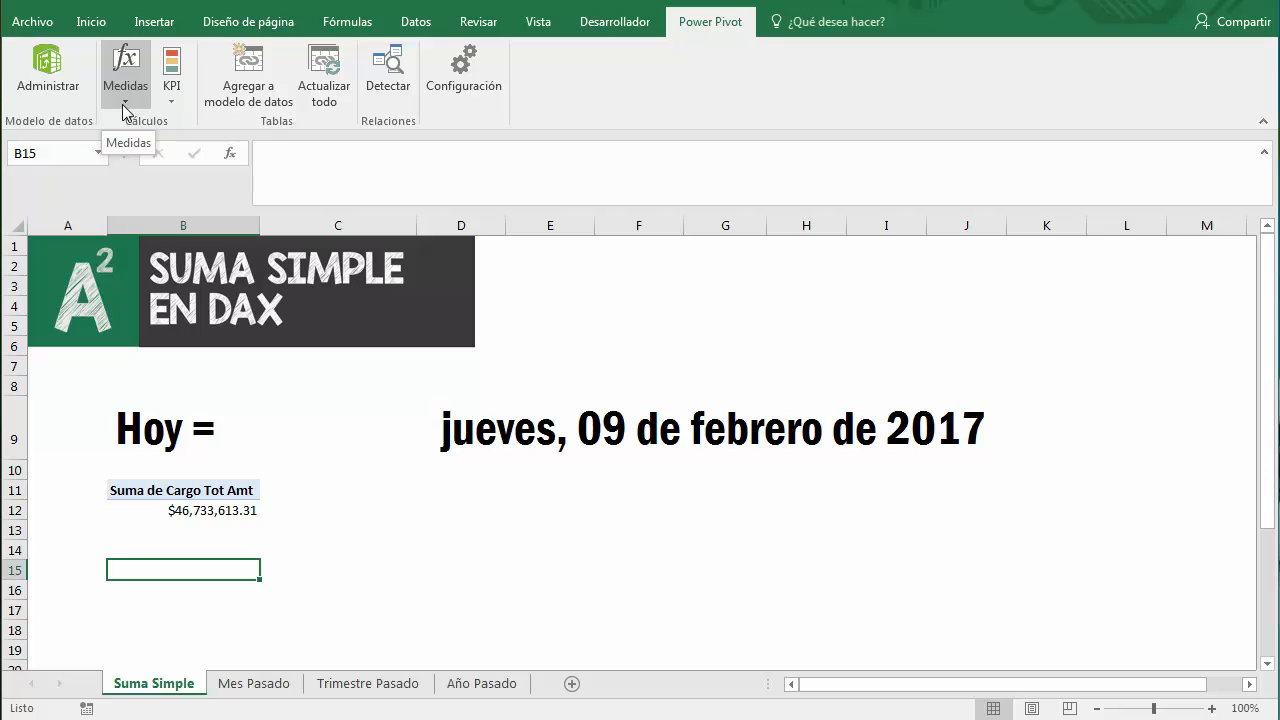
{"action": "left_click", "coordinate": [212, 508]}
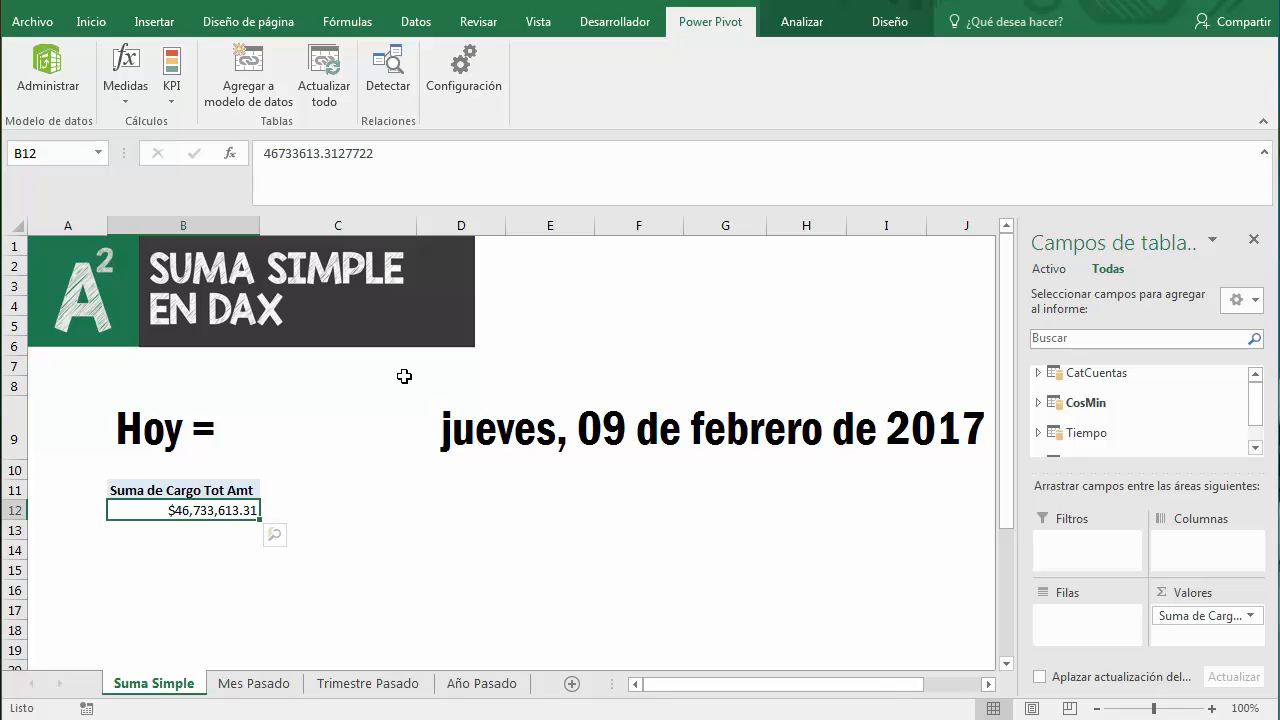
{"action": "left_click", "coordinate": [1040, 403]}
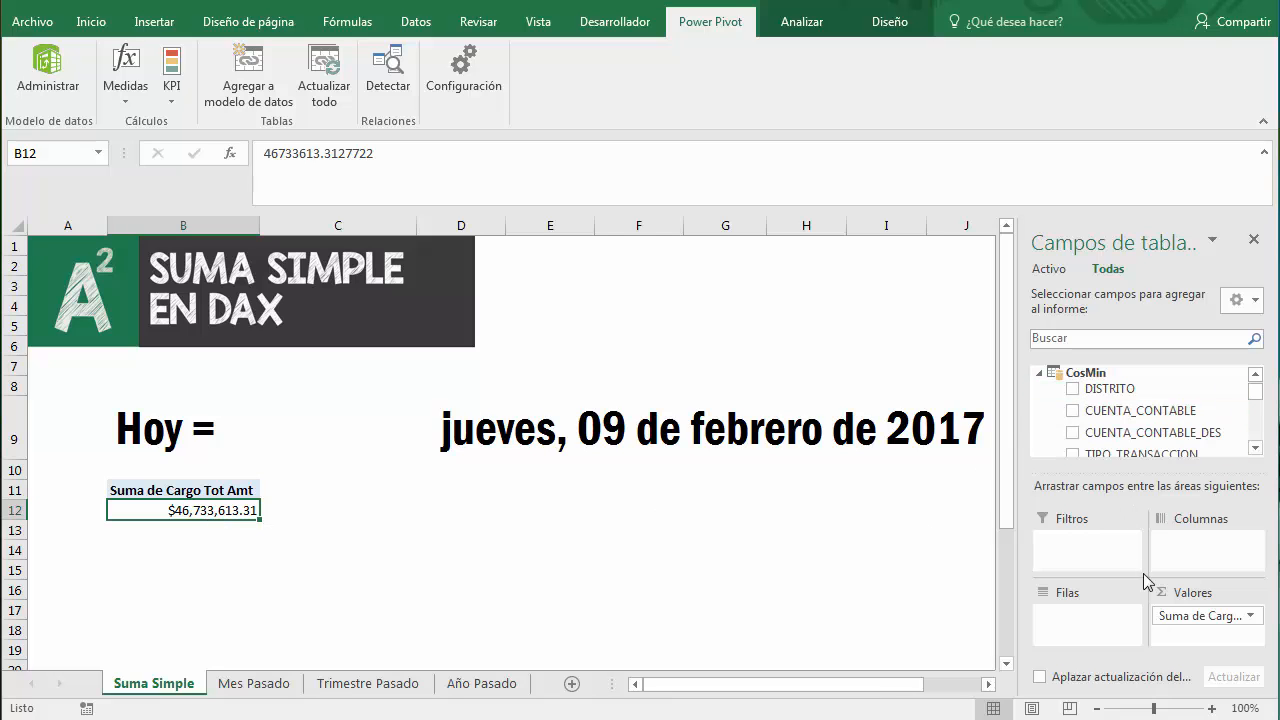
{"action": "left_click", "coordinate": [1038, 374]}
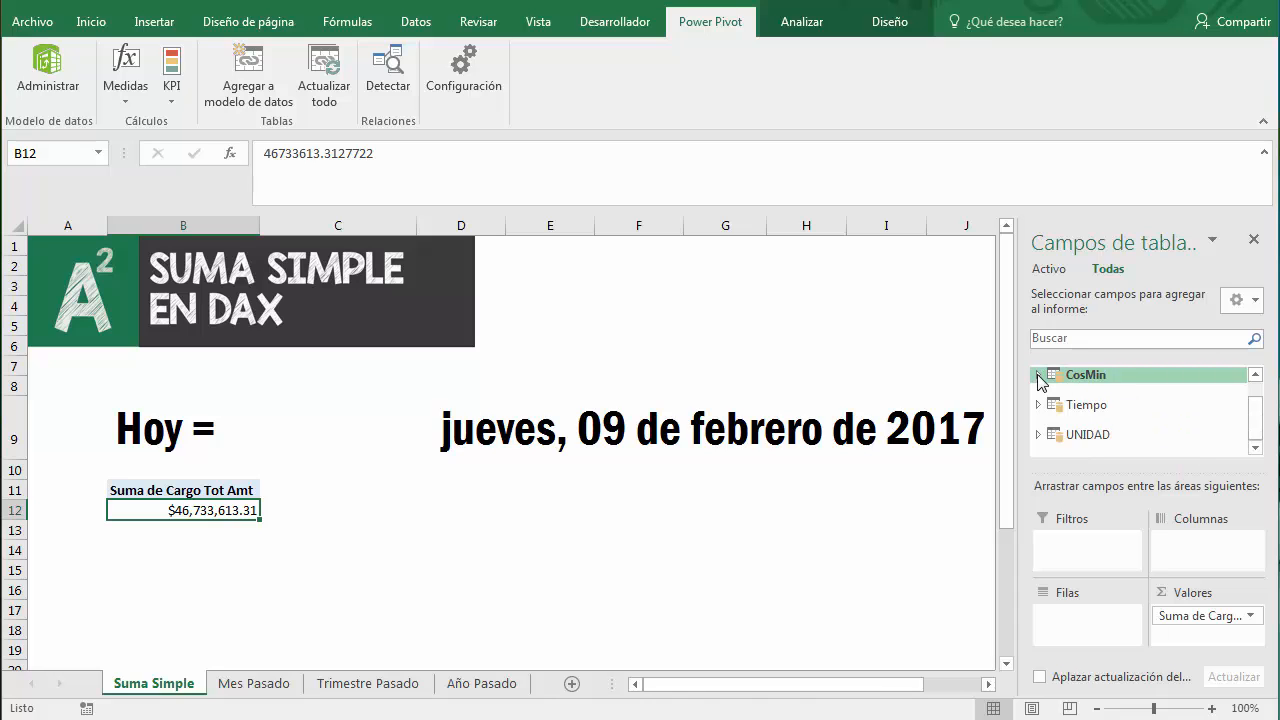
Start a new CosMin measure named "Cargos Totales" with the description "Esta medida es la suma de todos los cargos".
{"action": "left_click", "coordinate": [125, 100]}
{"action": "left_click", "coordinate": [140, 121]}
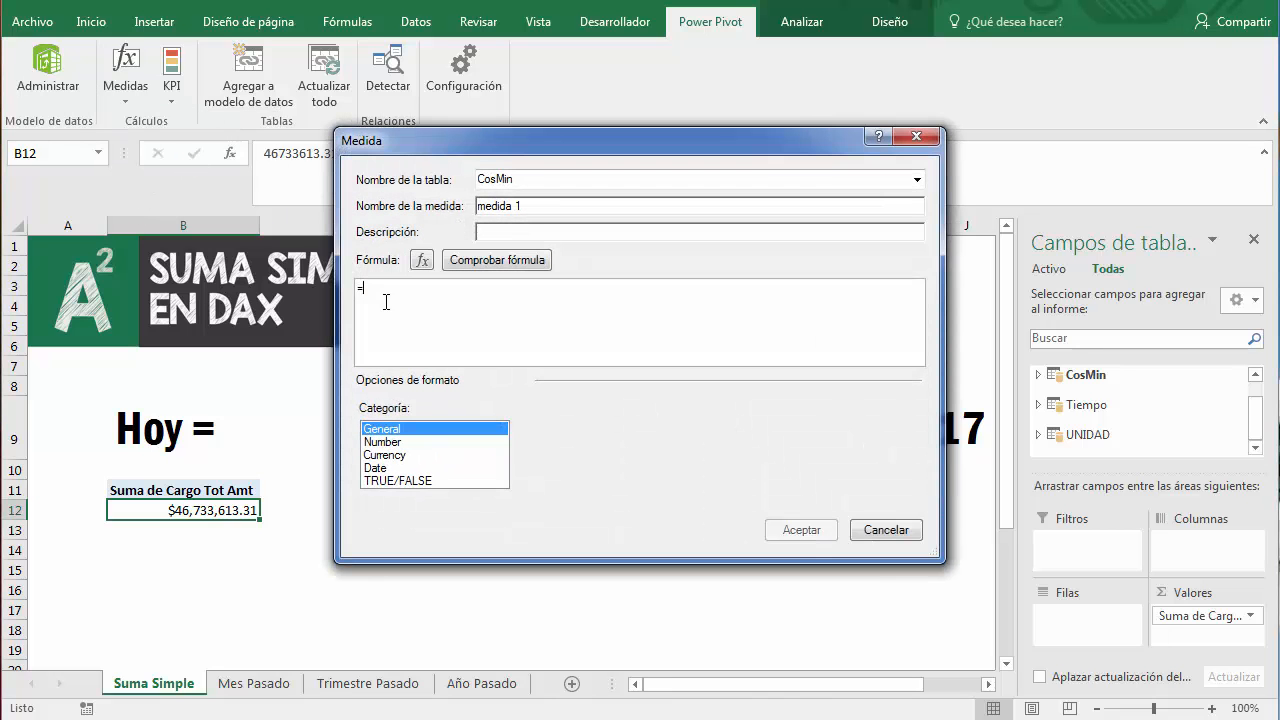
{"action": "left_click_drag", "start_coordinate": [534, 200], "coordinate": [432, 199]}
{"action": "type", "text": "S"}
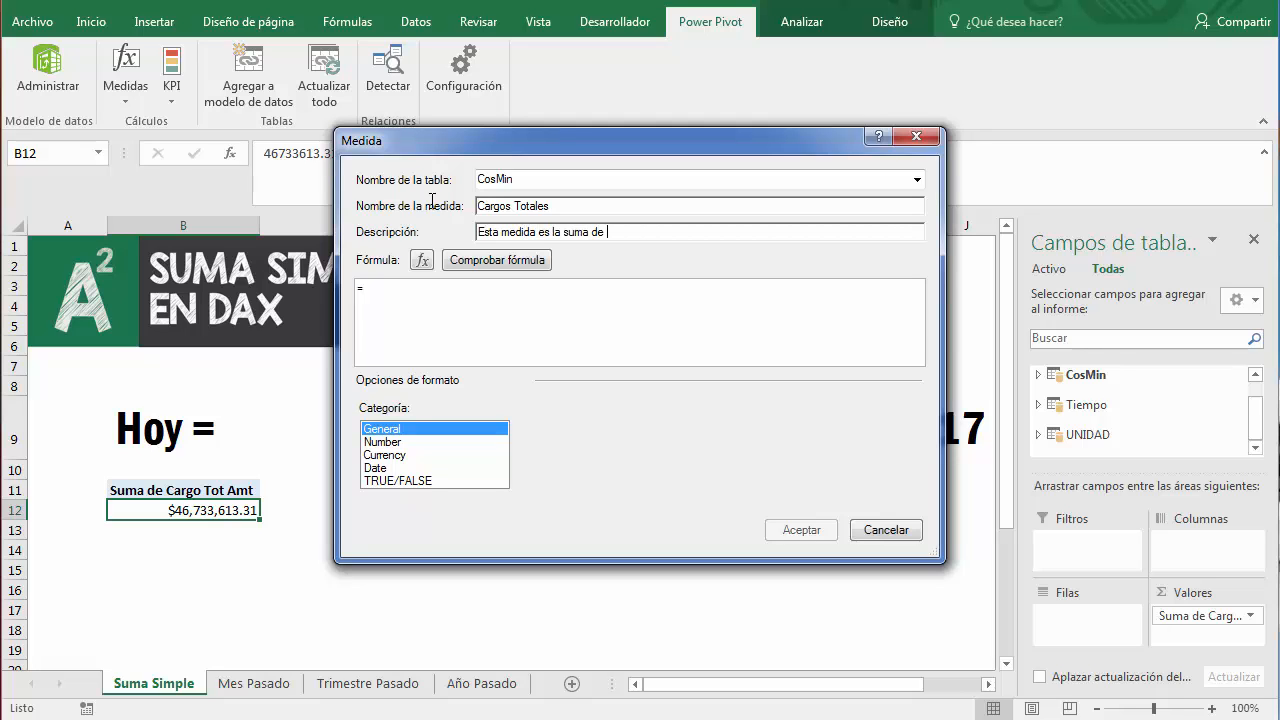
{"action": "type", "text": "carg"}
Enter the measure's formula as =sum([Cargo Tot Amt]) and check it for errors.
{"action": "key", "text": "Tab"}
{"action": "key", "text": "Tab"}
{"action": "key", "text": "Tab"}
{"action": "type", "text": "suma"}
{"action": "key", "text": "BackSpace"}
{"action": "key", "text": "BackSpace"}
{"action": "key", "text": "BackSpace"}
{"action": "key", "text": "BackSpace"}
{"action": "type", "text": "sum"}
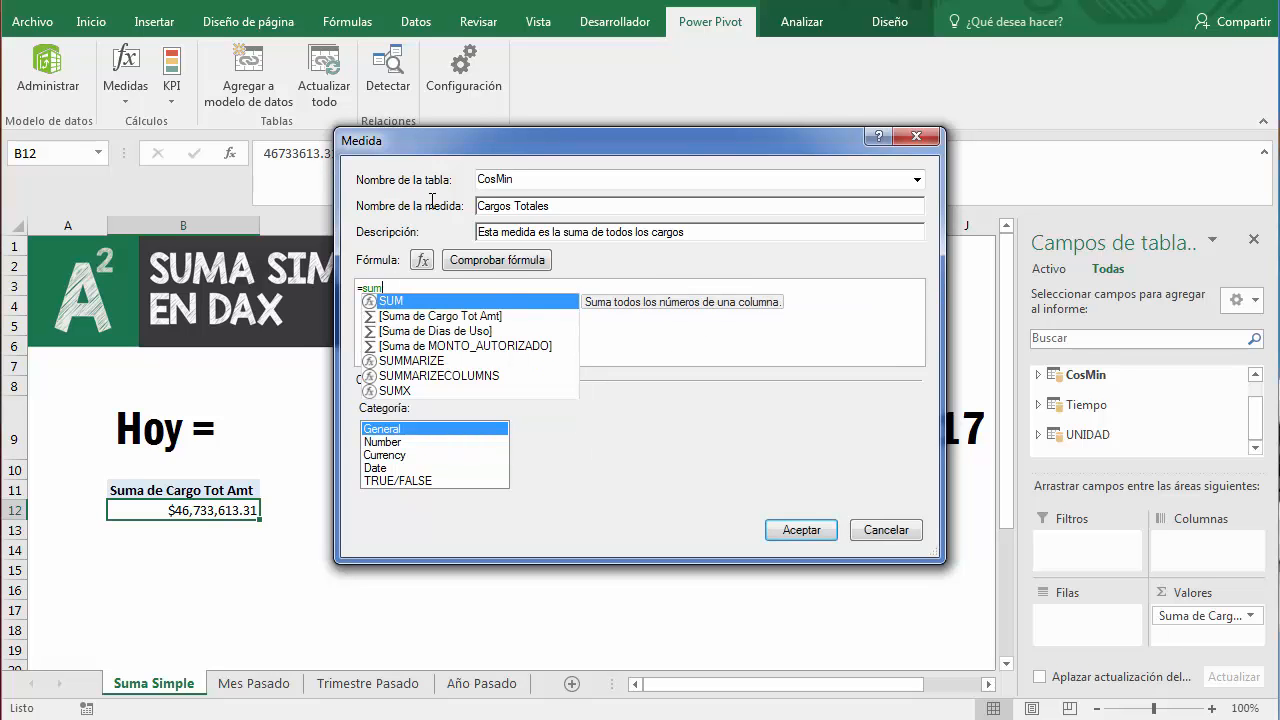
{"action": "type", "text": "("}
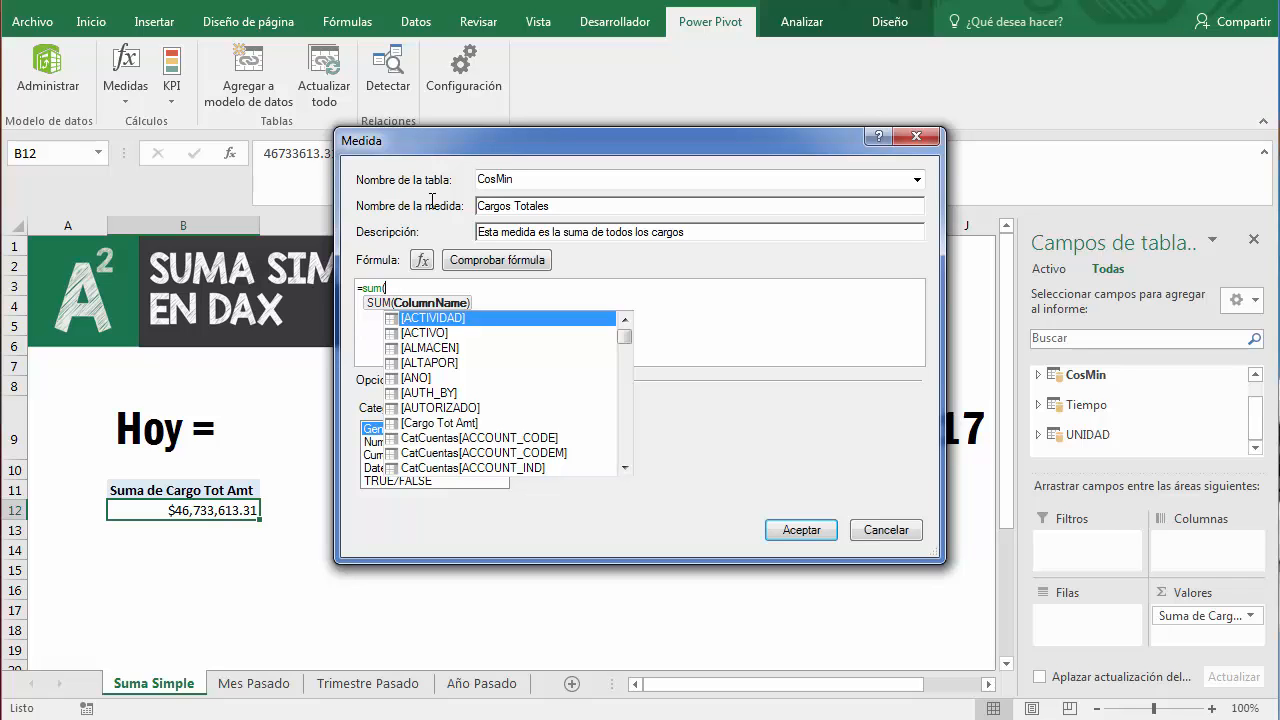
{"action": "double_click", "coordinate": [427, 424]}
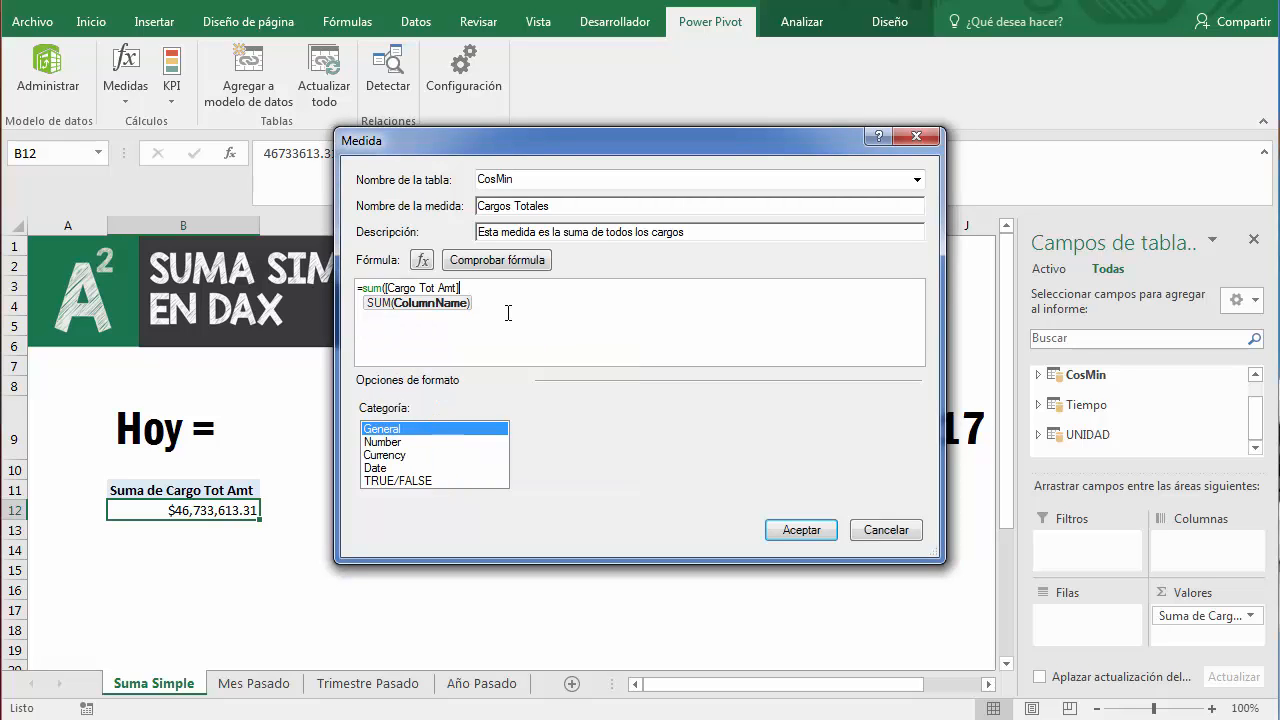
{"action": "type", "text": ")"}
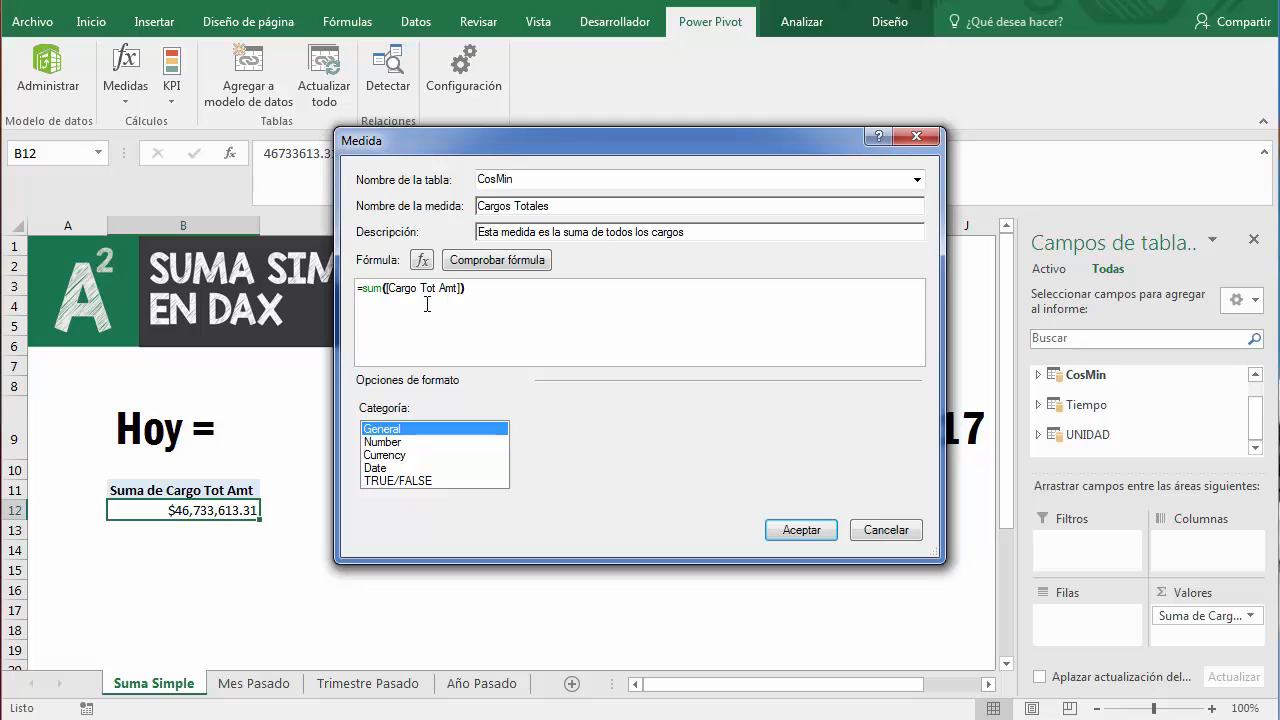
{"action": "left_click", "coordinate": [477, 262]}
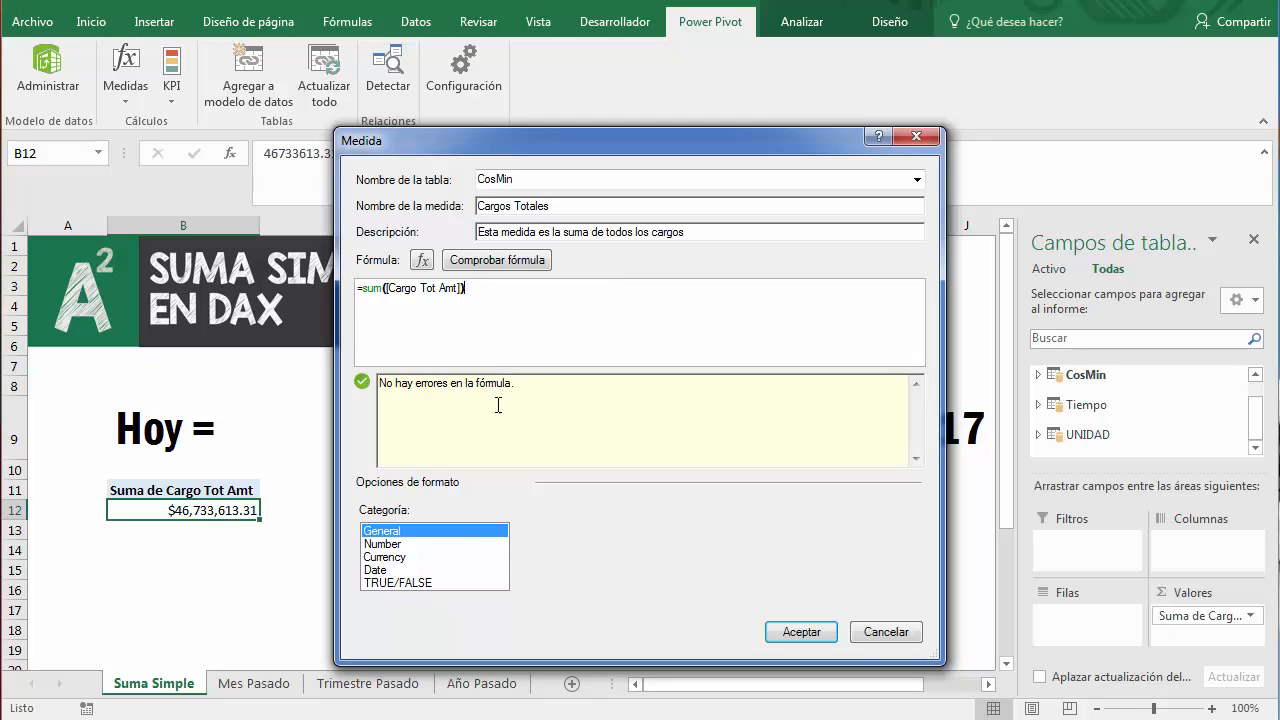
Format the measure as Currency with the $ symbol and two decimals, save it and select its total in the pivot table.
{"action": "left_click", "coordinate": [392, 545]}
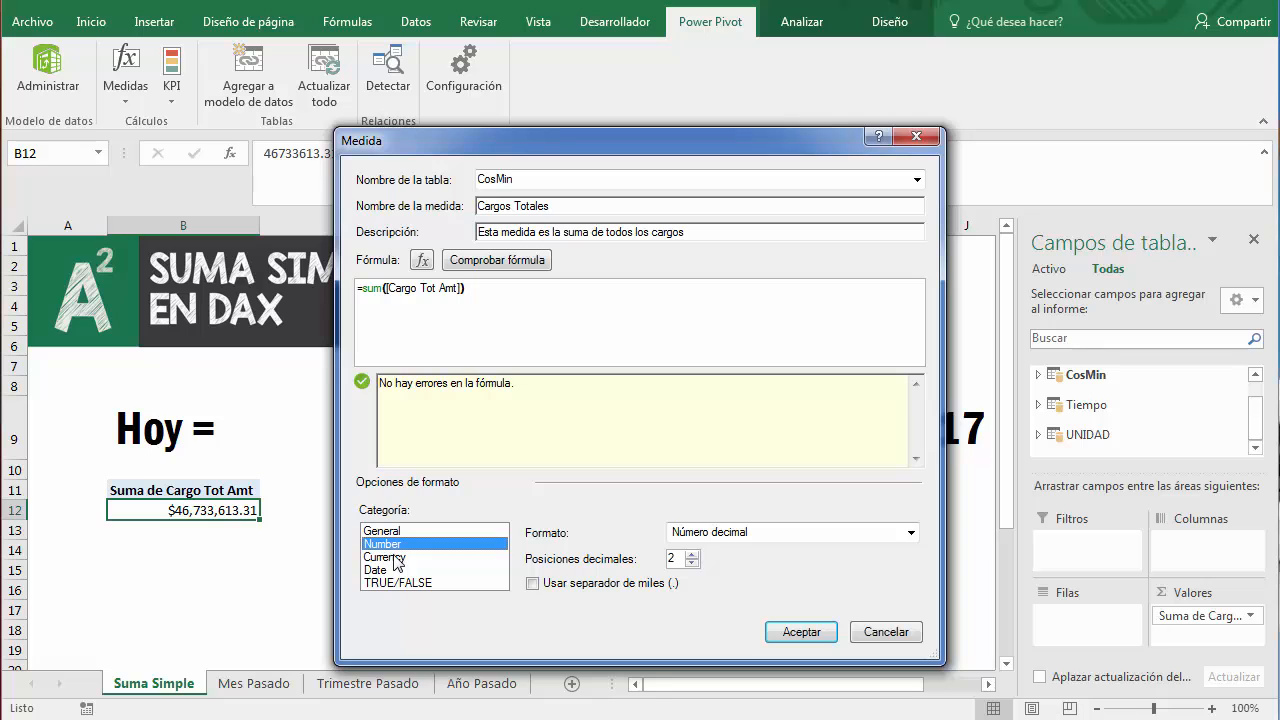
{"action": "left_click", "coordinate": [394, 557]}
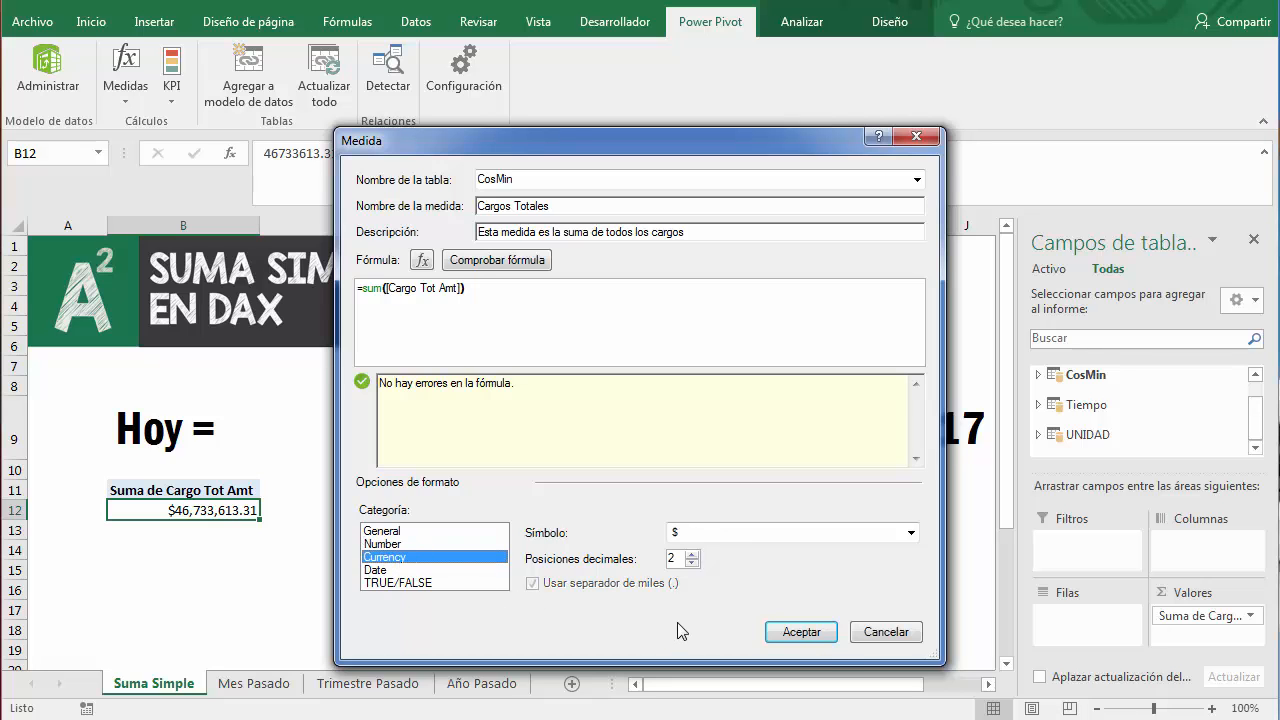
{"action": "left_click", "coordinate": [803, 632]}
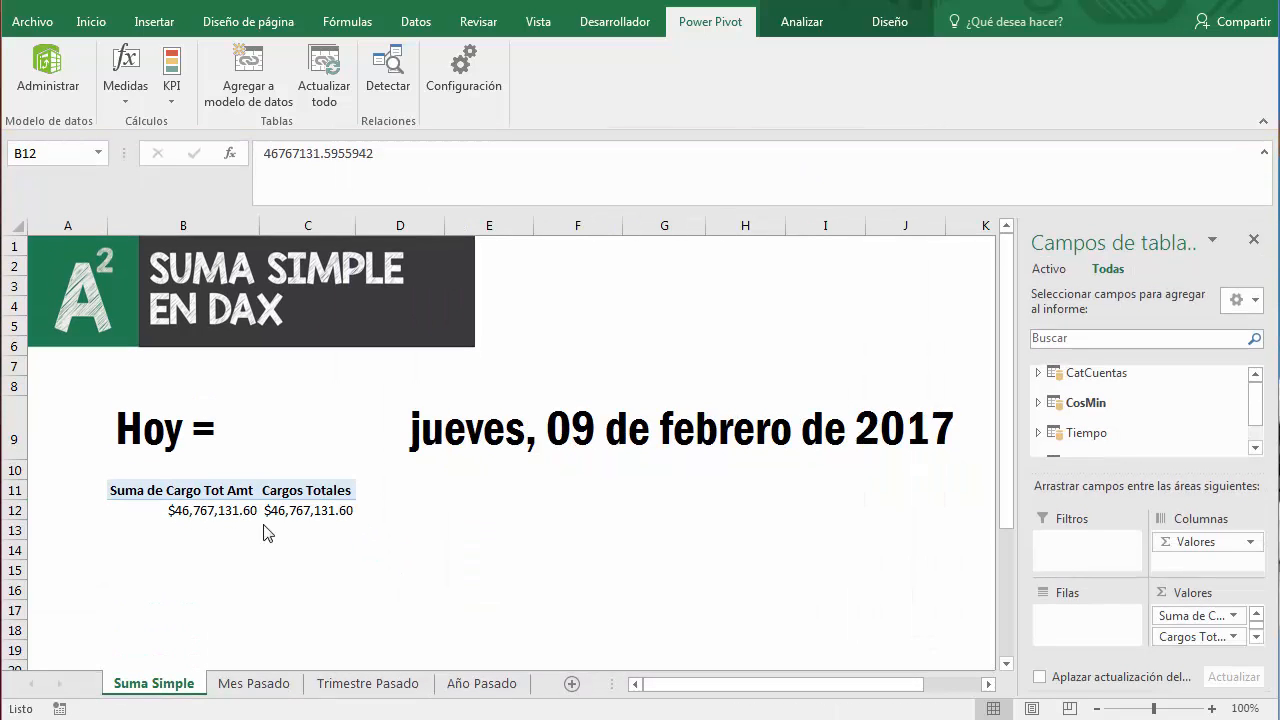
{"action": "left_click", "coordinate": [297, 491]}
{"action": "left_click", "coordinate": [297, 507]}
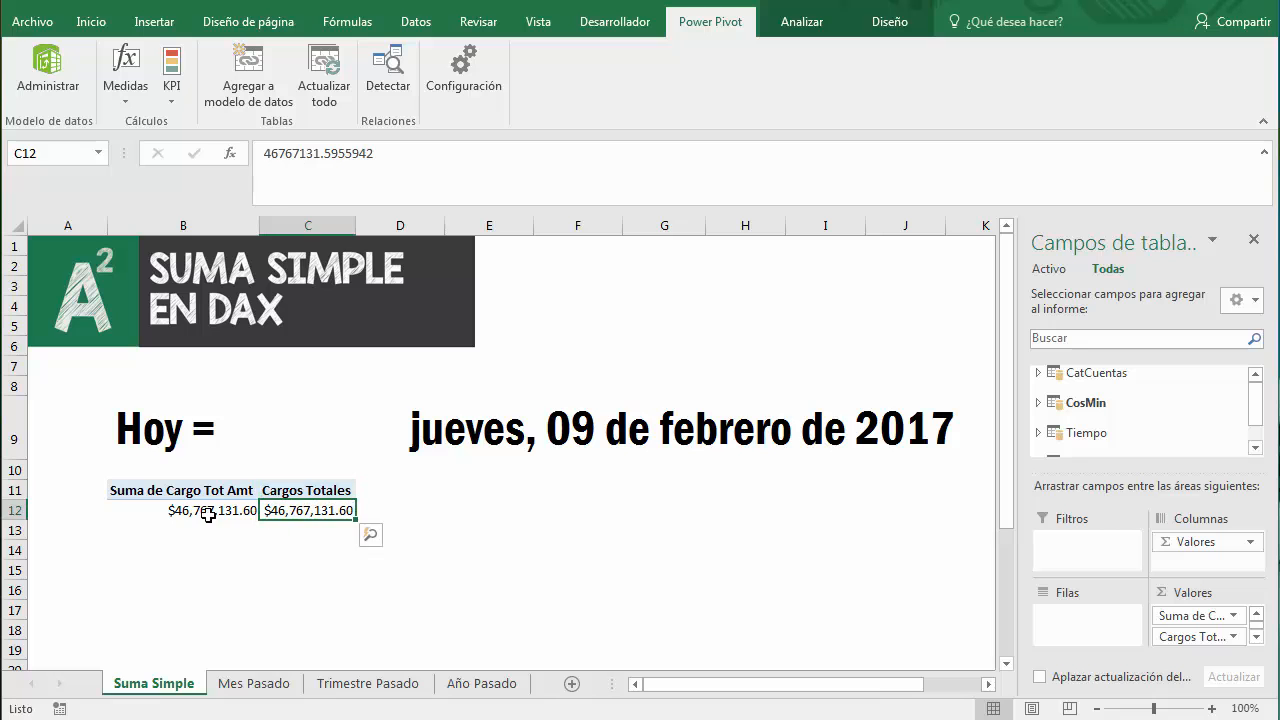
Insert two blank rows at row 10, between the date heading and the pivot table.
{"action": "left_click", "coordinate": [17, 470]}
{"action": "key", "text": "ctrl+plus"}
{"action": "key", "text": "ctrl+plus"}
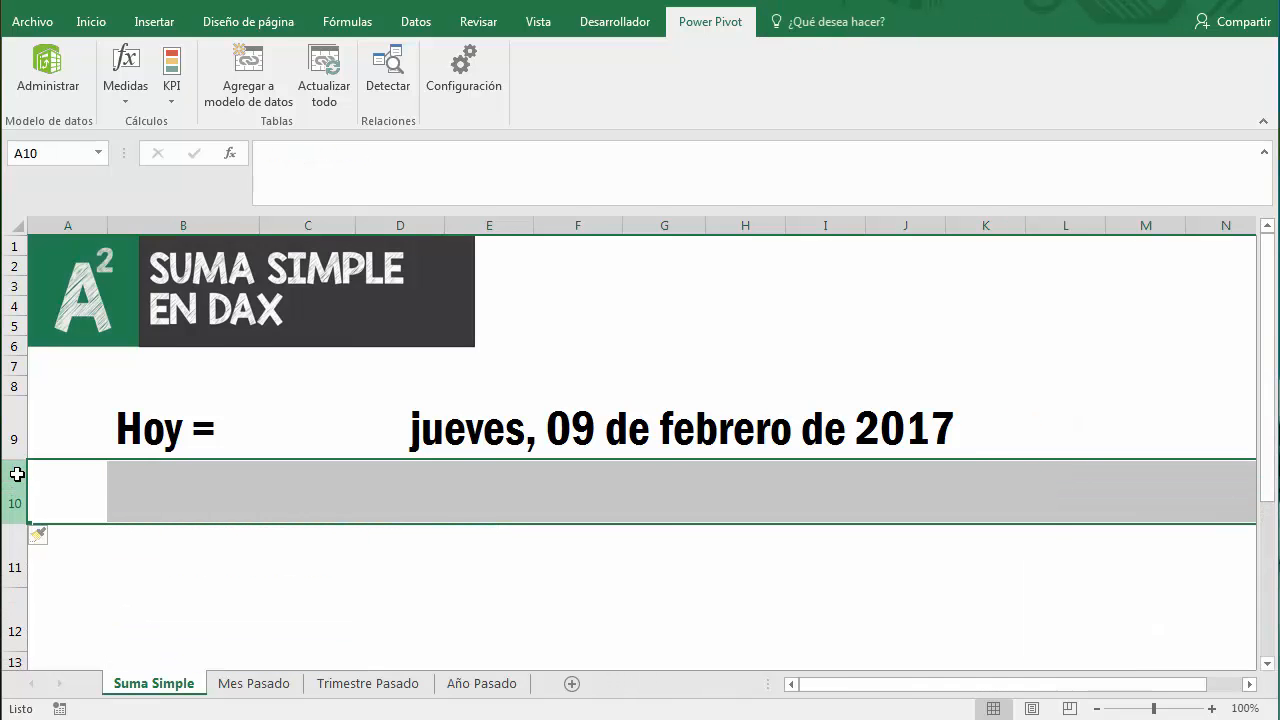
{"action": "left_click", "coordinate": [177, 530]}
{"action": "scroll", "coordinate": [177, 523], "scroll_direction": "down", "scroll_amount": 2}
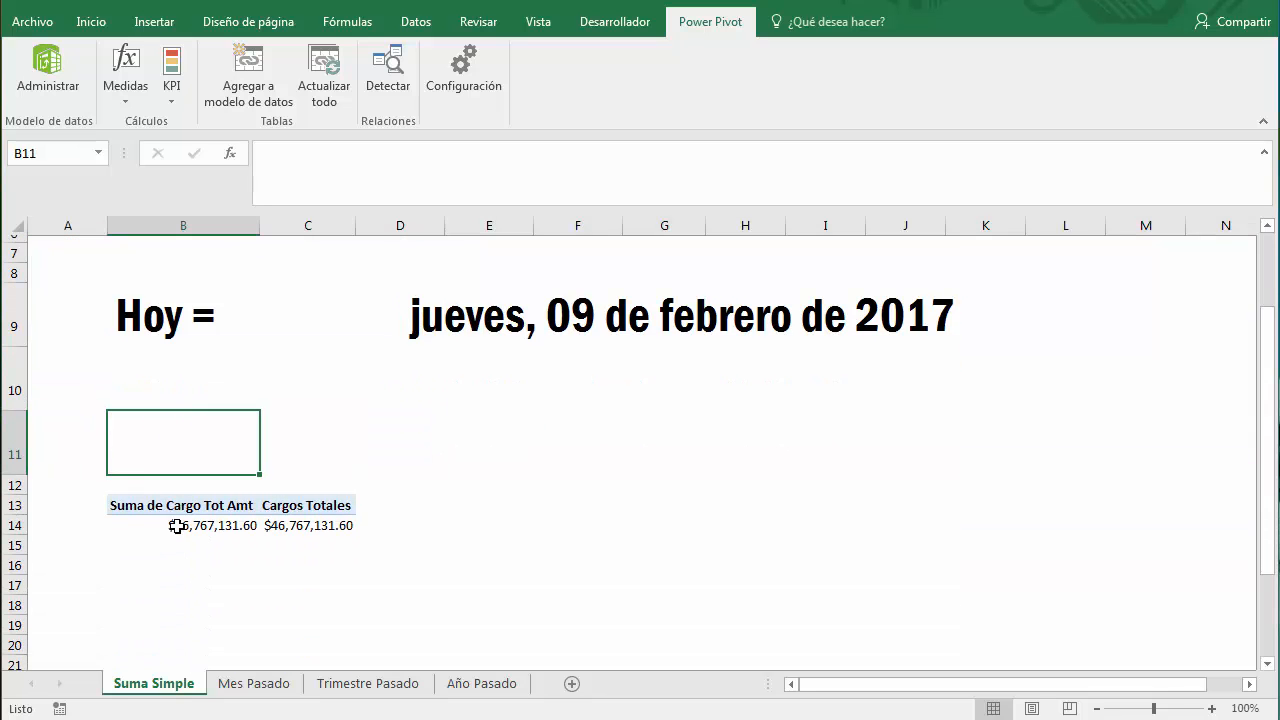
Add the AÑO field of the Tiempo table to the pivot table as a report filter.
{"action": "left_click", "coordinate": [202, 498]}
{"action": "left_click", "coordinate": [305, 505]}
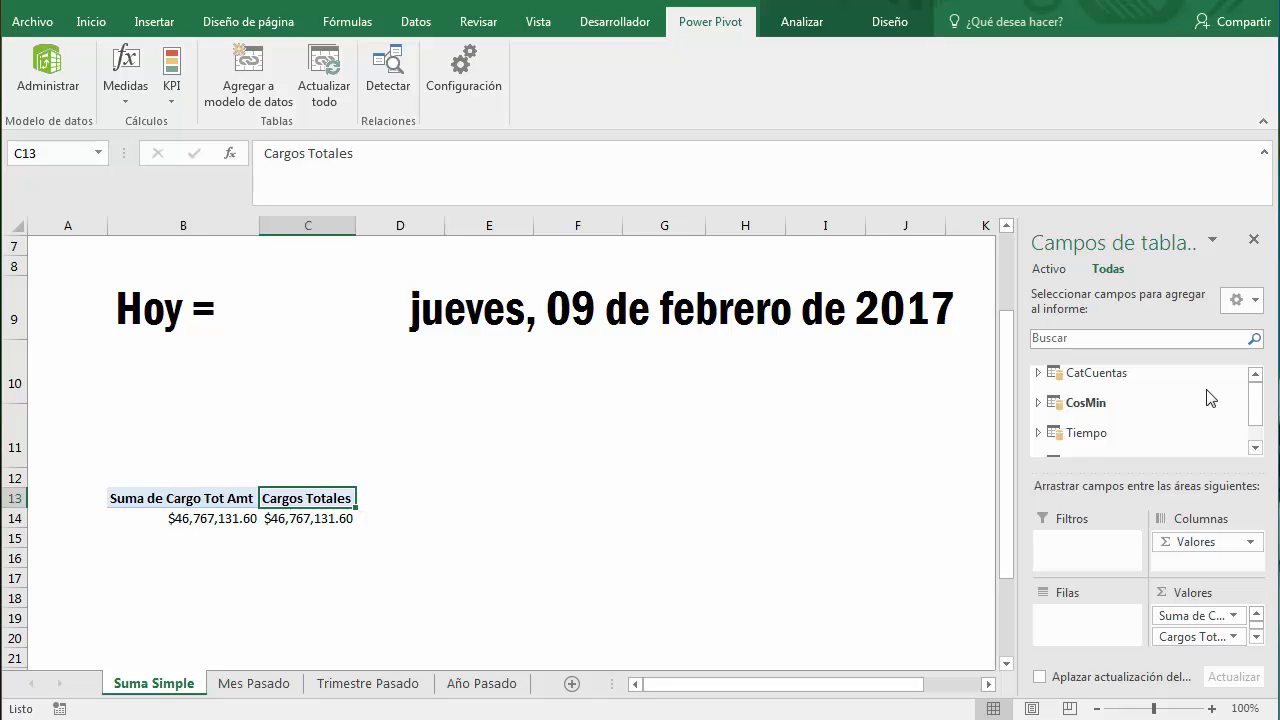
{"action": "left_click", "coordinate": [1037, 402]}
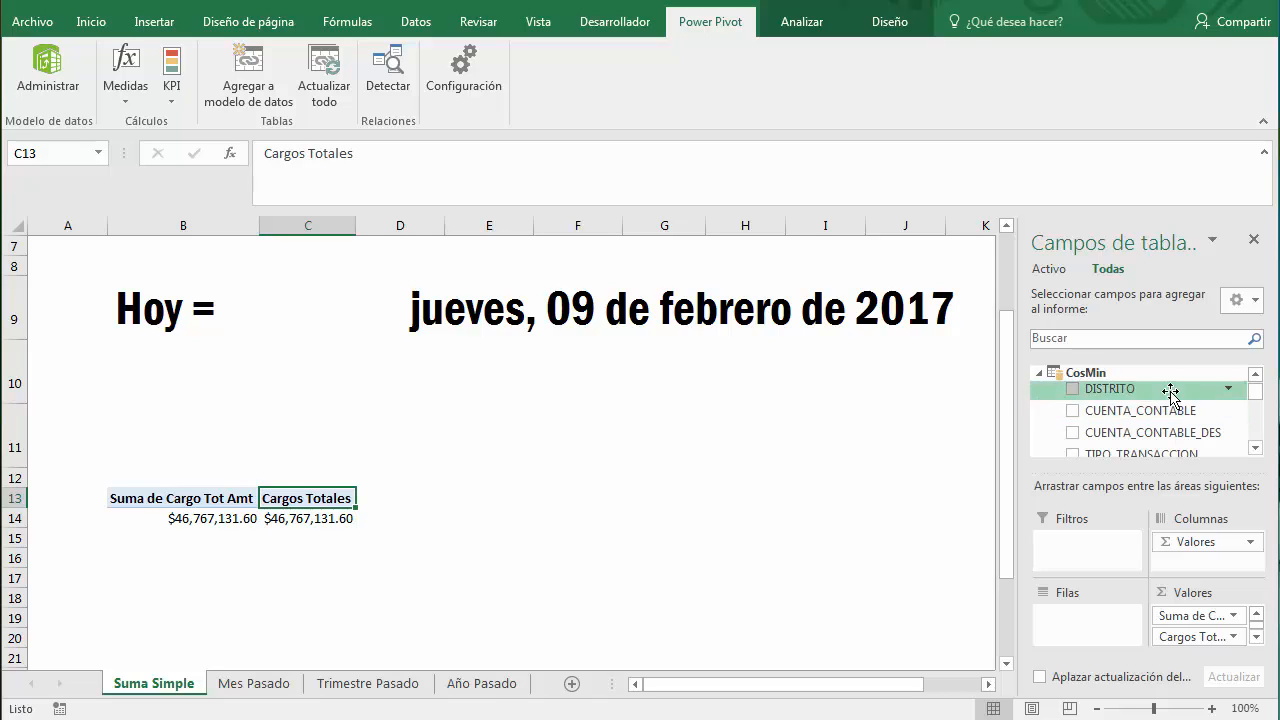
{"action": "left_click", "coordinate": [1036, 376]}
{"action": "left_click", "coordinate": [1042, 406]}
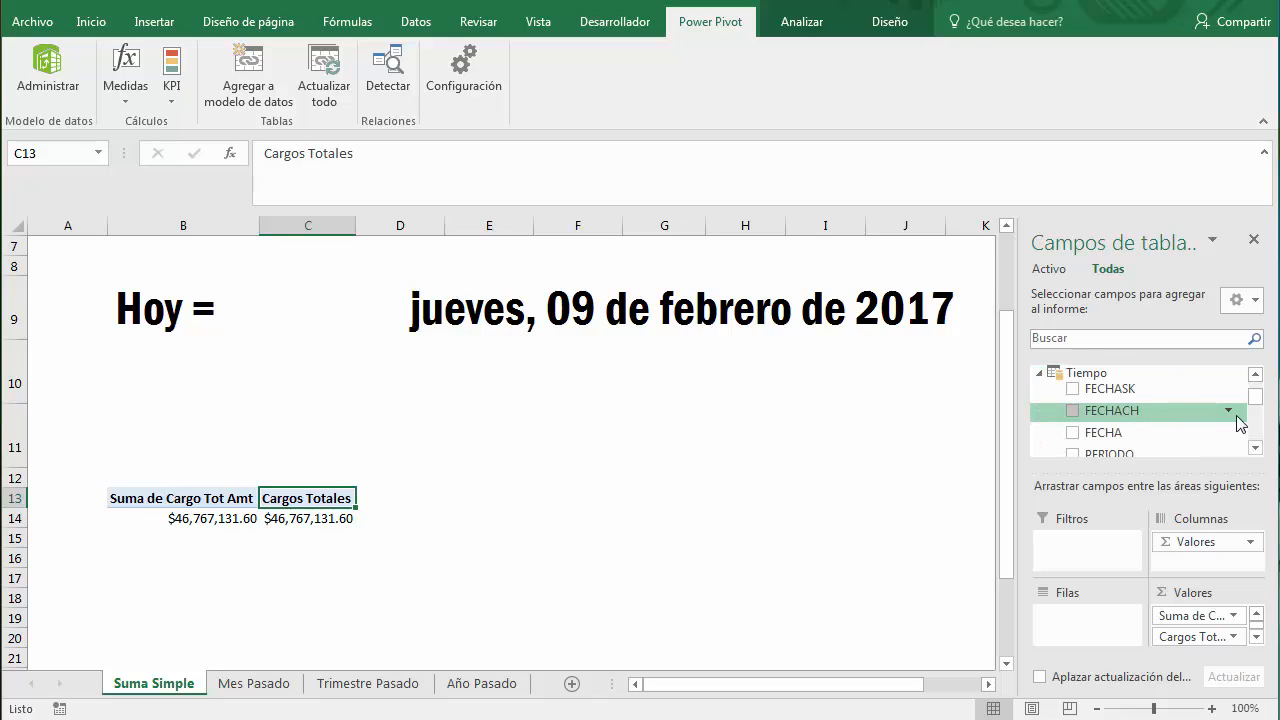
{"action": "left_click_drag", "start_coordinate": [1250, 400], "coordinate": [1256, 409]}
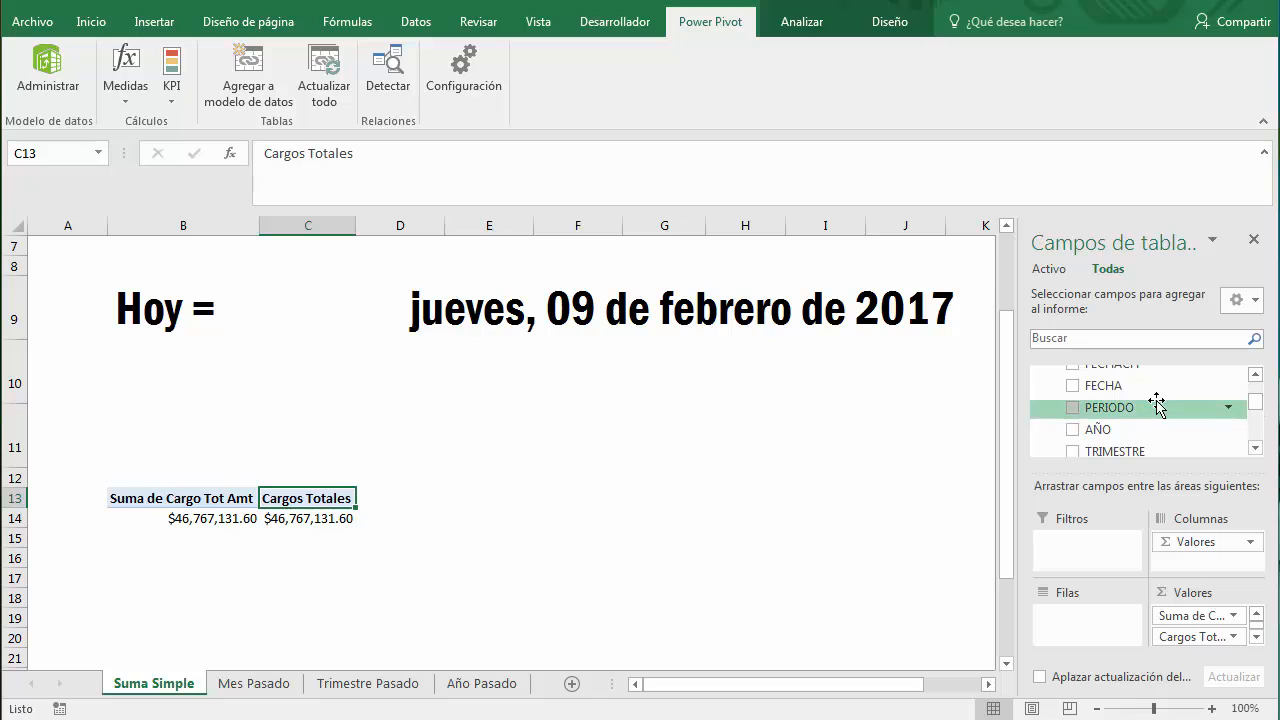
{"action": "left_click_drag", "start_coordinate": [1137, 426], "coordinate": [1075, 548]}
Filter the pivot table's AÑO field to 2016 and select the Suma de Cargo Tot Amt heading.
{"action": "left_click", "coordinate": [358, 460]}
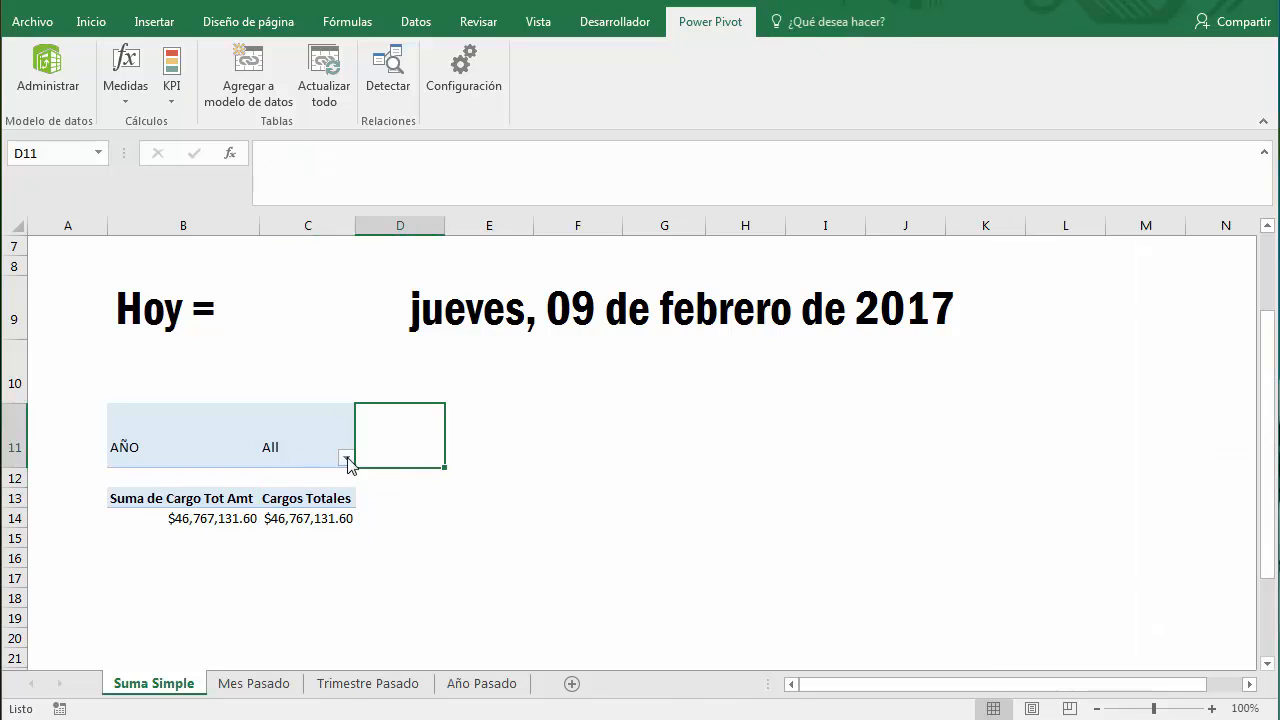
{"action": "left_click", "coordinate": [346, 458]}
{"action": "left_click_drag", "start_coordinate": [338, 545], "coordinate": [338, 562]}
{"action": "left_click", "coordinate": [172, 617]}
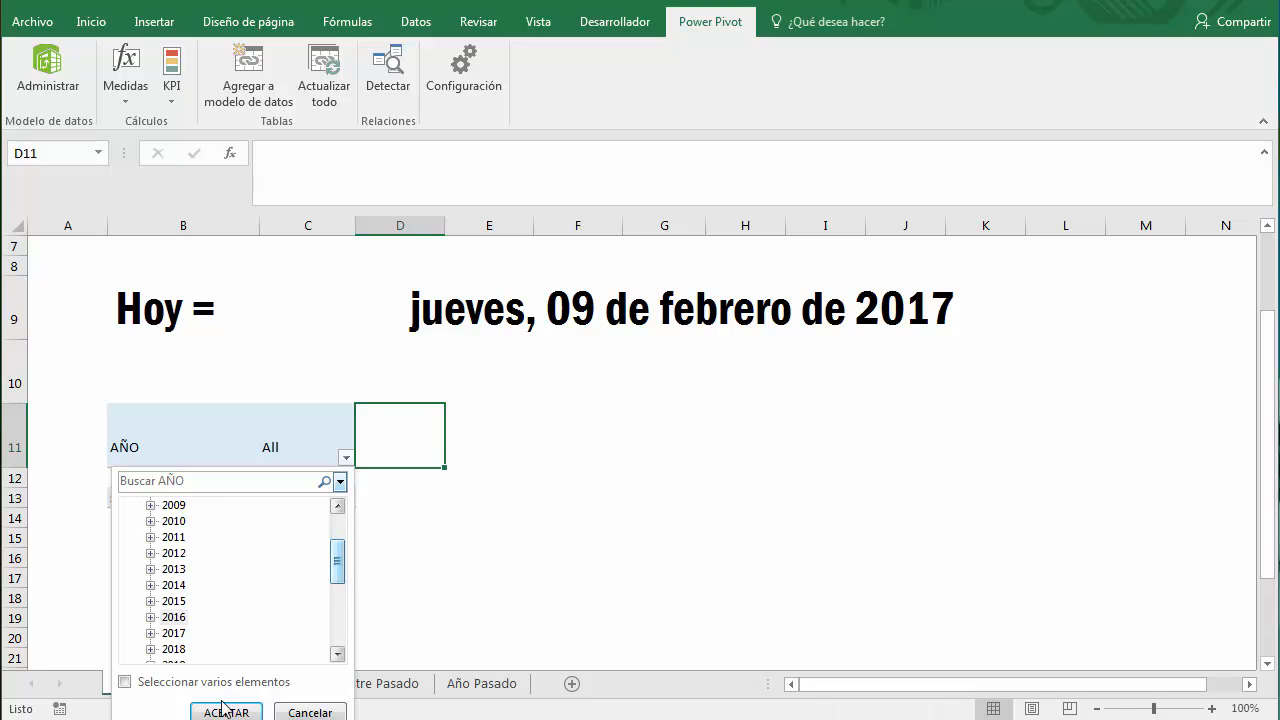
{"action": "left_click", "coordinate": [226, 712]}
{"action": "left_click", "coordinate": [186, 504]}
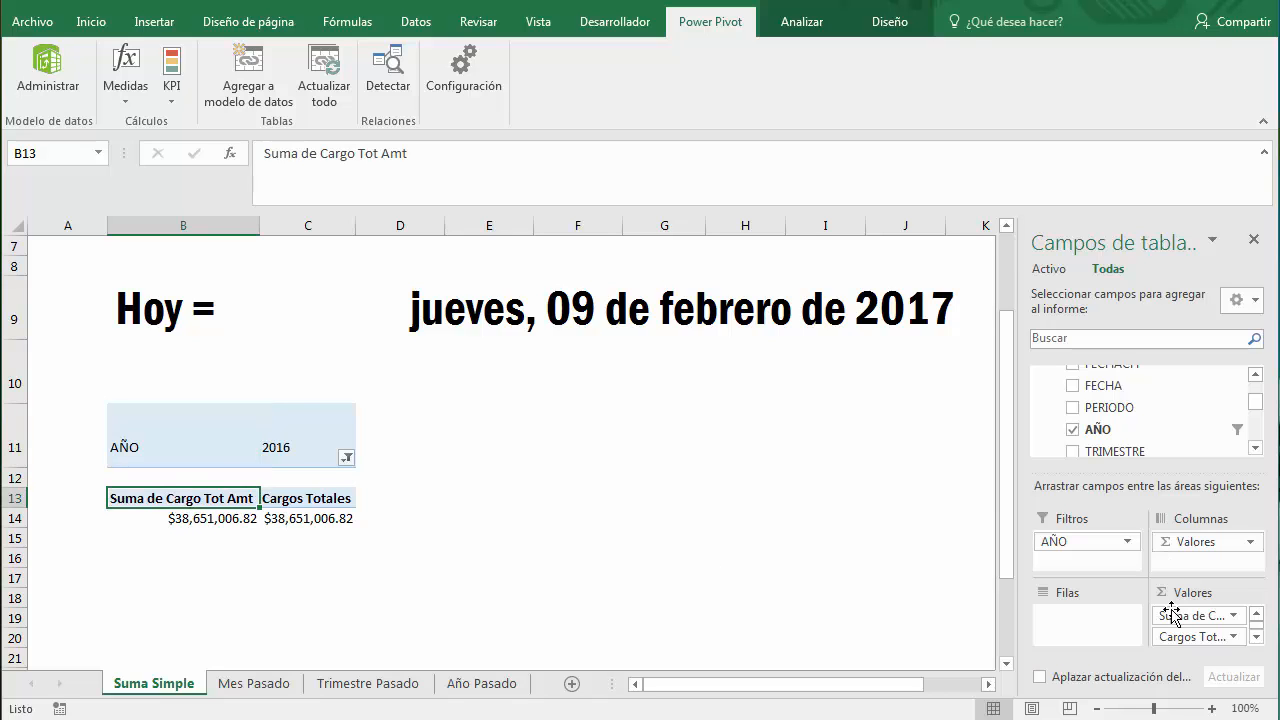
Copy the date heading row from the Suma Simple sheet into row 9 of the Mes Pasado sheet.
{"action": "left_click", "coordinate": [414, 517]}
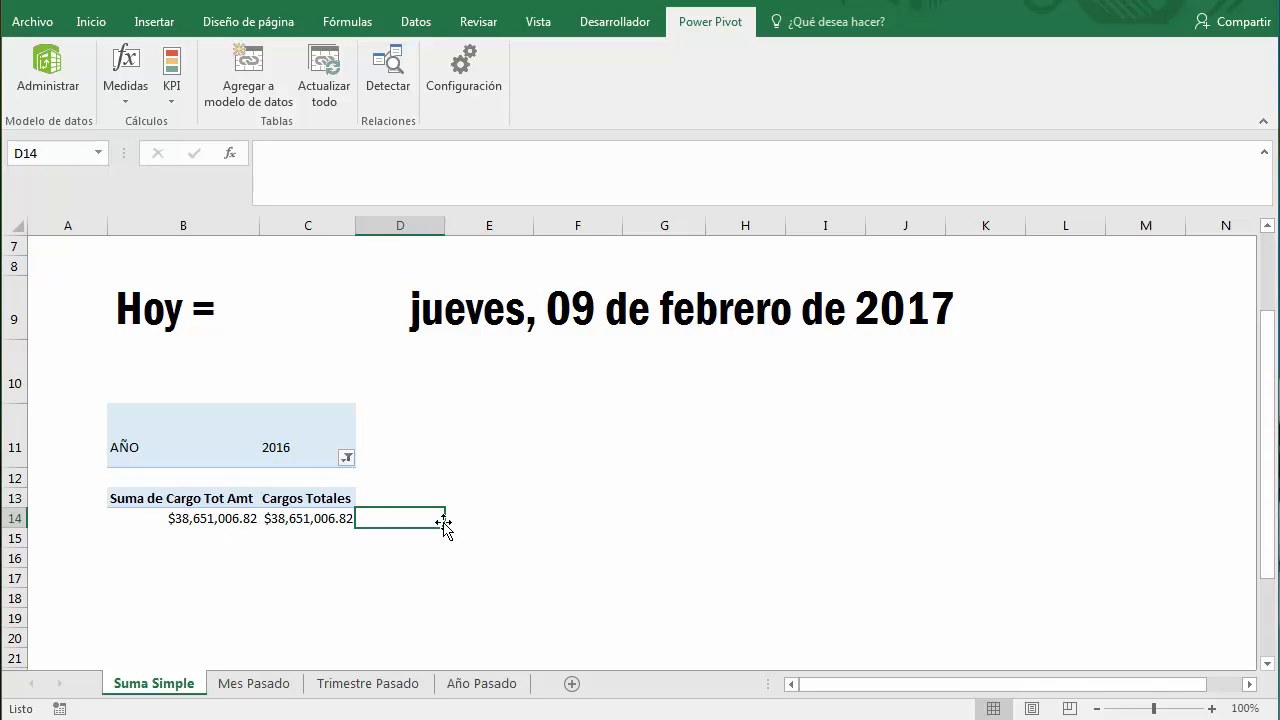
{"action": "mouse_move", "coordinate": [308, 524]}
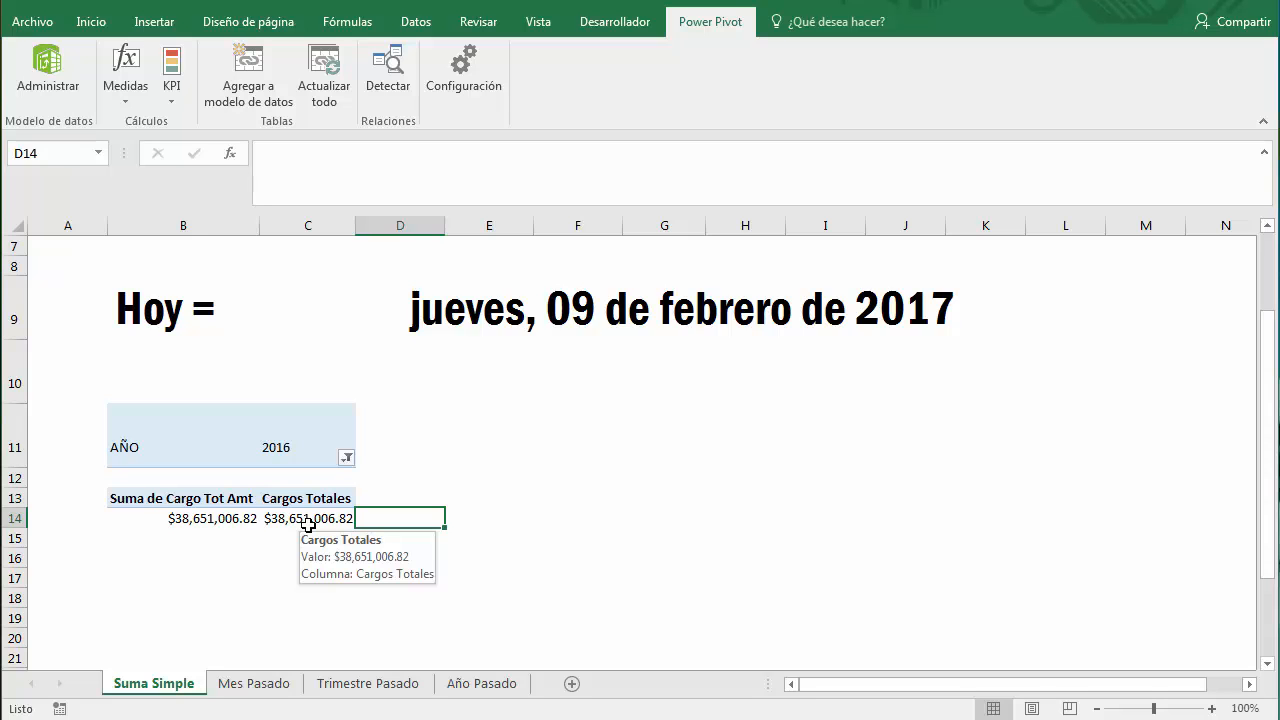
{"action": "scroll", "coordinate": [308, 524], "scroll_direction": "up", "scroll_amount": 2}
{"action": "left_click_drag", "start_coordinate": [294, 440], "coordinate": [418, 454]}
{"action": "left_click", "coordinate": [4, 421]}
{"action": "key", "text": "ctrl+c"}
{"action": "left_click", "coordinate": [253, 683]}
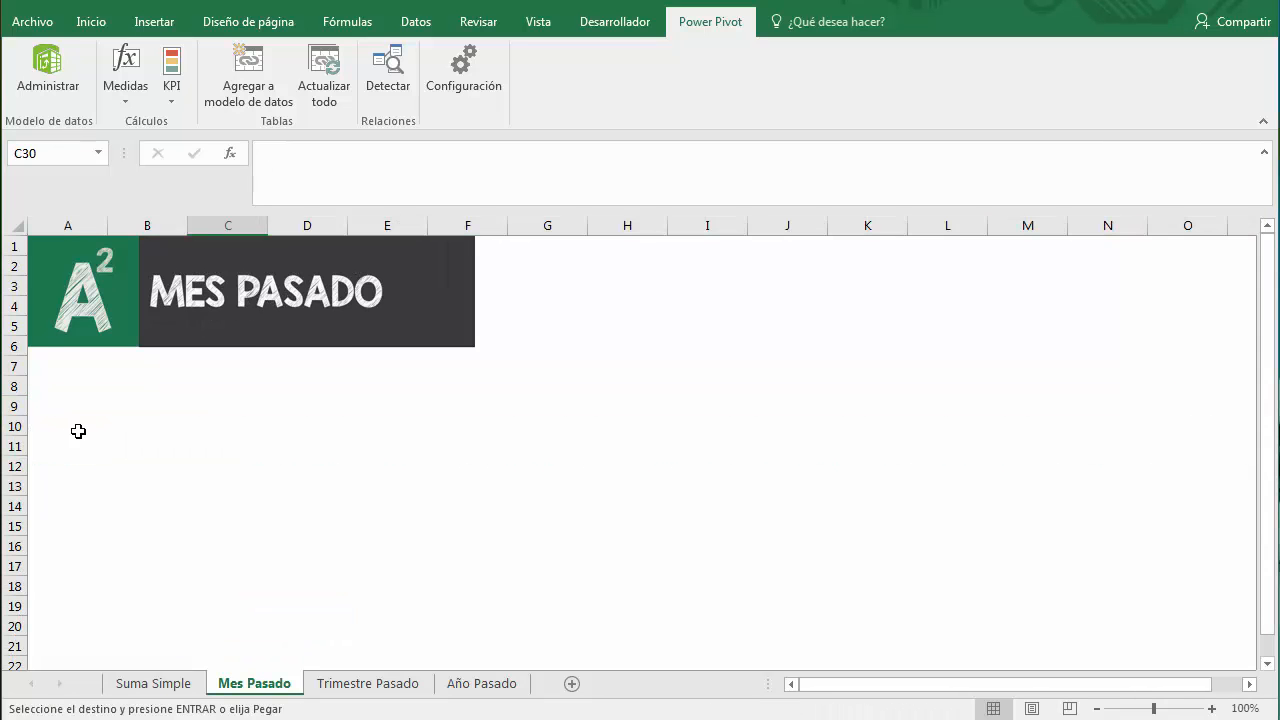
{"action": "left_click", "coordinate": [15, 401]}
{"action": "key", "text": "ctrl+v"}
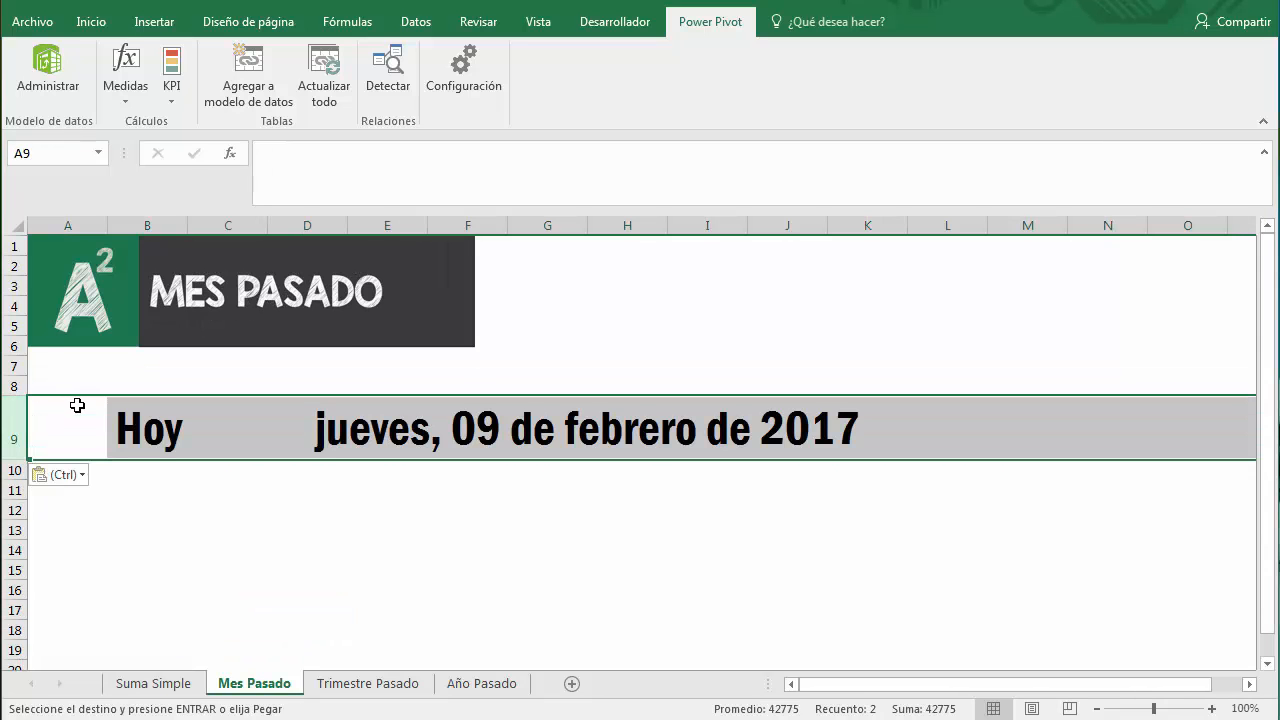
{"action": "left_click", "coordinate": [250, 468]}
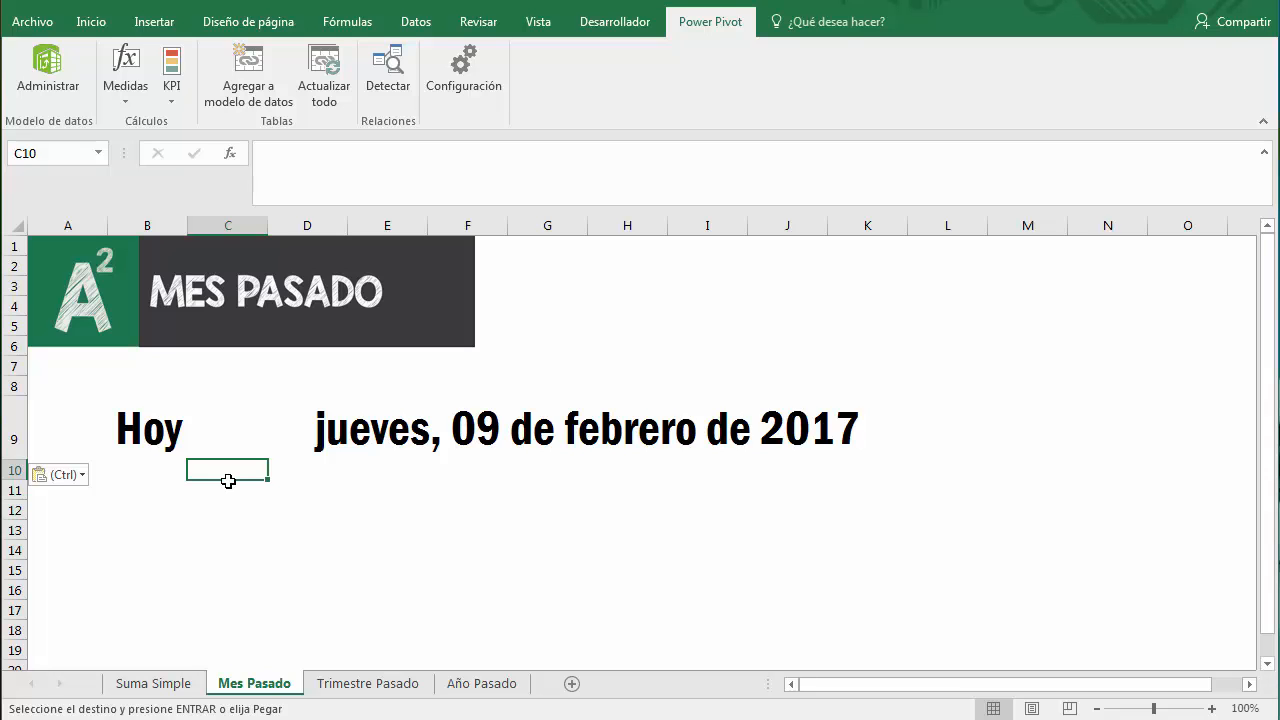
{"action": "left_click", "coordinate": [171, 521]}
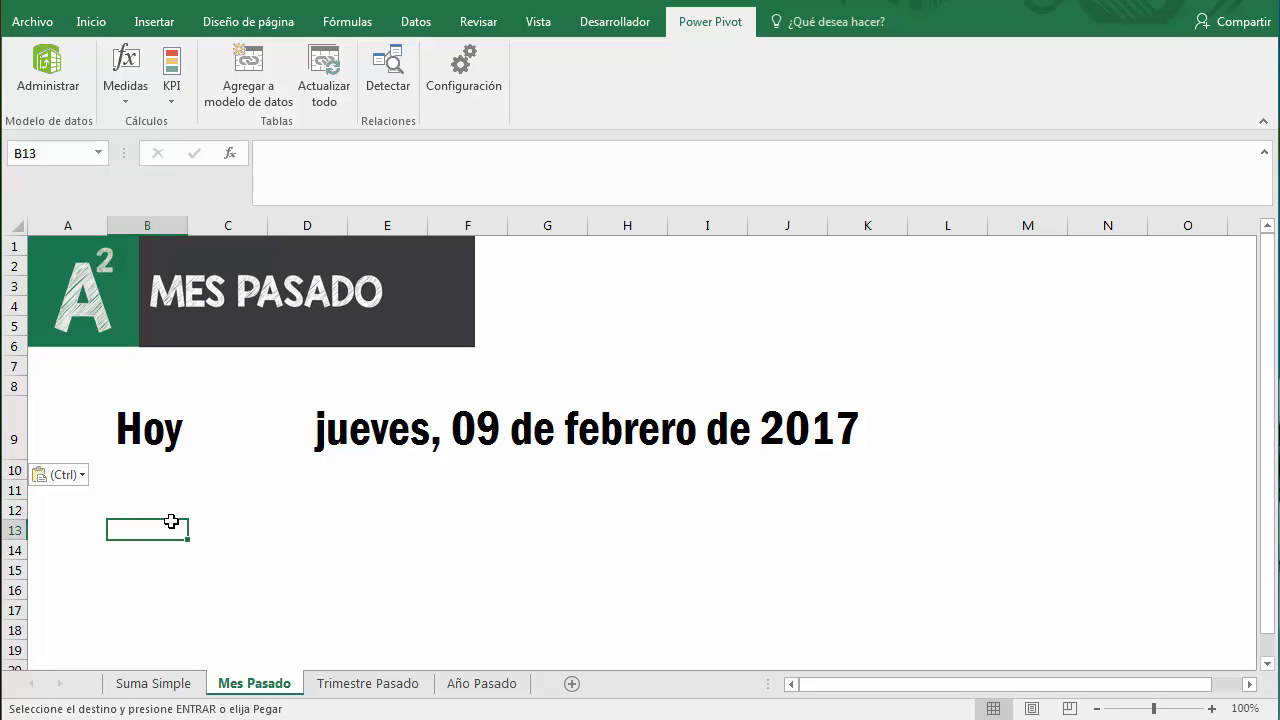
{"action": "left_click", "coordinate": [329, 430]}
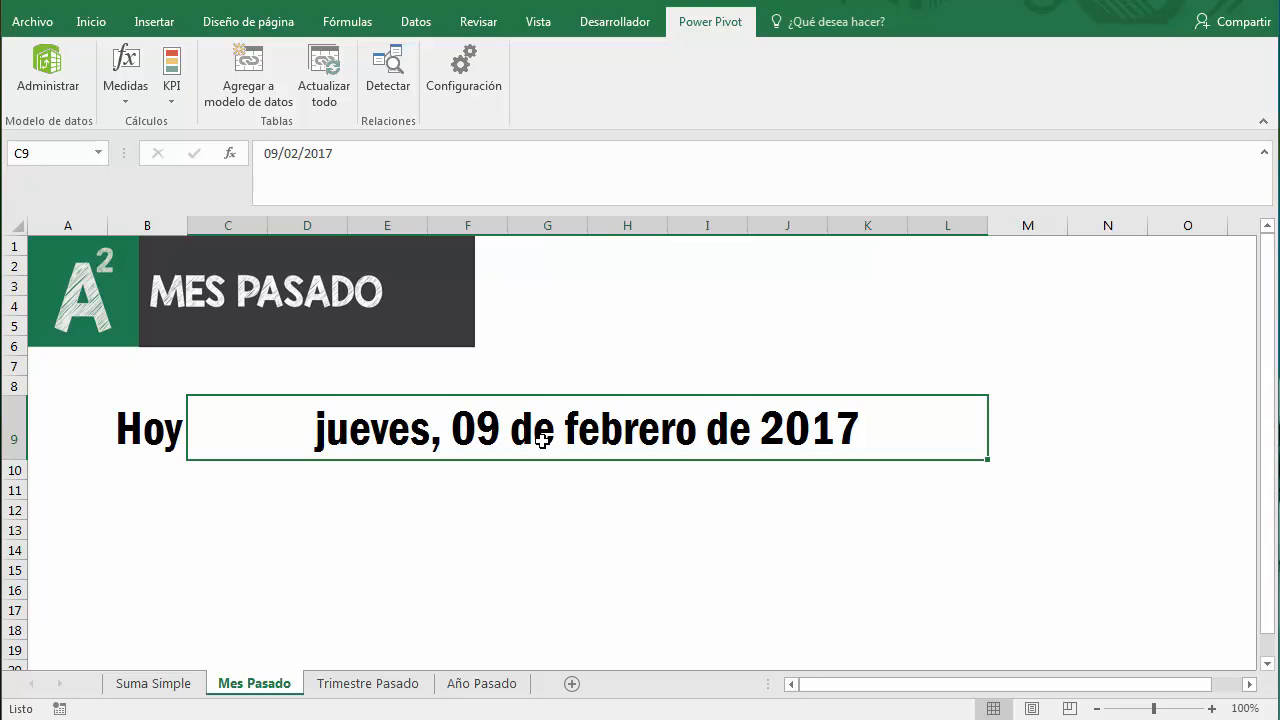
Insert a pivot table based on the data model at cell B13 of the Mes Pasado sheet.
{"action": "left_click", "coordinate": [185, 535]}
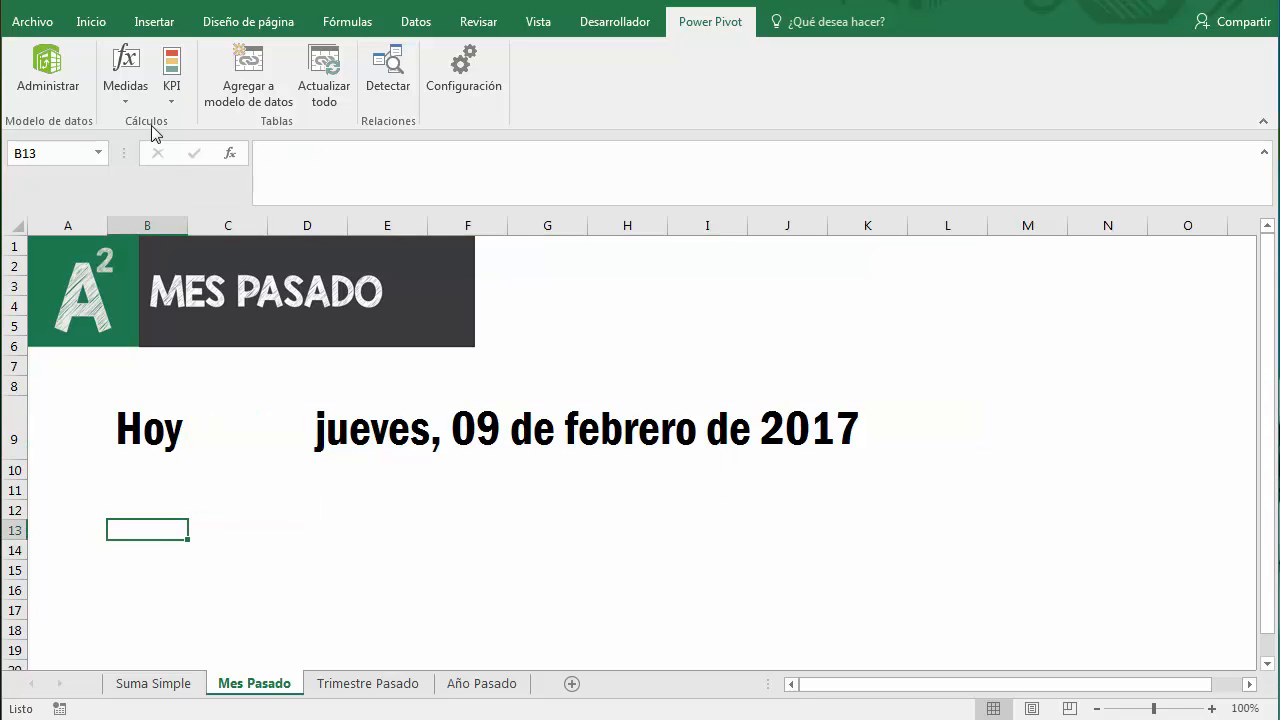
{"action": "left_click", "coordinate": [154, 21]}
{"action": "left_click", "coordinate": [33, 88]}
{"action": "left_click", "coordinate": [580, 474]}
{"action": "scroll", "coordinate": [392, 490], "scroll_direction": "down", "scroll_amount": 4}
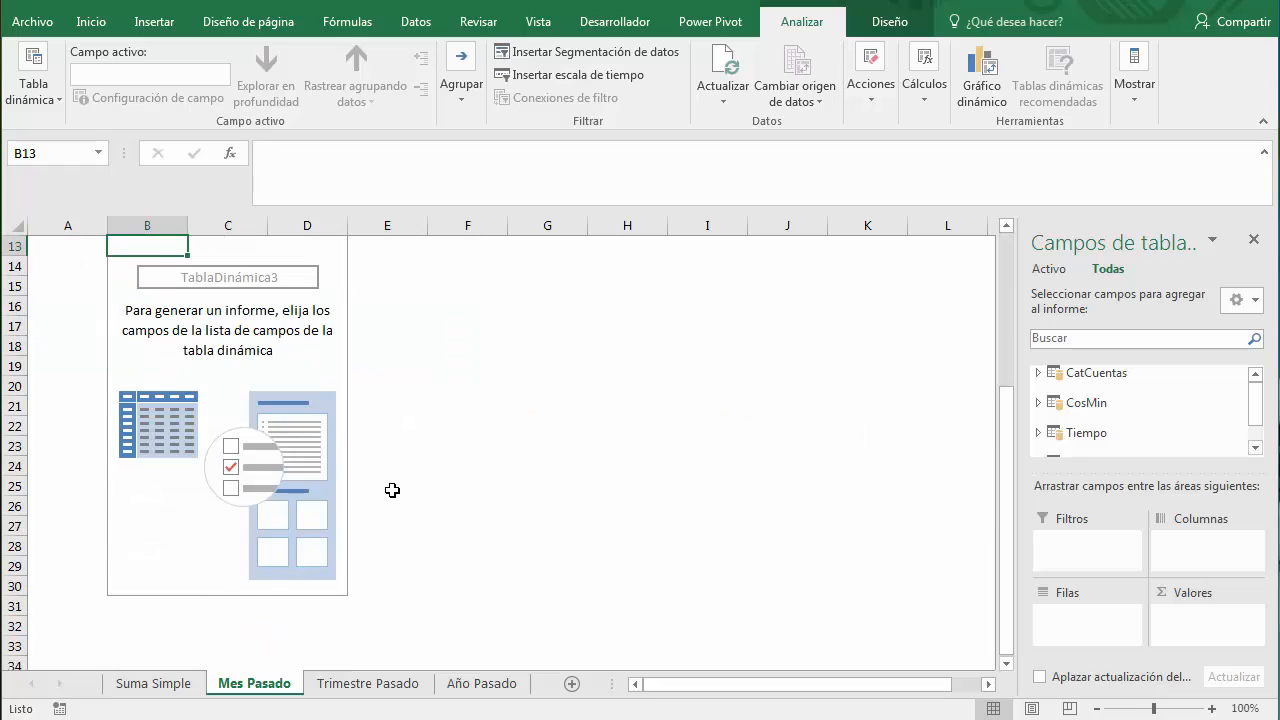
Insert a second pivot table from the data model at cell F13 of the same sheet.
{"action": "scroll", "coordinate": [392, 490], "scroll_direction": "up", "scroll_amount": 3}
{"action": "left_click", "coordinate": [467, 469]}
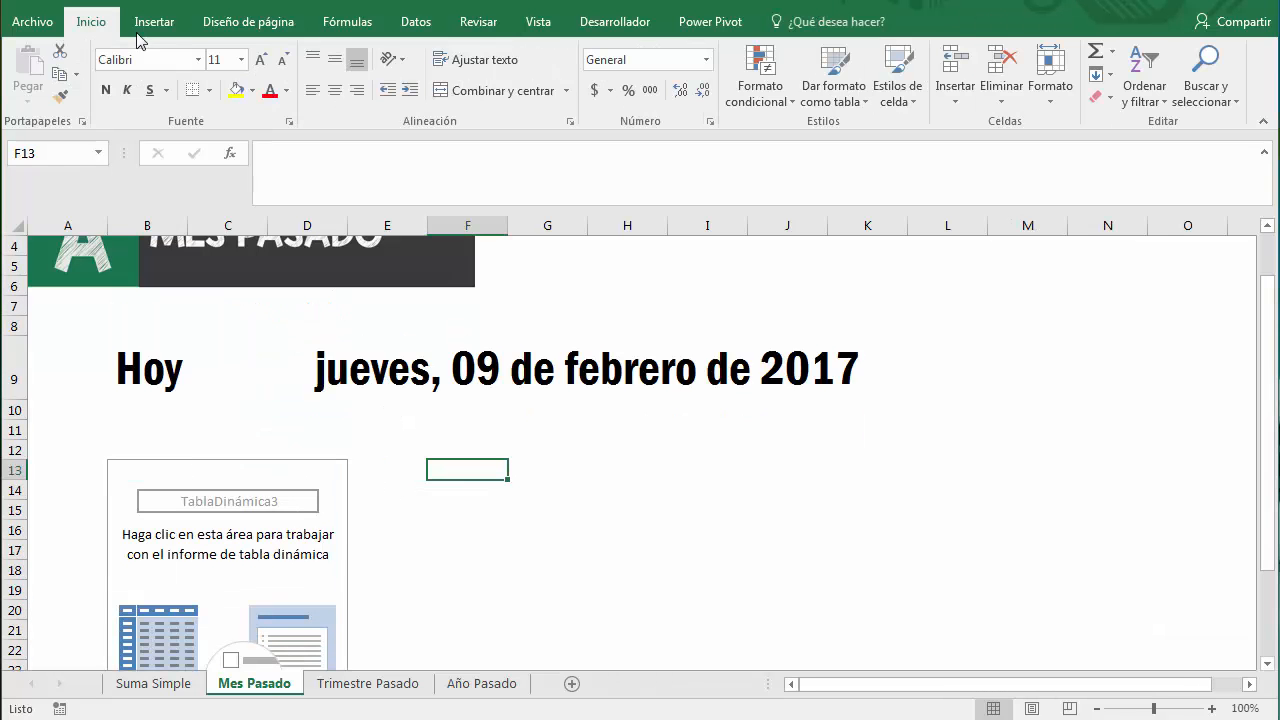
{"action": "left_click", "coordinate": [150, 22]}
{"action": "left_click", "coordinate": [31, 88]}
{"action": "left_click", "coordinate": [584, 470]}
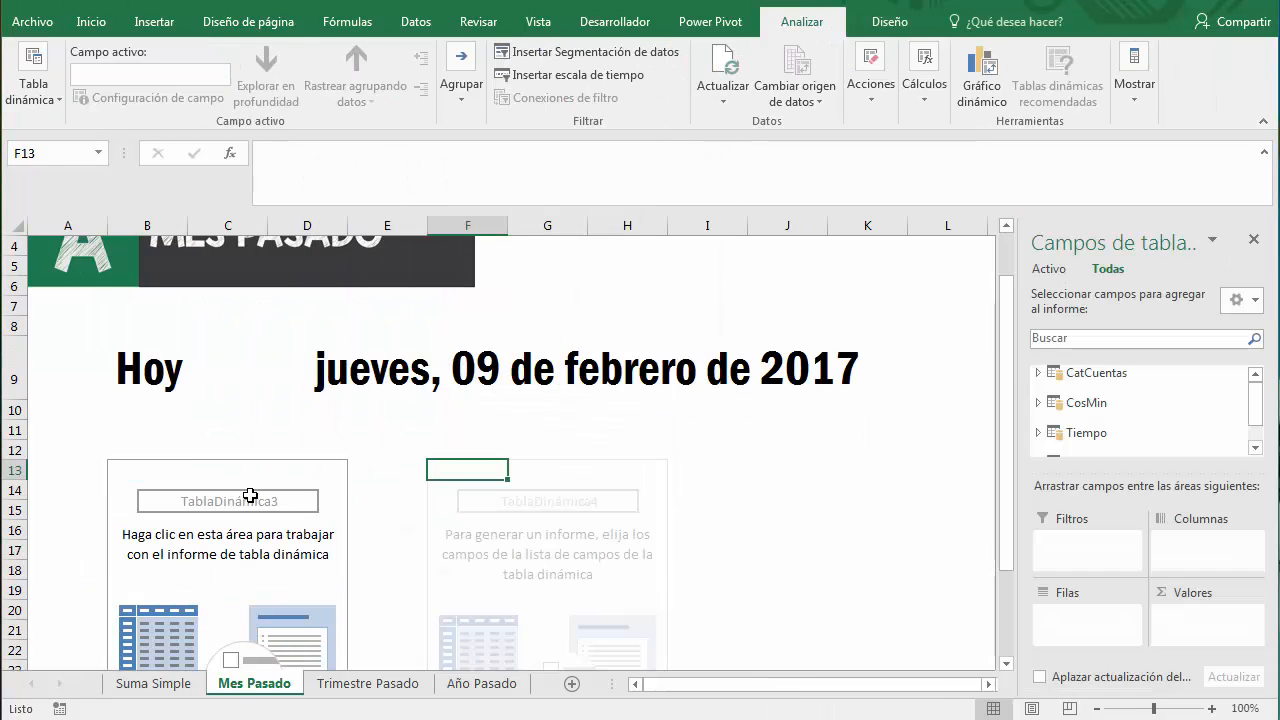
Add the Cargos Totales measure of the CosMin table as values in the pivot table at B13.
{"action": "left_click", "coordinate": [147, 510]}
{"action": "left_click", "coordinate": [1037, 403]}
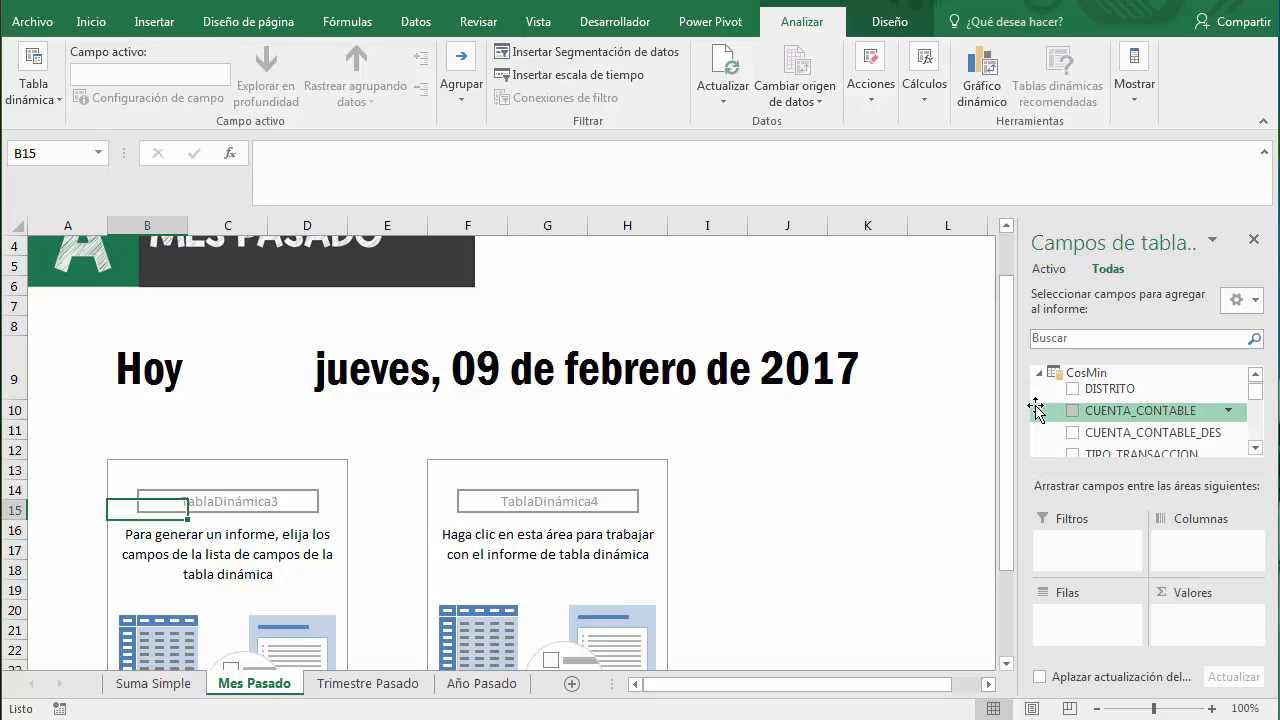
{"action": "left_click_drag", "start_coordinate": [1256, 393], "coordinate": [1259, 432]}
{"action": "left_click_drag", "start_coordinate": [1143, 372], "coordinate": [1190, 620]}
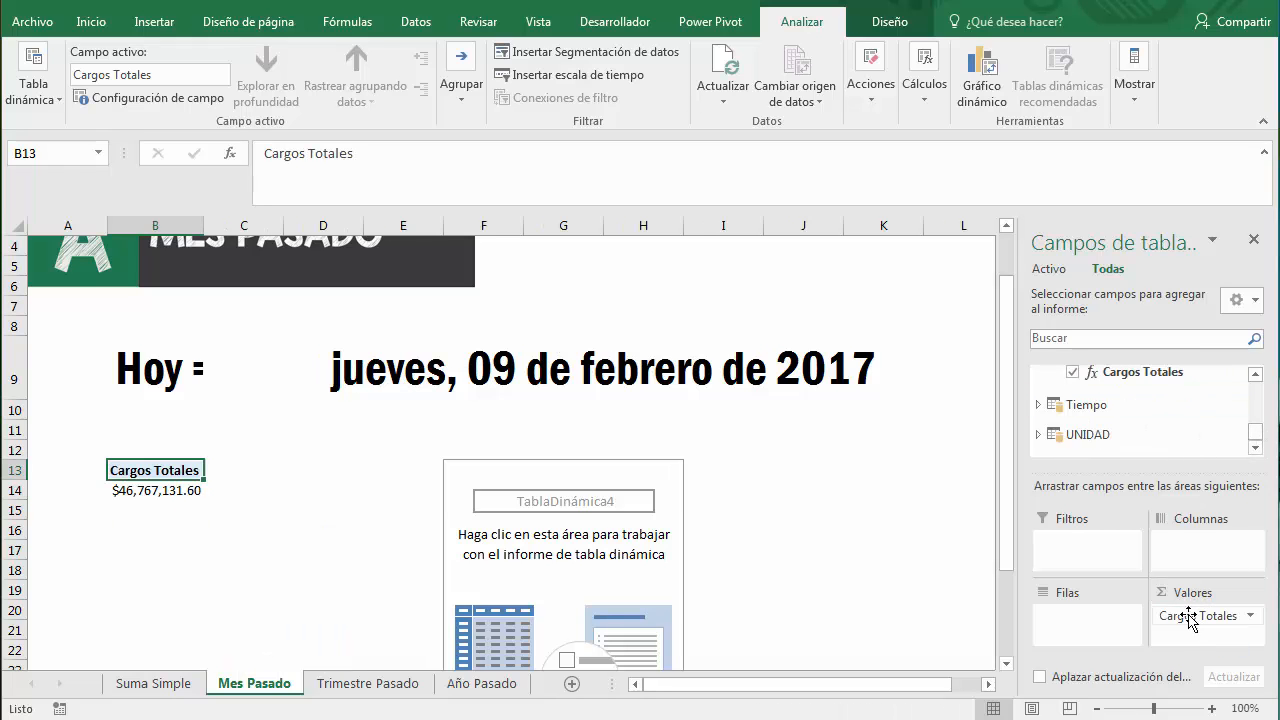
Add the Tiempo table's AÑO field as a report filter and its NMES field as rows in the first pivot table.
{"action": "left_click_drag", "start_coordinate": [1260, 438], "coordinate": [1257, 390]}
{"action": "left_click", "coordinate": [1038, 403]}
{"action": "left_click", "coordinate": [1038, 431]}
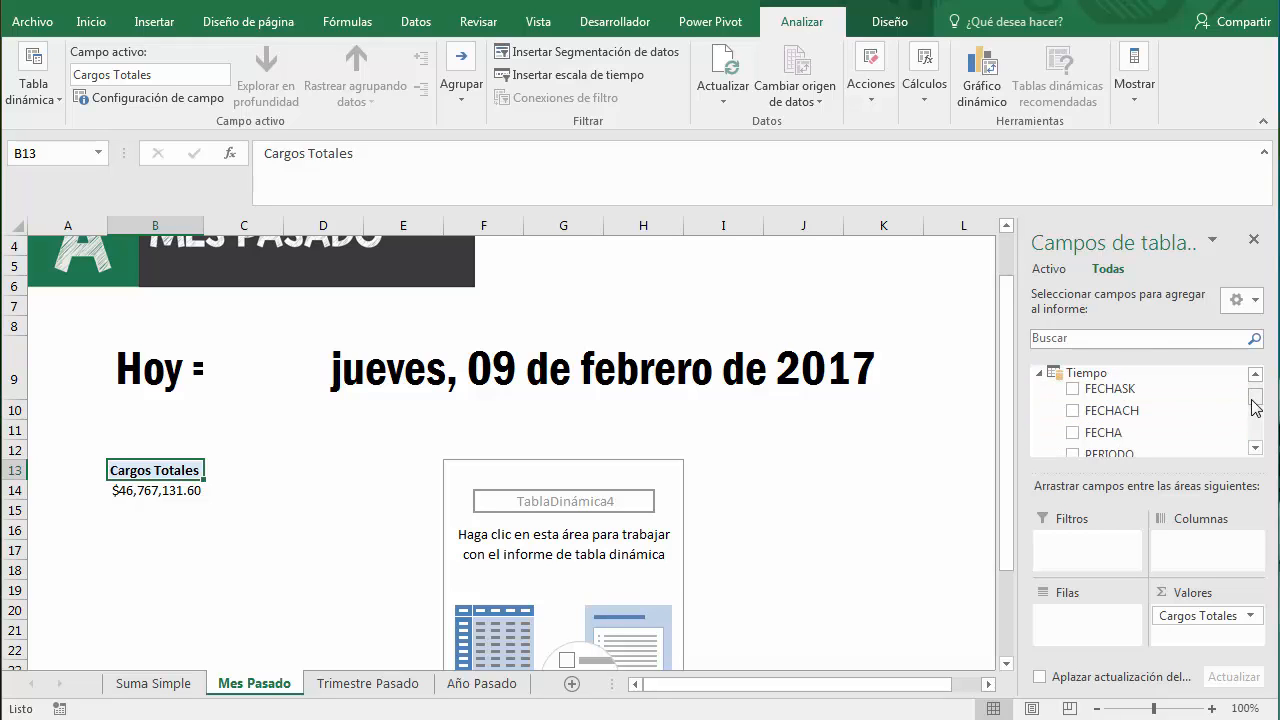
{"action": "left_click", "coordinate": [1258, 446]}
{"action": "left_click_drag", "start_coordinate": [1189, 436], "coordinate": [1182, 470]}
{"action": "scroll", "coordinate": [1255, 448], "scroll_direction": "down", "scroll_amount": 2}
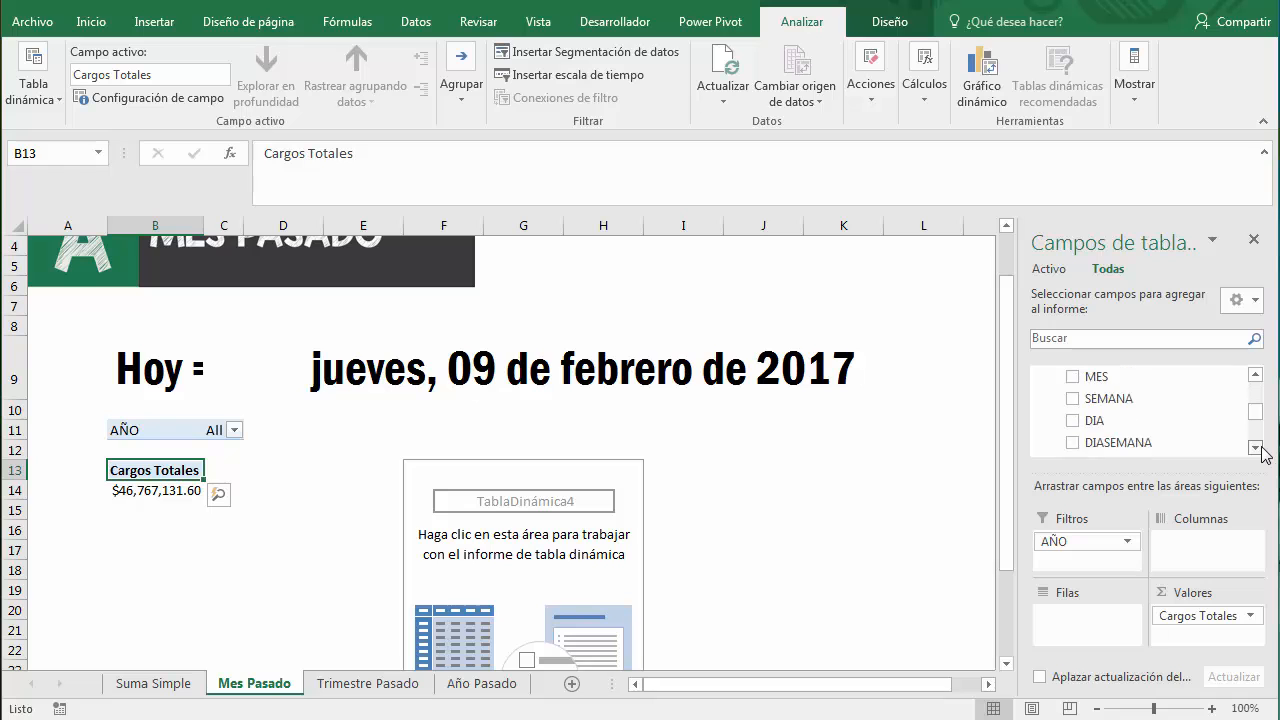
{"action": "left_click_drag", "start_coordinate": [1100, 406], "coordinate": [1070, 635]}
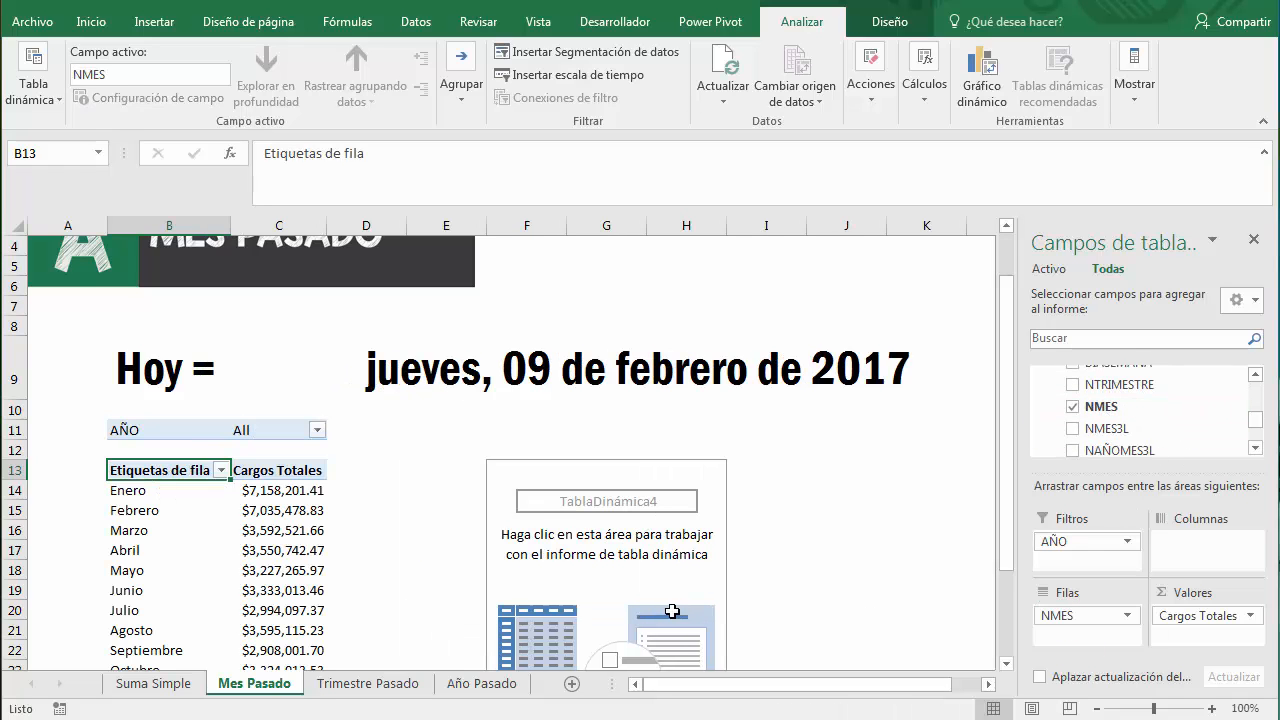
Filter the first pivot table's AÑO field to 2017.
{"action": "left_click", "coordinate": [317, 430]}
{"action": "left_click", "coordinate": [102, 477]}
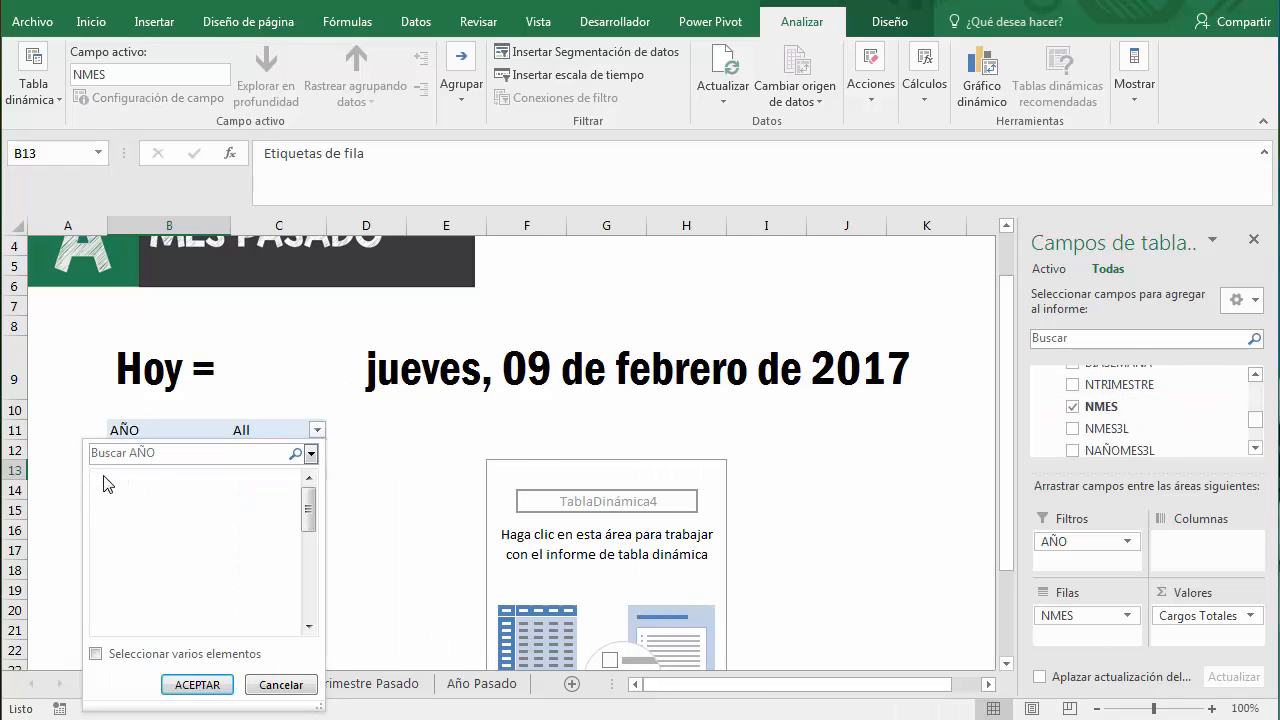
{"action": "scroll", "coordinate": [310, 520], "scroll_direction": "down", "scroll_amount": 2}
{"action": "left_click", "coordinate": [145, 605]}
{"action": "left_click", "coordinate": [145, 621]}
{"action": "left_click", "coordinate": [197, 684]}
Examine the first pivot table's Cargos Totales for Enero, Febrero and Marzo and the overall total.
{"action": "left_click", "coordinate": [266, 543]}
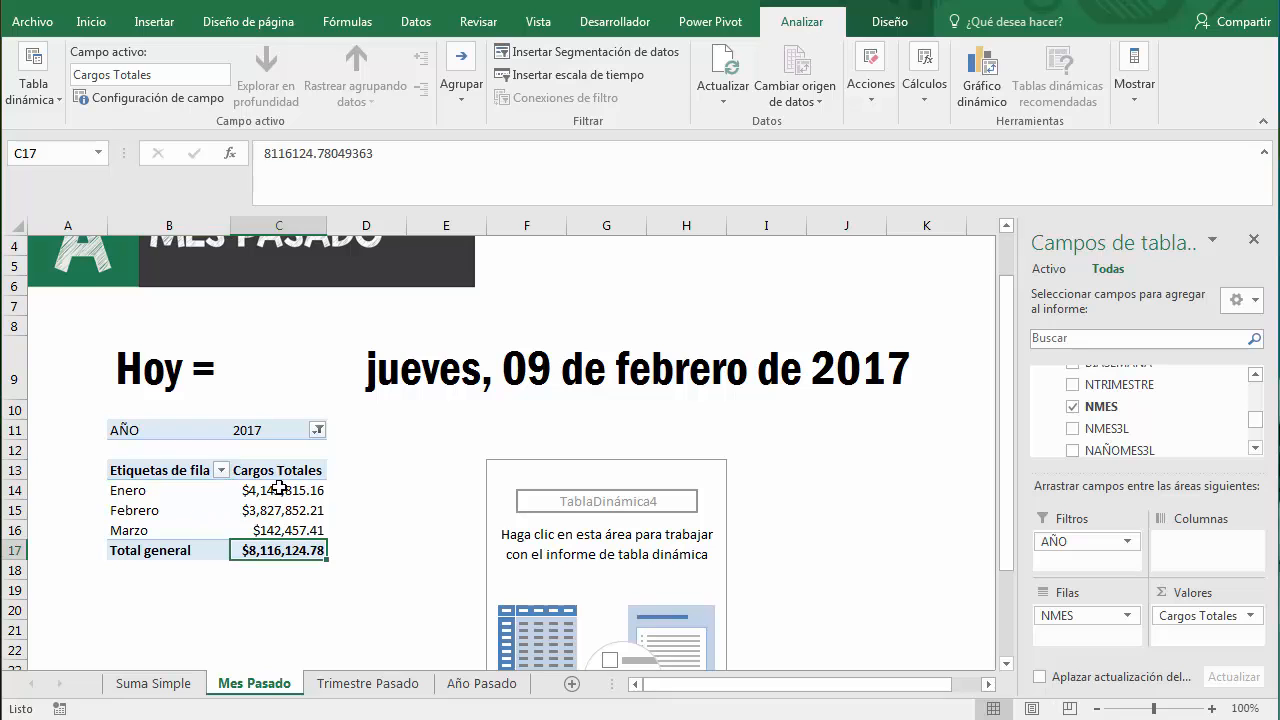
{"action": "left_click", "coordinate": [280, 490]}
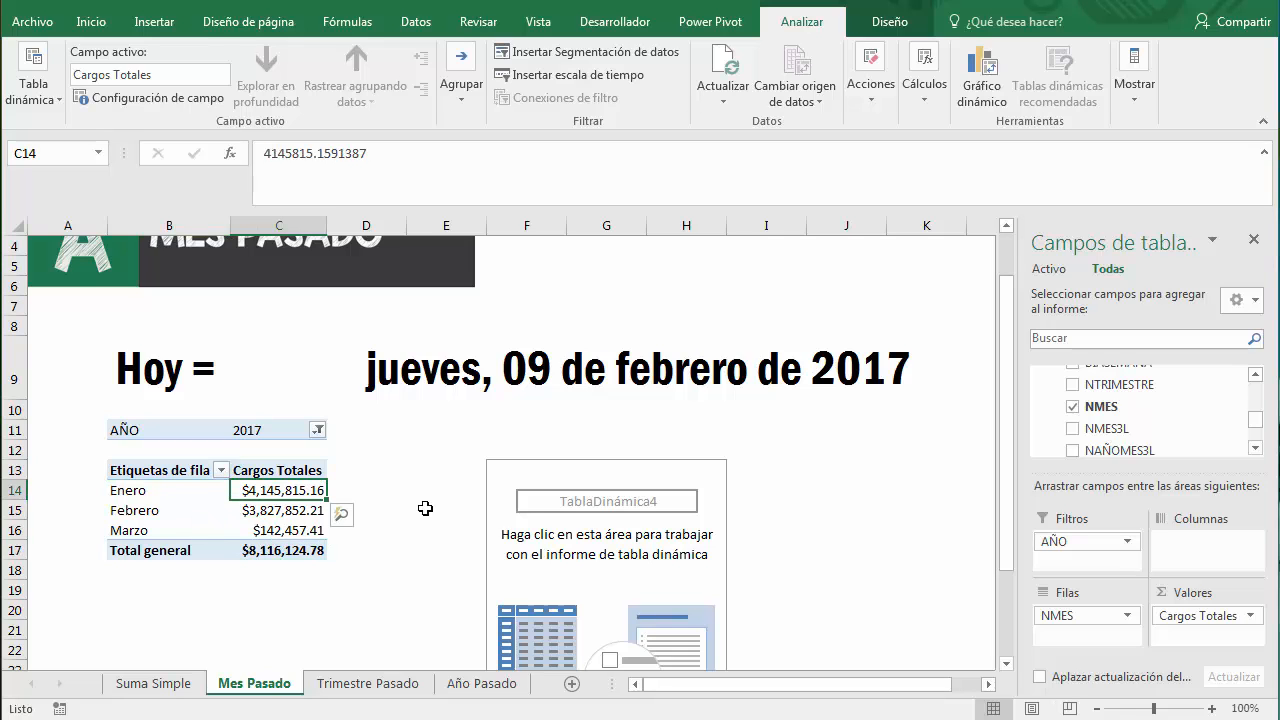
{"action": "key", "text": "Right"}
{"action": "key", "text": "Down"}
{"action": "key", "text": "Left"}
{"action": "key", "text": "Down"}
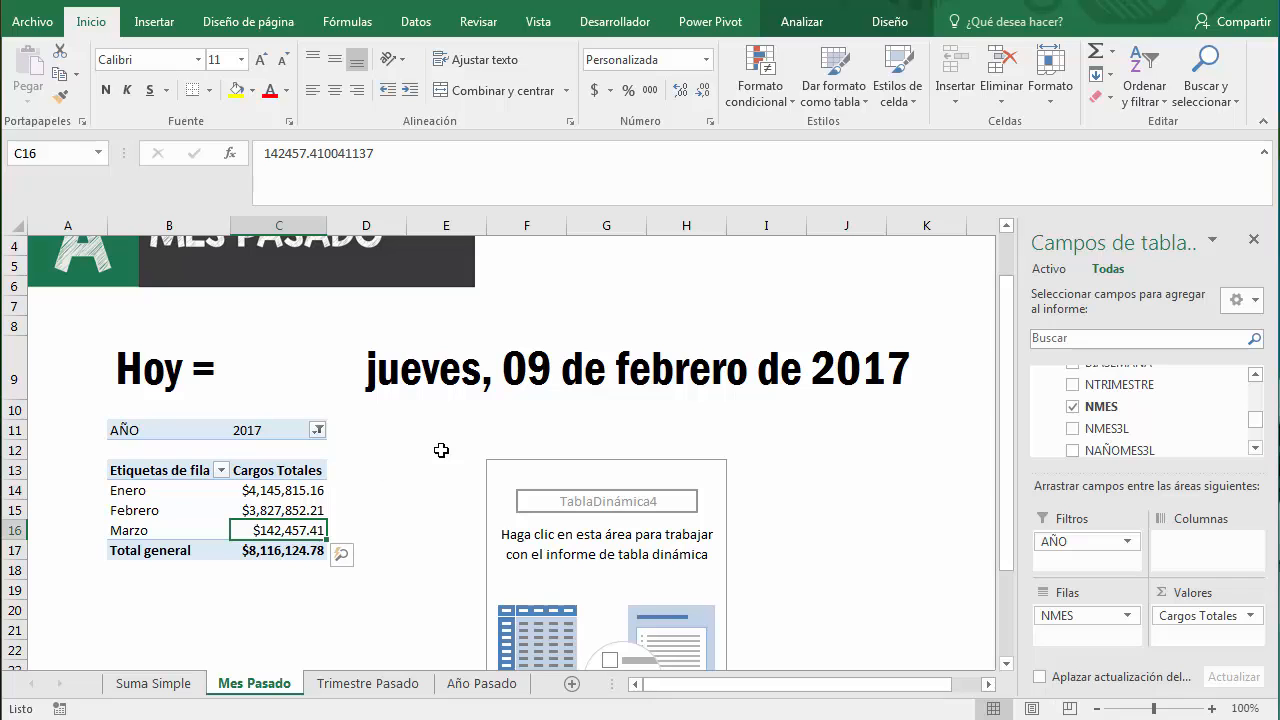
{"action": "left_click", "coordinate": [272, 508]}
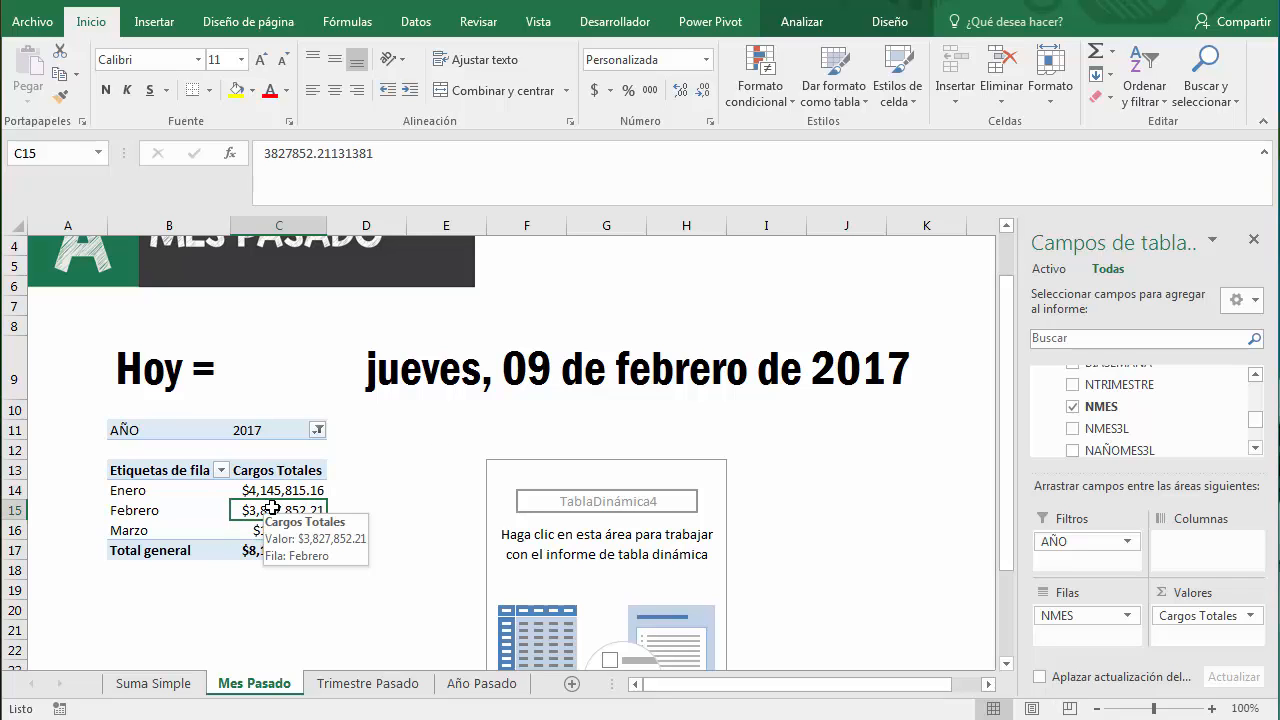
{"action": "left_click", "coordinate": [268, 489]}
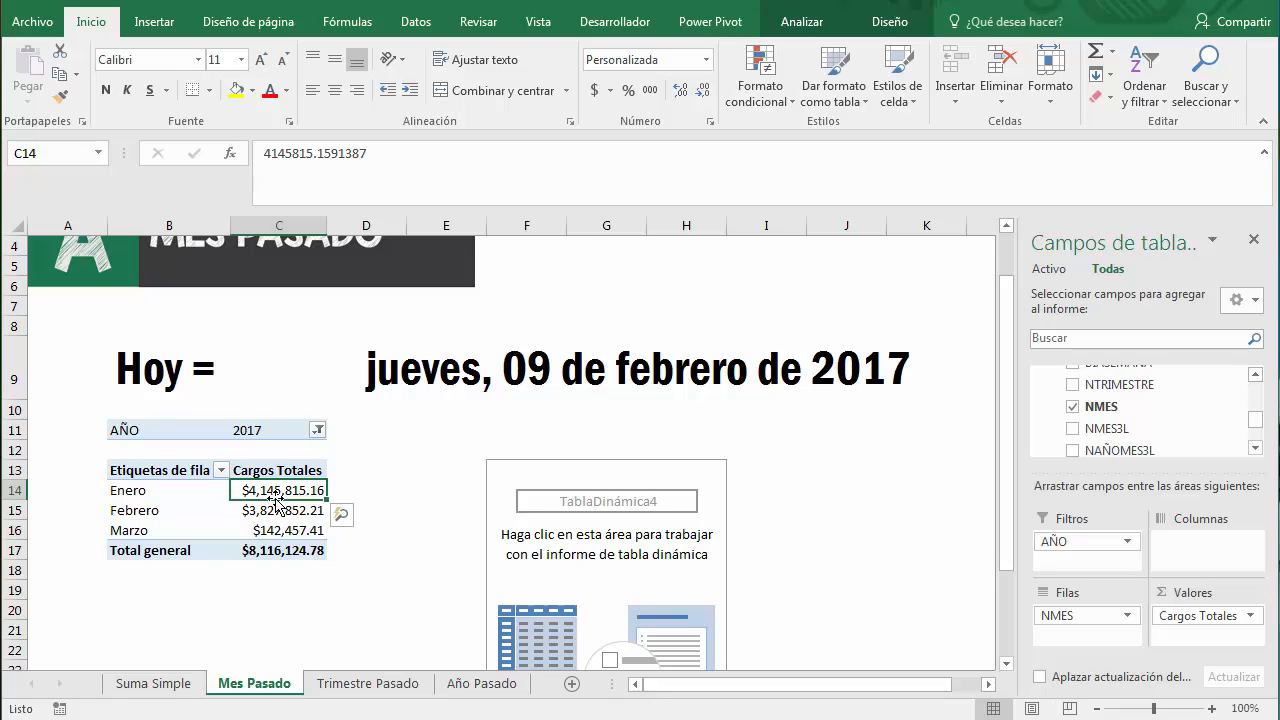
Select the empty pivot table at F13, switch to the Power Pivot window and show the Tiempo table in data view.
{"action": "left_click", "coordinate": [512, 474]}
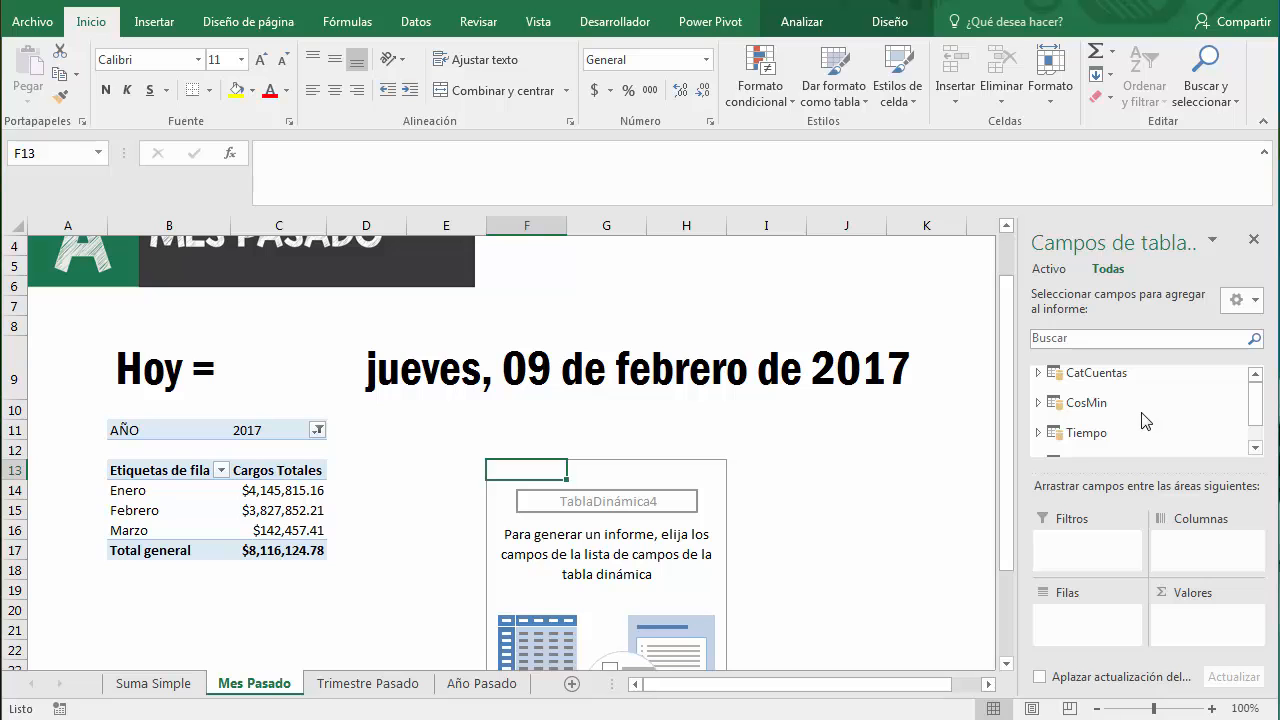
{"action": "left_click", "coordinate": [432, 719]}
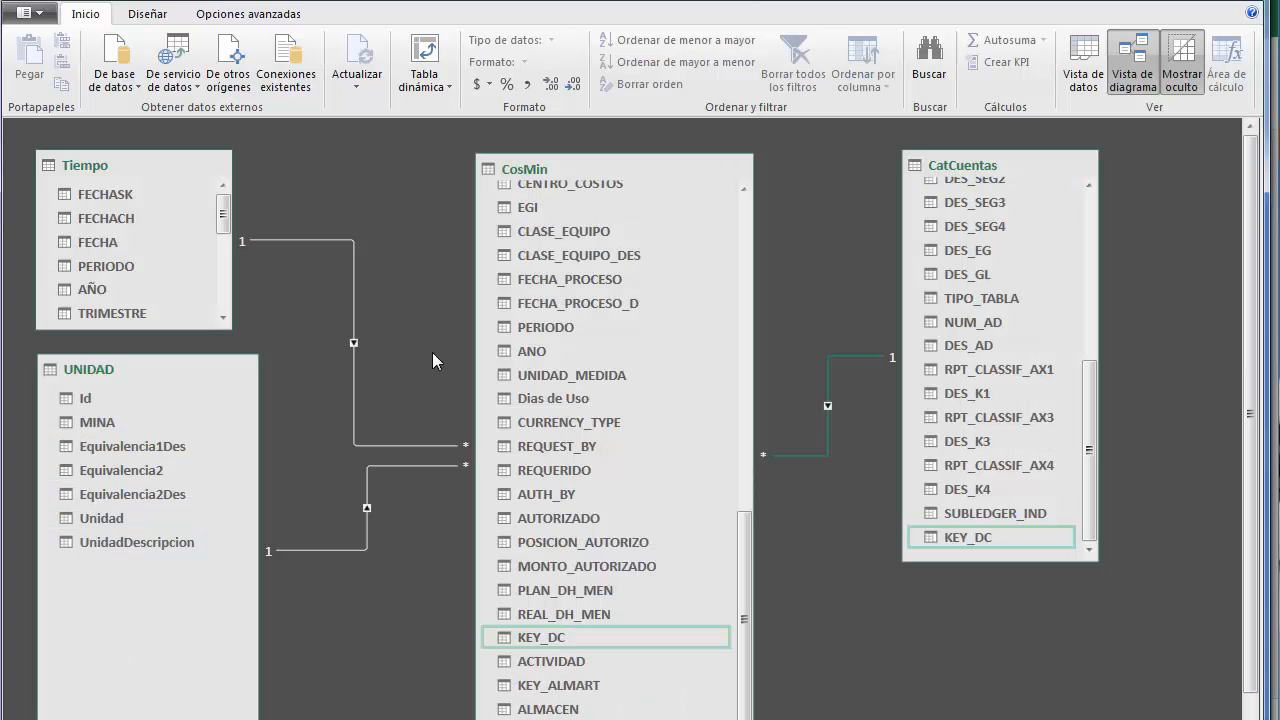
{"action": "left_click", "coordinate": [1083, 62]}
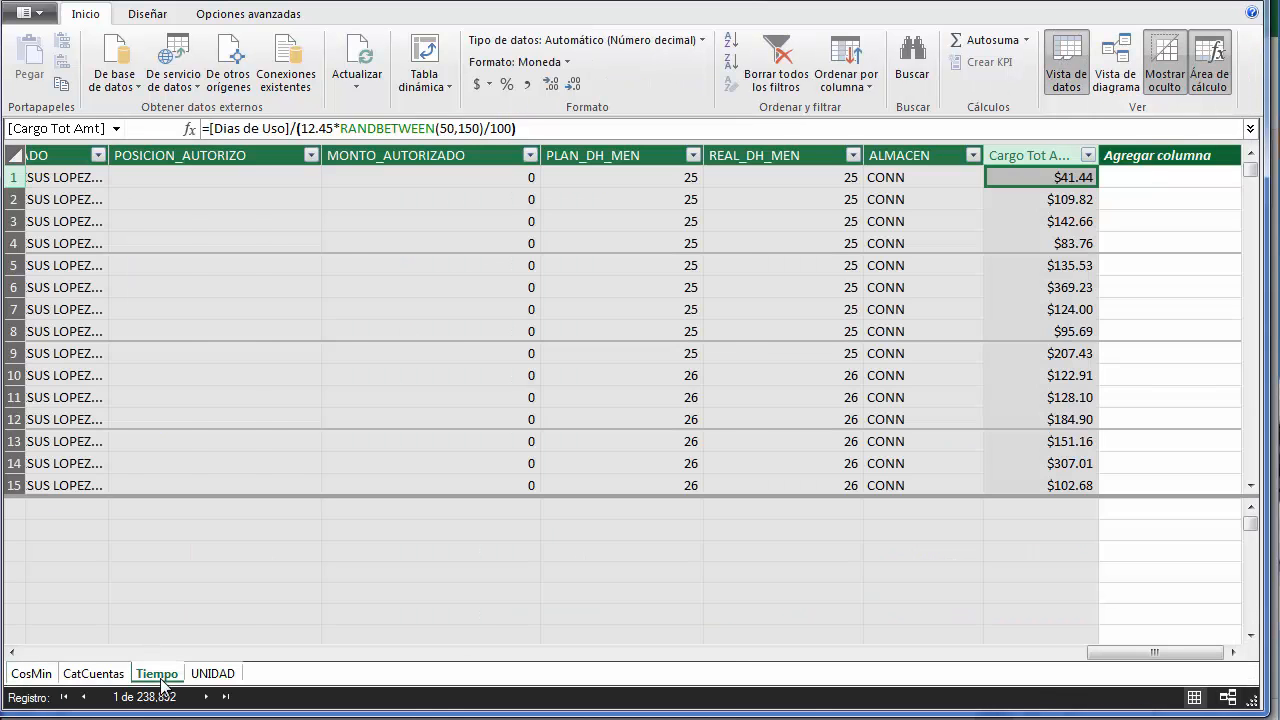
{"action": "left_click", "coordinate": [156, 673]}
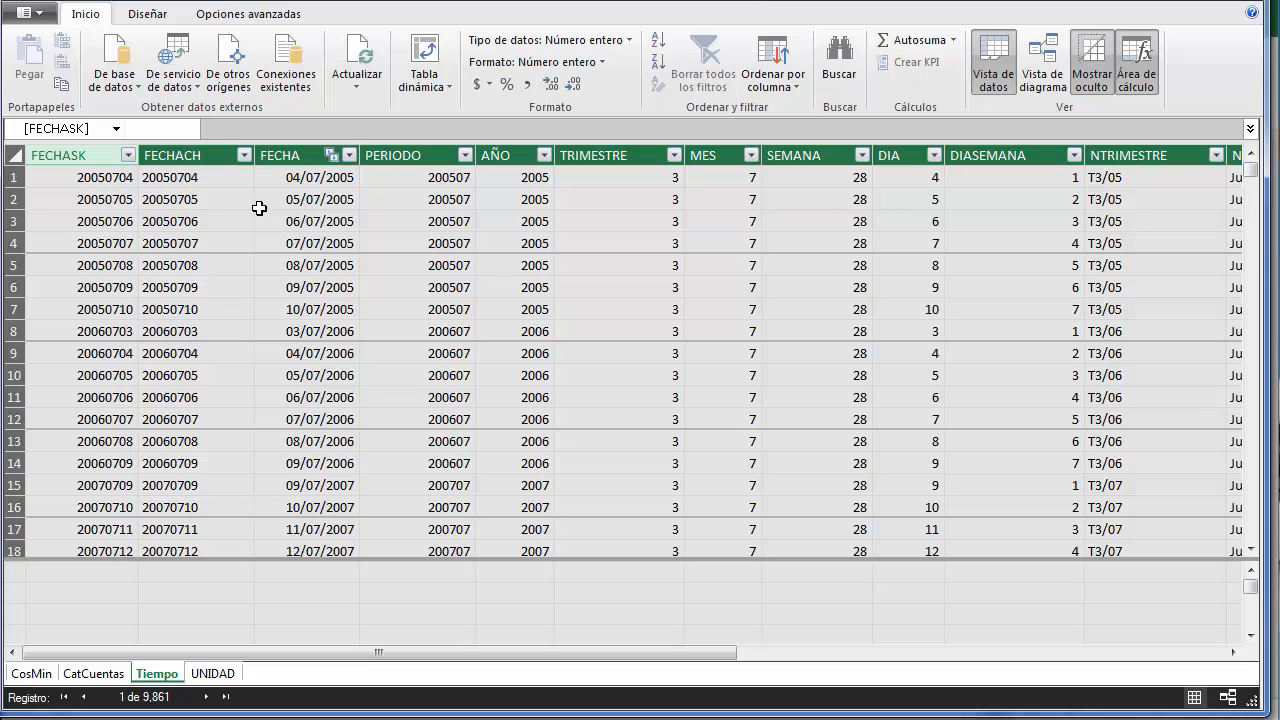
Select the Tiempo table's FECHA column and examine its dates from the first record to the last.
{"action": "left_click", "coordinate": [296, 155]}
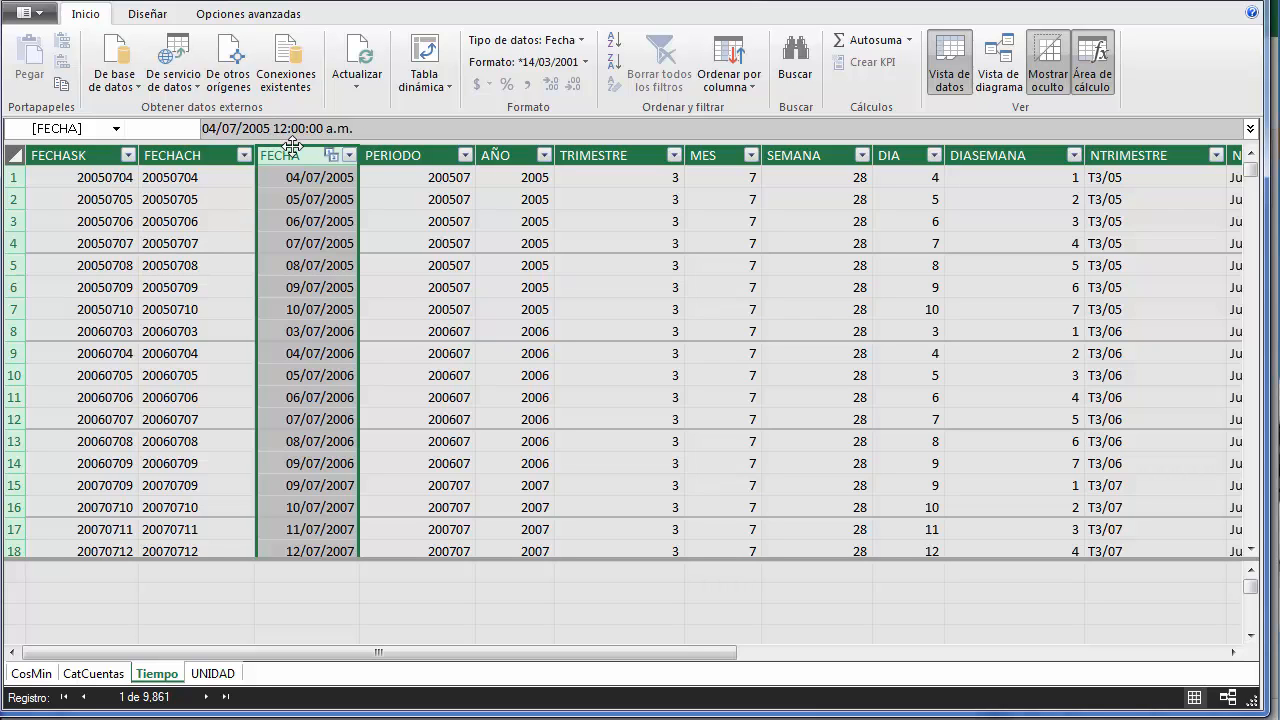
{"action": "scroll", "coordinate": [318, 363], "scroll_direction": "down", "scroll_amount": 1}
{"action": "scroll", "coordinate": [318, 363], "scroll_direction": "up", "scroll_amount": 1}
{"action": "left_click_drag", "start_coordinate": [1252, 175], "coordinate": [1245, 562]}
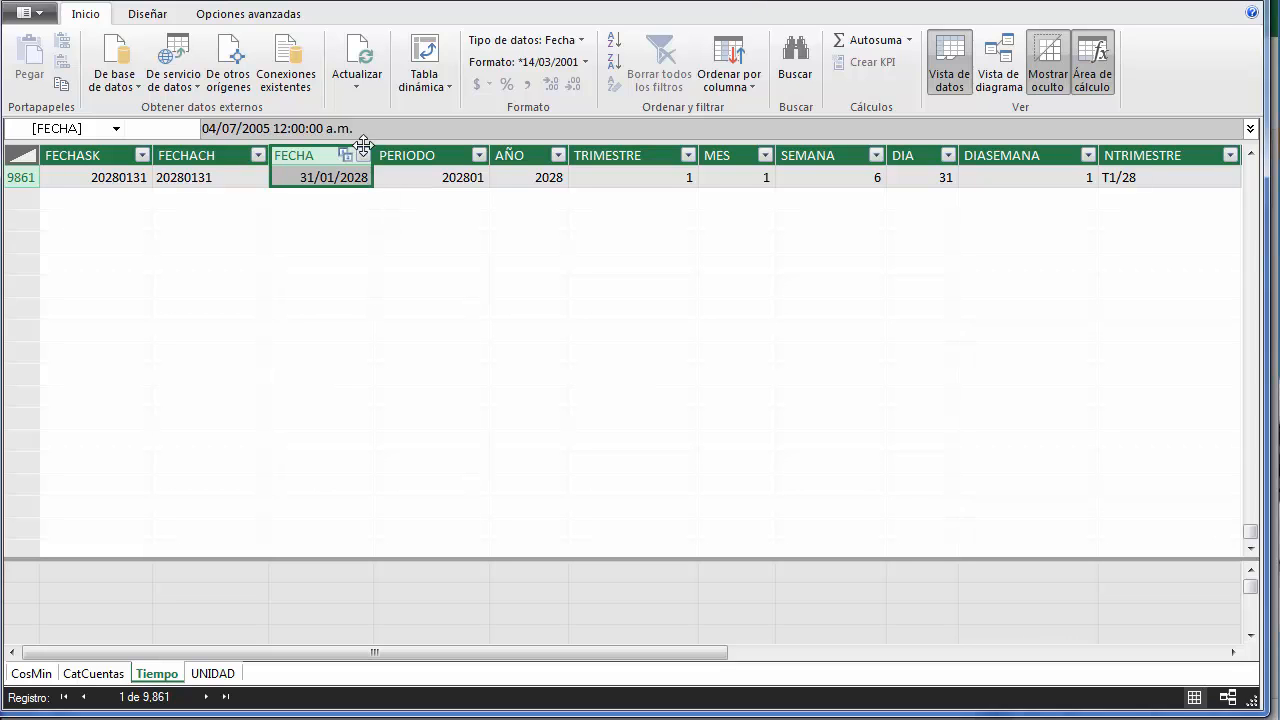
Check whether the Tiempo table is marked as a date table.
{"action": "left_click", "coordinate": [150, 14]}
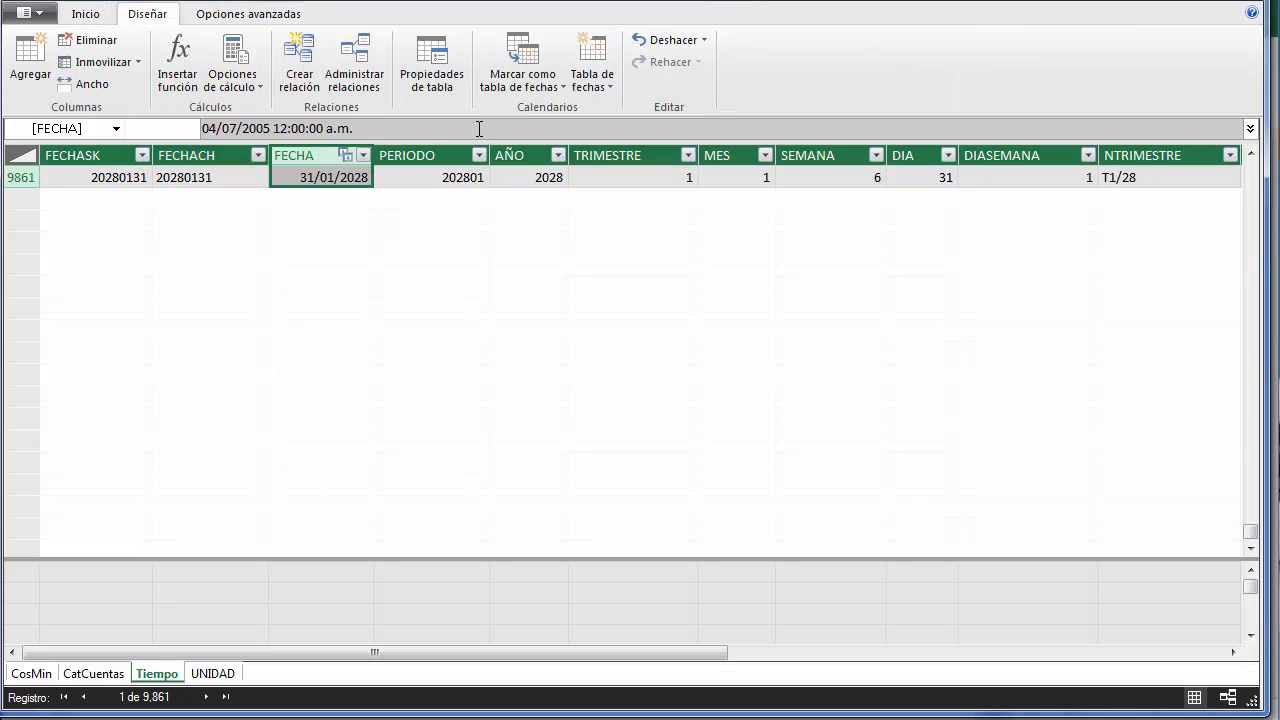
{"action": "left_click", "coordinate": [522, 80]}
{"action": "left_click", "coordinate": [525, 88]}
{"action": "left_click", "coordinate": [522, 86]}
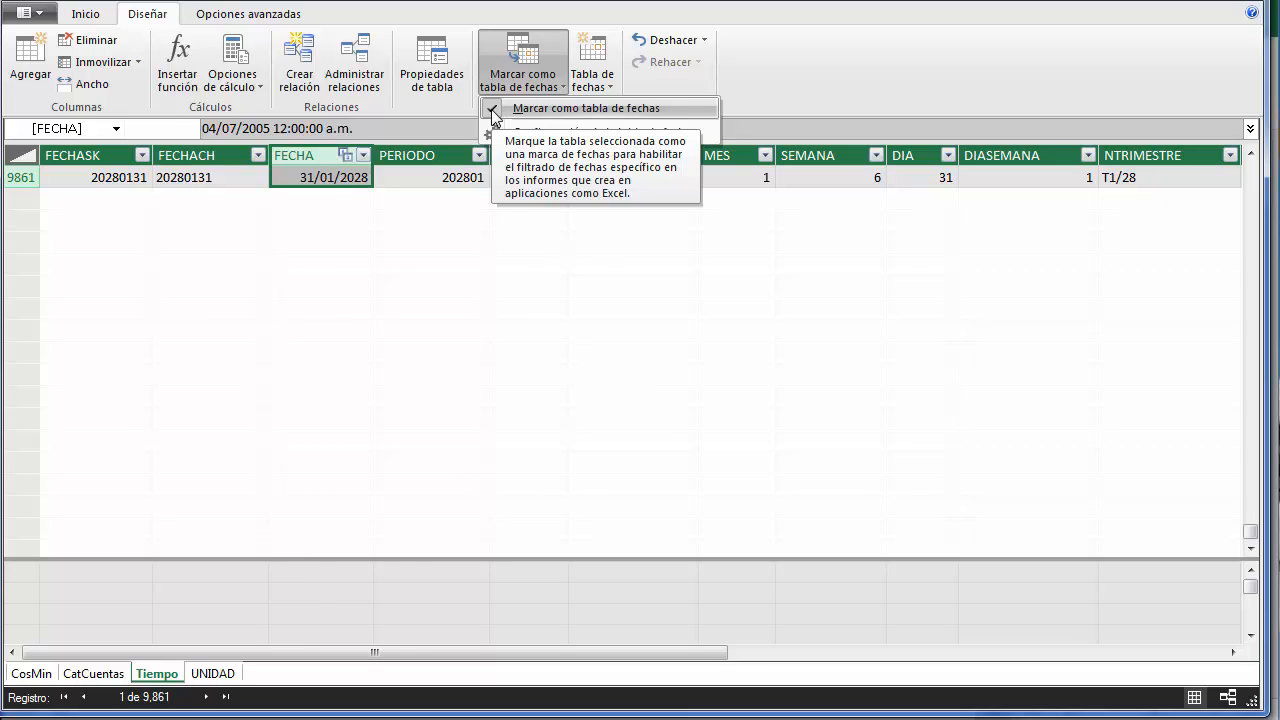
{"action": "left_click", "coordinate": [504, 106]}
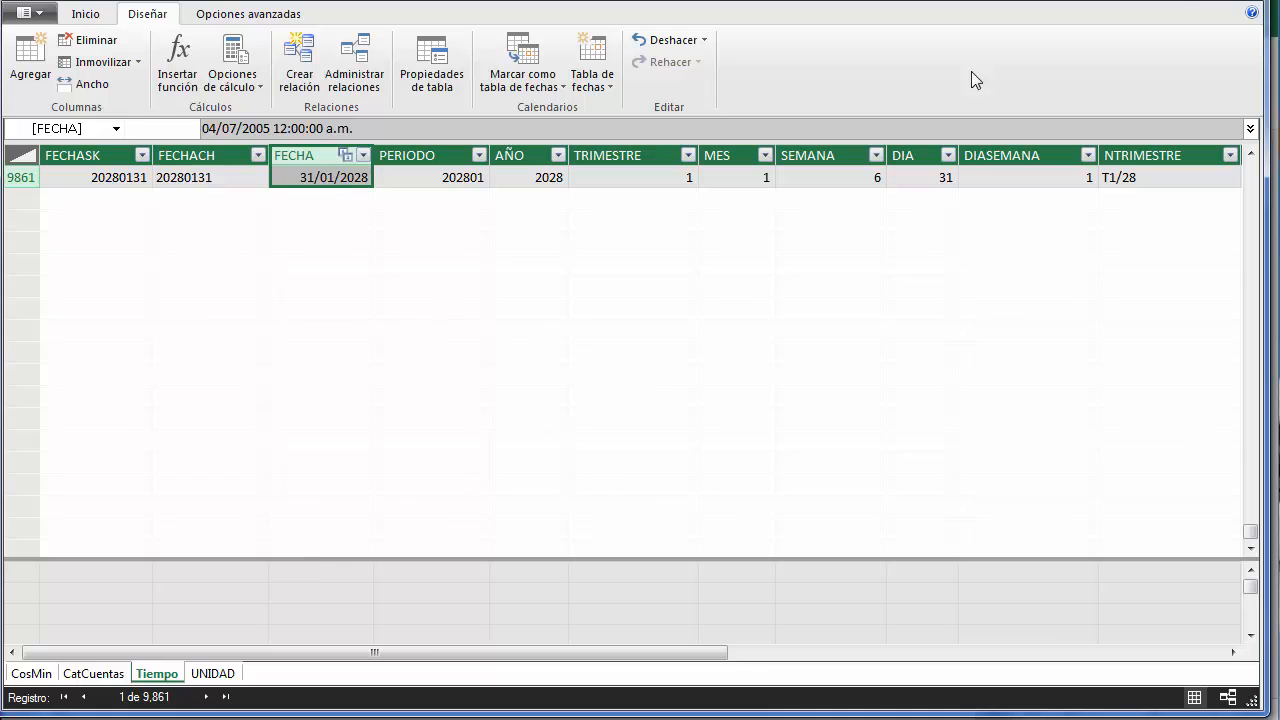
Review the Tiempo table's dates back to the first record and its year, quarter, month, week and day columns.
{"action": "scroll", "coordinate": [417, 400], "scroll_direction": "up", "scroll_amount": 10}
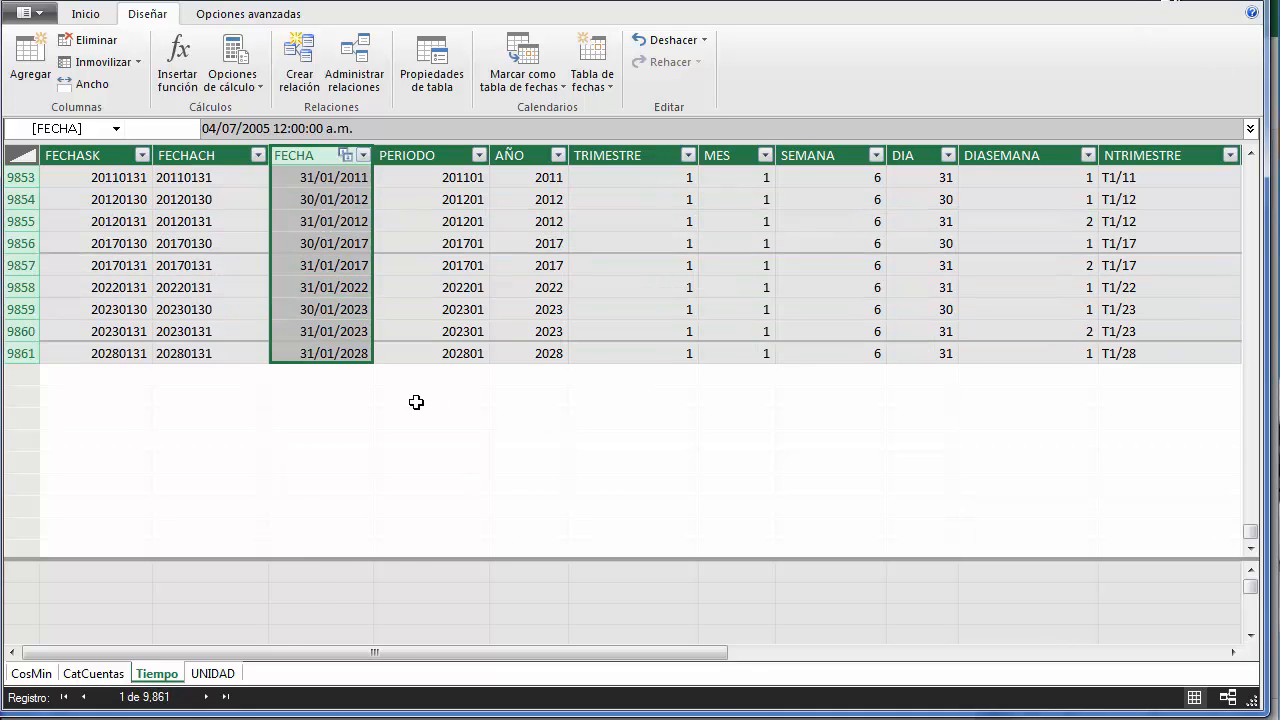
{"action": "scroll", "coordinate": [615, 480], "scroll_direction": "up", "scroll_amount": 8}
{"action": "scroll", "coordinate": [1252, 545], "scroll_direction": "down", "scroll_amount": 6}
{"action": "left_click_drag", "start_coordinate": [1252, 545], "coordinate": [1251, 163]}
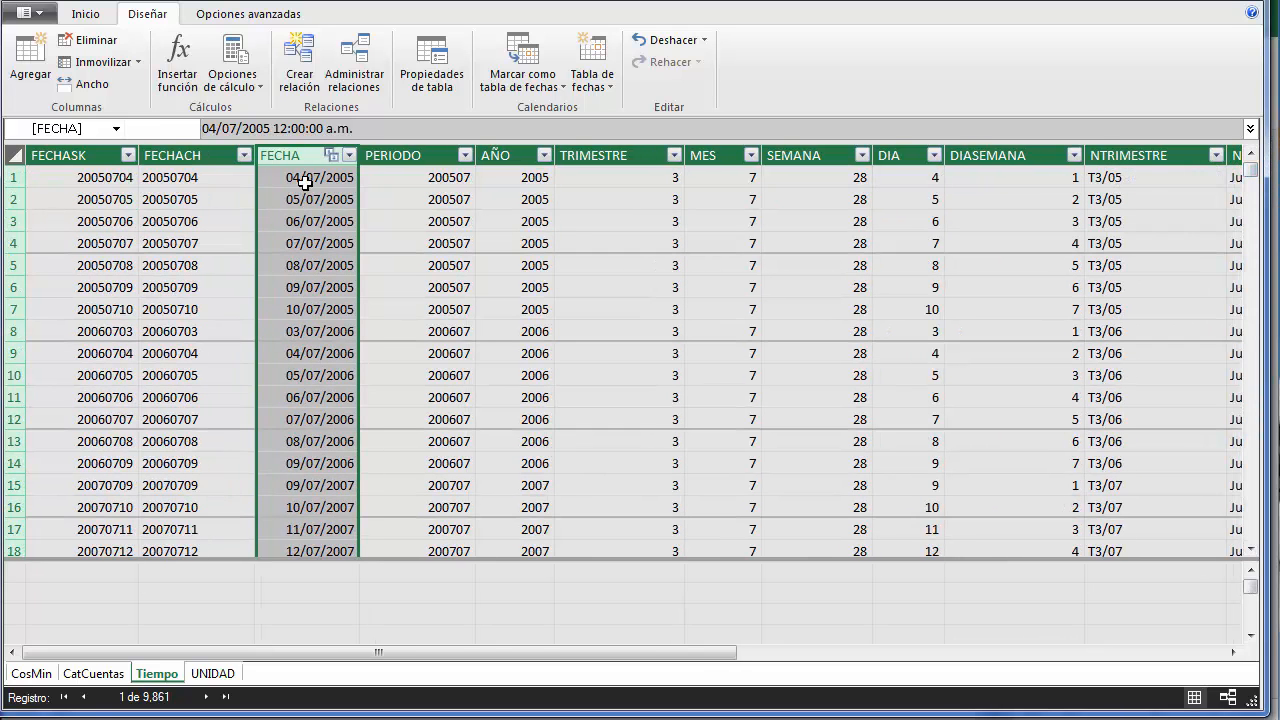
{"action": "left_click", "coordinate": [520, 152]}
{"action": "left_click", "coordinate": [610, 153]}
{"action": "left_click", "coordinate": [718, 153]}
{"action": "left_click", "coordinate": [805, 153]}
{"action": "left_click", "coordinate": [895, 153]}
{"action": "left_click", "coordinate": [965, 152]}
{"action": "left_click_drag", "start_coordinate": [470, 652], "coordinate": [826, 660]}
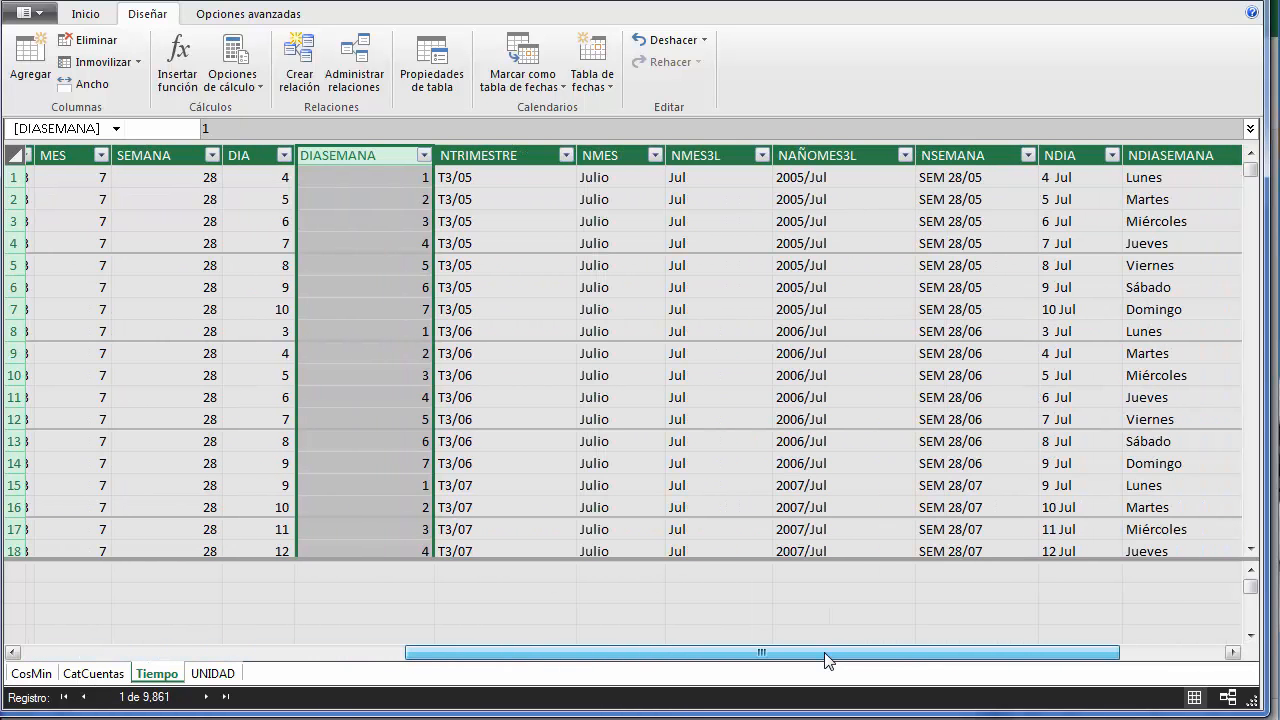
{"action": "left_click_drag", "start_coordinate": [1049, 660], "coordinate": [418, 646]}
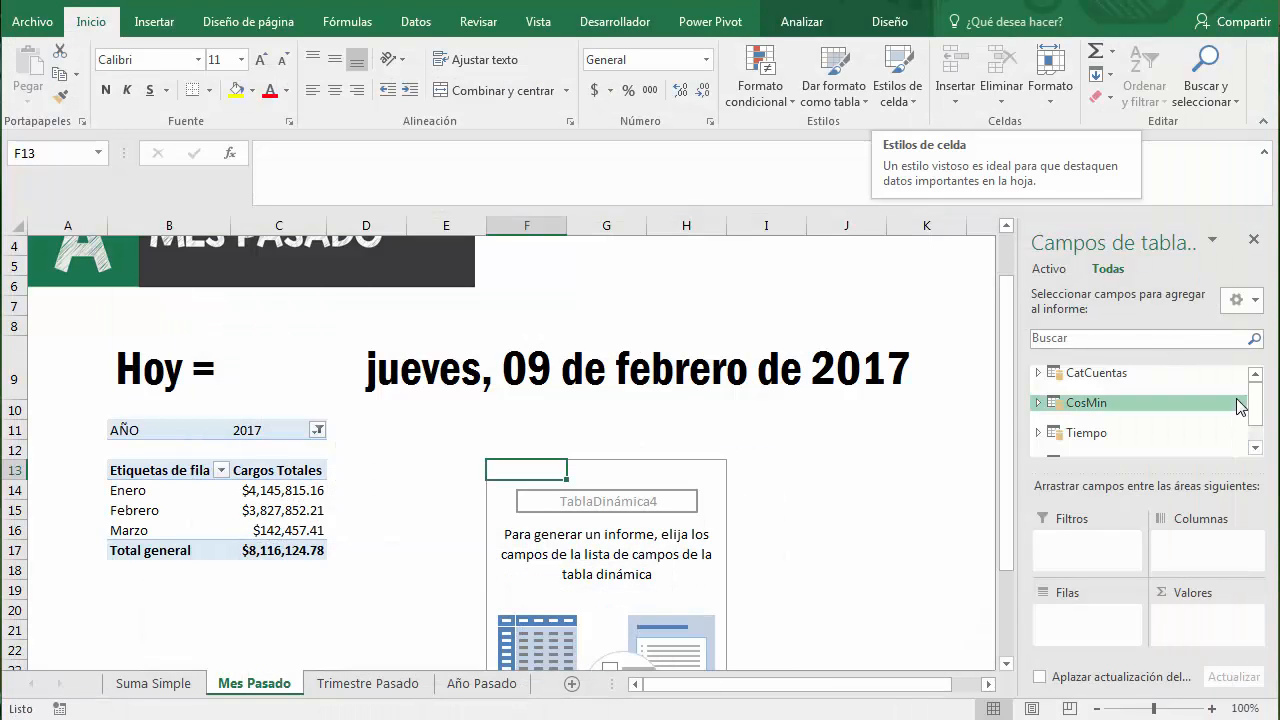
Add the CosMin table's Cargos Totales measure to the values of the pivot table at F13.
{"action": "scroll", "coordinate": [1255, 402], "scroll_direction": "down", "scroll_amount": 1}
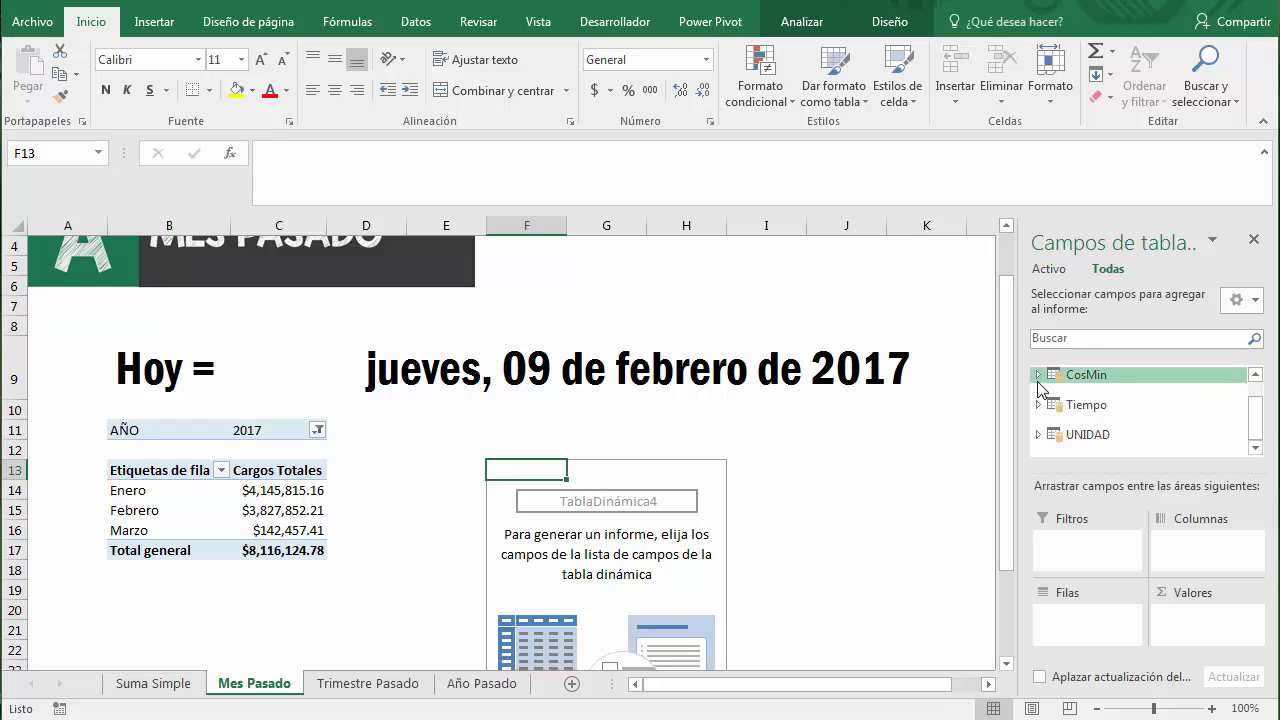
{"action": "left_click", "coordinate": [1037, 375]}
{"action": "left_click_drag", "start_coordinate": [1256, 390], "coordinate": [1251, 428]}
{"action": "left_click_drag", "start_coordinate": [1142, 372], "coordinate": [1175, 615]}
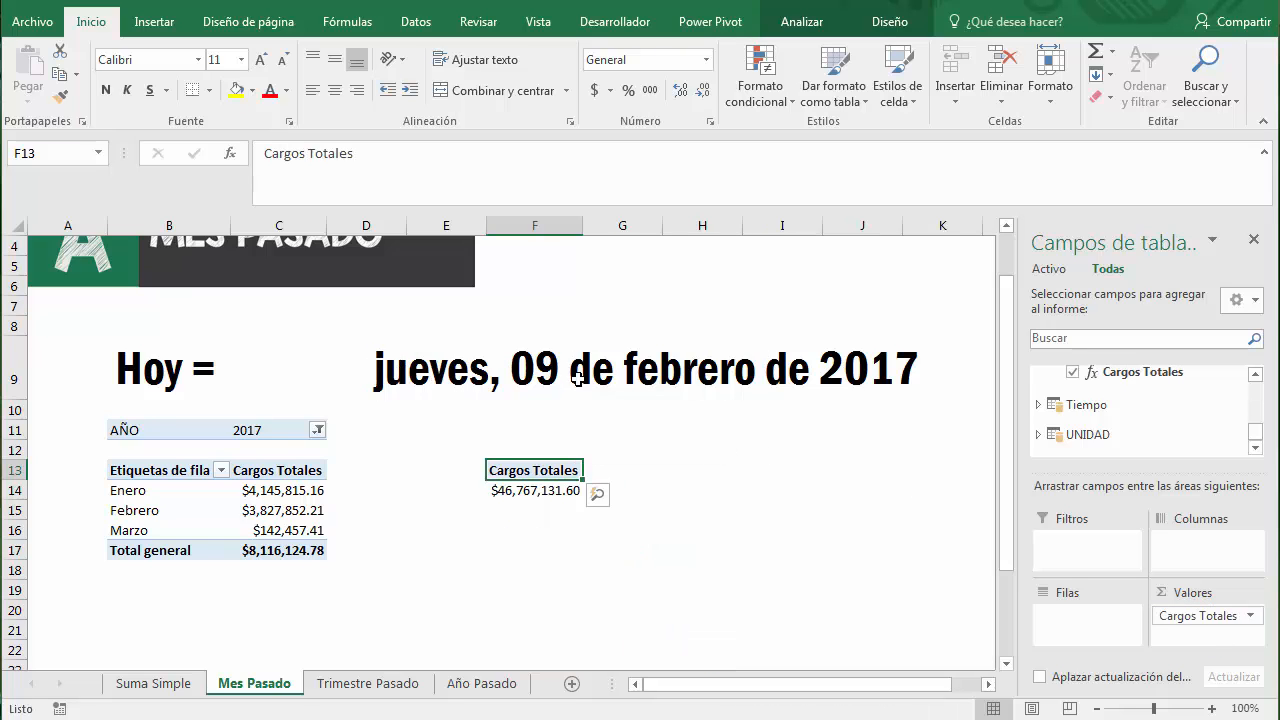
Start a new measure on the CosMin table and name it "Cargo Total Mes Pasado".
{"action": "left_click", "coordinate": [684, 35]}
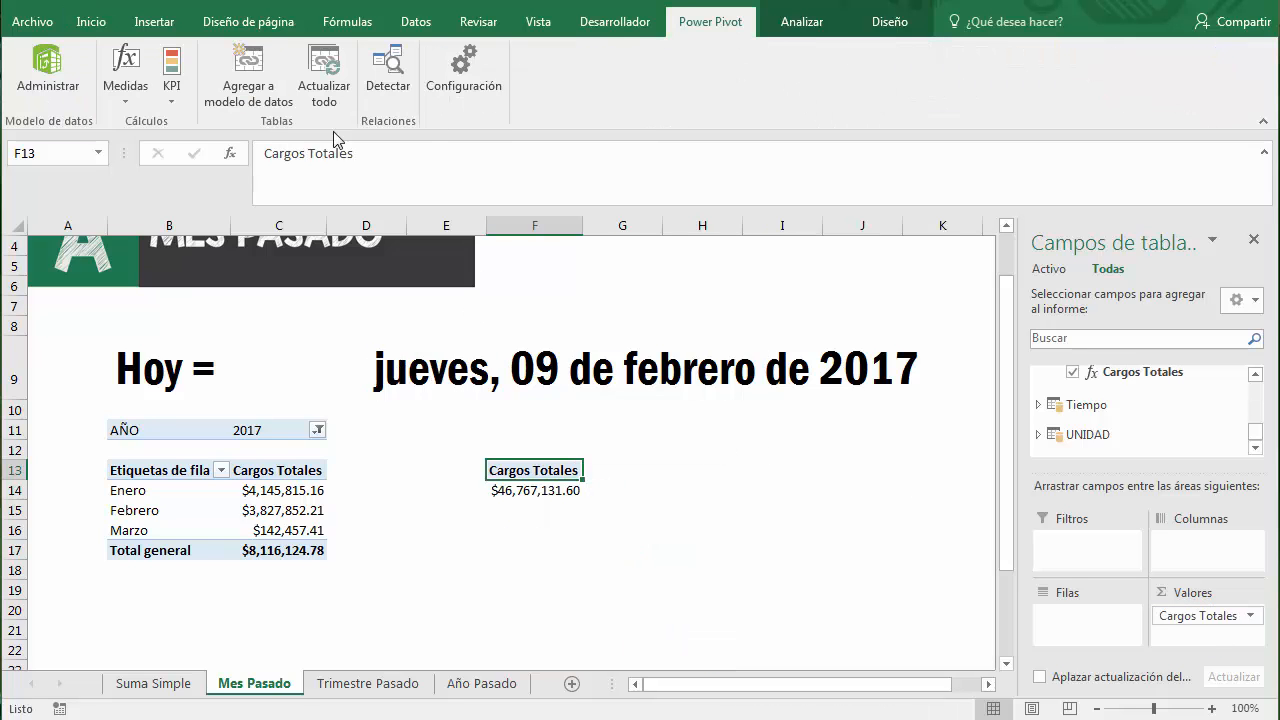
{"action": "left_click", "coordinate": [125, 88]}
{"action": "left_click", "coordinate": [134, 123]}
{"action": "left_click_drag", "start_coordinate": [431, 157], "coordinate": [395, 209]}
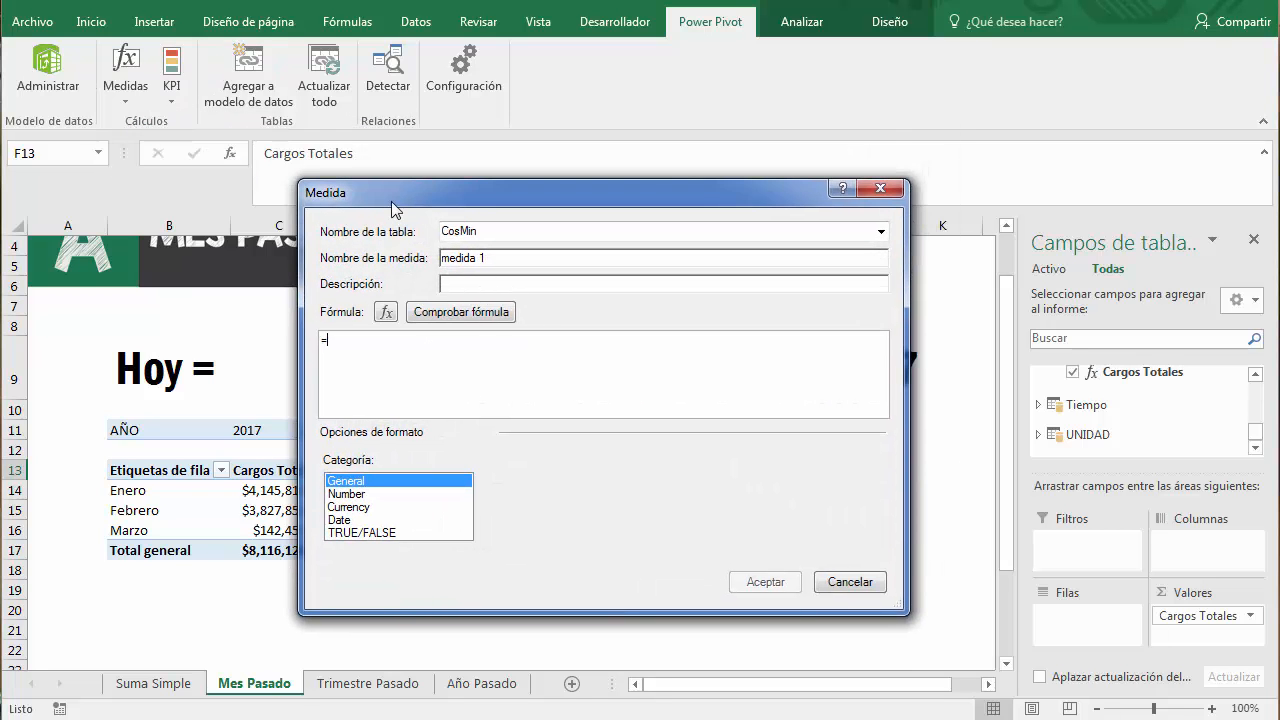
{"action": "left_click_drag", "start_coordinate": [530, 259], "coordinate": [355, 260]}
{"action": "type", "text": "Cargo Total Mes Pasado"}
{"action": "key", "text": "Tab"}
{"action": "key", "text": "Tab"}
{"action": "key", "text": "Tab"}
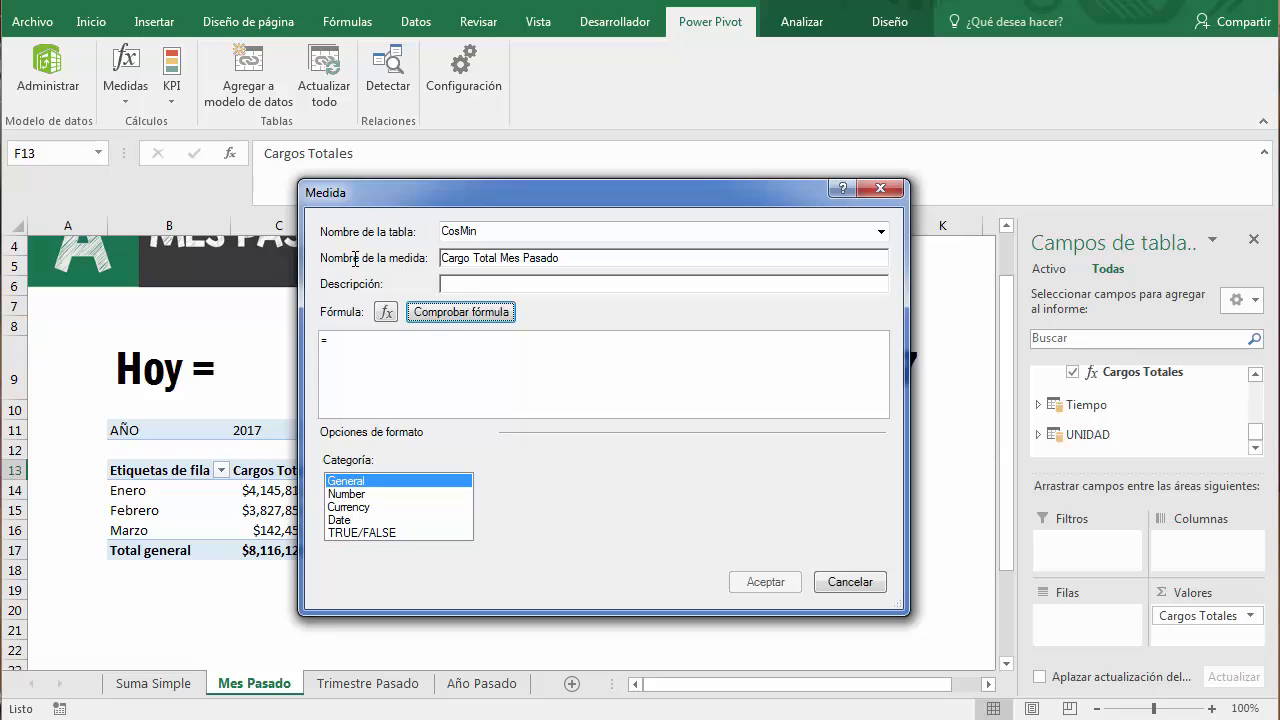
Describe the new measure as "Esta medida nos trae el cargo total del mes pasado".
{"action": "left_click", "coordinate": [472, 289]}
{"action": "type", "text": "Esta medida nos trae el cargo total del mes pasado"}
{"action": "key", "text": "Tab"}
{"action": "key", "text": "Tab"}
{"action": "key", "text": "Tab"}
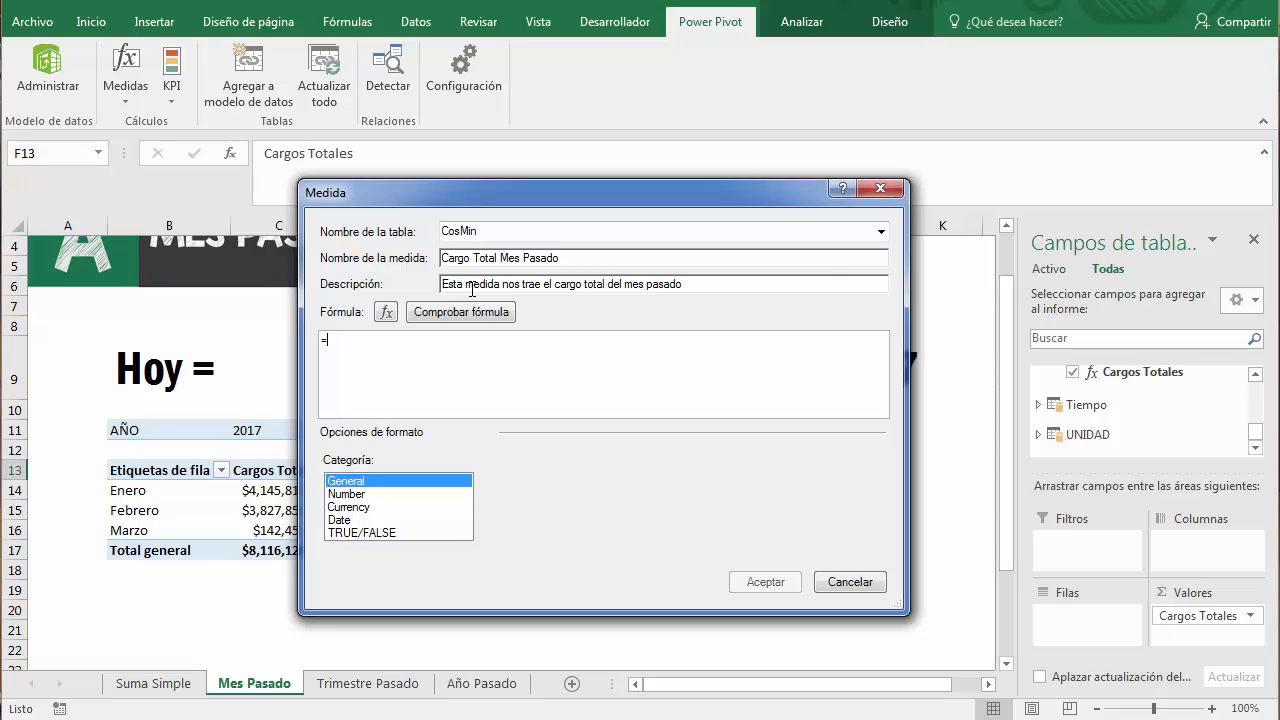
Begin the measure's formula with CALCULATE, using the [Cargos Totales] measure as its expression.
{"action": "type", "text": "Ca"}
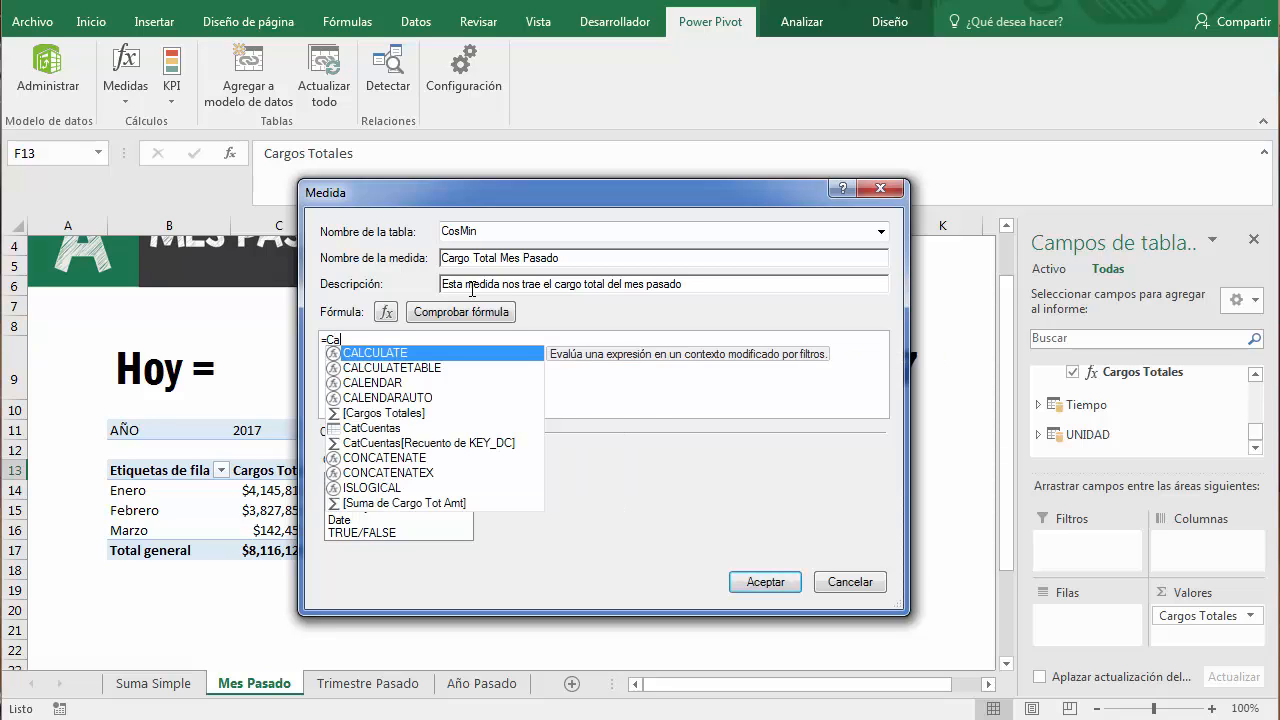
{"action": "type", "text": "lculate("}
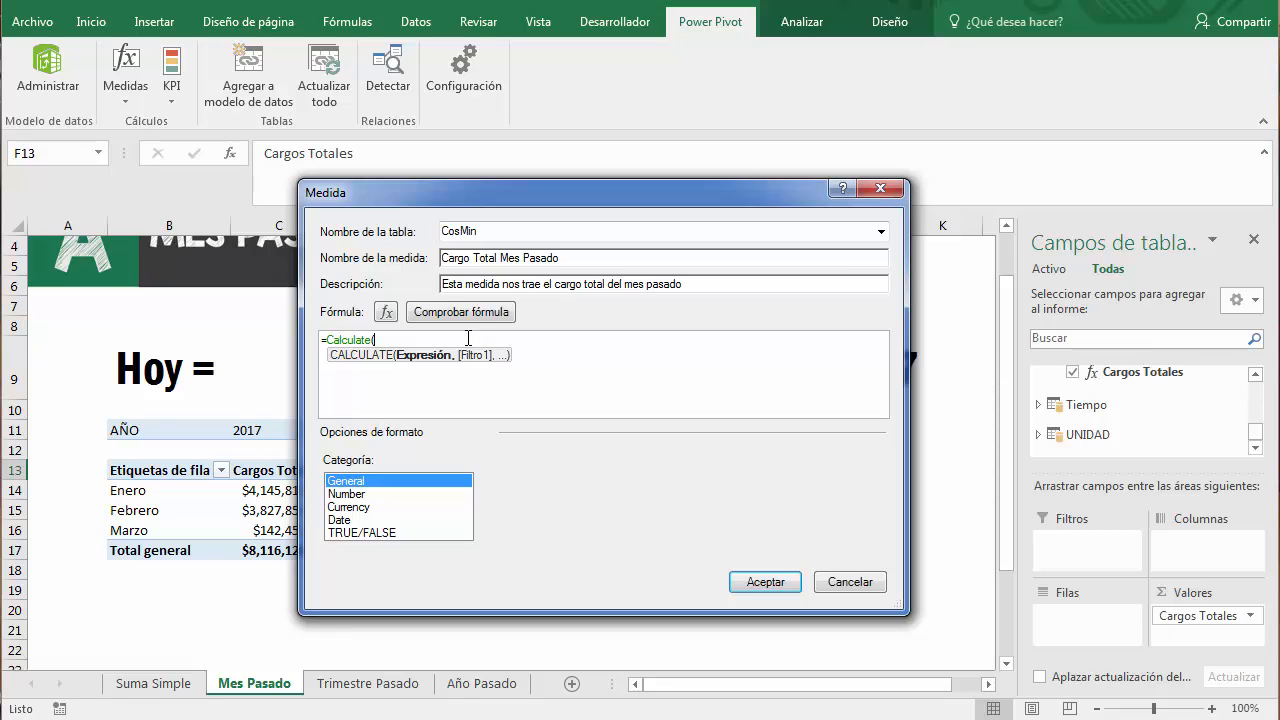
{"action": "type", "text": "cargo"}
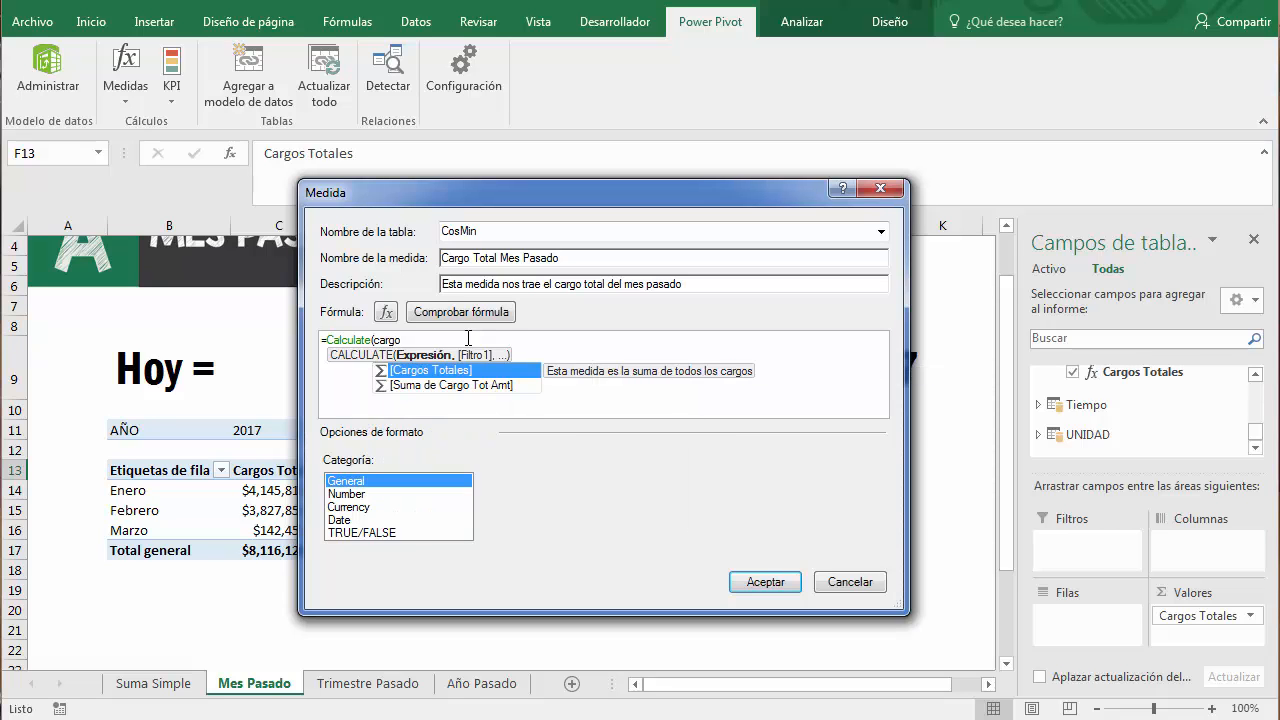
{"action": "double_click", "coordinate": [400, 371]}
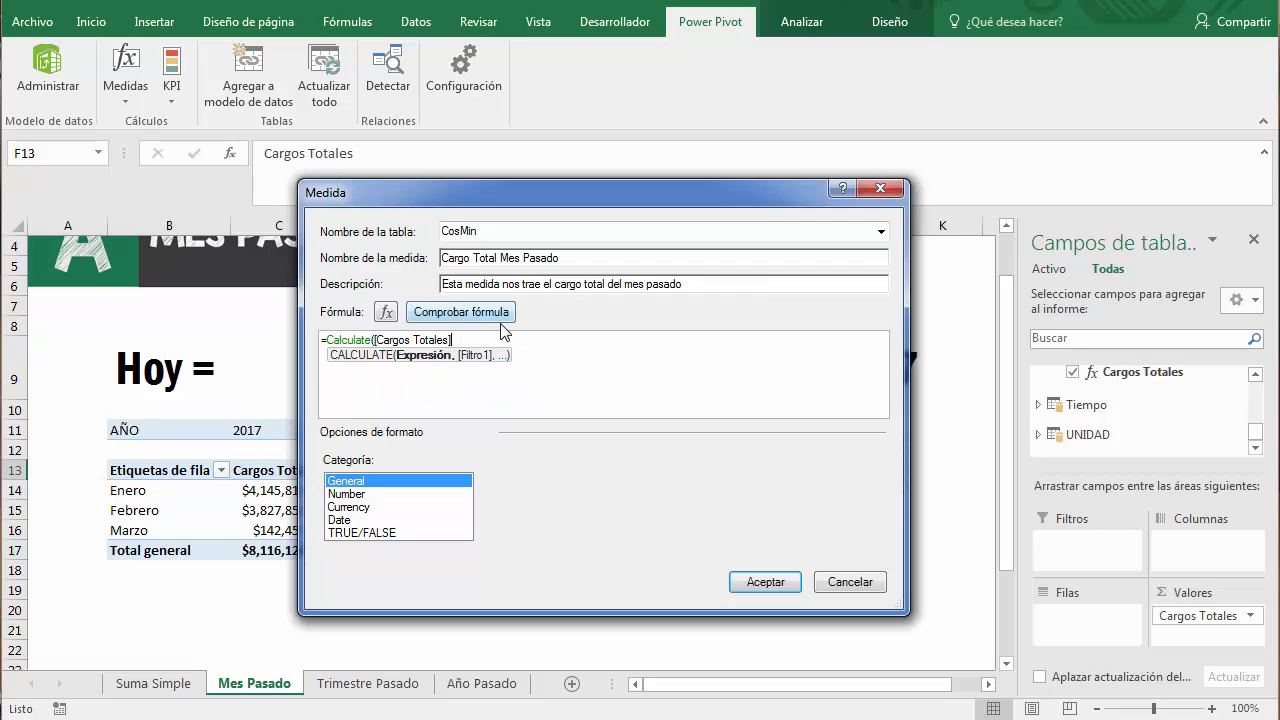
{"action": "type", "text": ","}
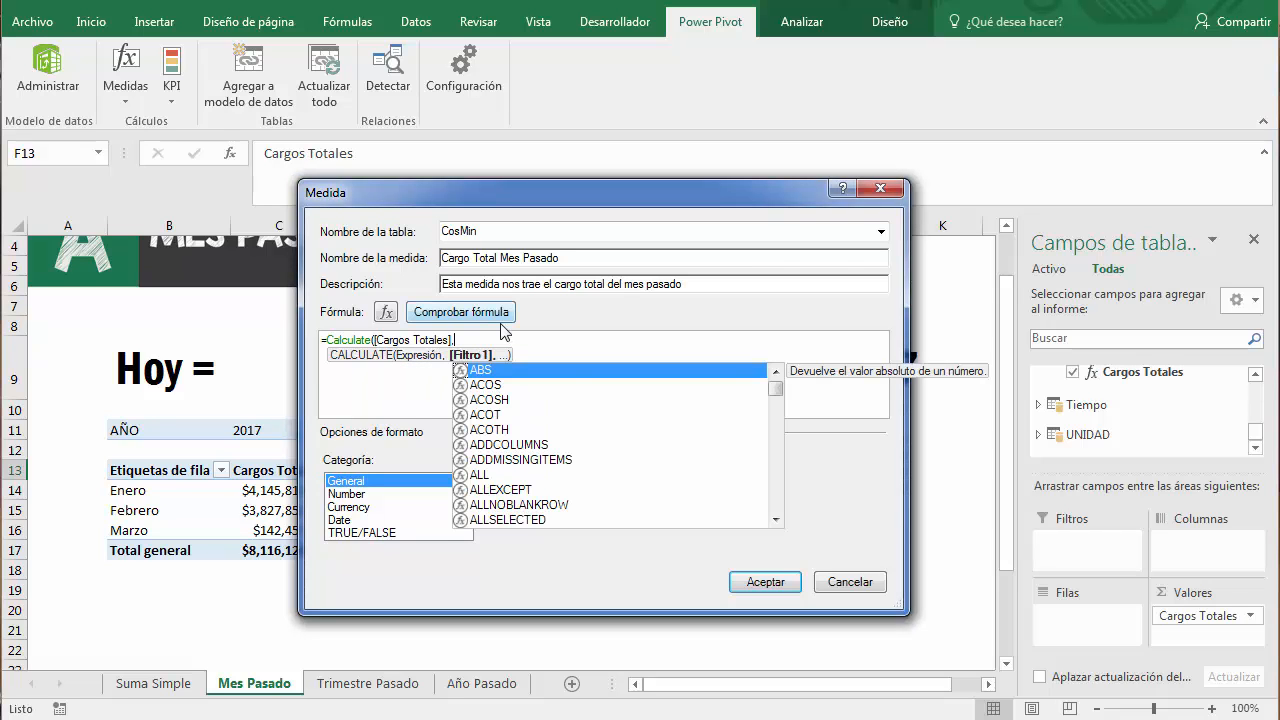
Add the filter argument DATEADD(Tiempo[FECHA],-1,month) to the measure's CALCULATE formula.
{"action": "type", "text": "dateadd("}
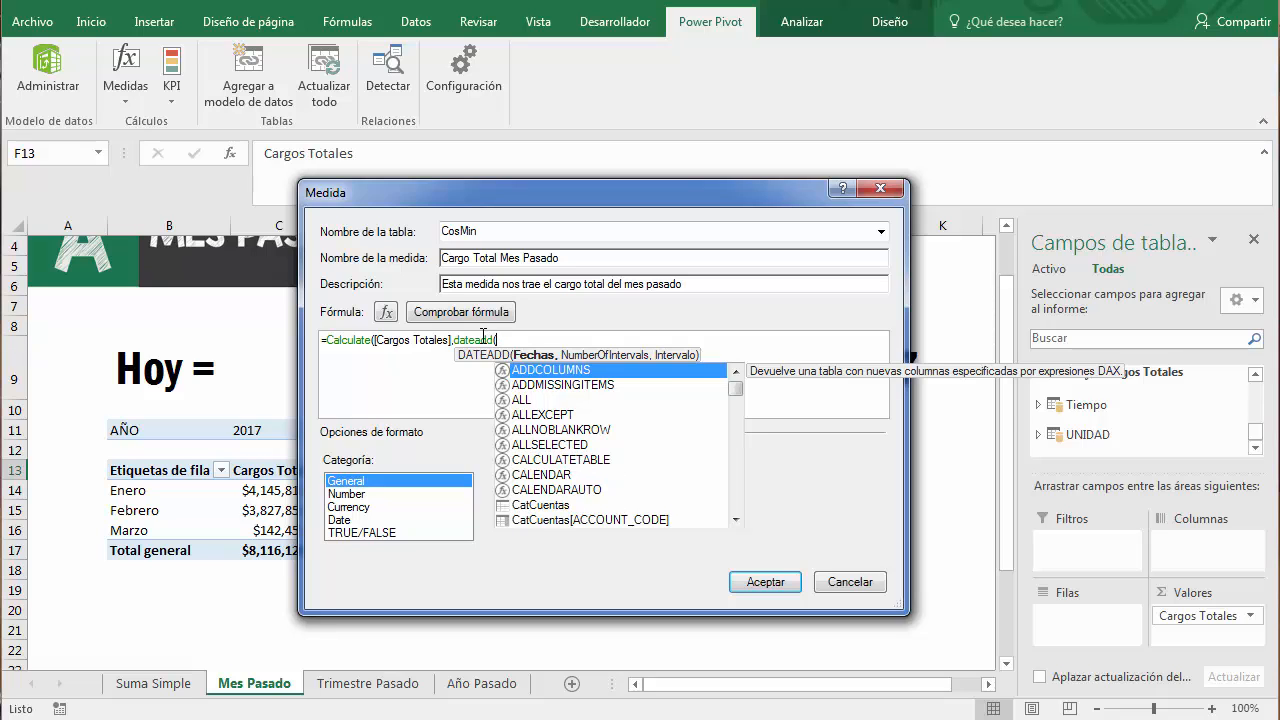
{"action": "type", "text": "tiempofe"}
{"action": "key", "text": "BackSpace"}
{"action": "key", "text": "BackSpace"}
{"action": "key", "text": "BackSpace"}
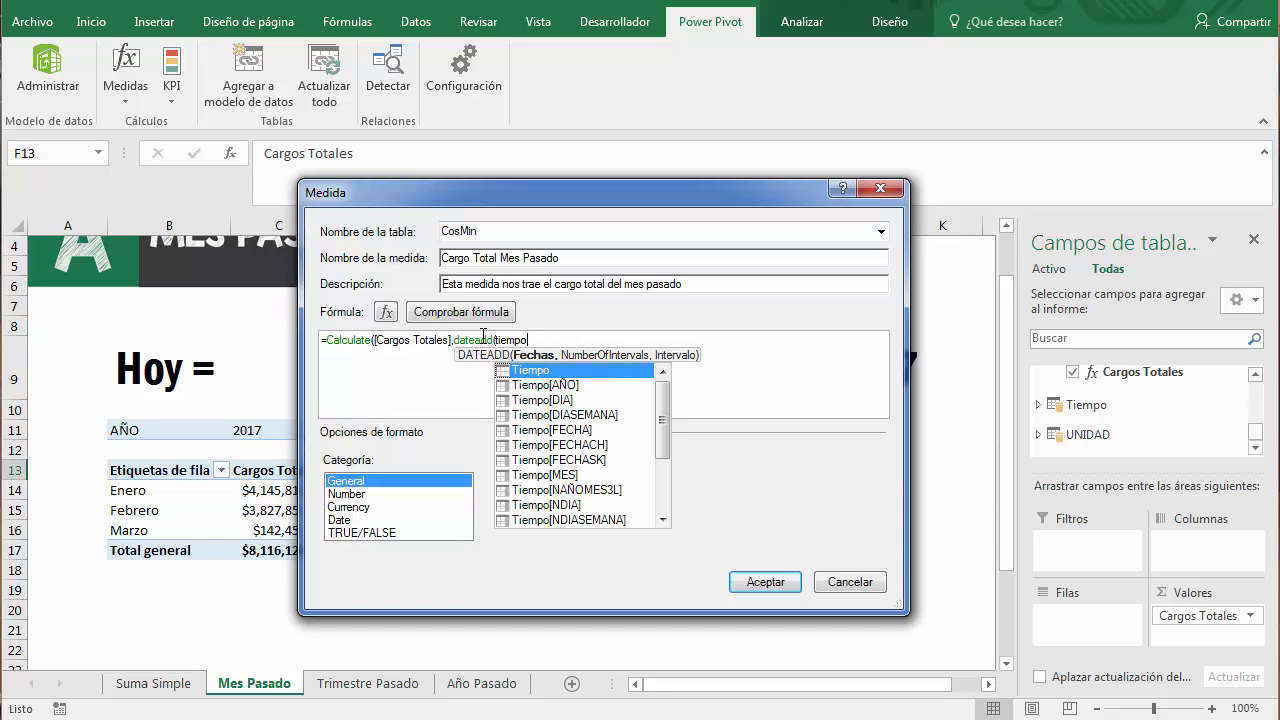
{"action": "double_click", "coordinate": [583, 430]}
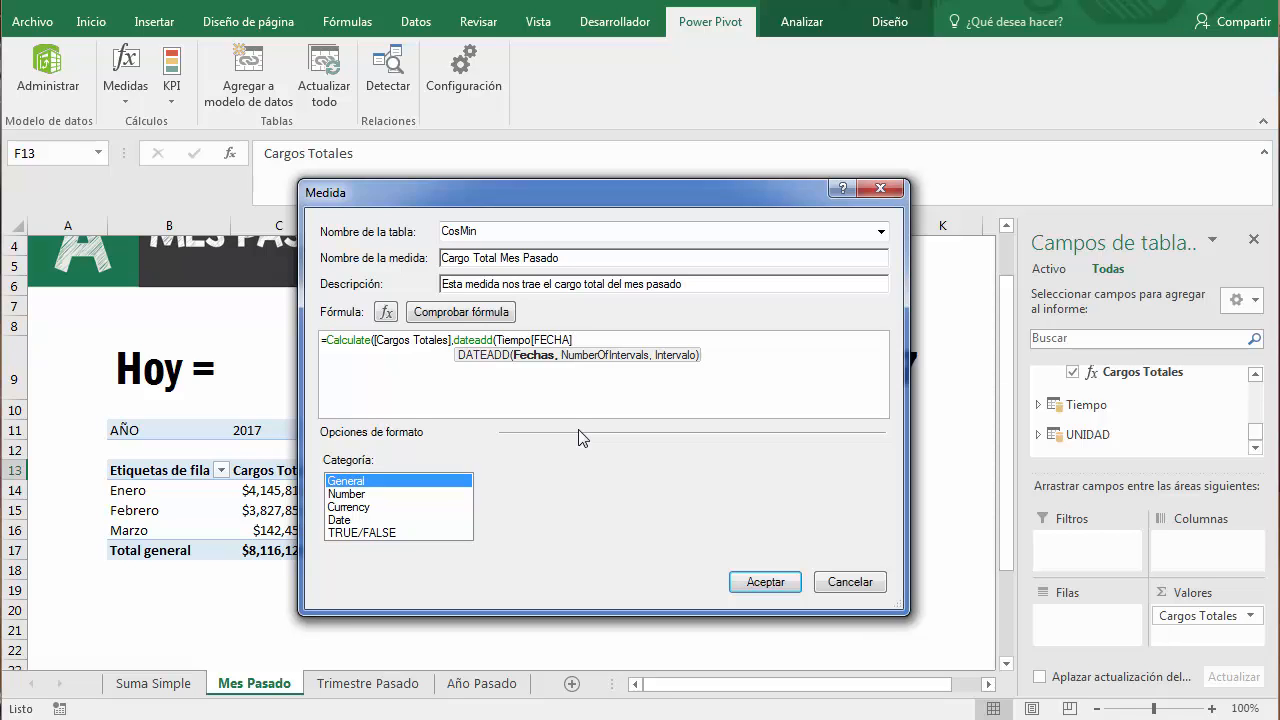
{"action": "type", "text": ","}
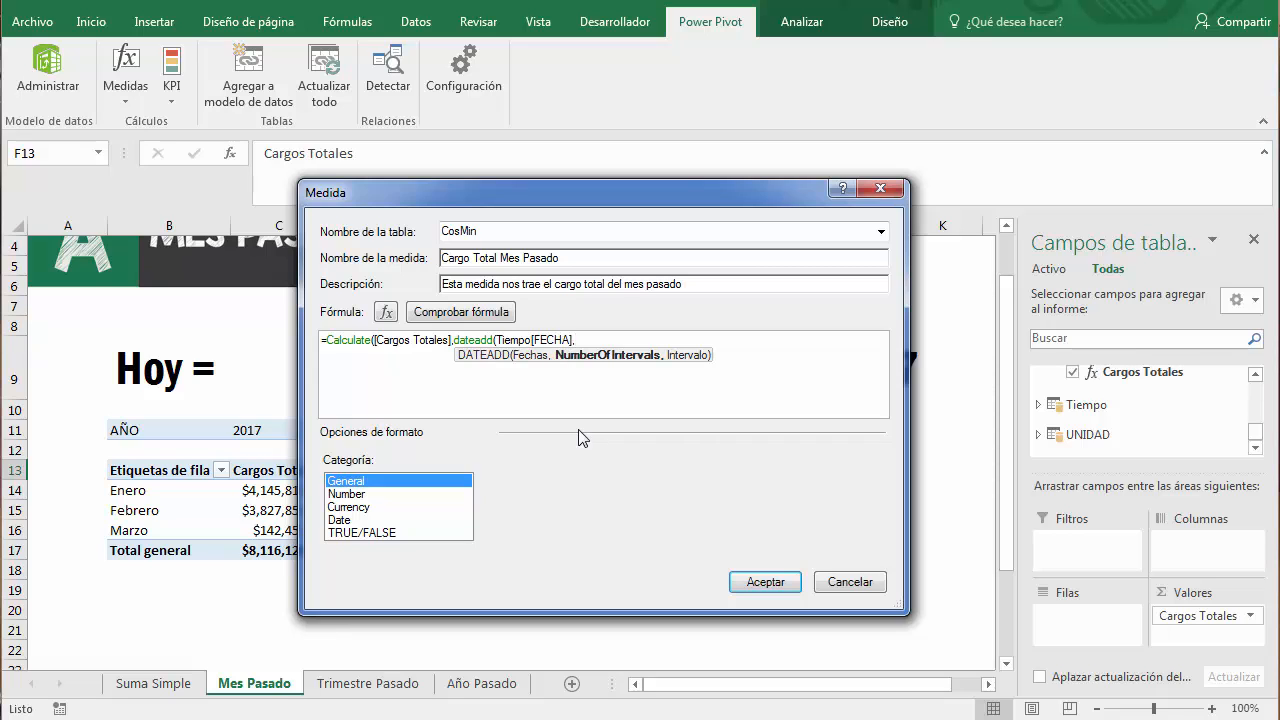
{"action": "type", "text": "-1,"}
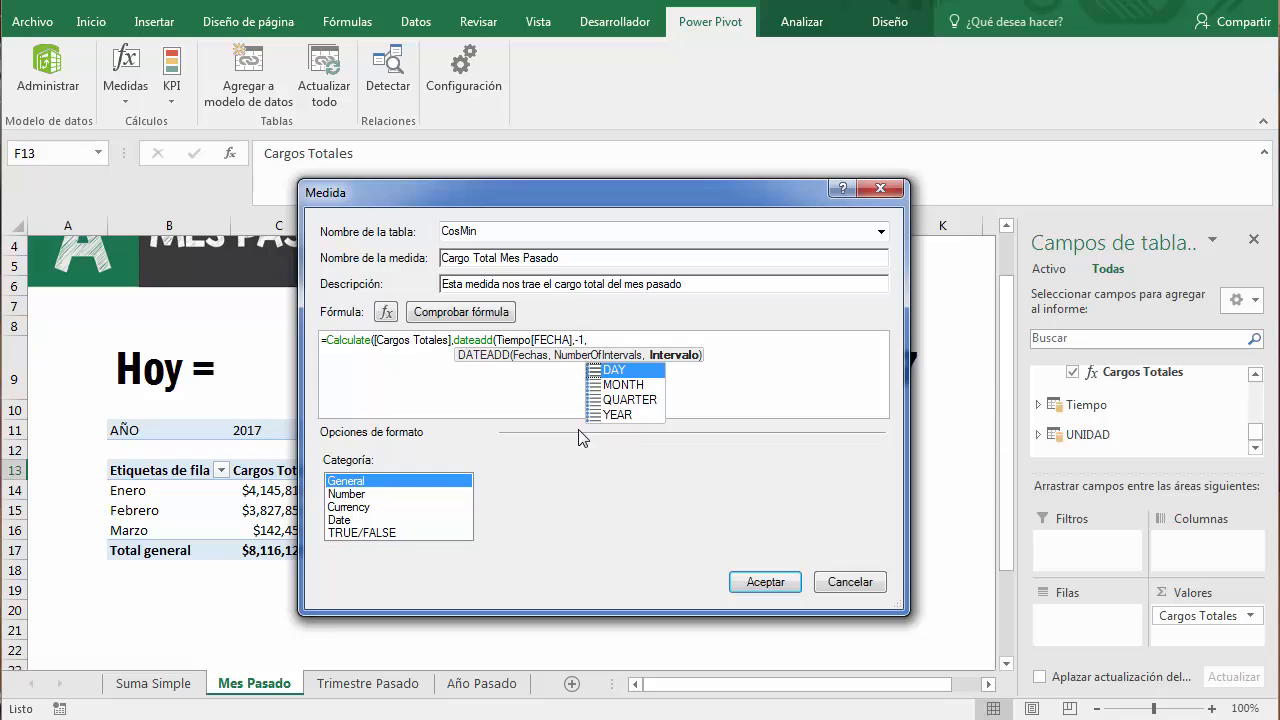
{"action": "type", "text": "month)"}
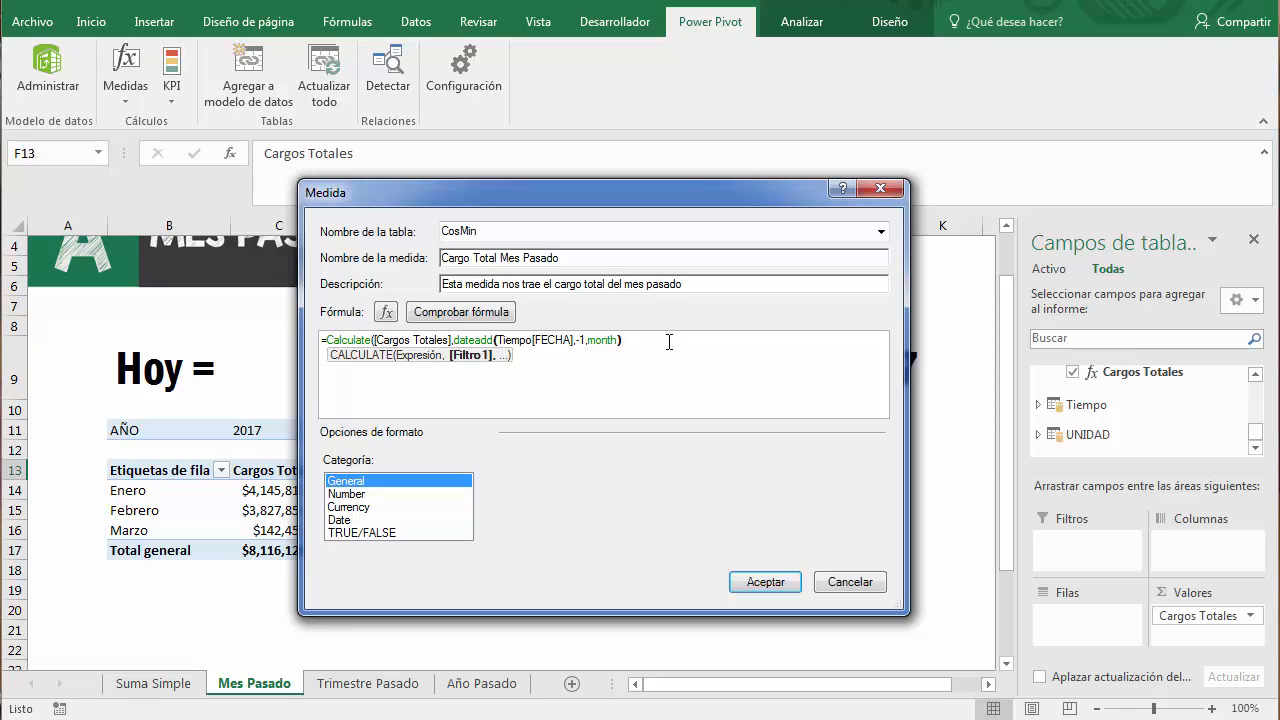
Check the formula, add the missing closing parenthesis, and create the measure with the Currency format.
{"action": "left_click", "coordinate": [465, 315]}
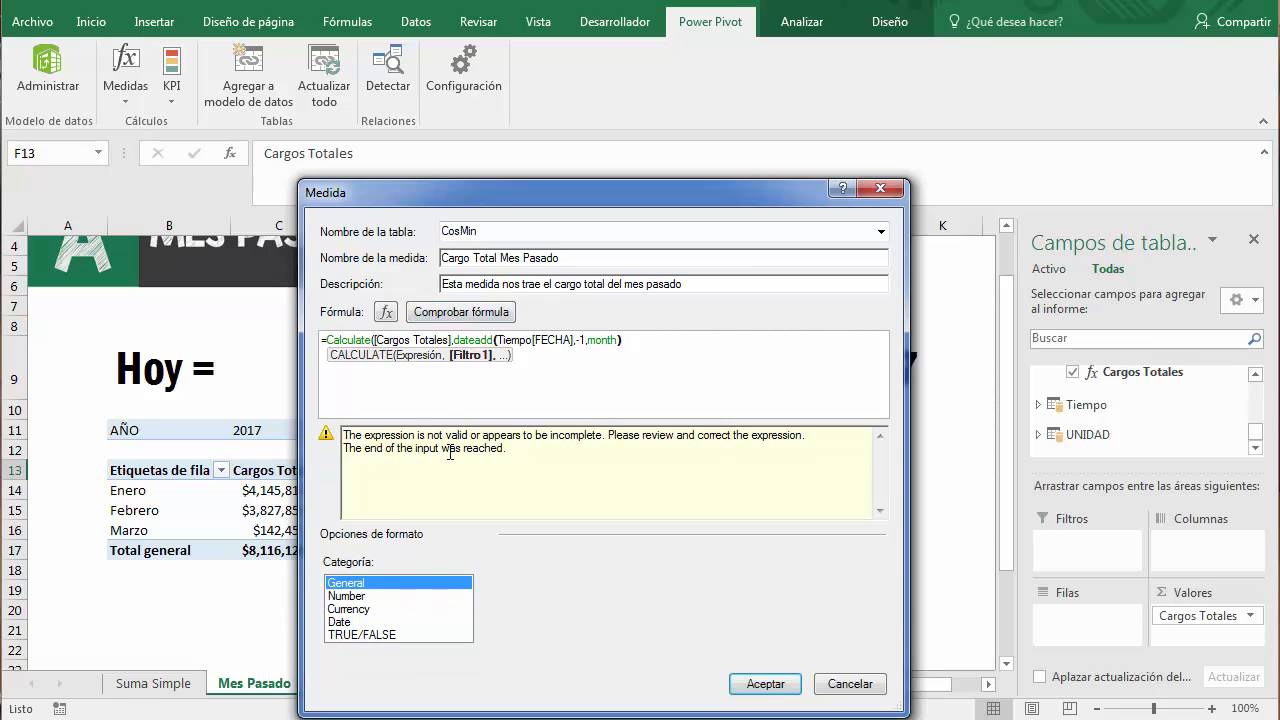
{"action": "type", "text": ")"}
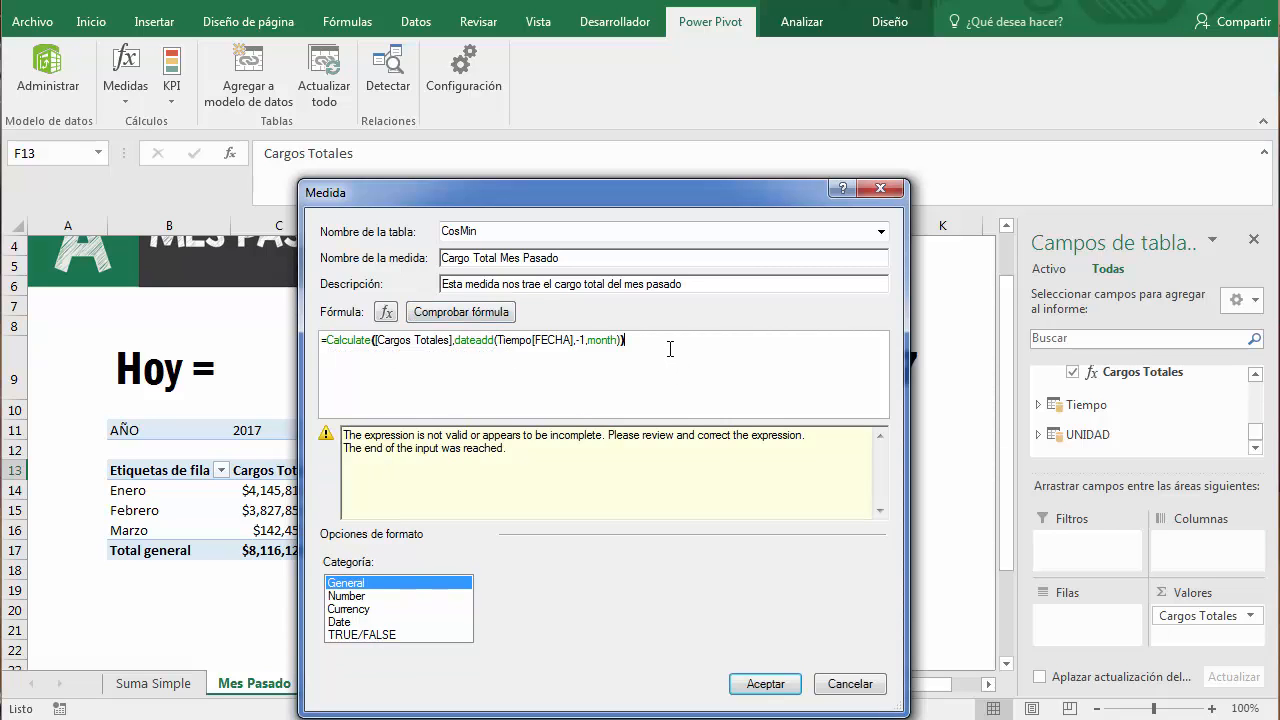
{"action": "left_click", "coordinate": [362, 610]}
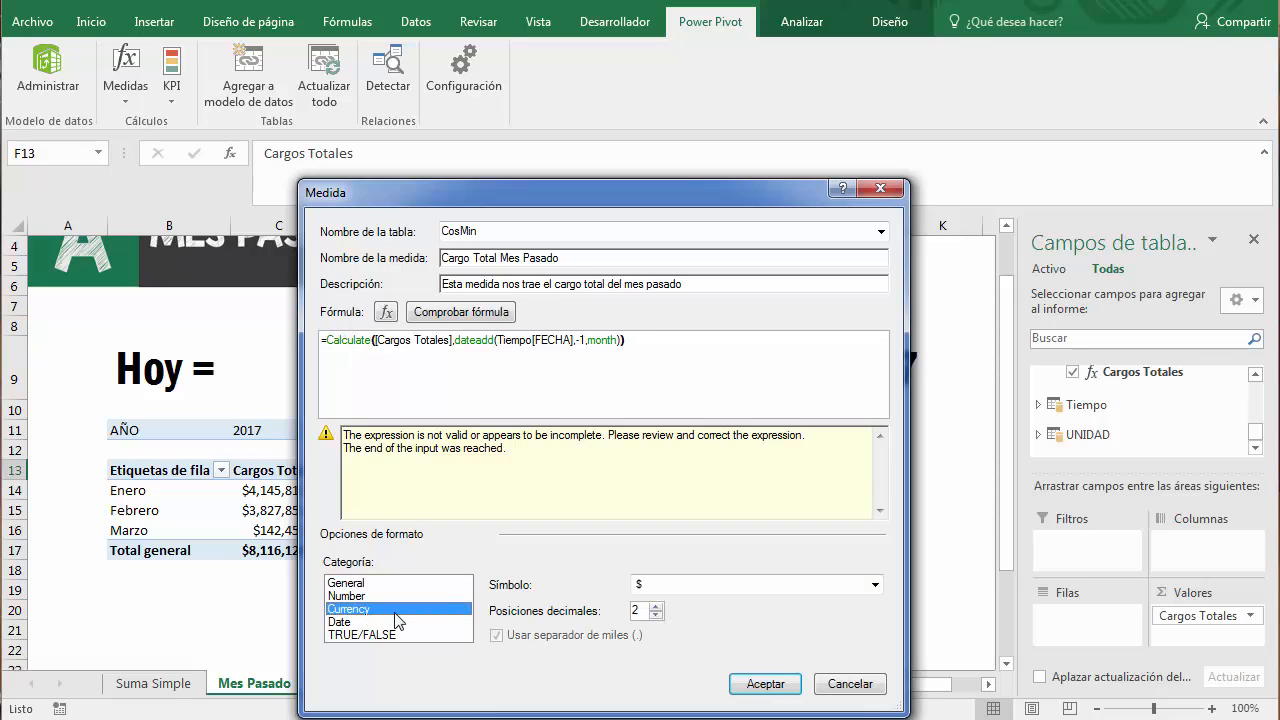
{"action": "left_click", "coordinate": [760, 684]}
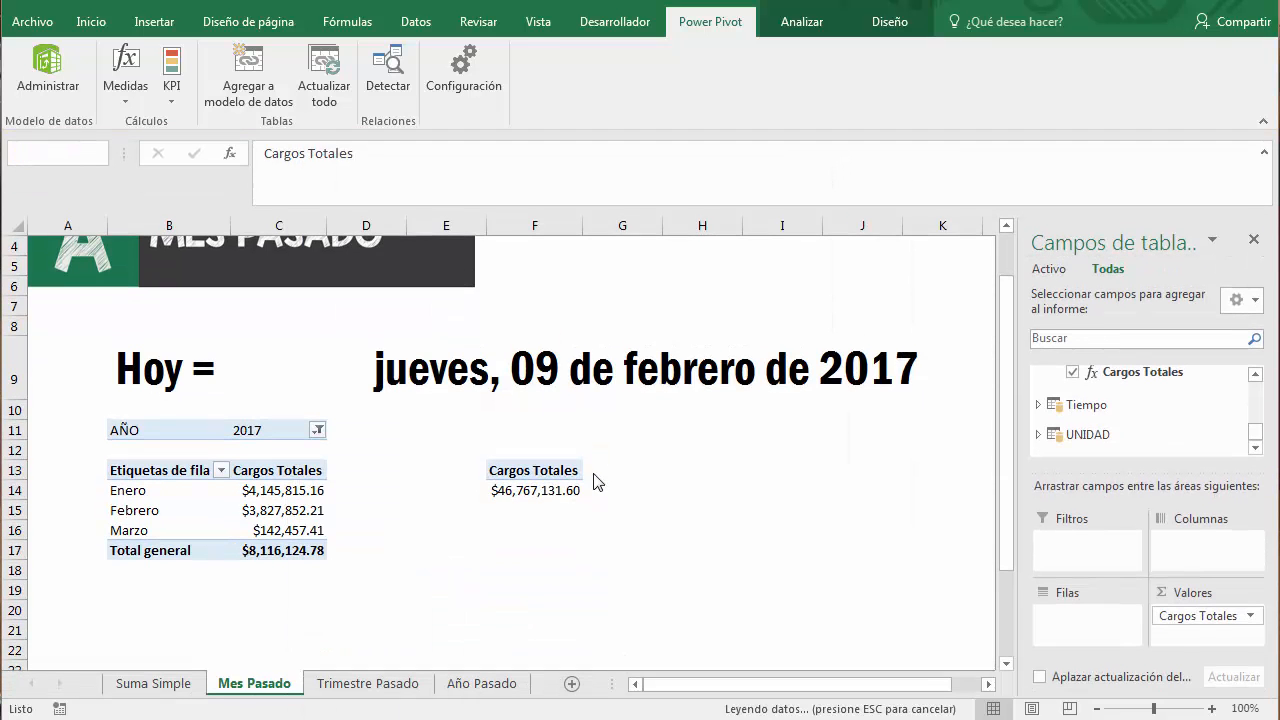
Compare the Cargos Totales and Cargo Total Mes Pasado columns in the pivot table at F13.
{"action": "left_click", "coordinate": [570, 505]}
{"action": "left_click", "coordinate": [536, 474]}
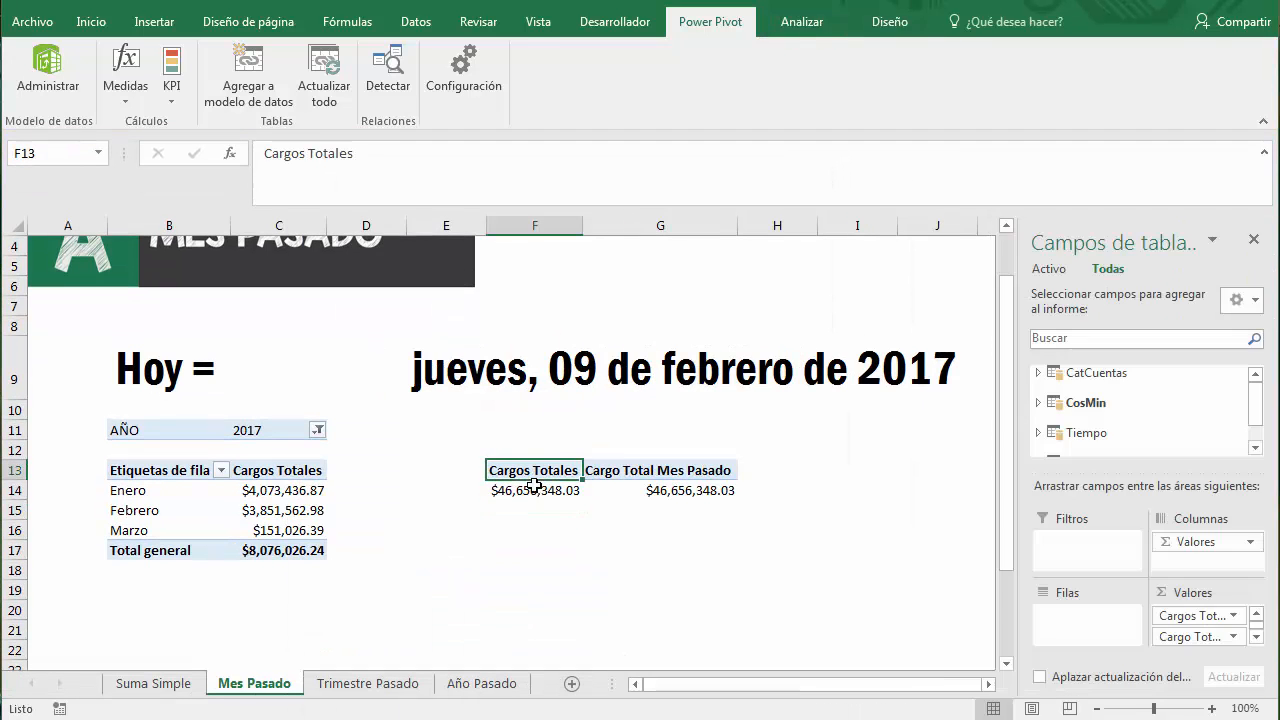
{"action": "left_click", "coordinate": [638, 476]}
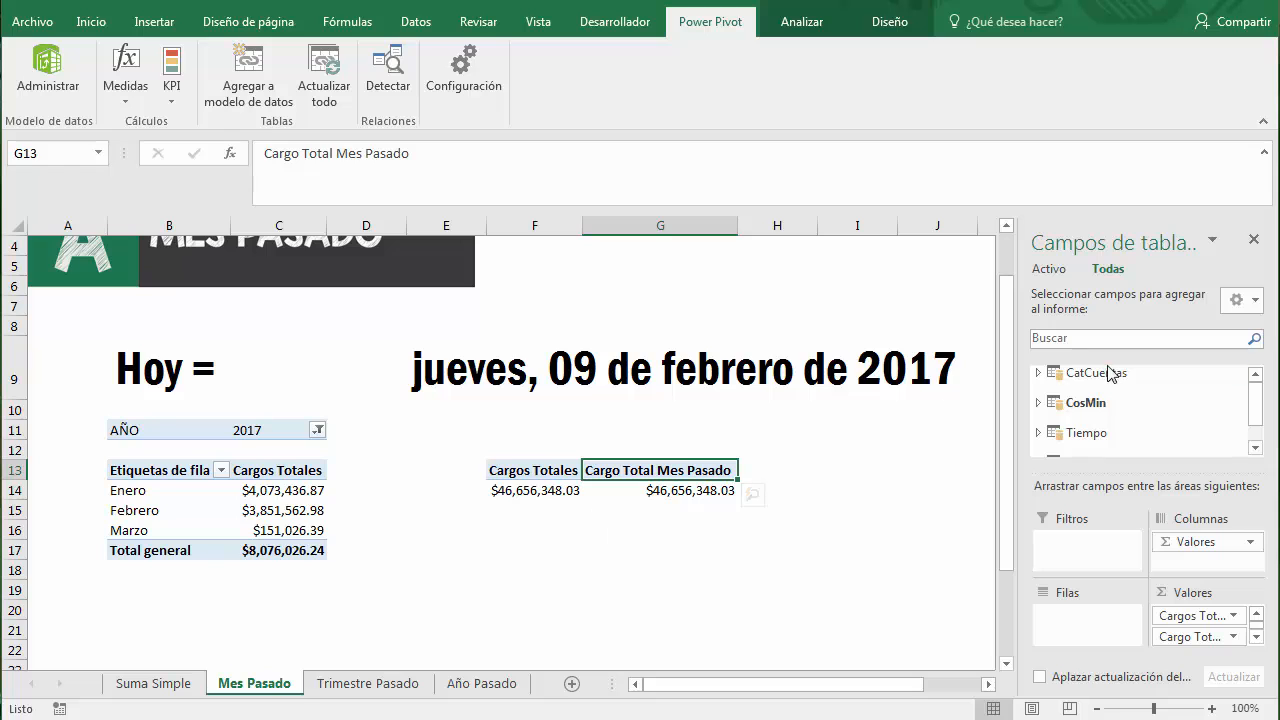
Try to insert slicers for the Tiempo table's AÑO and NMES fields on the pivot table.
{"action": "mouse_move", "coordinate": [1256, 410]}
{"action": "left_mouse_down"}
{"action": "mouse_move", "coordinate": [1257, 440]}
{"action": "mouse_move", "coordinate": [1257, 392]}
{"action": "left_mouse_up"}
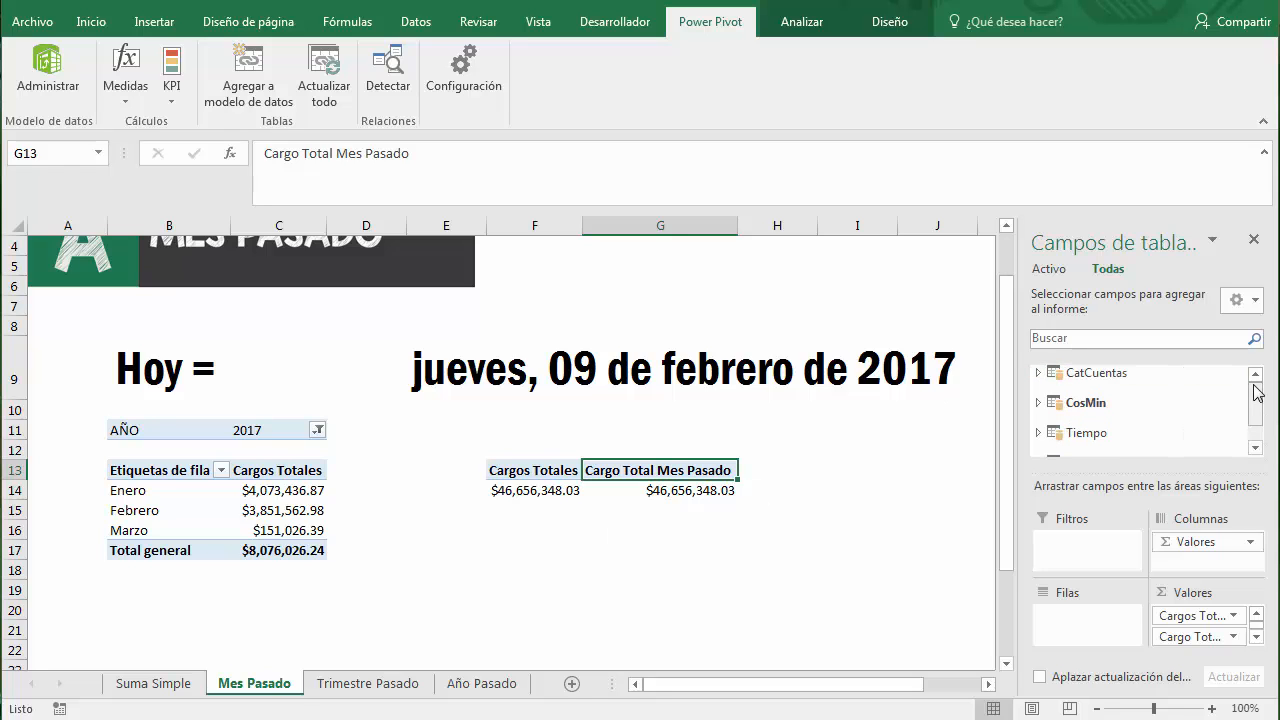
{"action": "left_click_drag", "start_coordinate": [916, 685], "coordinate": [946, 686]}
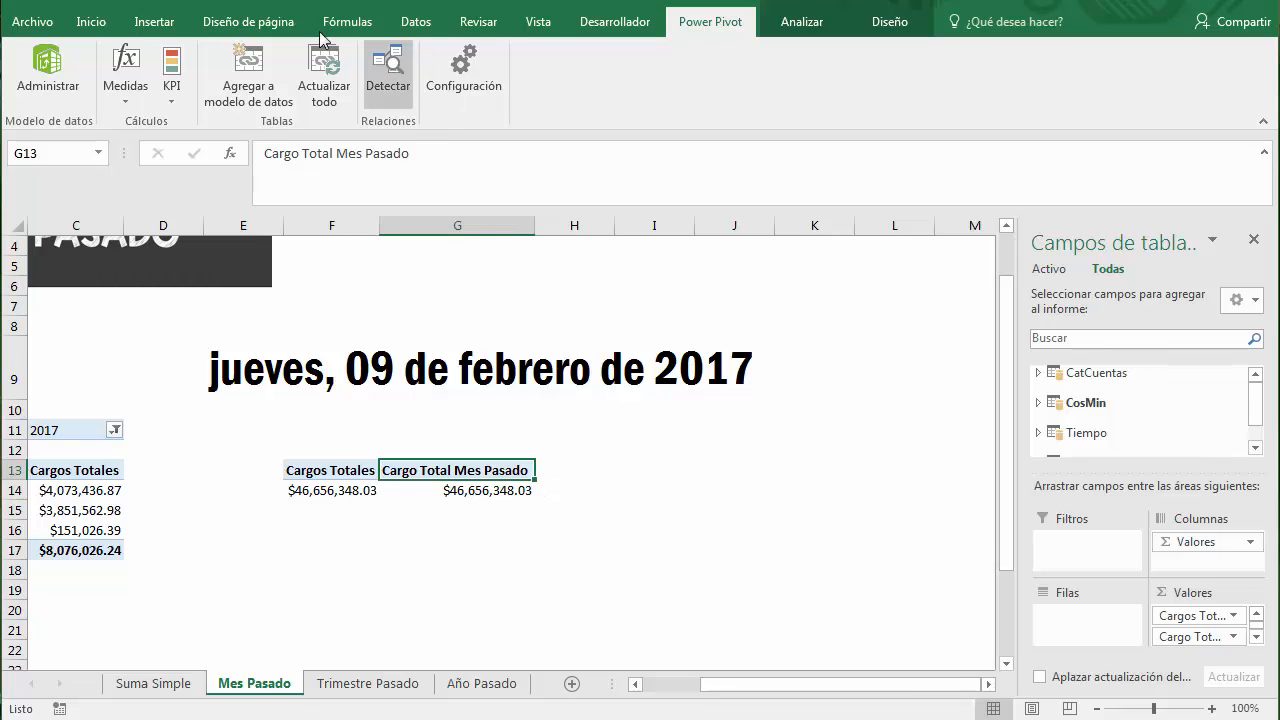
{"action": "left_click", "coordinate": [888, 22]}
{"action": "left_click", "coordinate": [788, 26]}
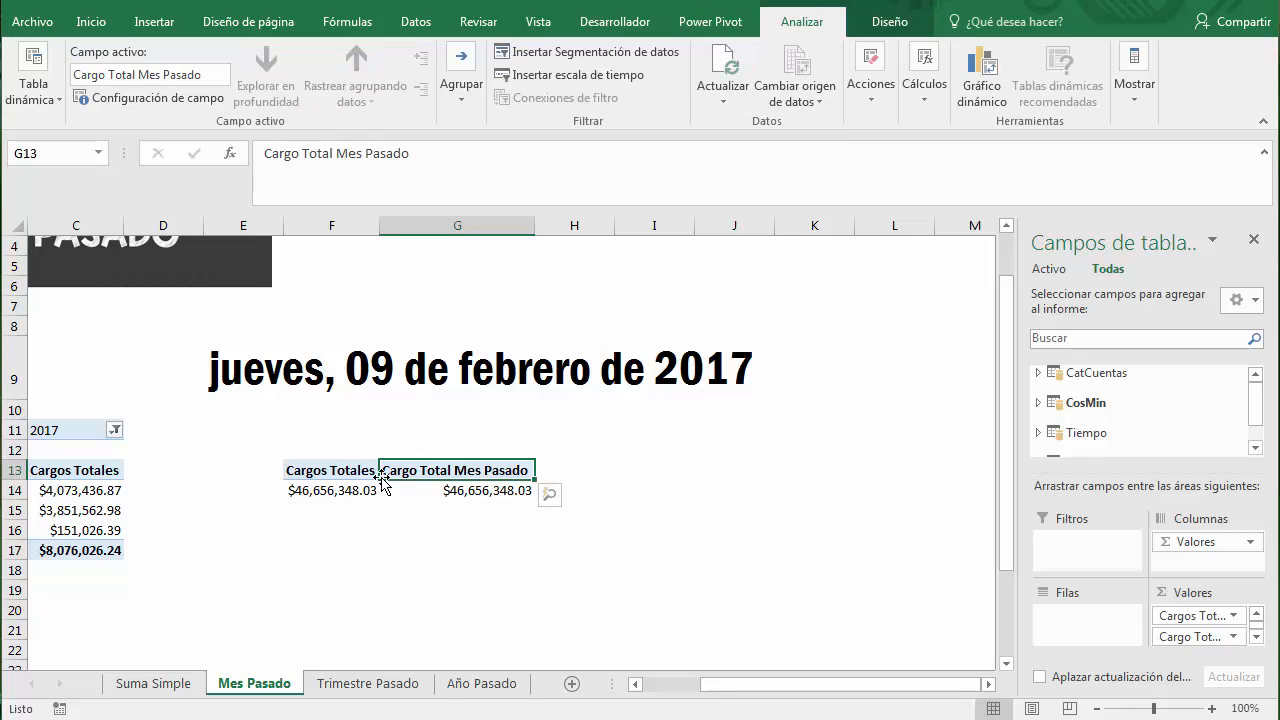
{"action": "left_click", "coordinate": [570, 52]}
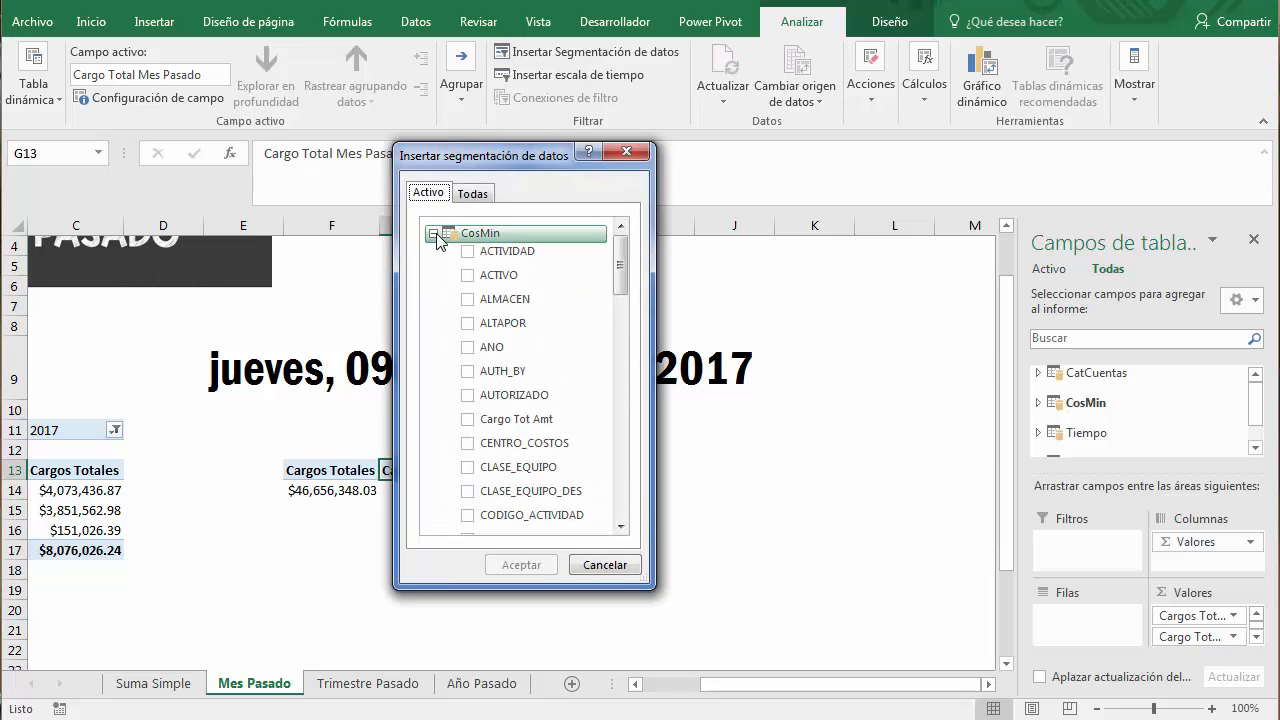
{"action": "left_click", "coordinate": [432, 233]}
{"action": "left_click", "coordinate": [472, 193]}
{"action": "left_click", "coordinate": [433, 234]}
{"action": "left_click", "coordinate": [433, 264]}
{"action": "left_click", "coordinate": [433, 264]}
{"action": "left_click", "coordinate": [433, 226]}
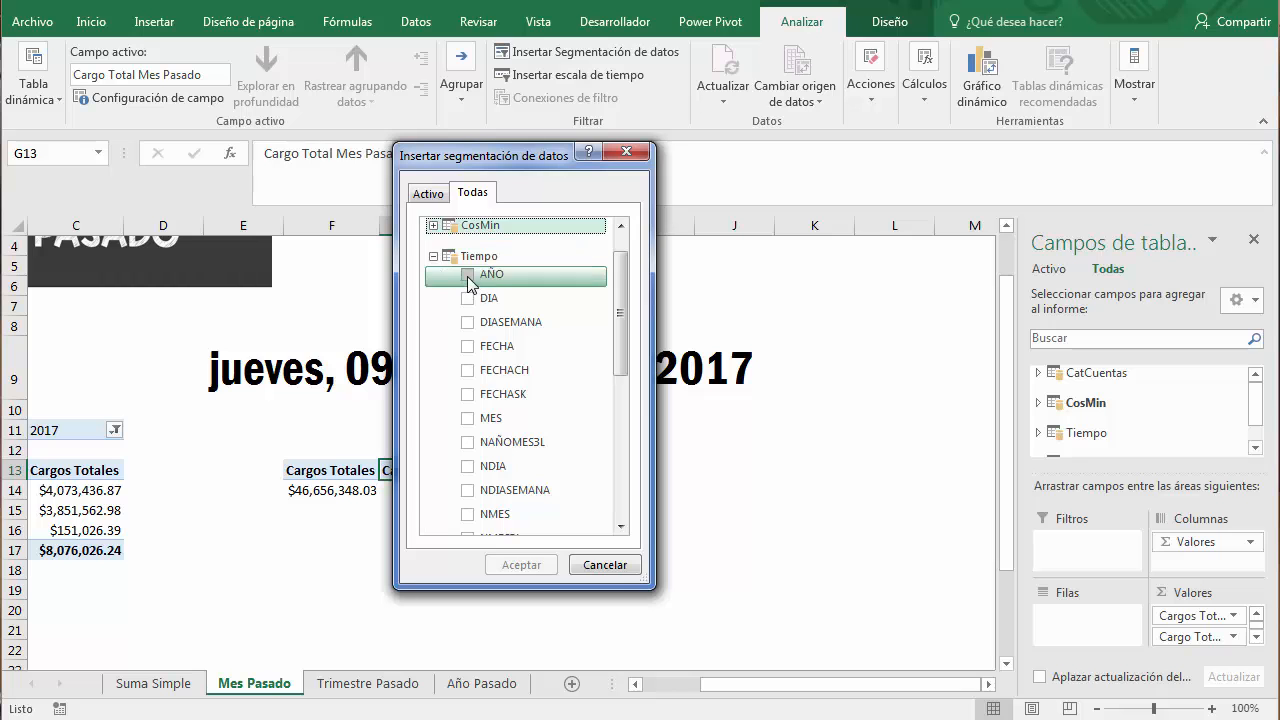
{"action": "left_click", "coordinate": [468, 274]}
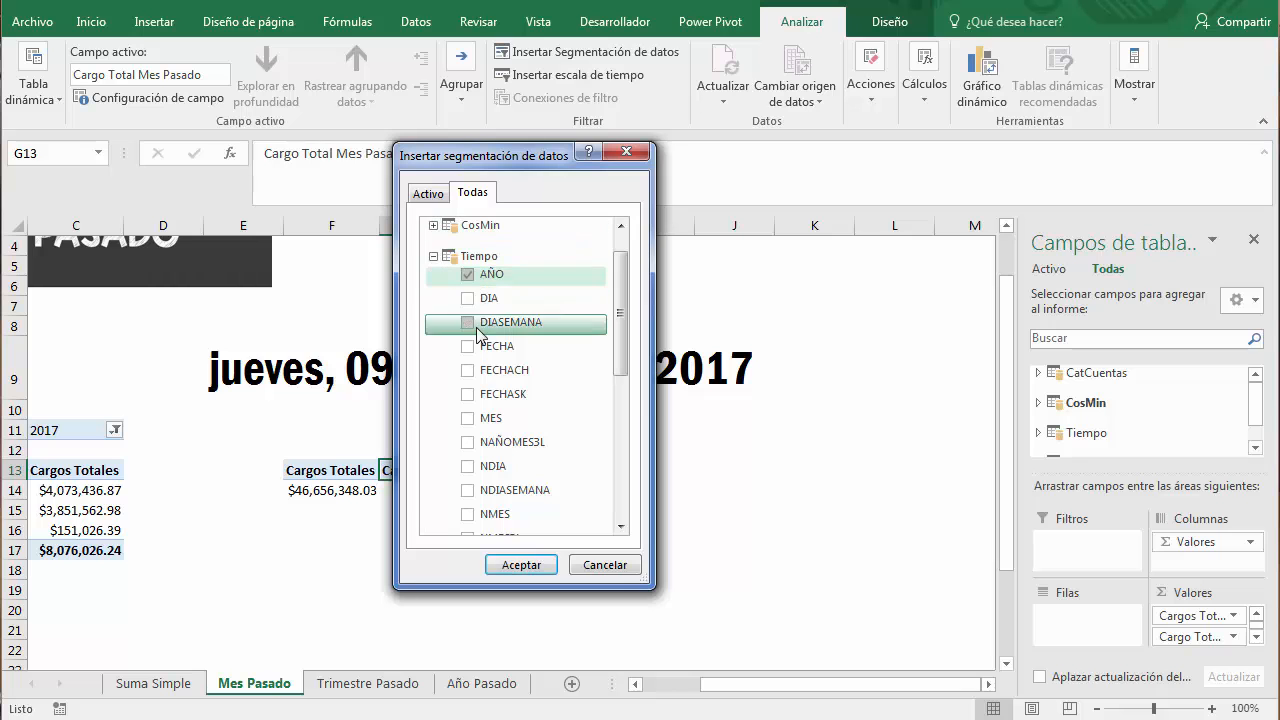
{"action": "left_click", "coordinate": [467, 514]}
{"action": "left_click", "coordinate": [521, 565]}
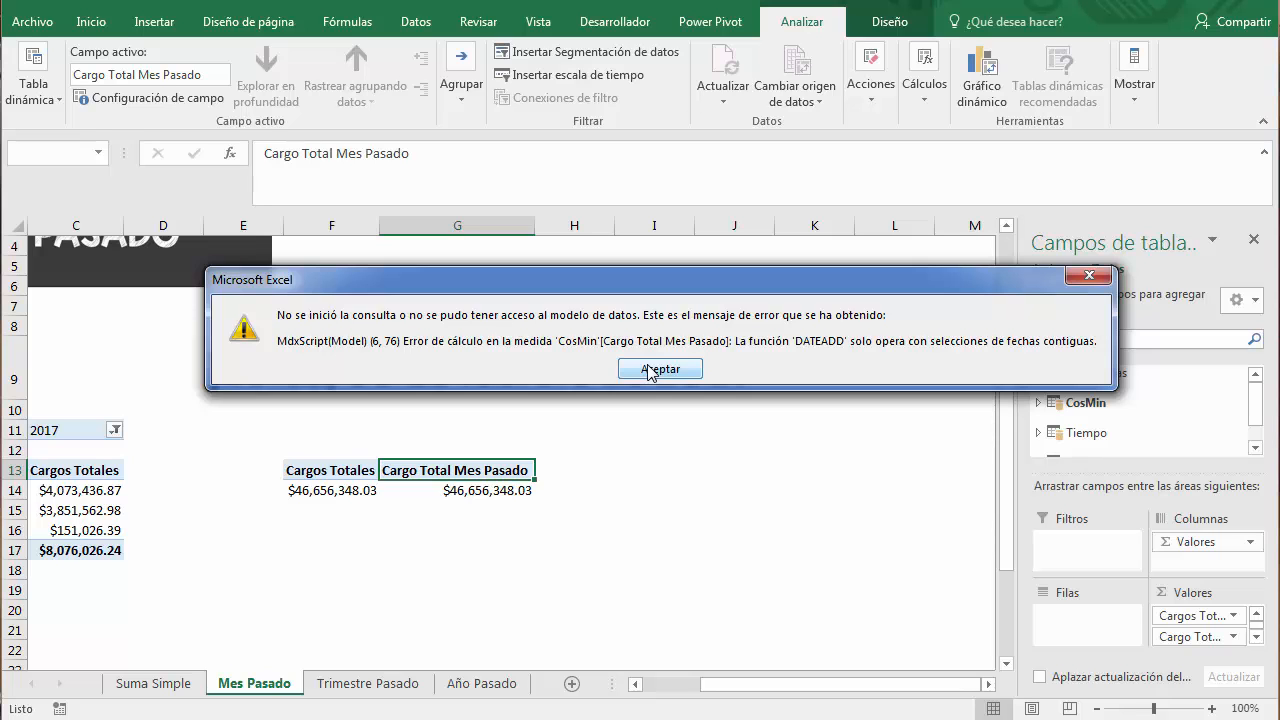
{"action": "left_click", "coordinate": [651, 370]}
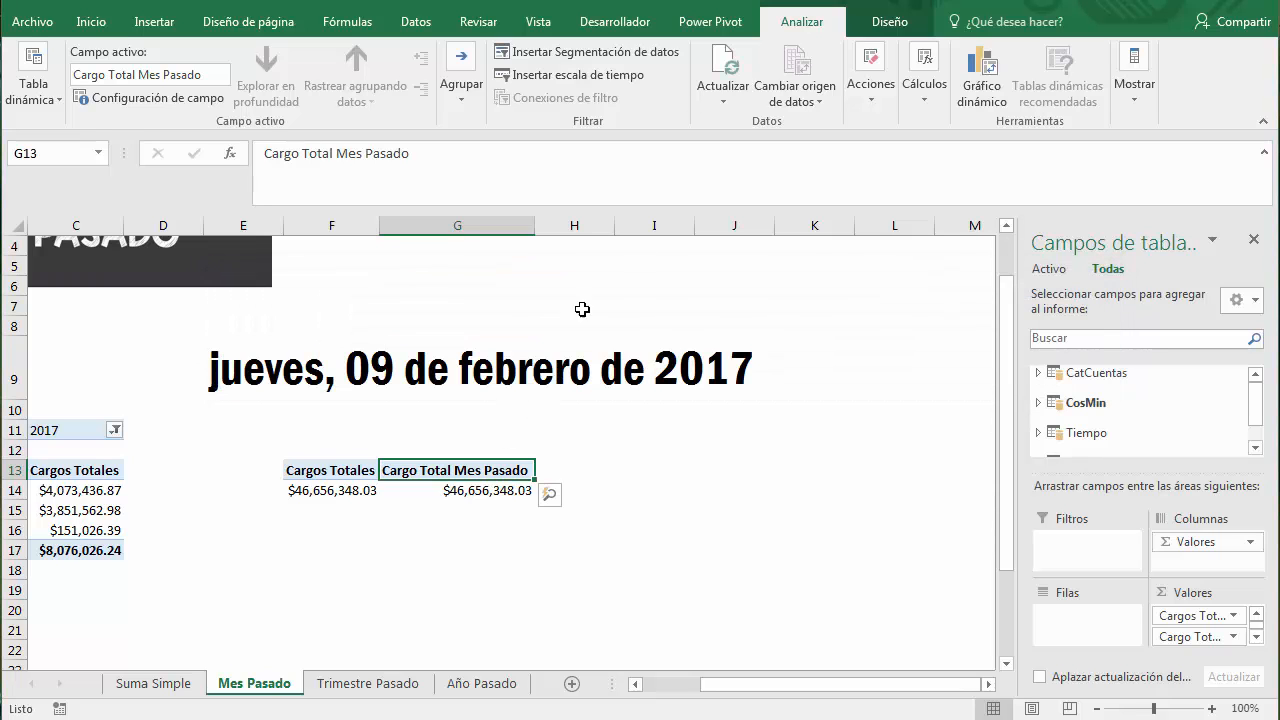
Try the Tiempo table's FECHA field as the pivot table's report filter and inspect its list of dates.
{"action": "mouse_move", "coordinate": [1255, 403]}
{"action": "left_mouse_down"}
{"action": "mouse_move", "coordinate": [1256, 426]}
{"action": "mouse_move", "coordinate": [1249, 409]}
{"action": "left_mouse_up"}
{"action": "left_click", "coordinate": [1038, 432]}
{"action": "scroll", "coordinate": [1255, 410], "scroll_direction": "down", "scroll_amount": 1}
{"action": "left_click_drag", "start_coordinate": [1143, 409], "coordinate": [1090, 541]}
{"action": "left_click", "coordinate": [524, 430]}
{"action": "left_click", "coordinate": [310, 478]}
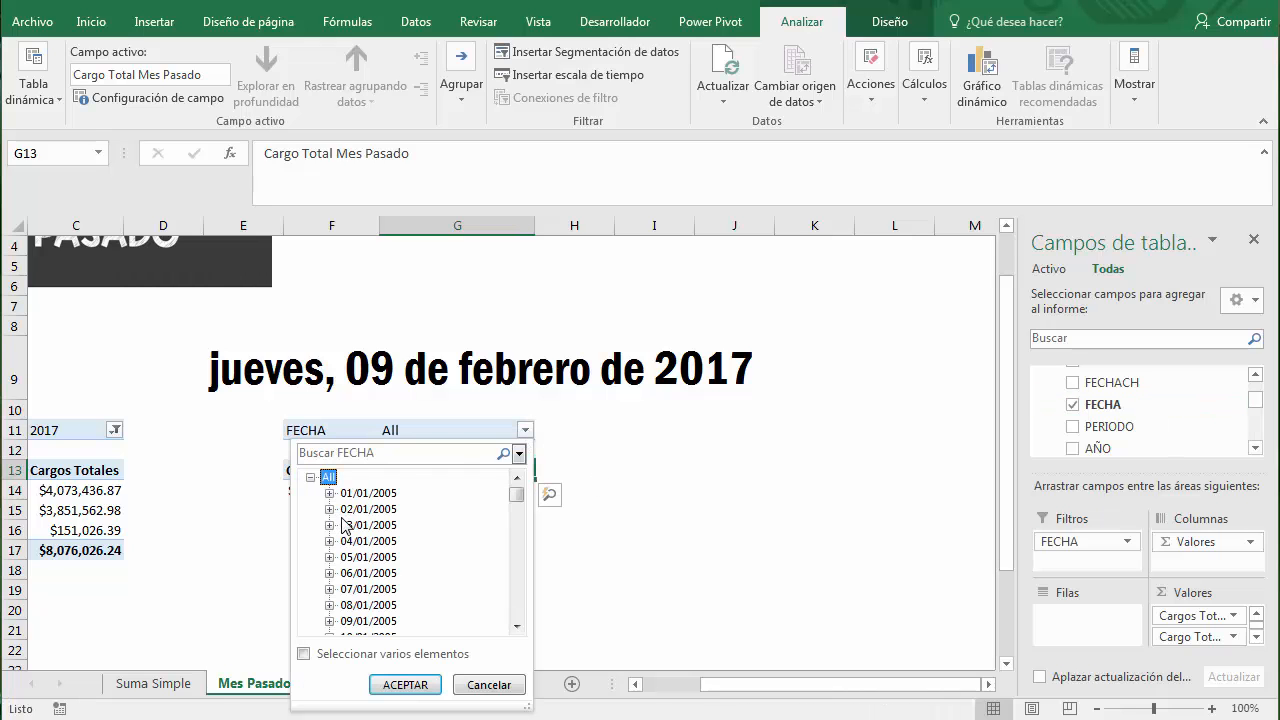
{"action": "left_click", "coordinate": [310, 478]}
{"action": "left_click", "coordinate": [488, 684]}
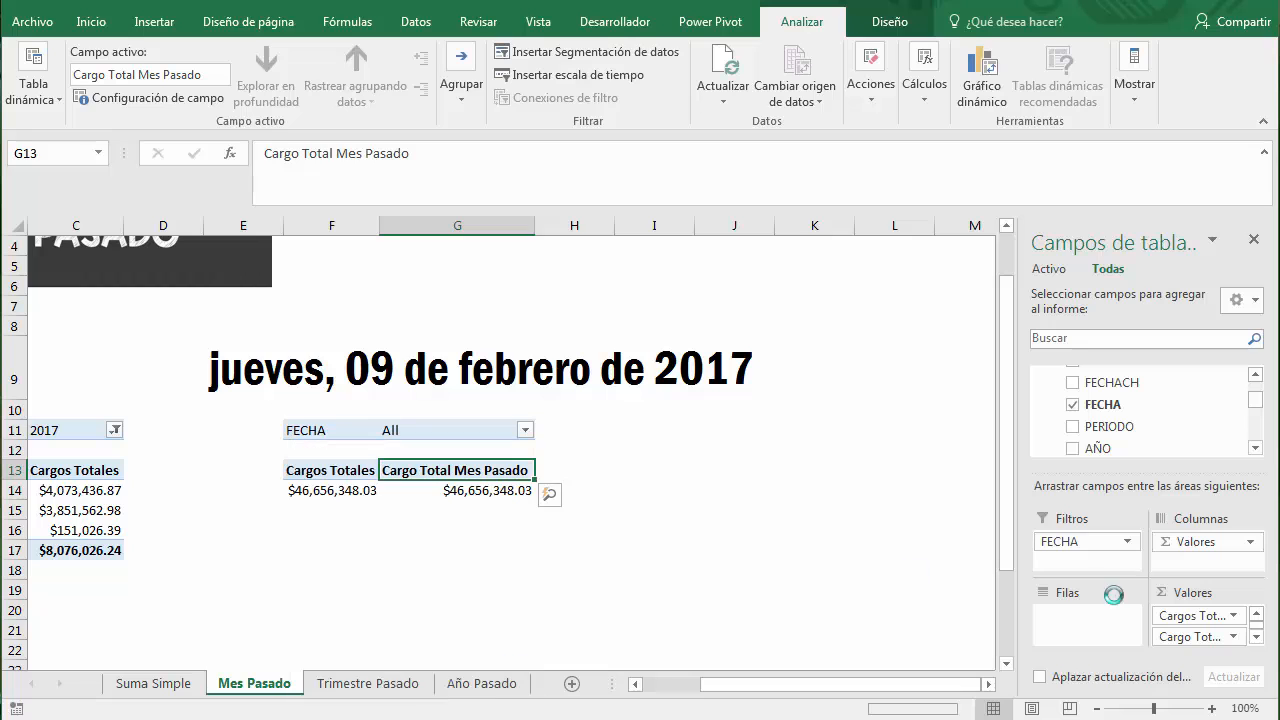
Use AÑO instead of FECHA as the pivot table's report filter and filter it to 2017.
{"action": "left_click_drag", "start_coordinate": [1120, 447], "coordinate": [1085, 545]}
{"action": "left_click", "coordinate": [525, 430]}
{"action": "left_click", "coordinate": [310, 478]}
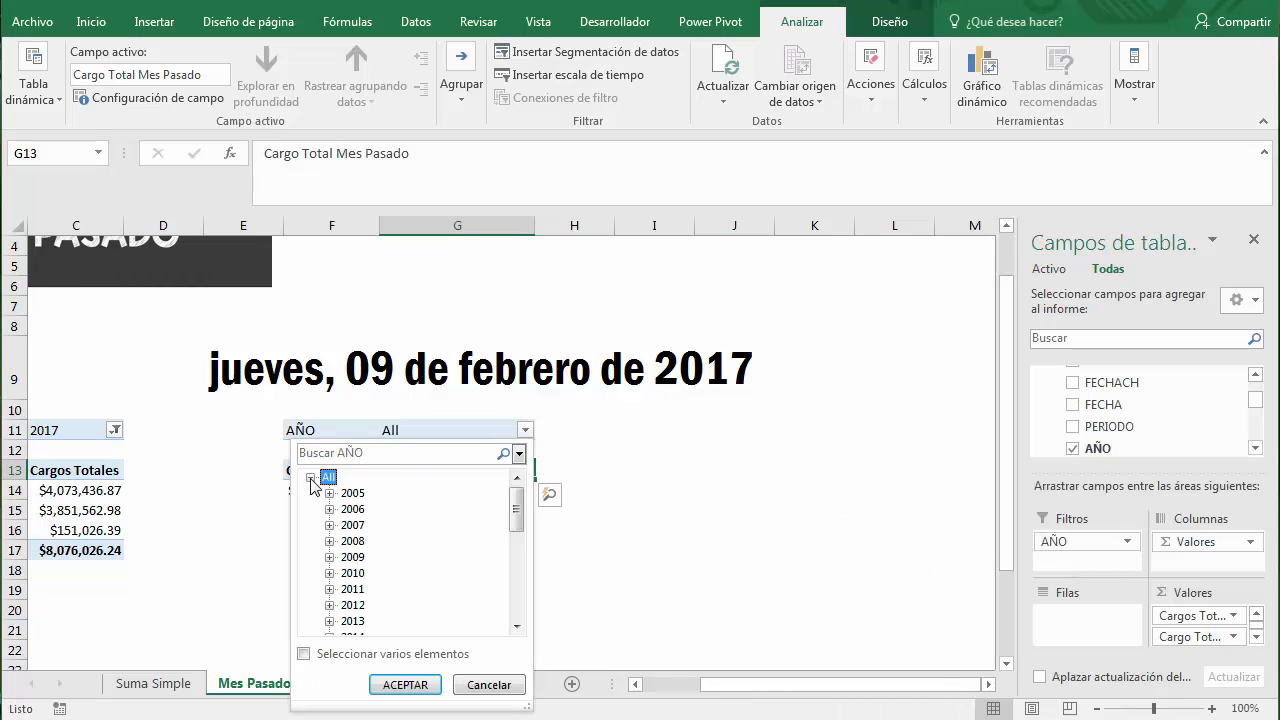
{"action": "left_click_drag", "start_coordinate": [516, 500], "coordinate": [372, 566]}
{"action": "left_click", "coordinate": [352, 526]}
{"action": "left_click", "coordinate": [405, 685]}
{"action": "left_click", "coordinate": [470, 488]}
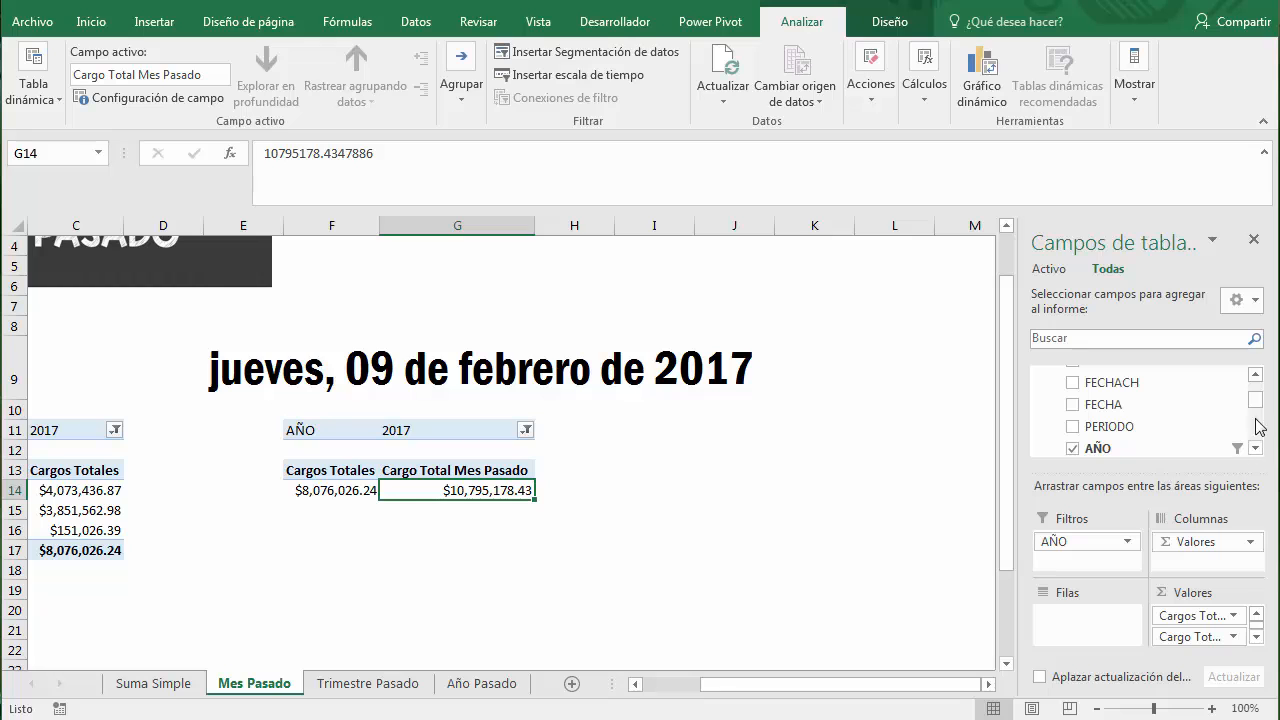
{"action": "left_click_drag", "start_coordinate": [1254, 404], "coordinate": [1256, 426]}
{"action": "left_click_drag", "start_coordinate": [1100, 398], "coordinate": [1180, 445]}
{"action": "left_click", "coordinate": [588, 76]}
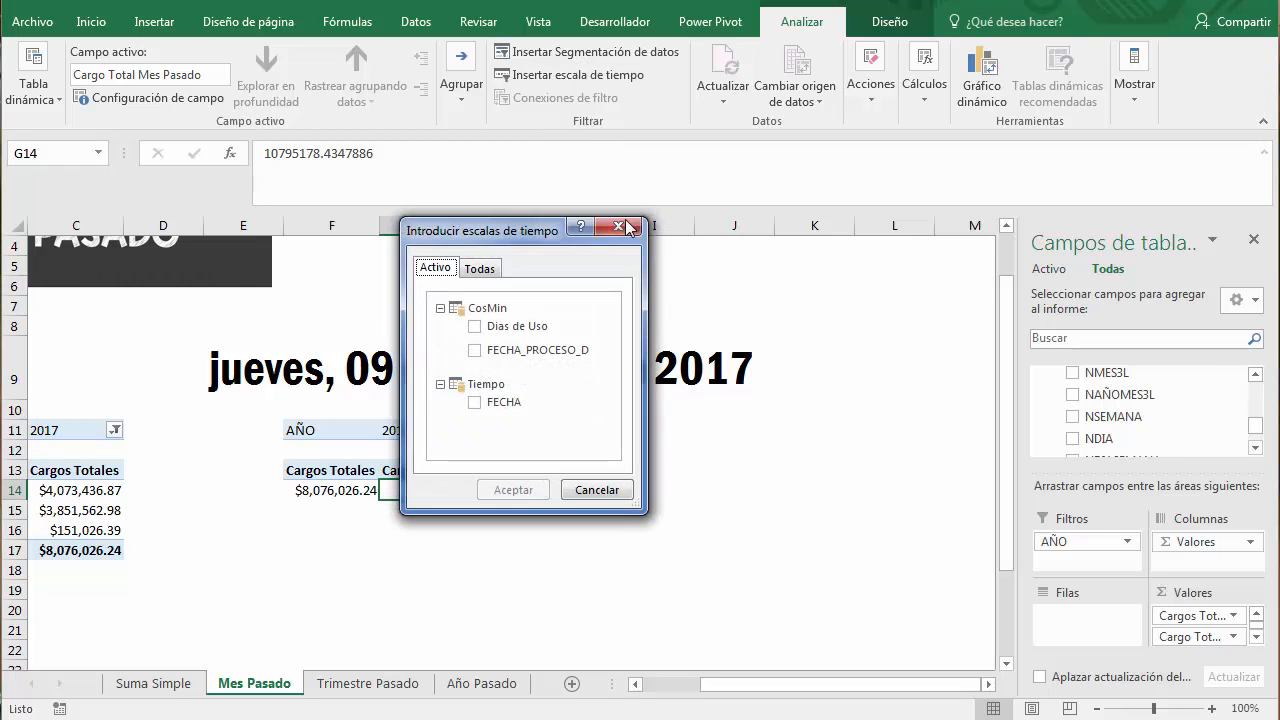
{"action": "left_click", "coordinate": [598, 488]}
Insert a slicer for the Tiempo table's NMES field and place it beside the pivot table, around columns K to M.
{"action": "left_click", "coordinate": [520, 51]}
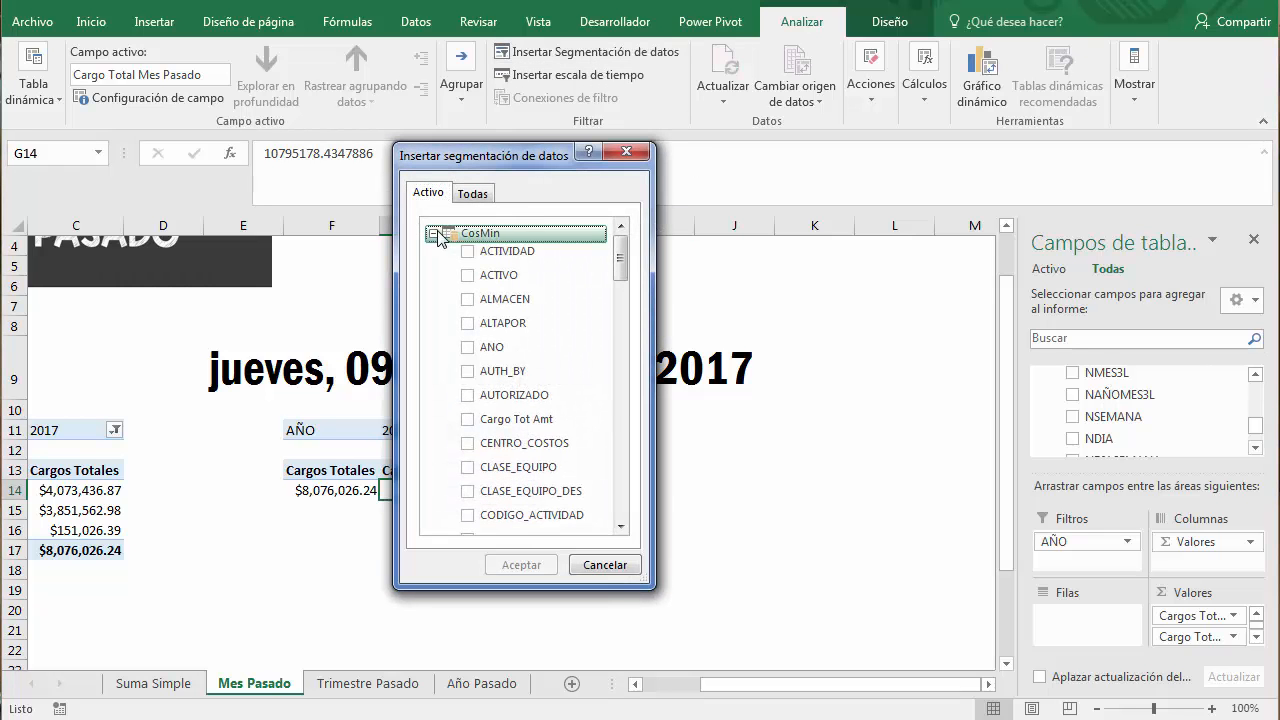
{"action": "left_click", "coordinate": [472, 192]}
{"action": "left_click", "coordinate": [445, 234]}
{"action": "left_click", "coordinate": [433, 233]}
{"action": "left_click", "coordinate": [433, 264]}
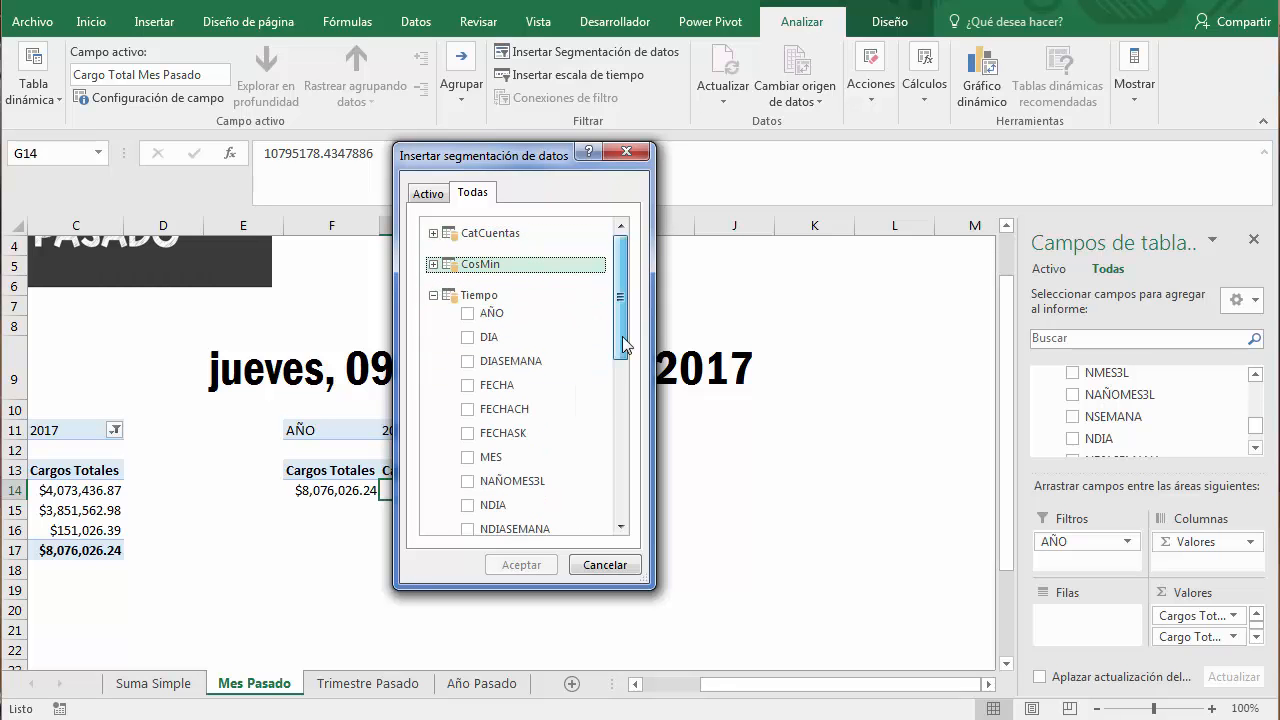
{"action": "scroll", "coordinate": [620, 300], "scroll_direction": "down", "scroll_amount": 2}
{"action": "left_click", "coordinate": [467, 432]}
{"action": "left_click", "coordinate": [520, 565]}
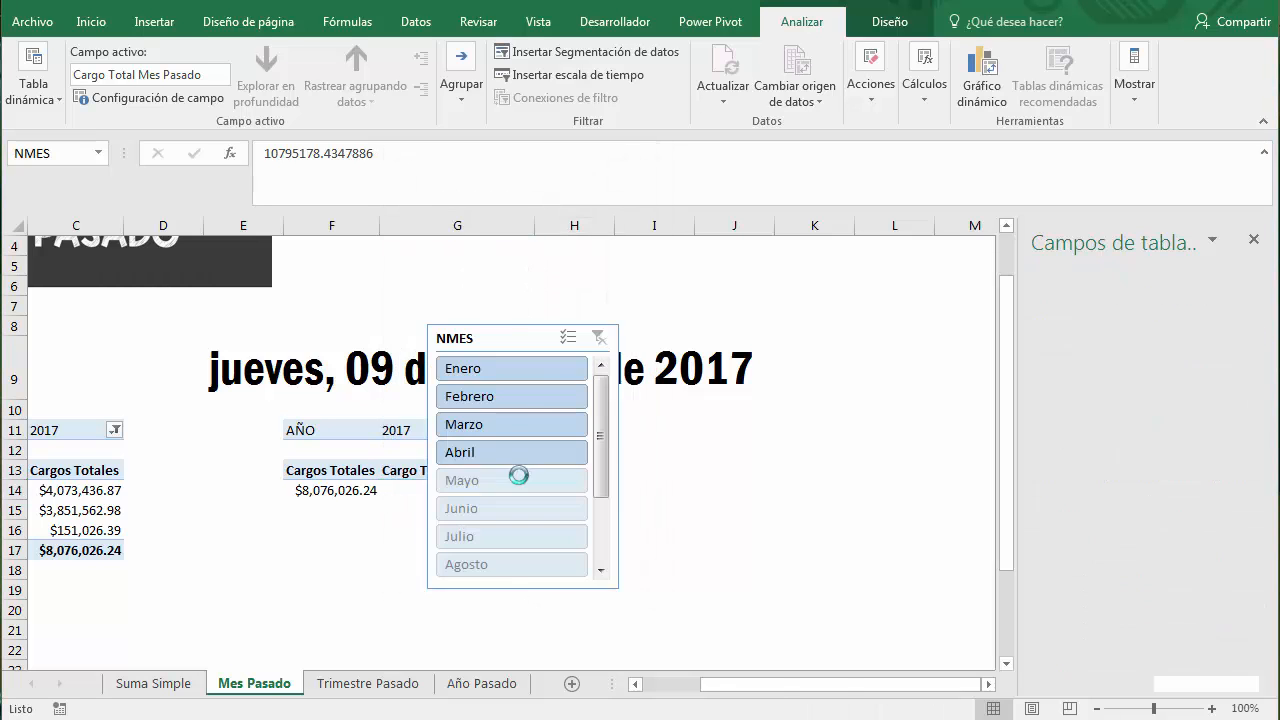
{"action": "left_click_drag", "start_coordinate": [517, 345], "coordinate": [942, 342]}
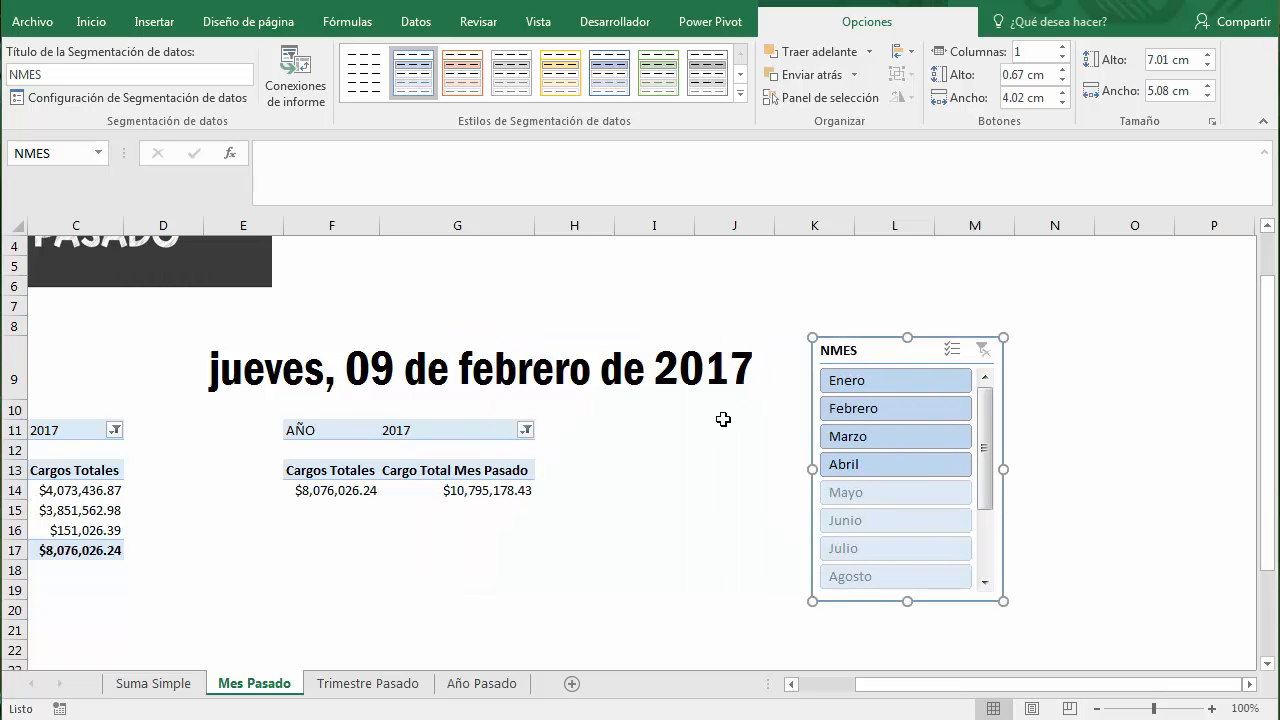
Filter the pivot table to Febrero with the NMES slicer and compare both measures with the monthly totals table.
{"action": "left_click", "coordinate": [855, 413]}
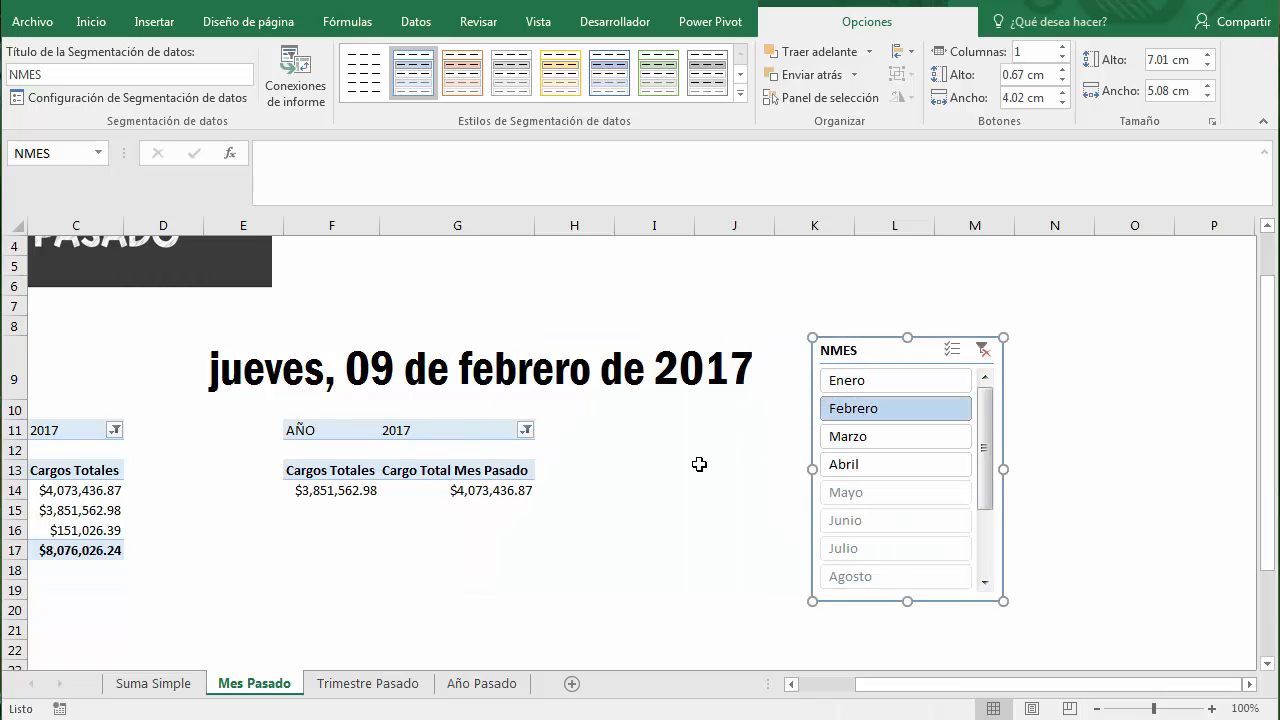
{"action": "left_click", "coordinate": [329, 491]}
{"action": "left_click_drag", "start_coordinate": [800, 686], "coordinate": [720, 695]}
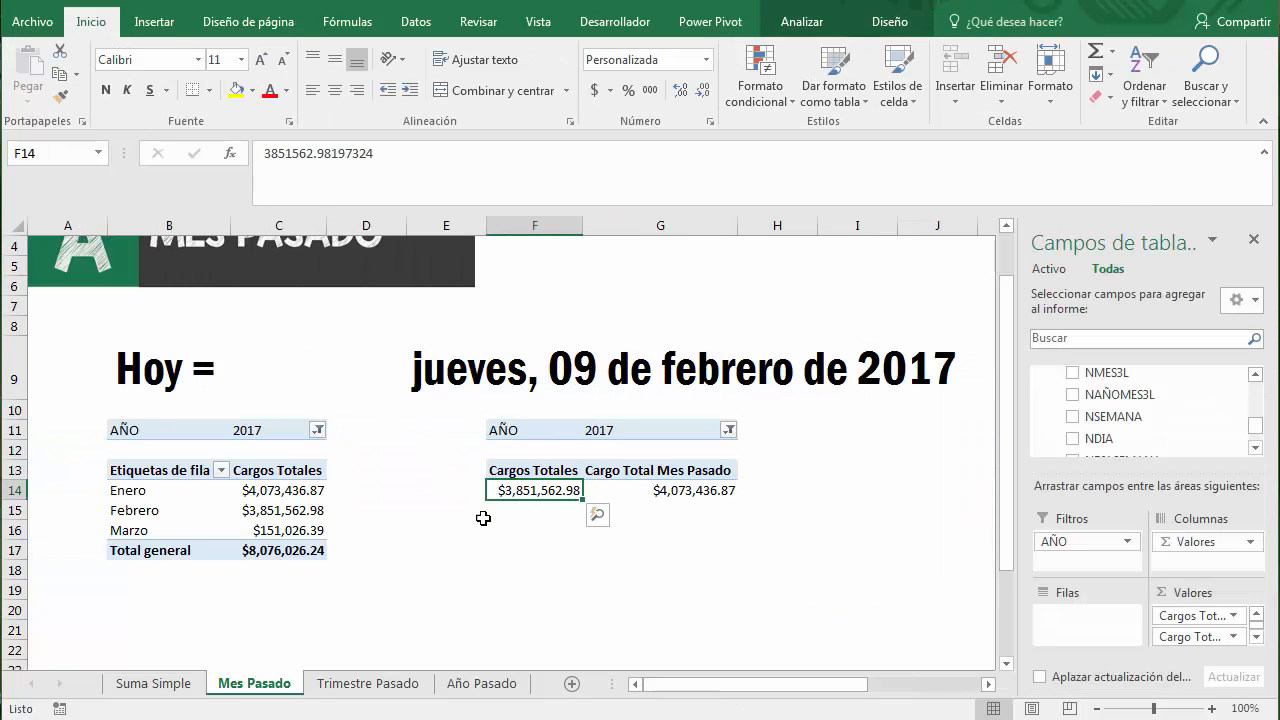
{"action": "left_click", "coordinate": [672, 488]}
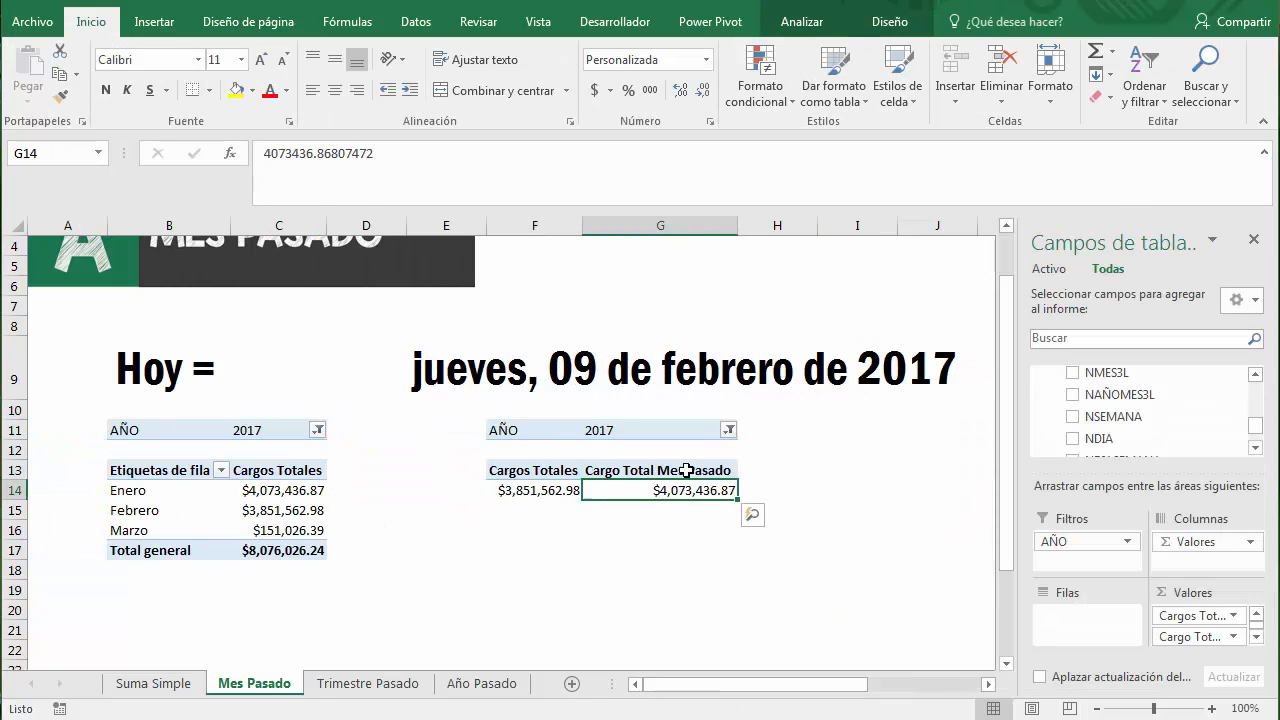
{"action": "left_click_drag", "start_coordinate": [743, 694], "coordinate": [809, 694]}
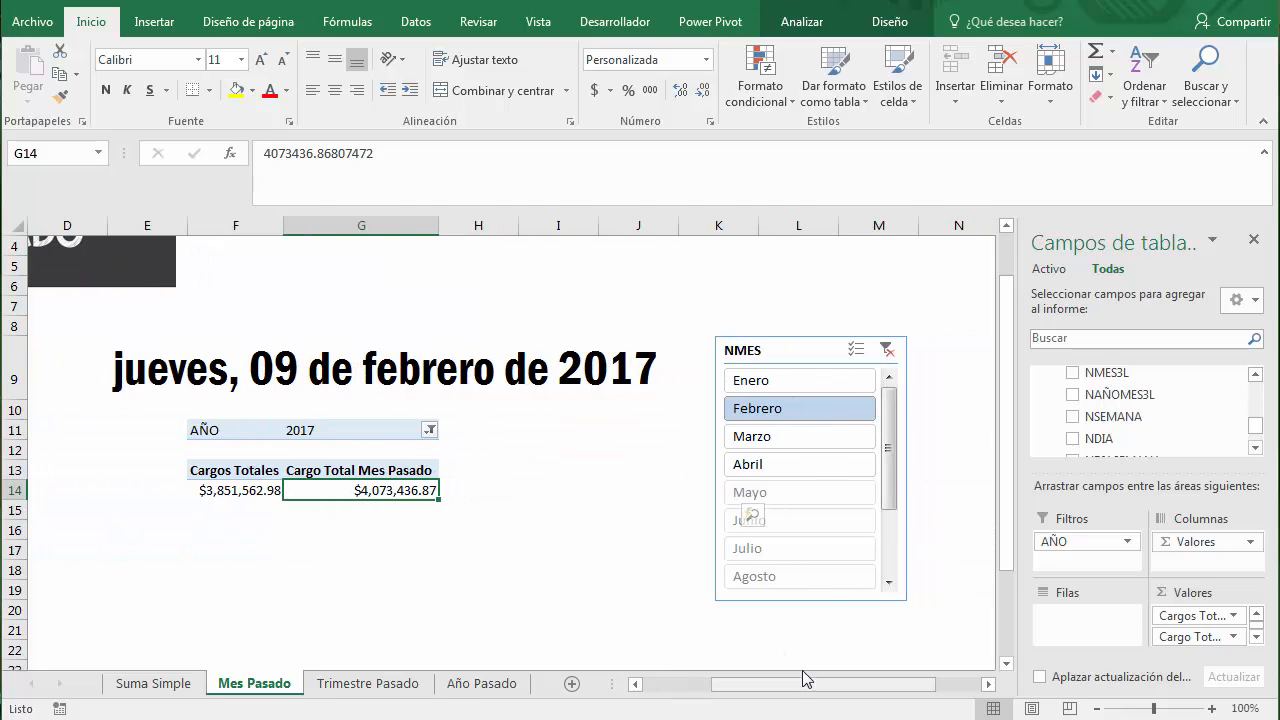
Switch the NMES slicer to Marzo and Abril, checking Cargo Total Mes Pasado against the previous month's total.
{"action": "left_click", "coordinate": [762, 437]}
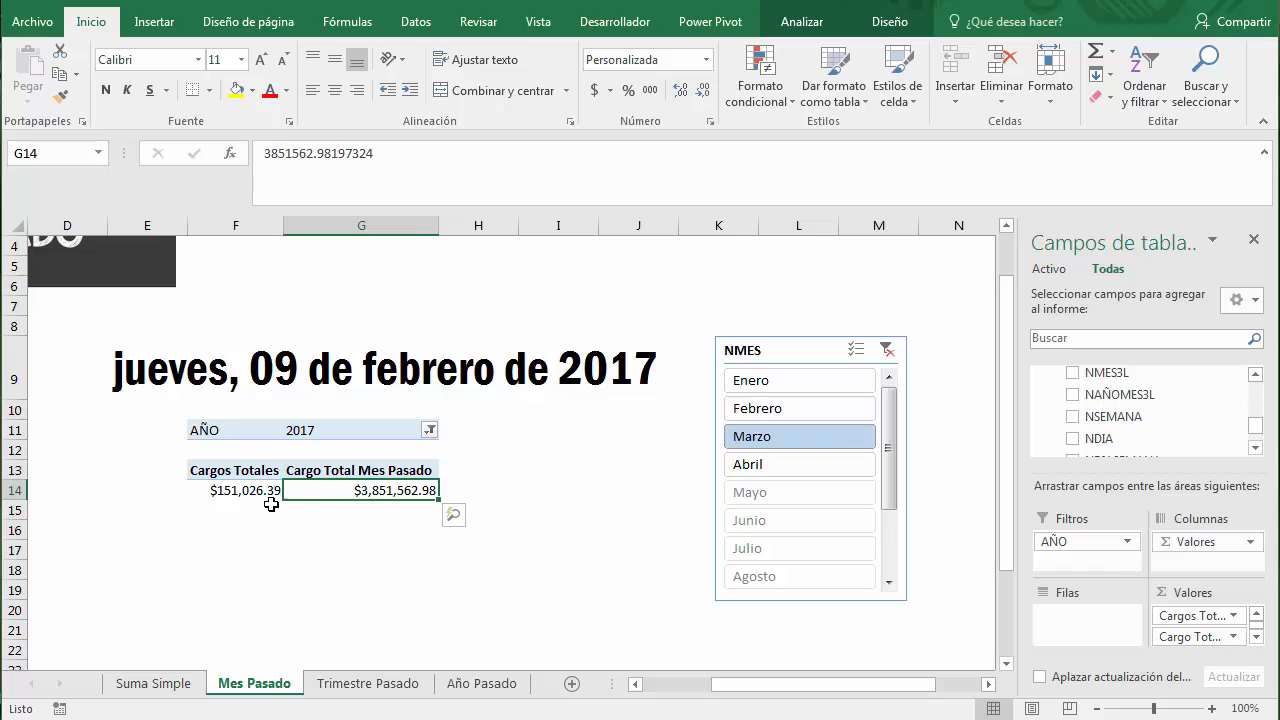
{"action": "left_click_drag", "start_coordinate": [734, 690], "coordinate": [692, 663]}
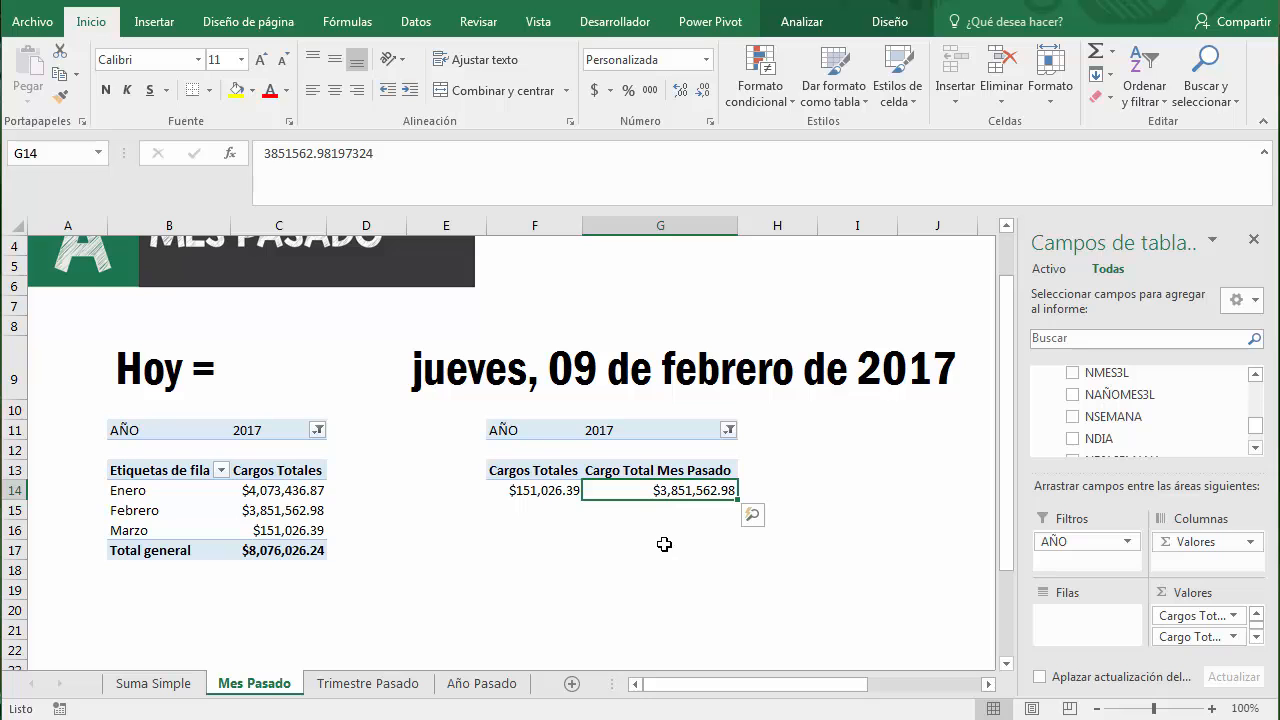
{"action": "left_click_drag", "start_coordinate": [150, 512], "coordinate": [253, 510]}
{"action": "mouse_move", "coordinate": [750, 684]}
{"action": "left_mouse_down"}
{"action": "mouse_move", "coordinate": [843, 686]}
{"action": "mouse_move", "coordinate": [770, 684]}
{"action": "left_mouse_up"}
{"action": "left_click", "coordinate": [664, 464]}
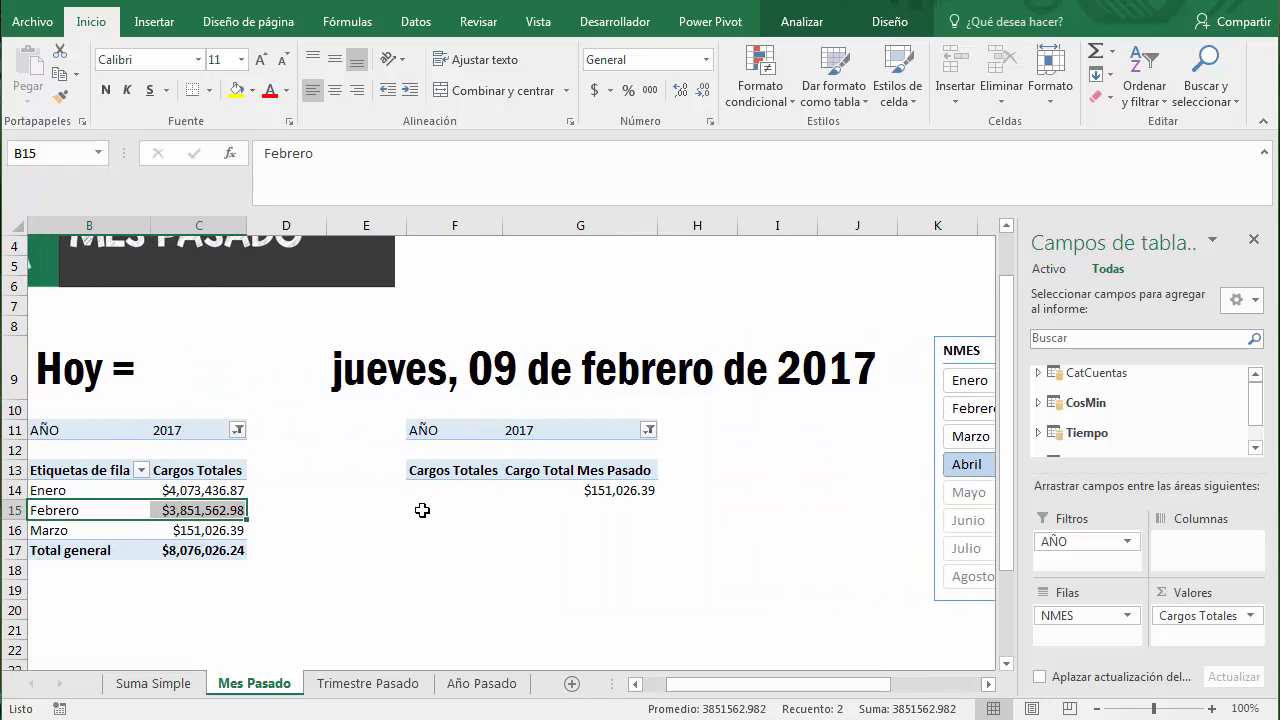
{"action": "left_click", "coordinate": [600, 472]}
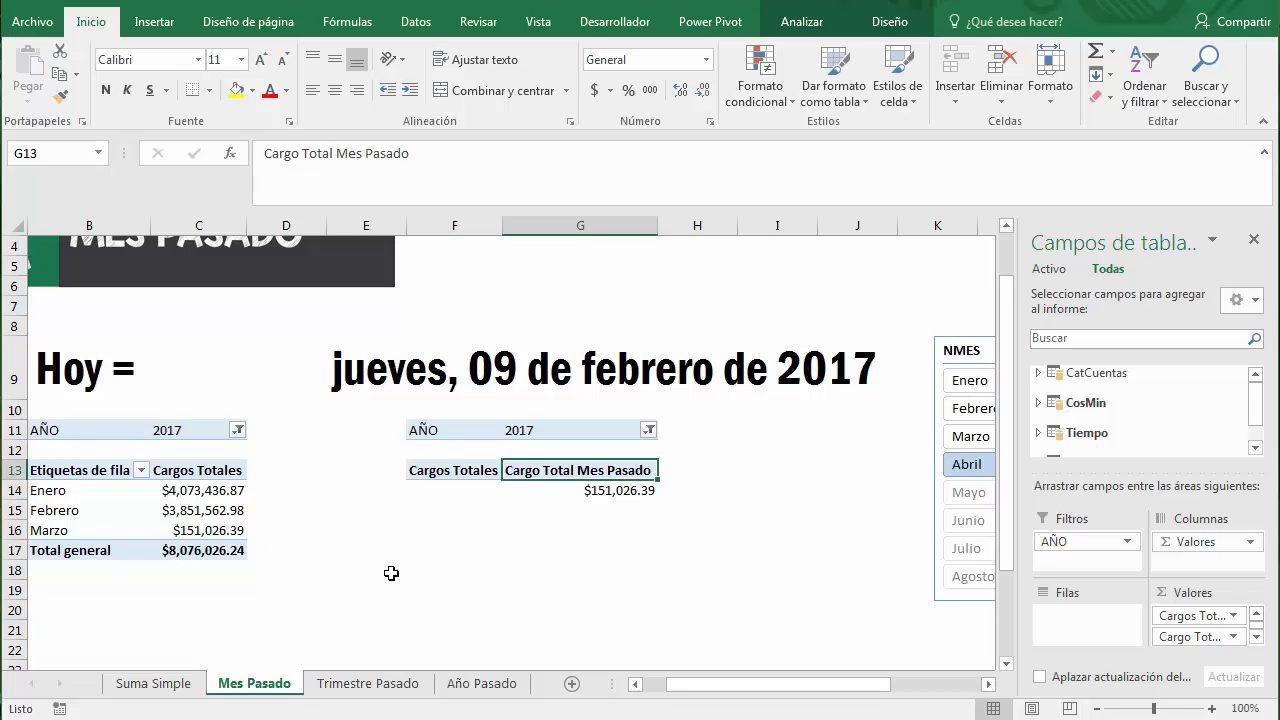
Try to add 2016 alongside 2017 in the AÑO report filter of the pivot table at F13.
{"action": "left_click", "coordinate": [550, 430]}
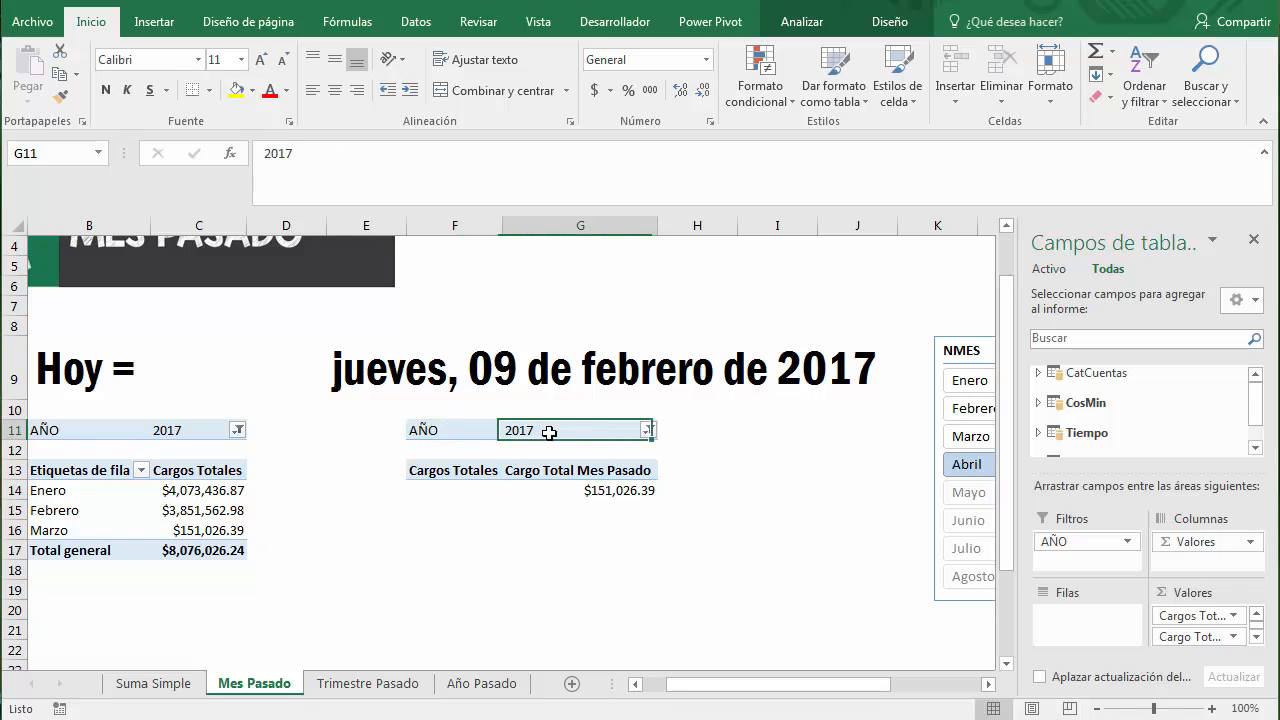
{"action": "left_click", "coordinate": [649, 430]}
{"action": "left_click", "coordinate": [465, 660]}
{"action": "left_click_drag", "start_coordinate": [640, 571], "coordinate": [640, 540]}
{"action": "left_click", "coordinate": [467, 557]}
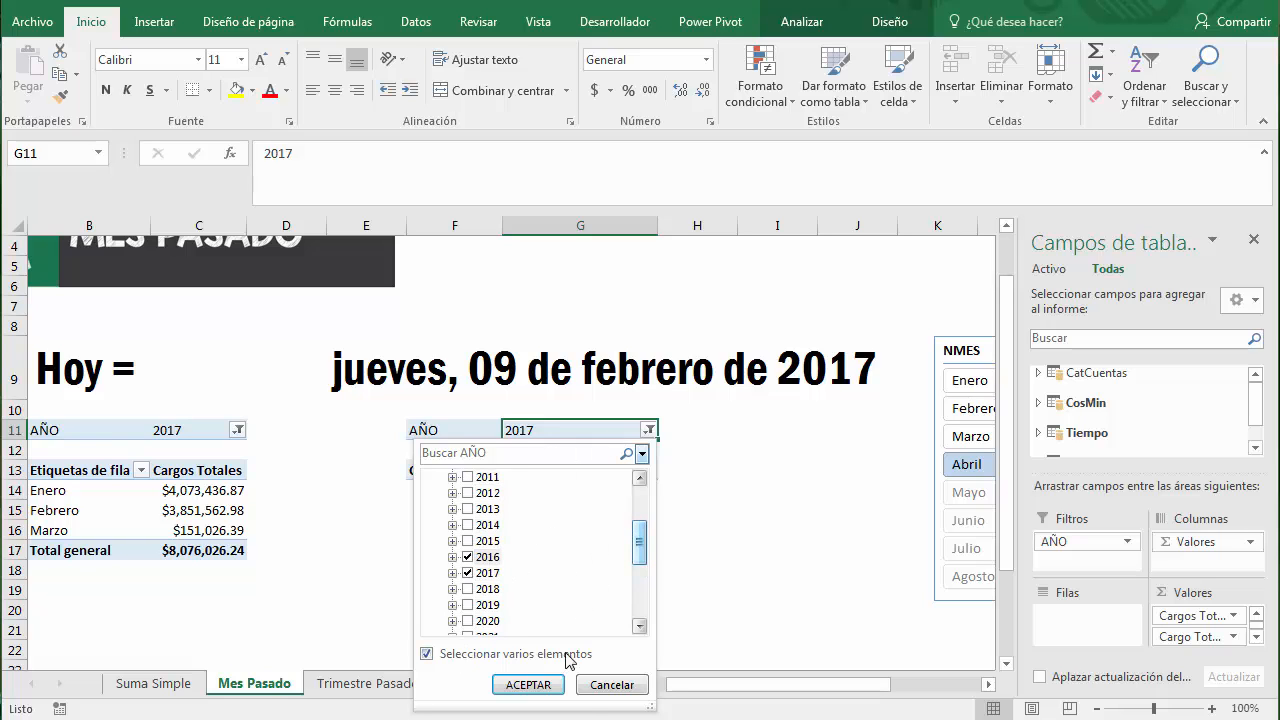
{"action": "left_click", "coordinate": [528, 686]}
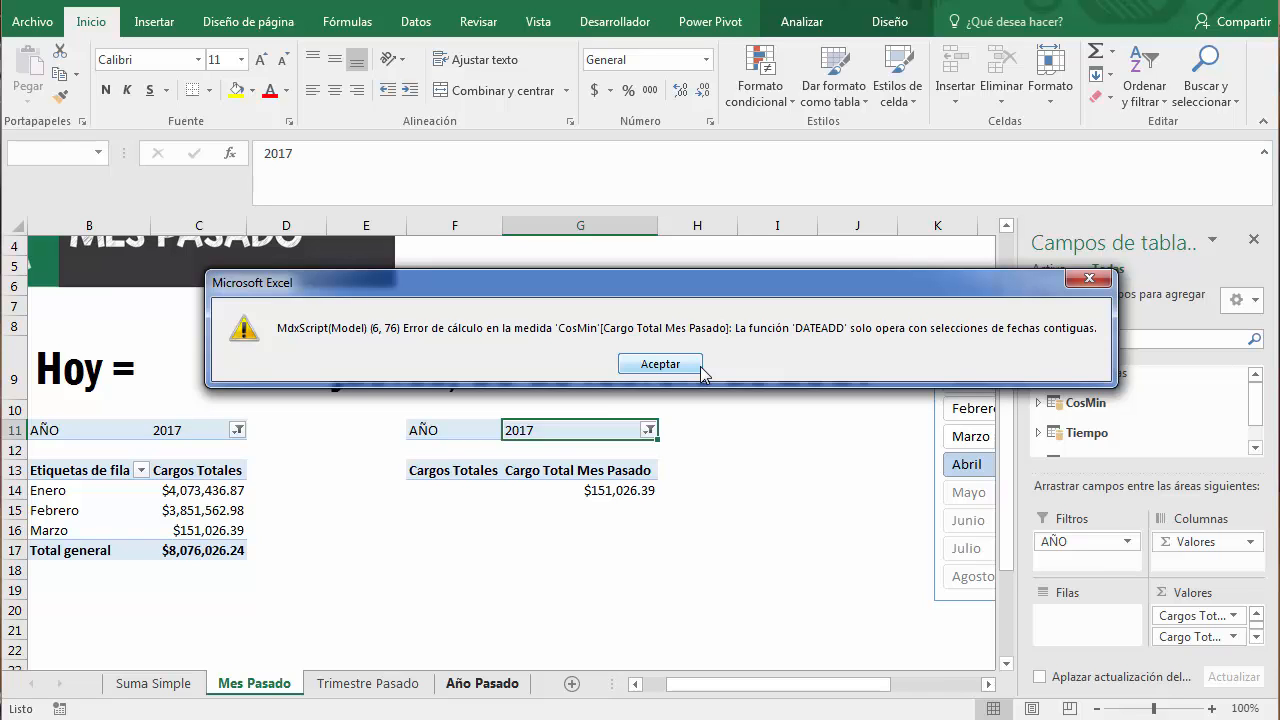
{"action": "left_click", "coordinate": [660, 364]}
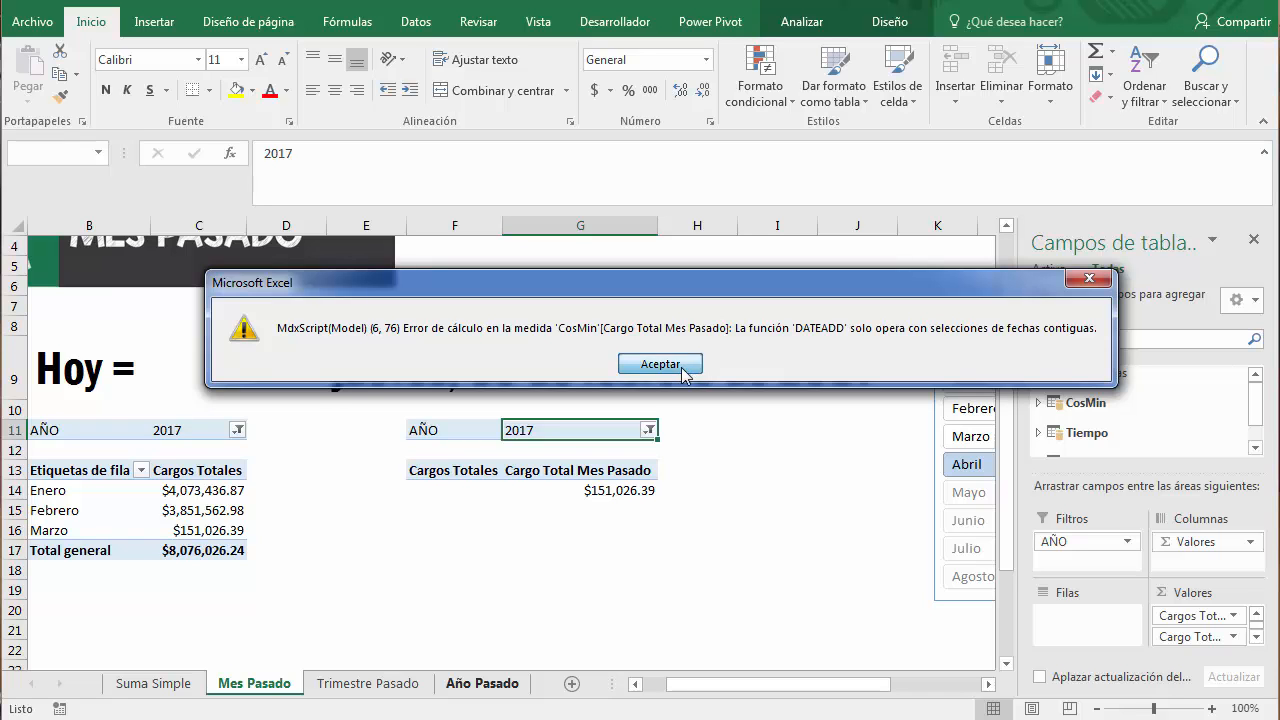
Set the NMES slicer back to Febrero and check the pivot table's two totals.
{"action": "left_click", "coordinate": [588, 490]}
{"action": "left_click", "coordinate": [963, 408]}
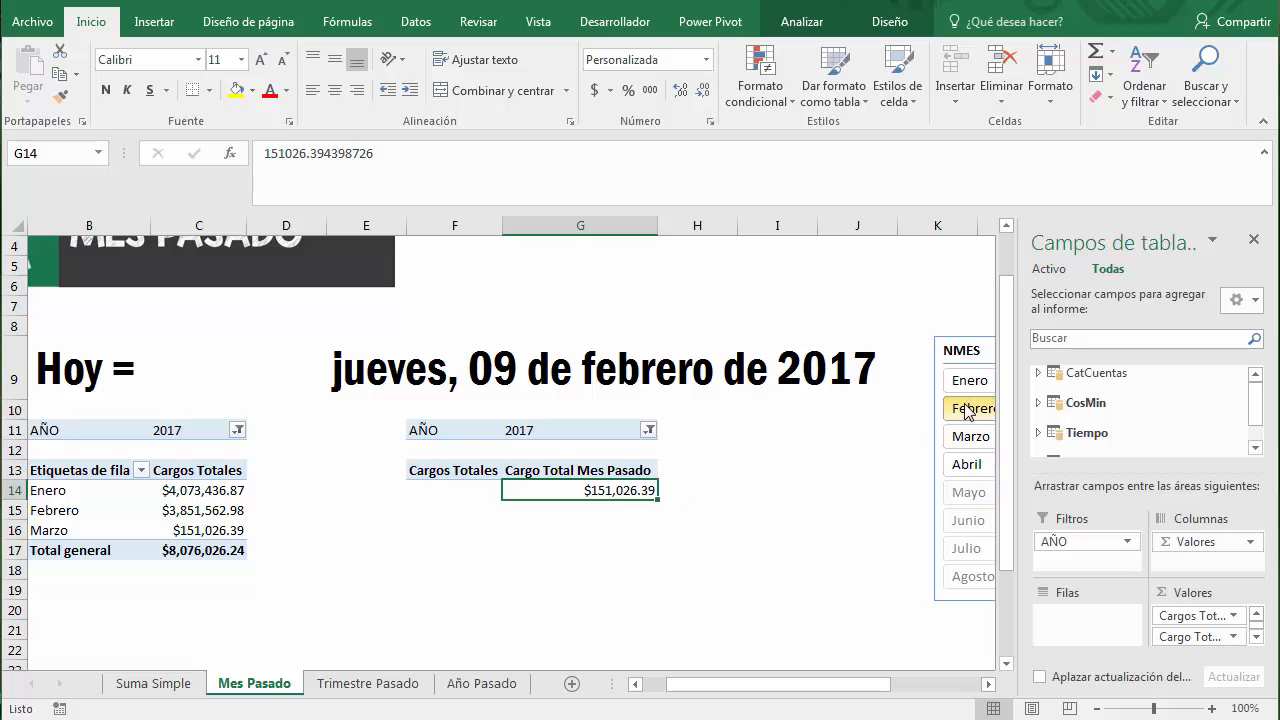
{"action": "left_click", "coordinate": [512, 528]}
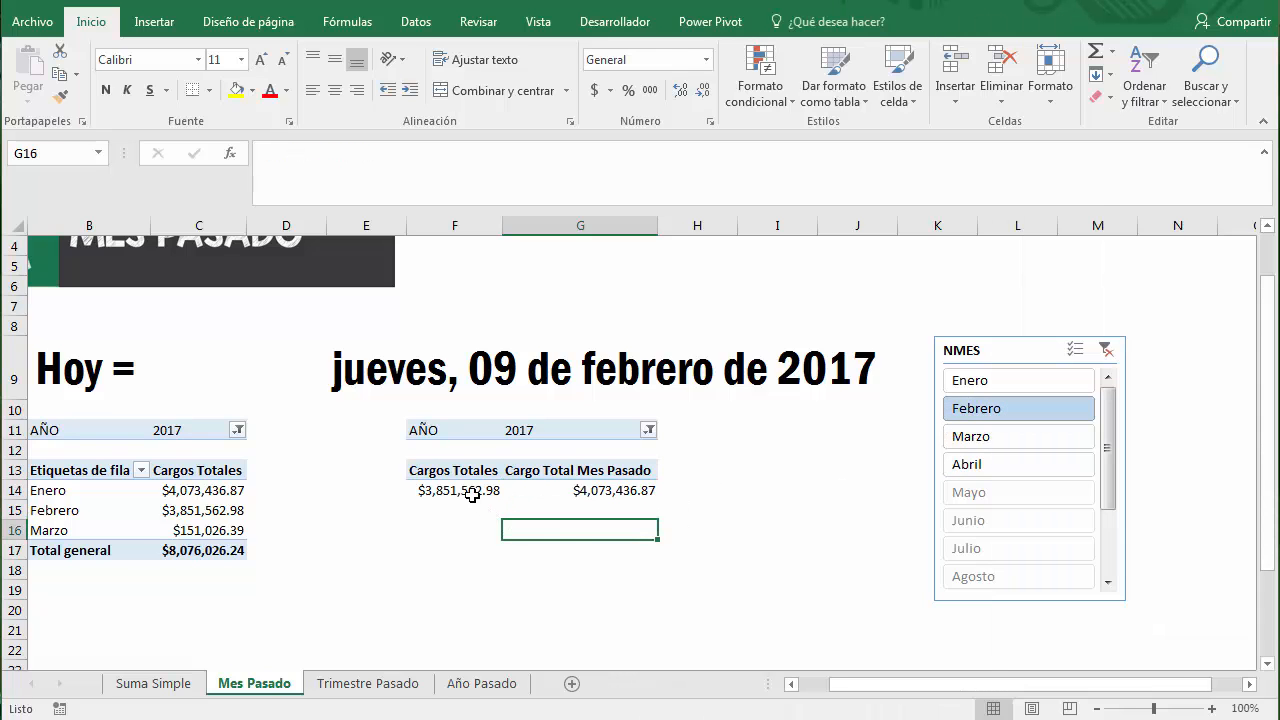
{"action": "left_click", "coordinate": [583, 490]}
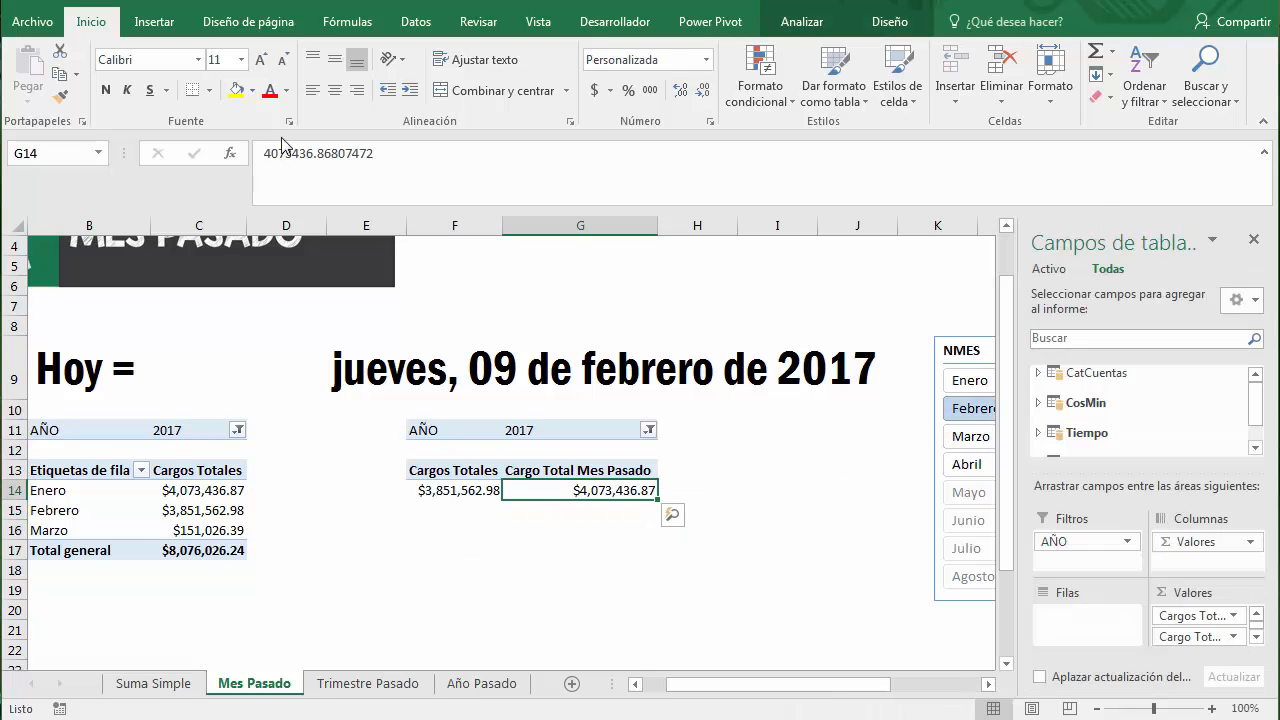
Start a new measure in the CosMin table named Diferencia Mes actual menos mes anterior.
{"action": "left_click", "coordinate": [708, 21]}
{"action": "left_click", "coordinate": [126, 90]}
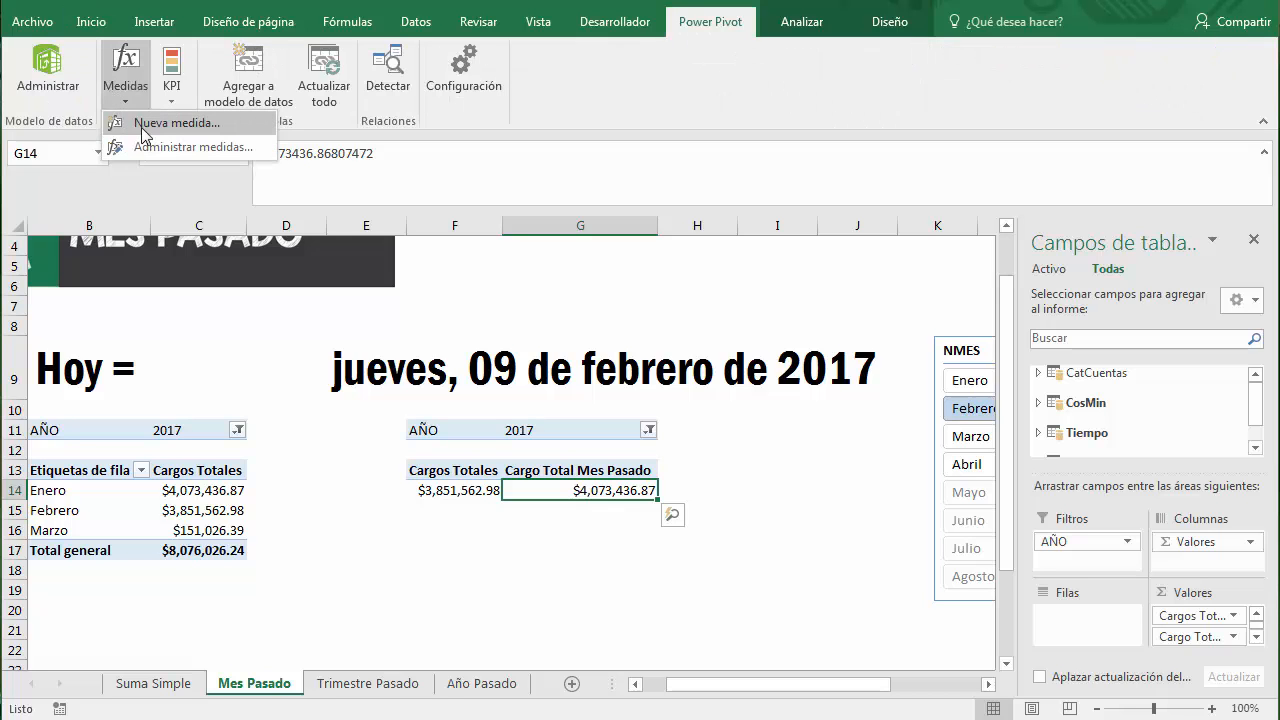
{"action": "left_click", "coordinate": [145, 124]}
{"action": "left_click_drag", "start_coordinate": [541, 209], "coordinate": [393, 208]}
{"action": "type", "text": "Dif"}
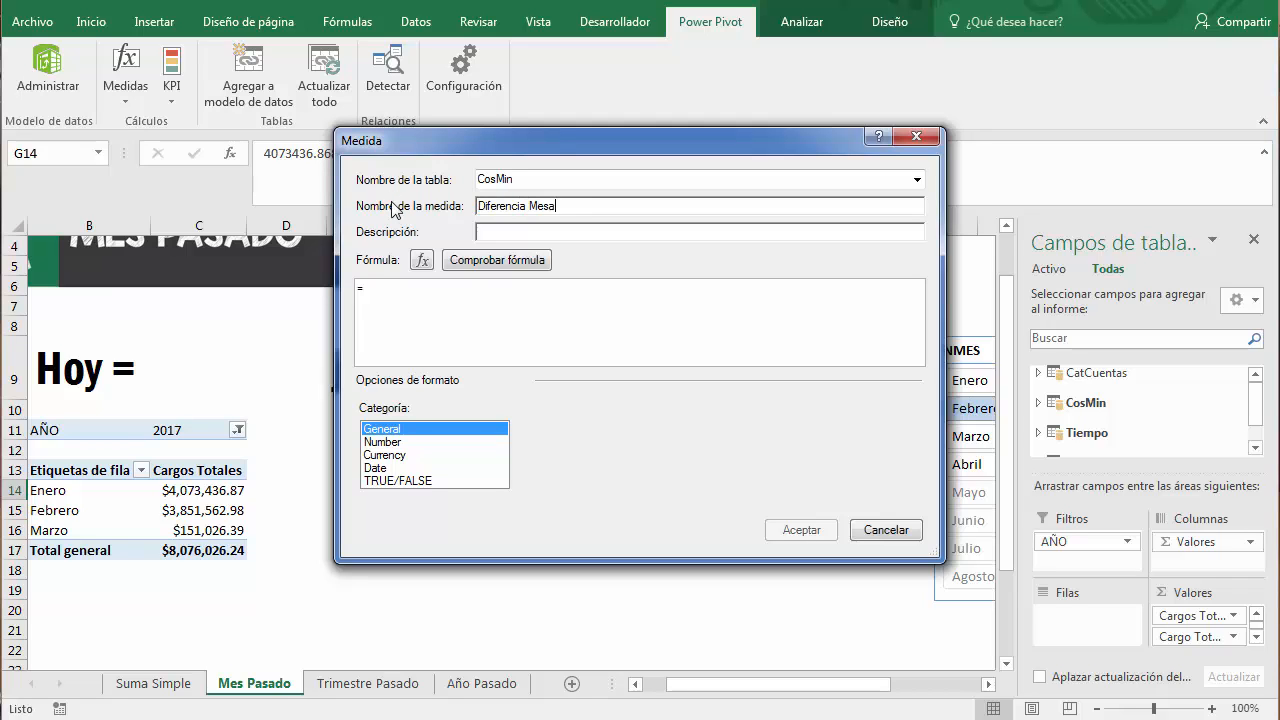
{"action": "type", "text": "erencia Mes actual menos mes ac[Cargos Totales]"}
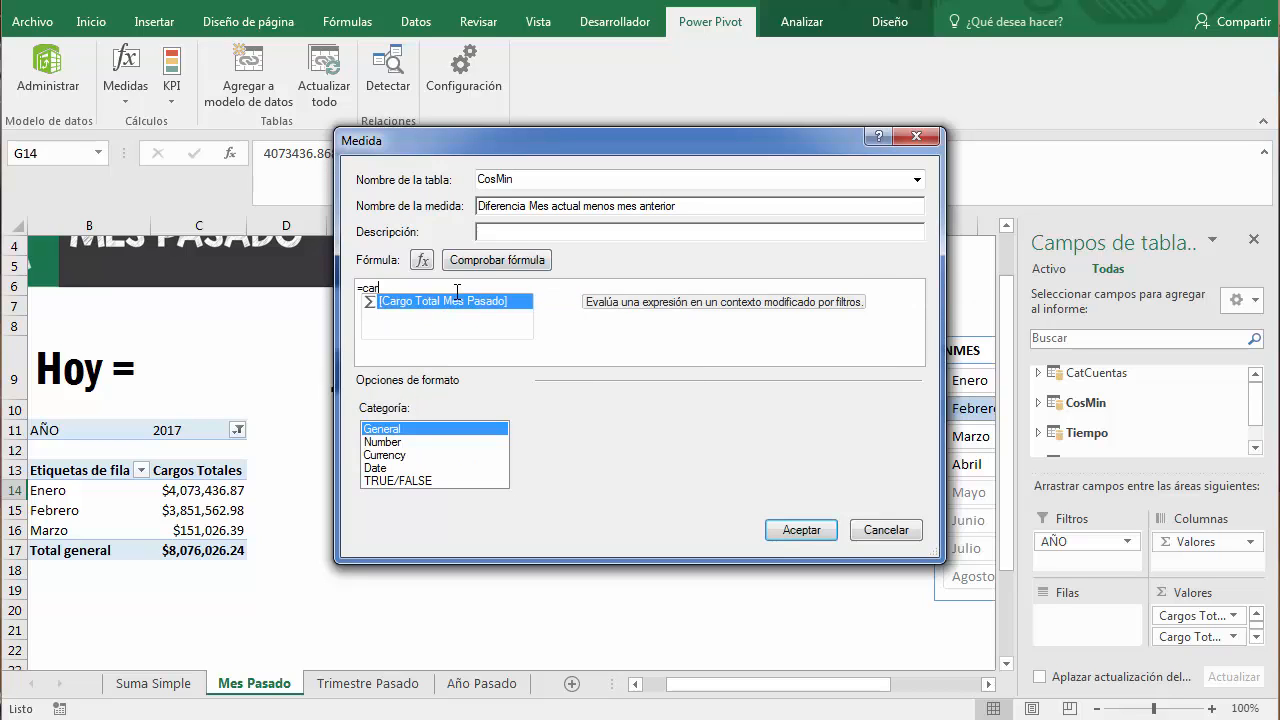
Define the measure as =[Cargos Totales]-[Cargo Total Mes Pasado], format it as Currency and save it.
{"action": "key", "text": "Down"}
{"action": "key", "text": "Tab"}
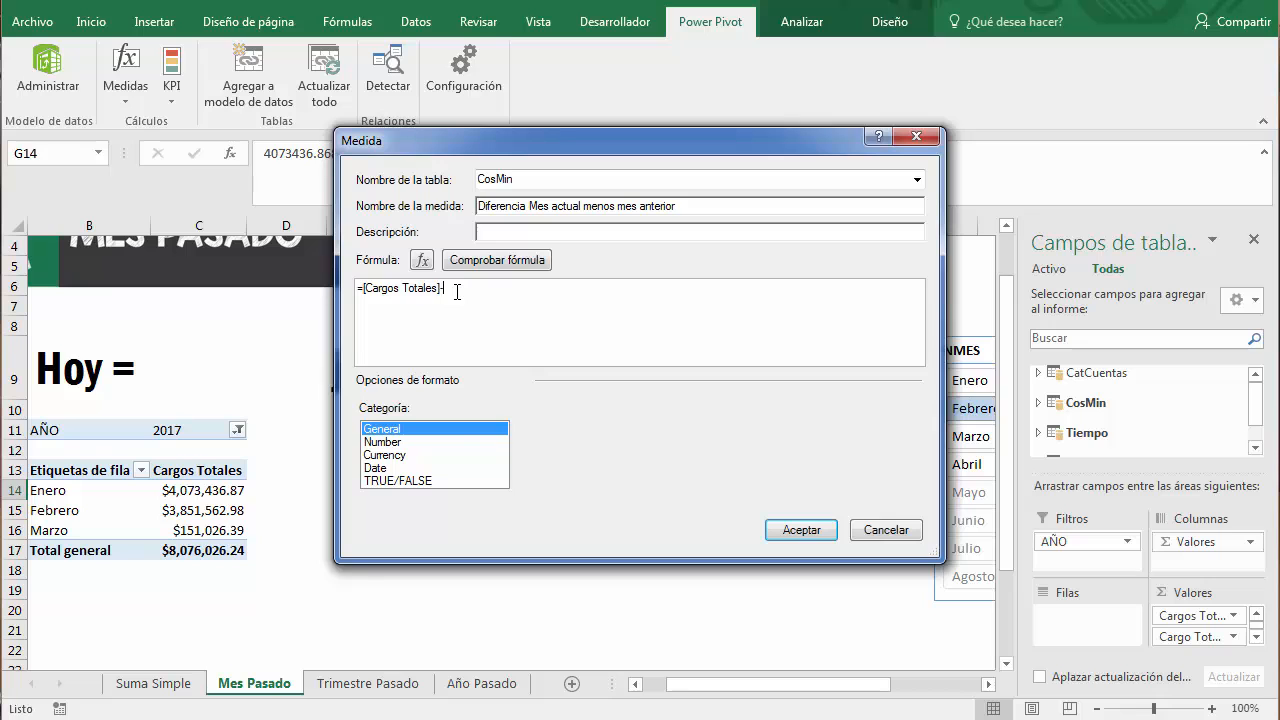
{"action": "type", "text": "-cargo"}
{"action": "double_click", "coordinate": [493, 299]}
{"action": "left_click", "coordinate": [405, 455]}
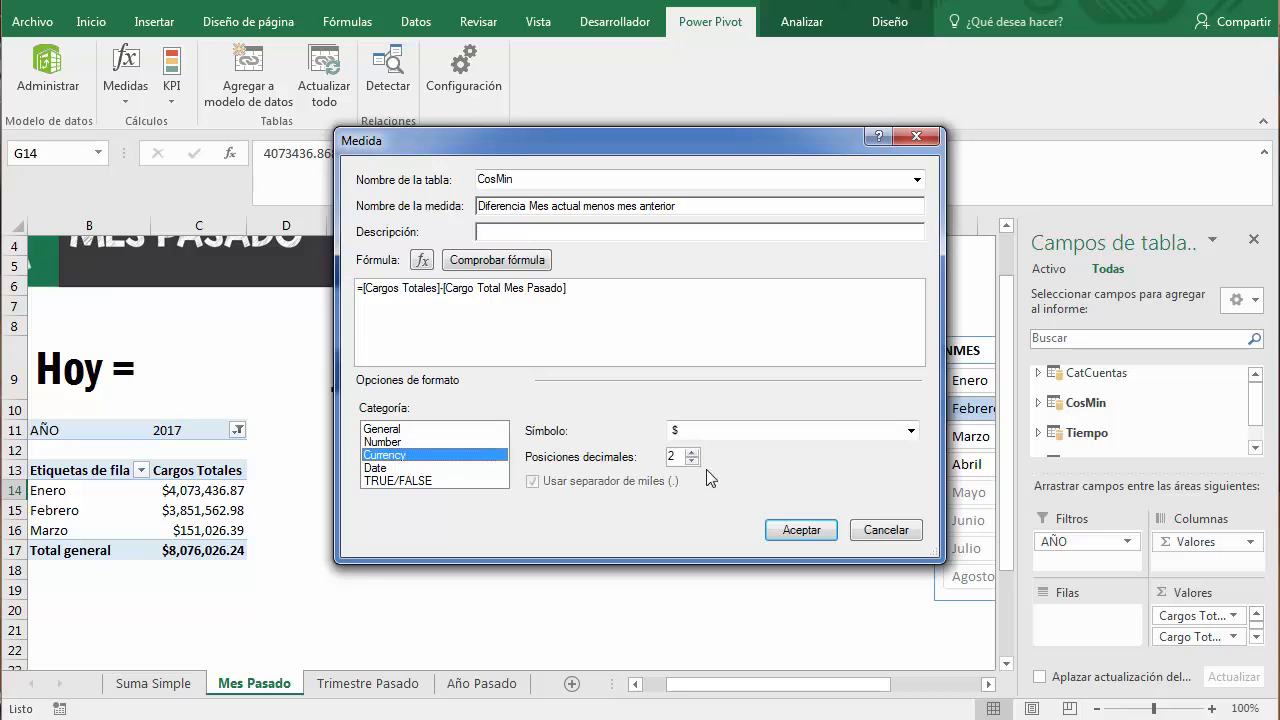
{"action": "left_click", "coordinate": [806, 532]}
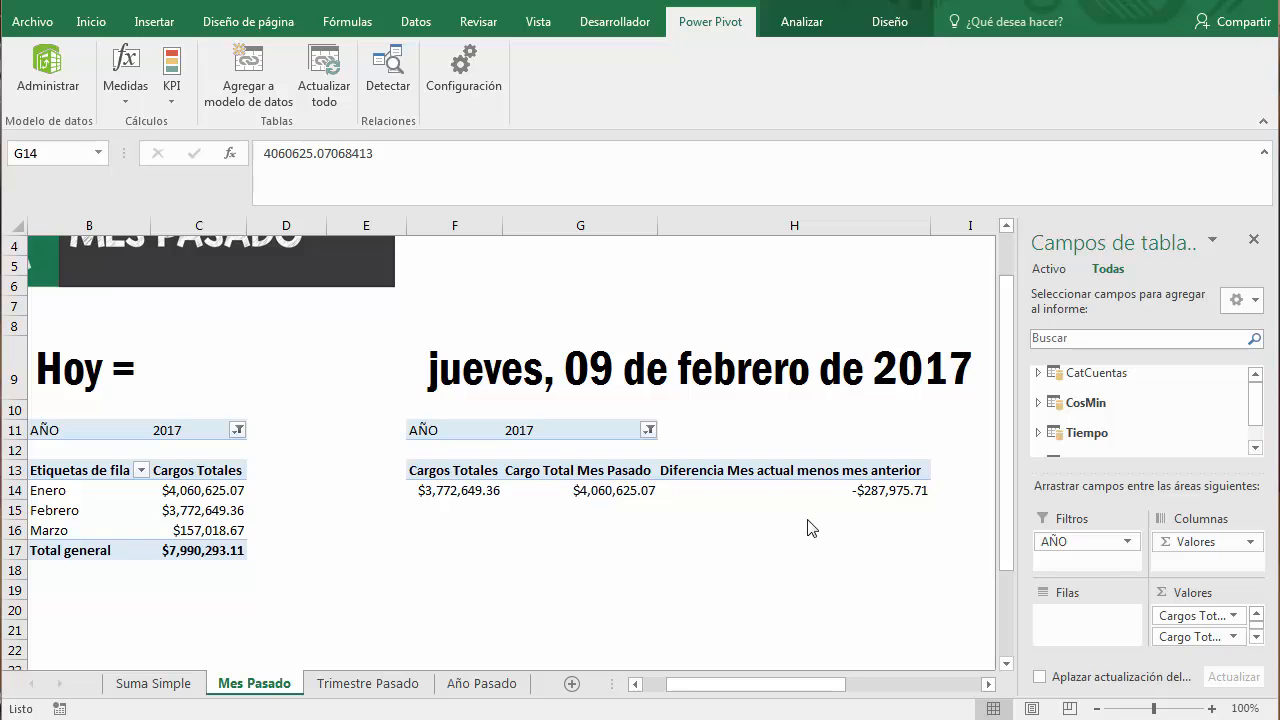
Examine the month-over-month difference for Enero through Abril with the NMES slicer, ending on Febrero.
{"action": "left_click", "coordinate": [800, 490]}
{"action": "left_click_drag", "start_coordinate": [797, 684], "coordinate": [866, 684]}
{"action": "left_click", "coordinate": [895, 440]}
{"action": "left_click", "coordinate": [866, 469]}
{"action": "left_click", "coordinate": [866, 408]}
{"action": "left_click", "coordinate": [866, 380]}
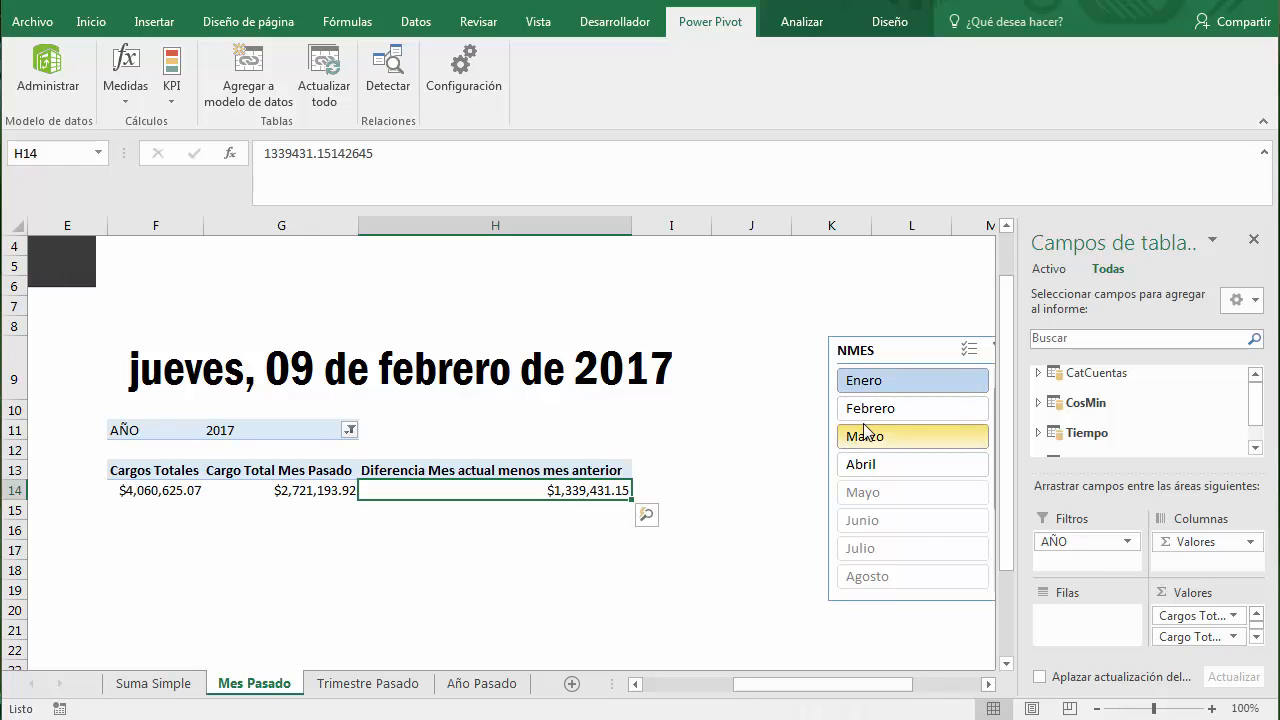
{"action": "left_click", "coordinate": [868, 407]}
{"action": "left_click", "coordinate": [866, 436]}
{"action": "left_click", "coordinate": [870, 404]}
{"action": "left_click", "coordinate": [866, 380]}
{"action": "left_click", "coordinate": [866, 436]}
{"action": "left_click", "coordinate": [868, 407]}
{"action": "left_click", "coordinate": [865, 440]}
{"action": "left_click", "coordinate": [866, 463]}
{"action": "left_click", "coordinate": [866, 437]}
{"action": "left_click", "coordinate": [867, 409]}
{"action": "left_click", "coordinate": [869, 383]}
{"action": "left_click", "coordinate": [872, 408]}
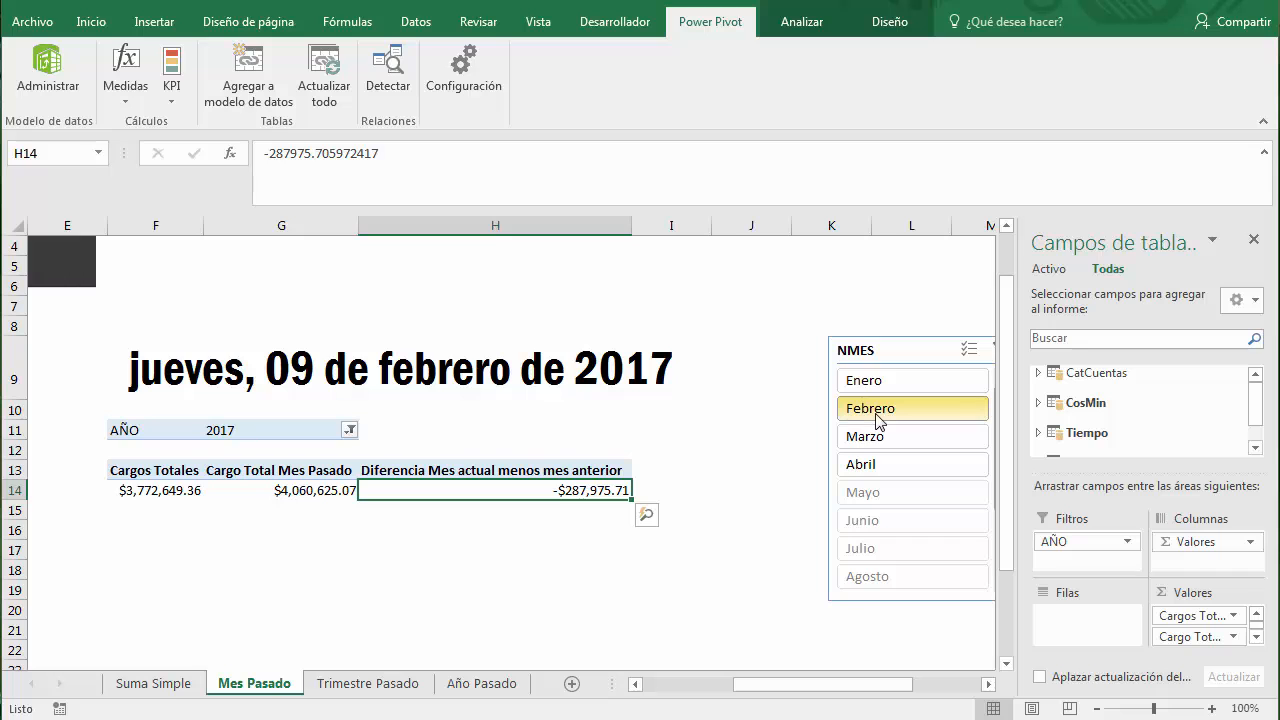
Insert a pivot table based on the workbook's data model at cell B11 of the Trimestre Pasado sheet.
{"action": "left_click", "coordinate": [368, 683]}
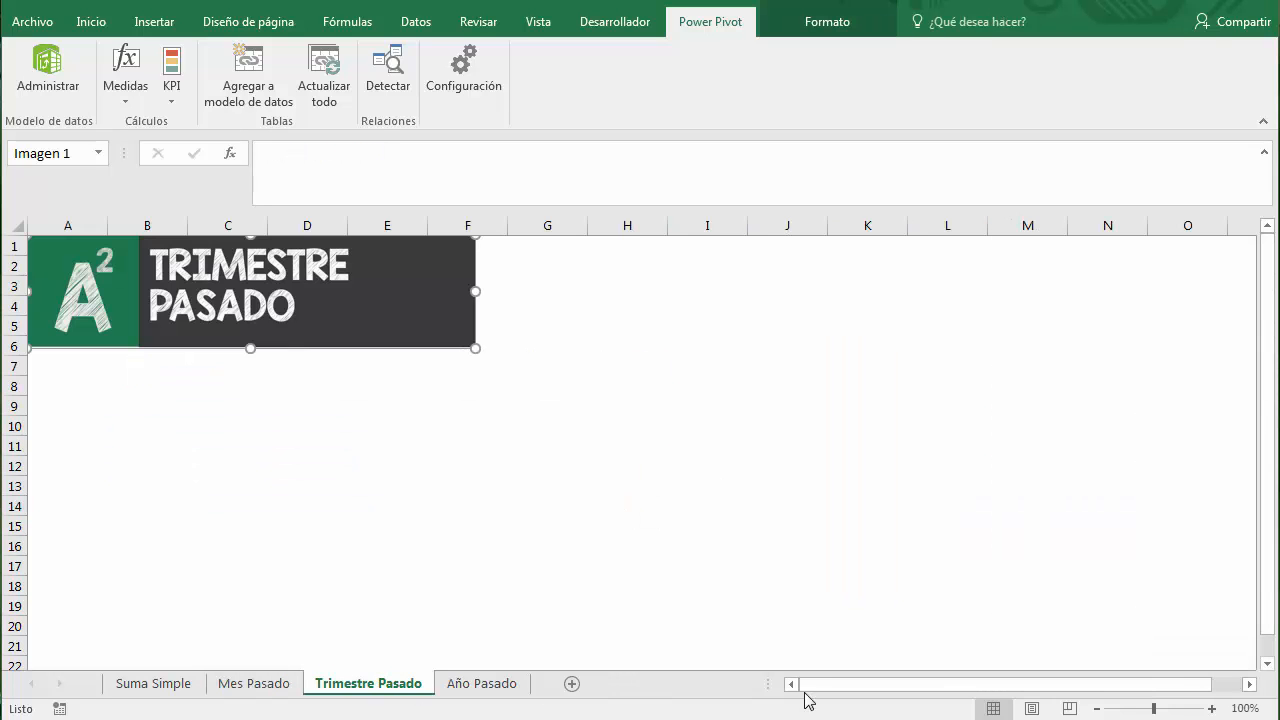
{"action": "left_click", "coordinate": [166, 447]}
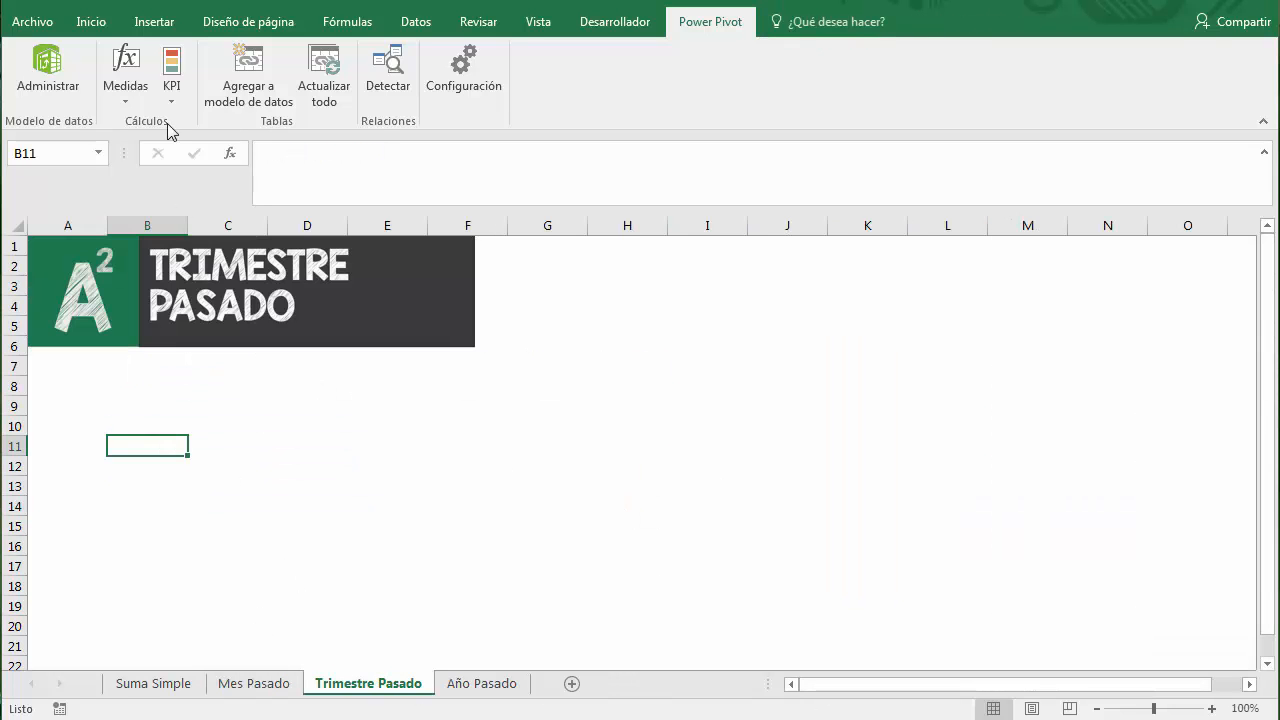
{"action": "left_click", "coordinate": [154, 21]}
{"action": "left_click", "coordinate": [30, 72]}
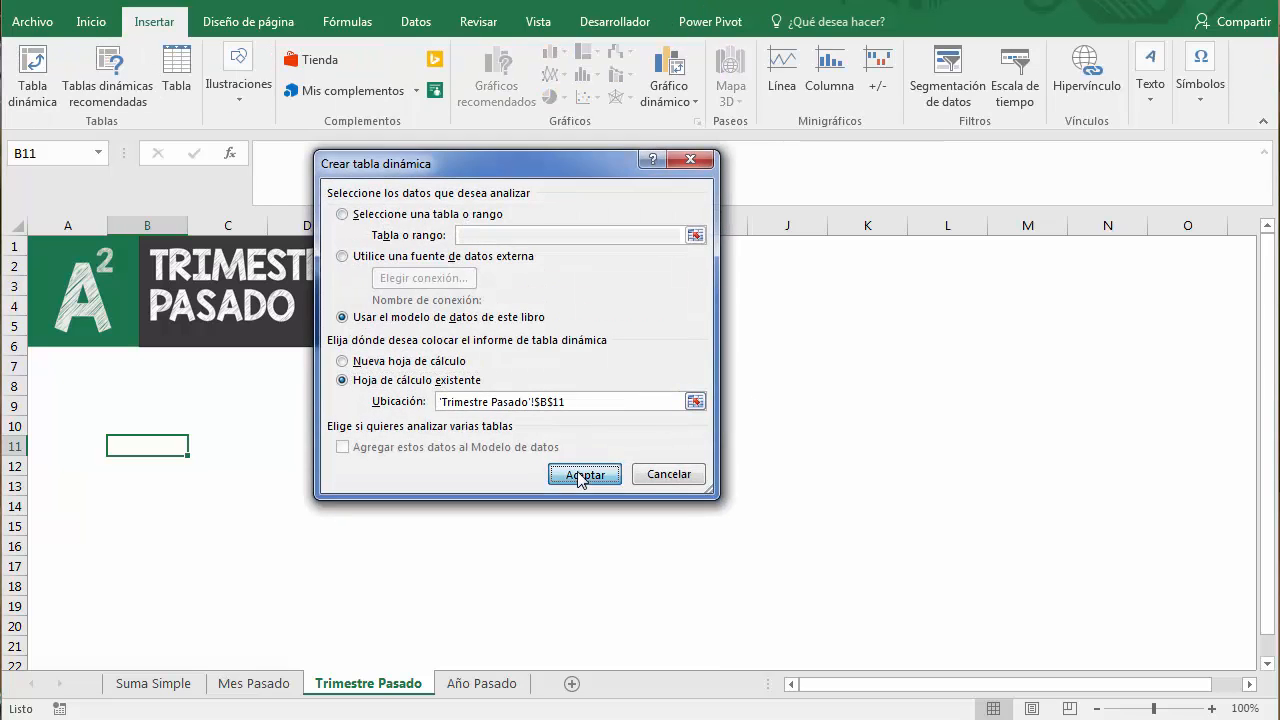
{"action": "left_click", "coordinate": [585, 472]}
Start a new measure in the CosMin table named Cargo Total Trimestre Pasado.
{"action": "left_click", "coordinate": [710, 21]}
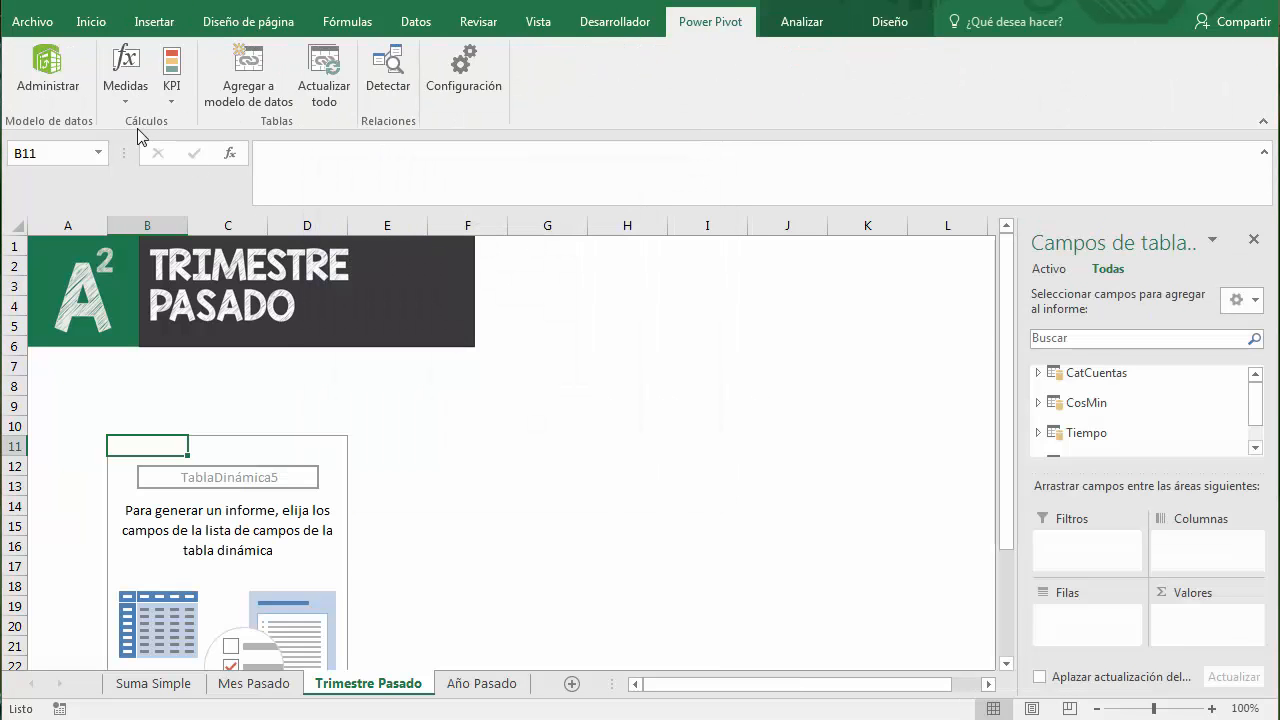
{"action": "left_click", "coordinate": [126, 72]}
{"action": "left_click", "coordinate": [189, 122]}
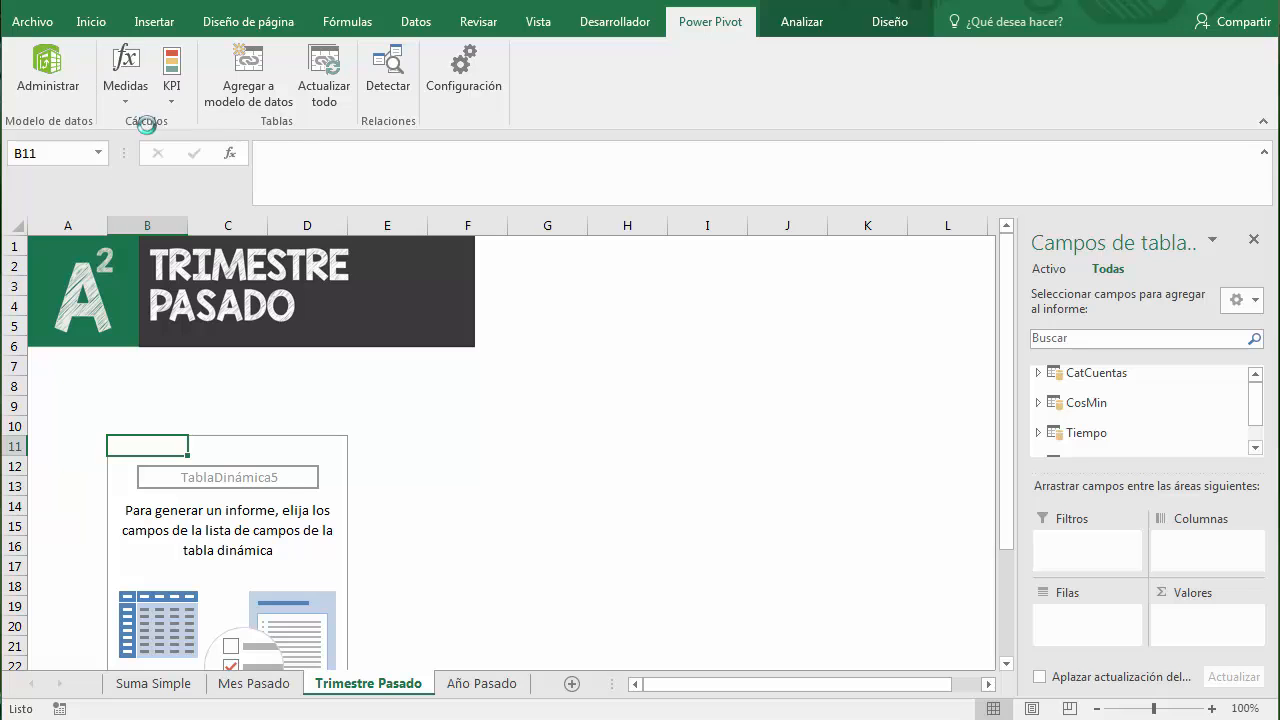
{"action": "type", "text": "Ca"}
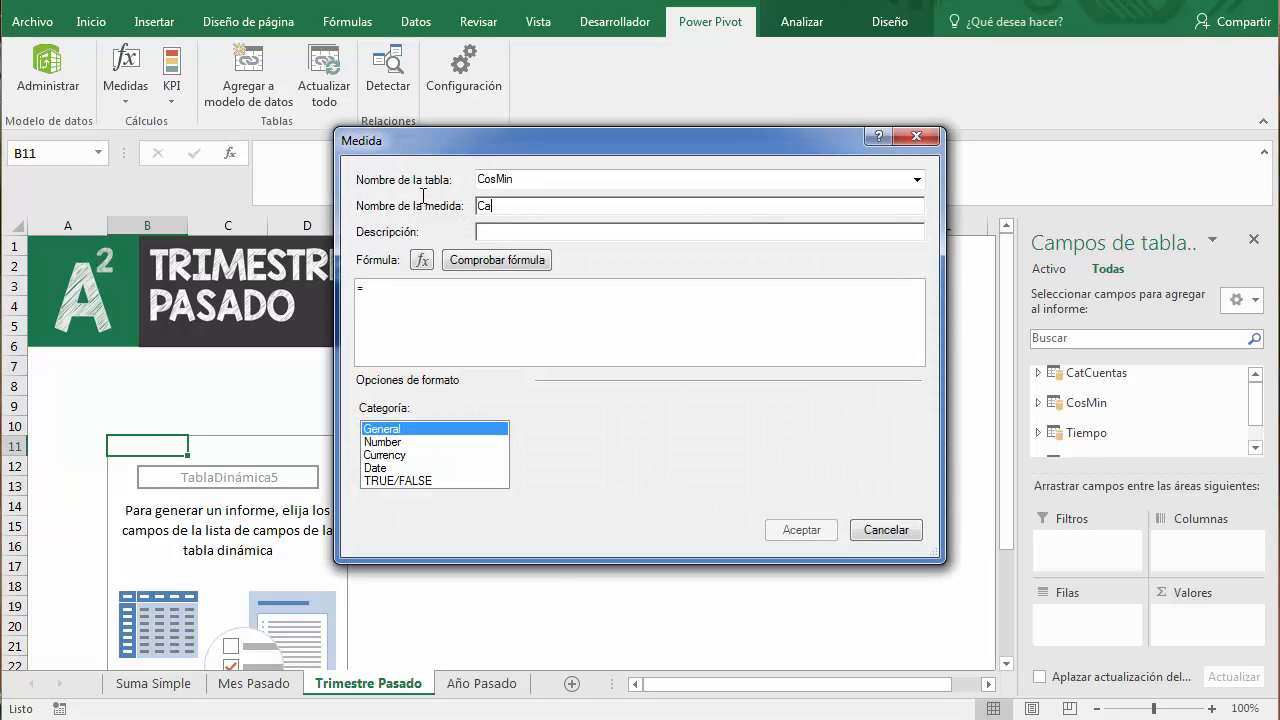
{"action": "type", "text": "rgo Total Trimestres Pasado"}
{"action": "key", "text": "Tab"}
{"action": "key", "text": "Tab"}
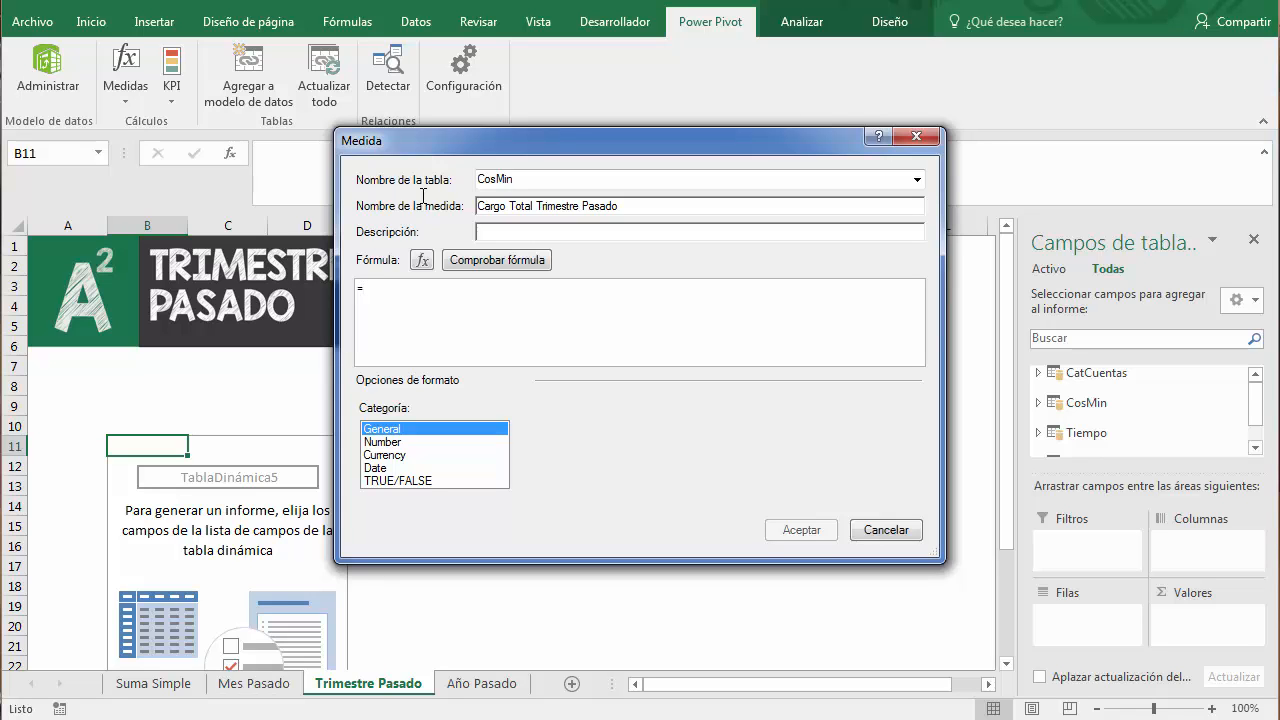
Begin the measure's formula with CALCULATE and [Cargos Totales] as the expression.
{"action": "type", "text": "Calcualte"}
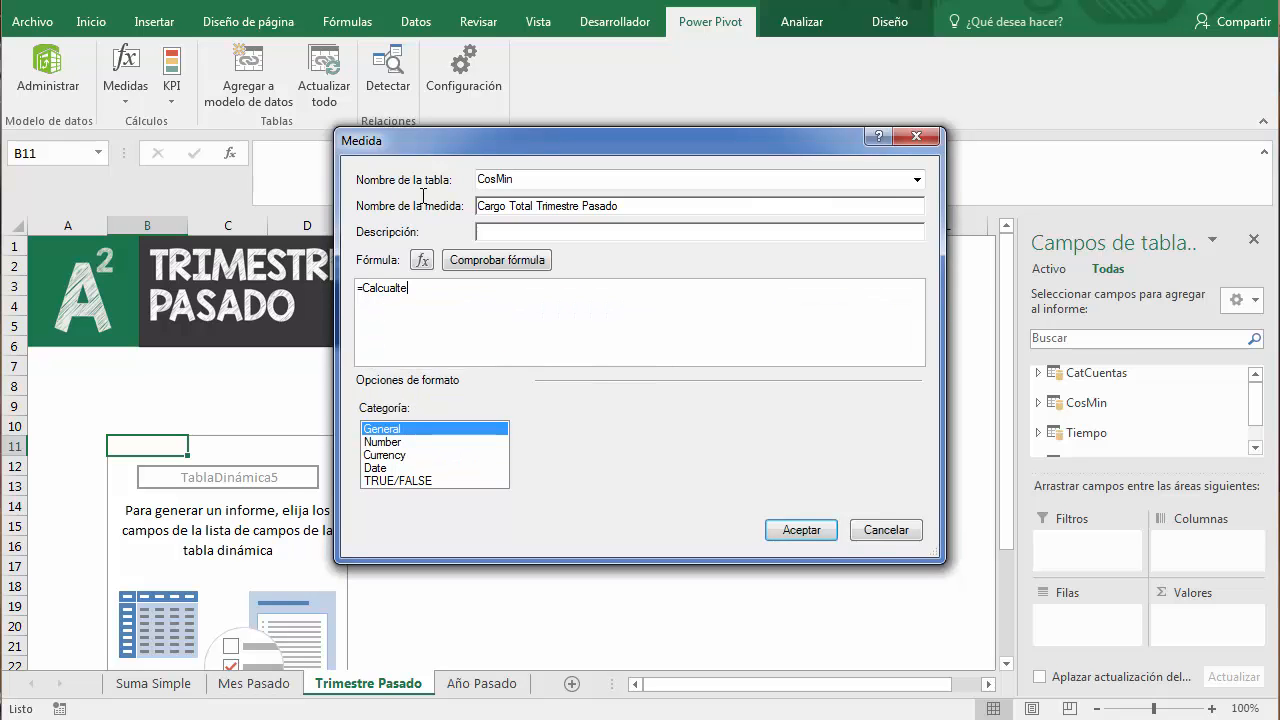
{"action": "key", "text": "BackSpace"}
{"action": "key", "text": "Tab"}
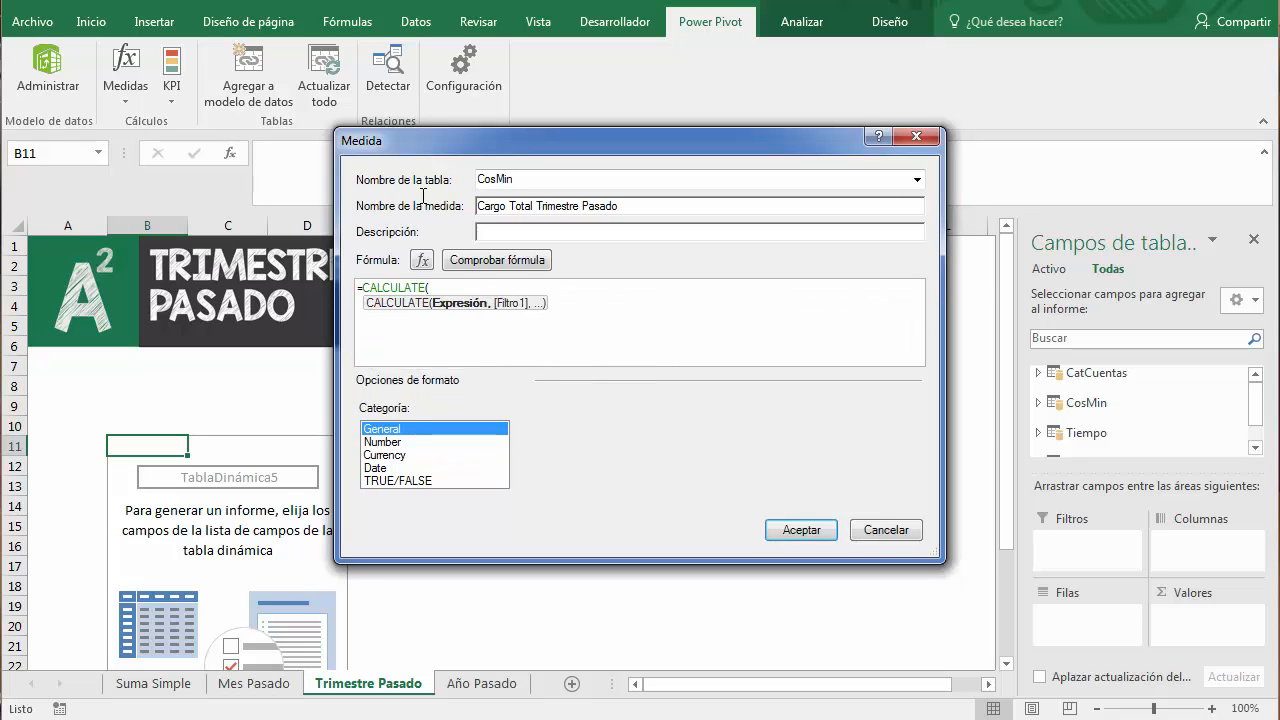
{"action": "type", "text": "car"}
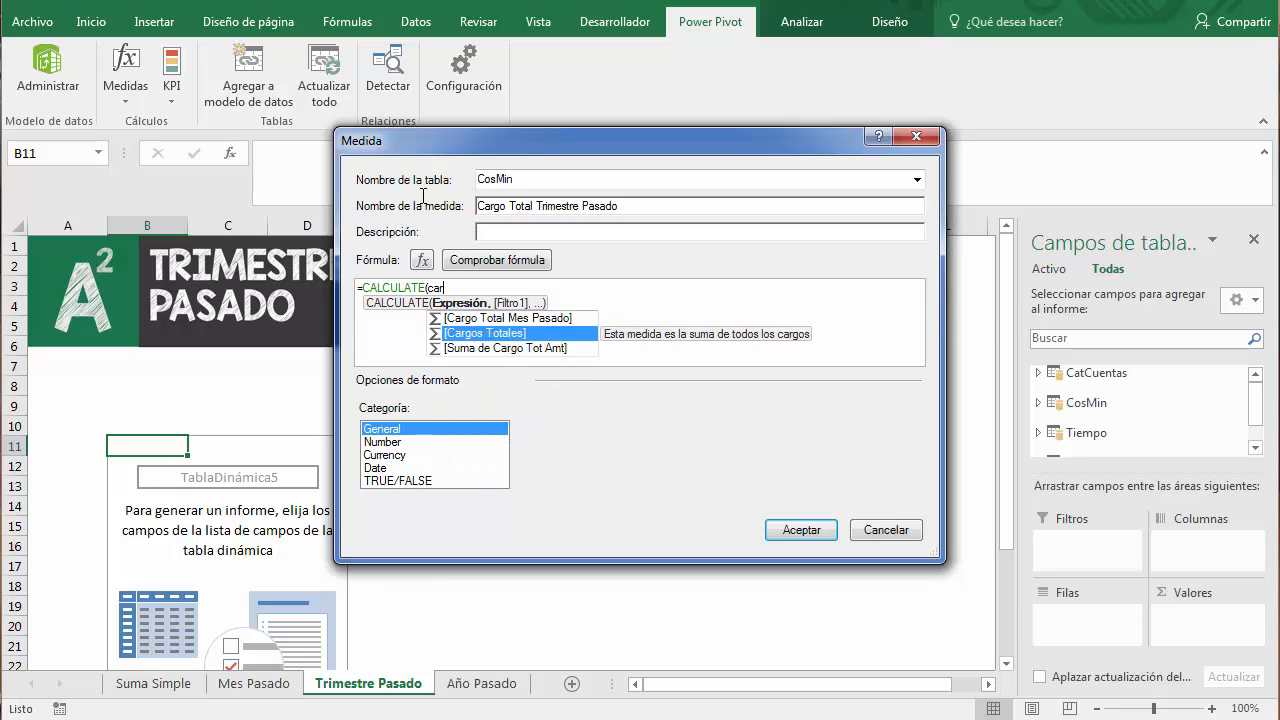
{"action": "key", "text": "Tab"}
{"action": "type", "text": ","}
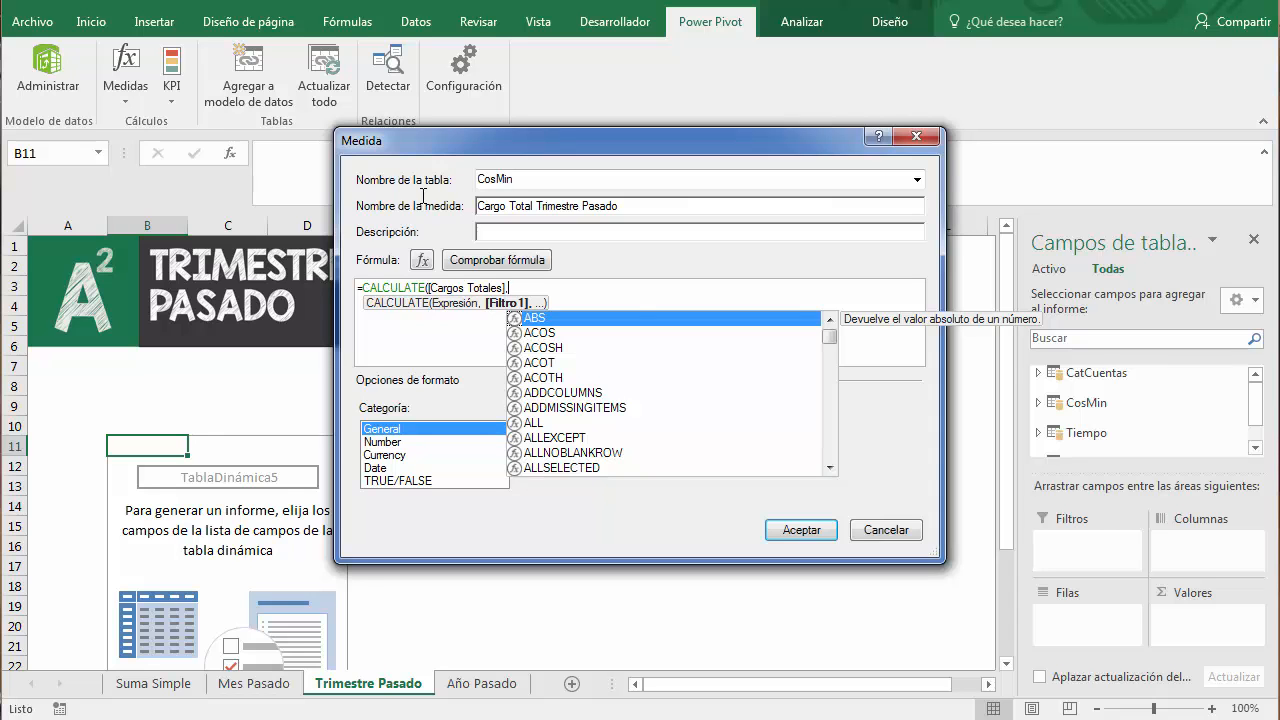
Complete the formula with the filter DATEADD(Tiempo[FECHA],-1,QUARTER) and close both parentheses.
{"action": "type", "text": "dateadd("}
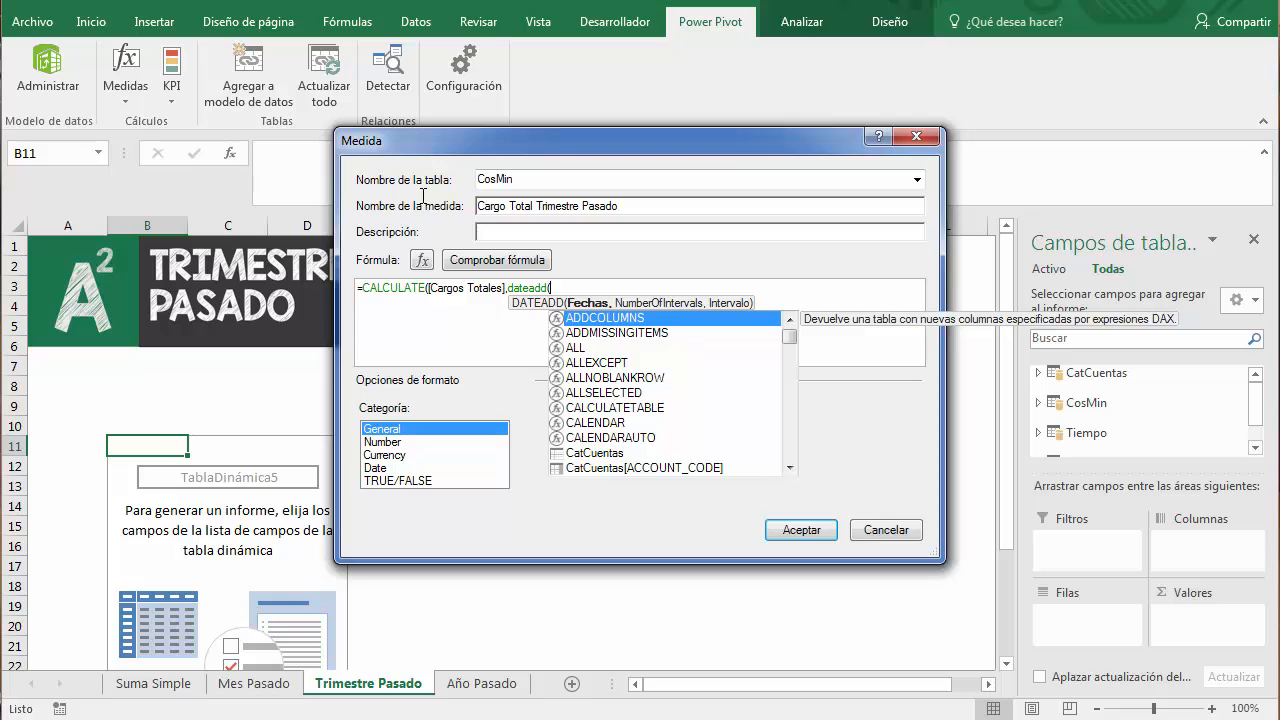
{"action": "type", "text": "tiempo"}
{"action": "key", "text": "Down"}
{"action": "key", "text": "Down"}
{"action": "key", "text": "Down"}
{"action": "key", "text": "Down"}
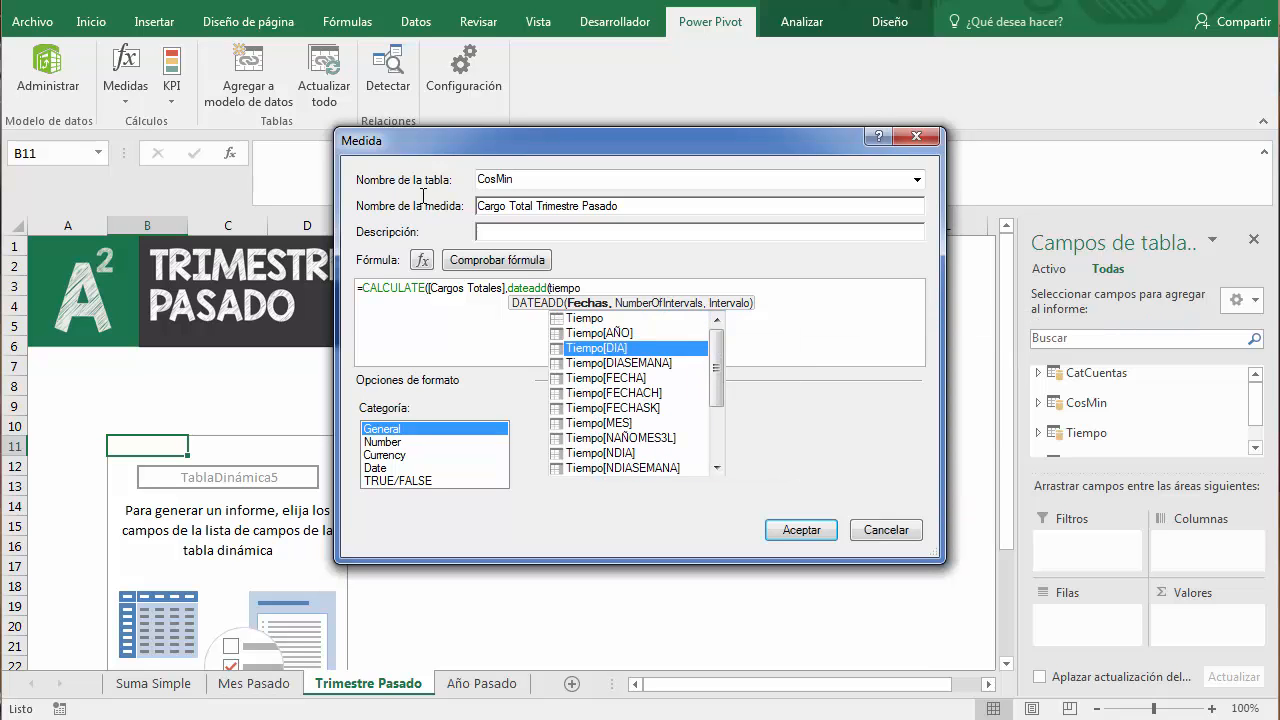
{"action": "key", "text": "Tab"}
{"action": "type", "text": ",-1"}
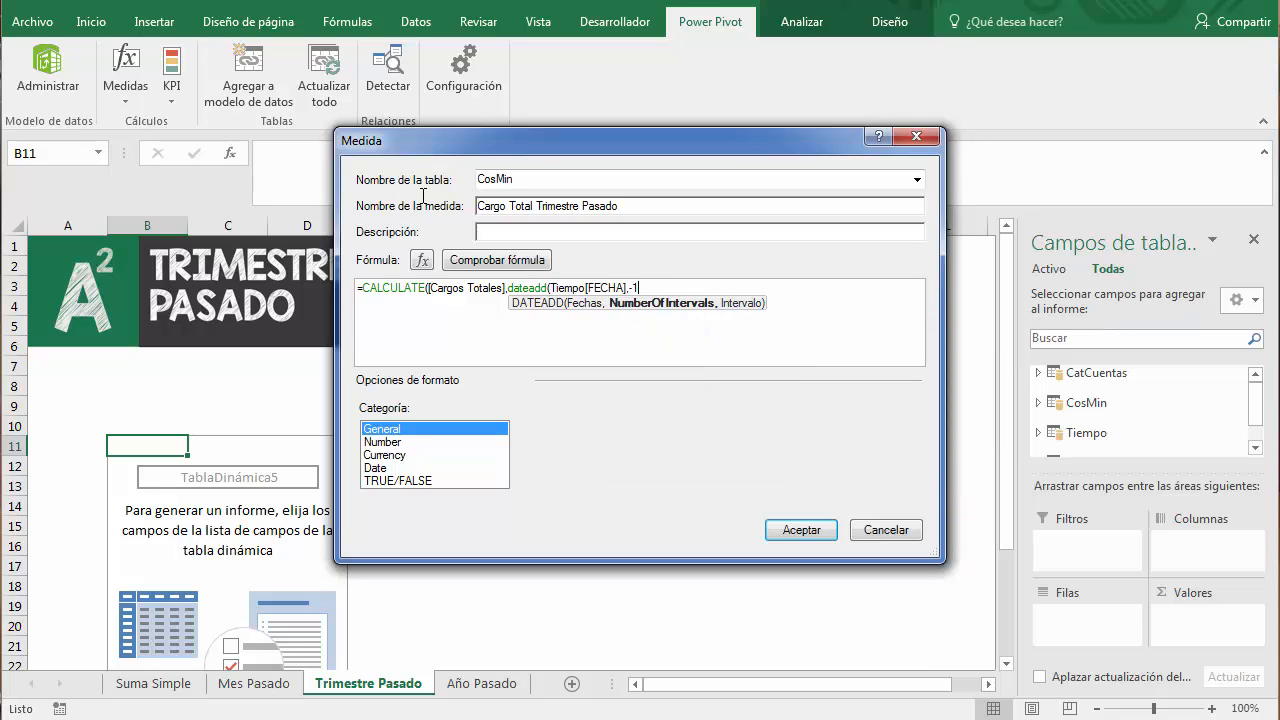
{"action": "type", "text": ","}
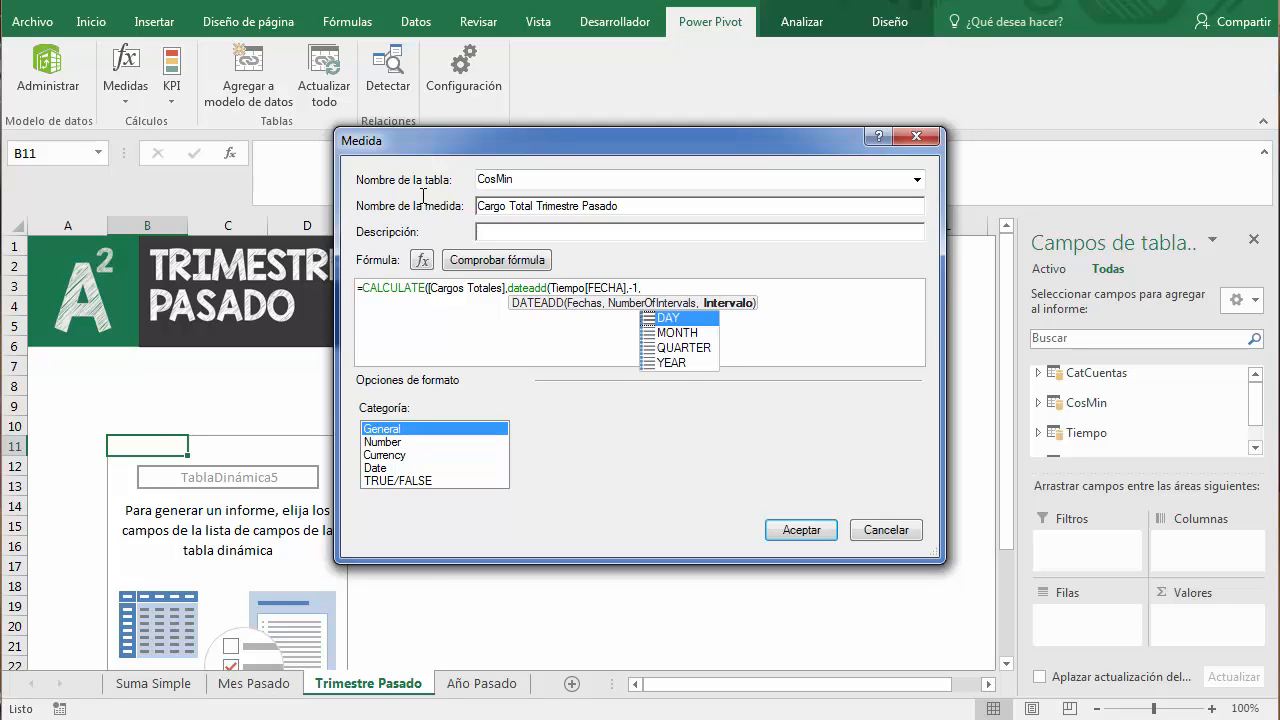
{"action": "double_click", "coordinate": [684, 348]}
{"action": "type", "text": ")"}
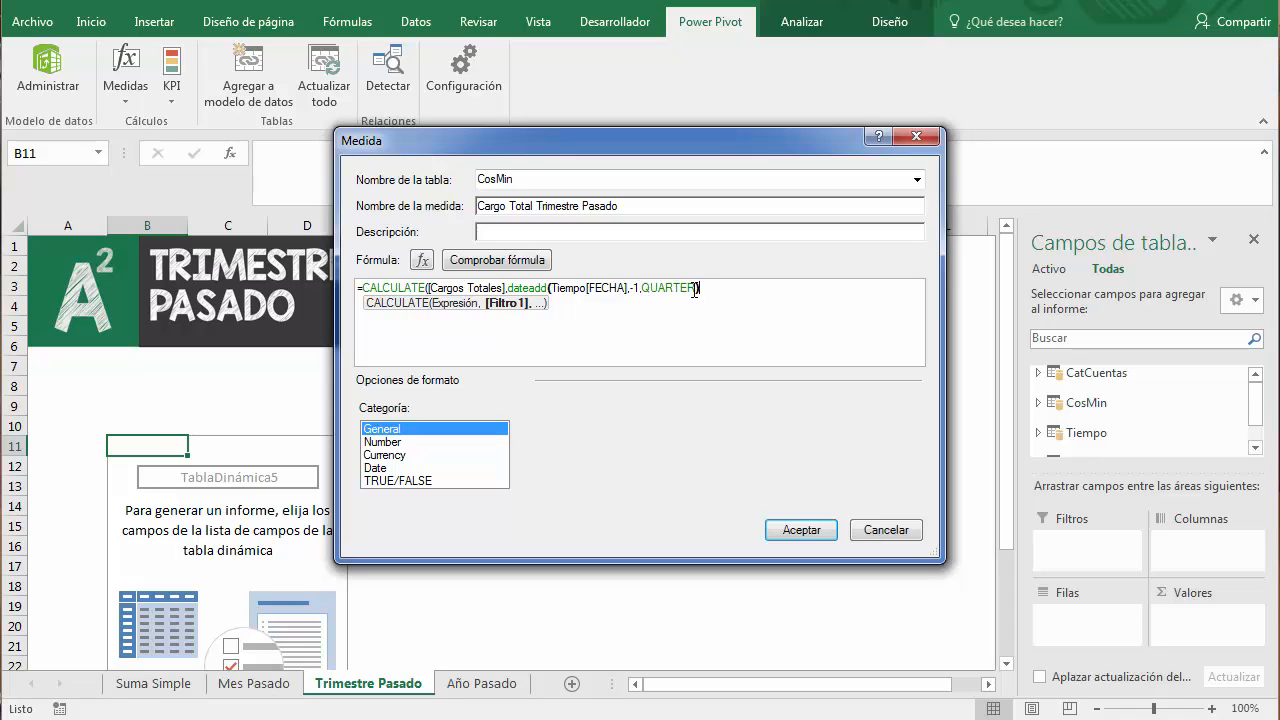
{"action": "type", "text": ")"}
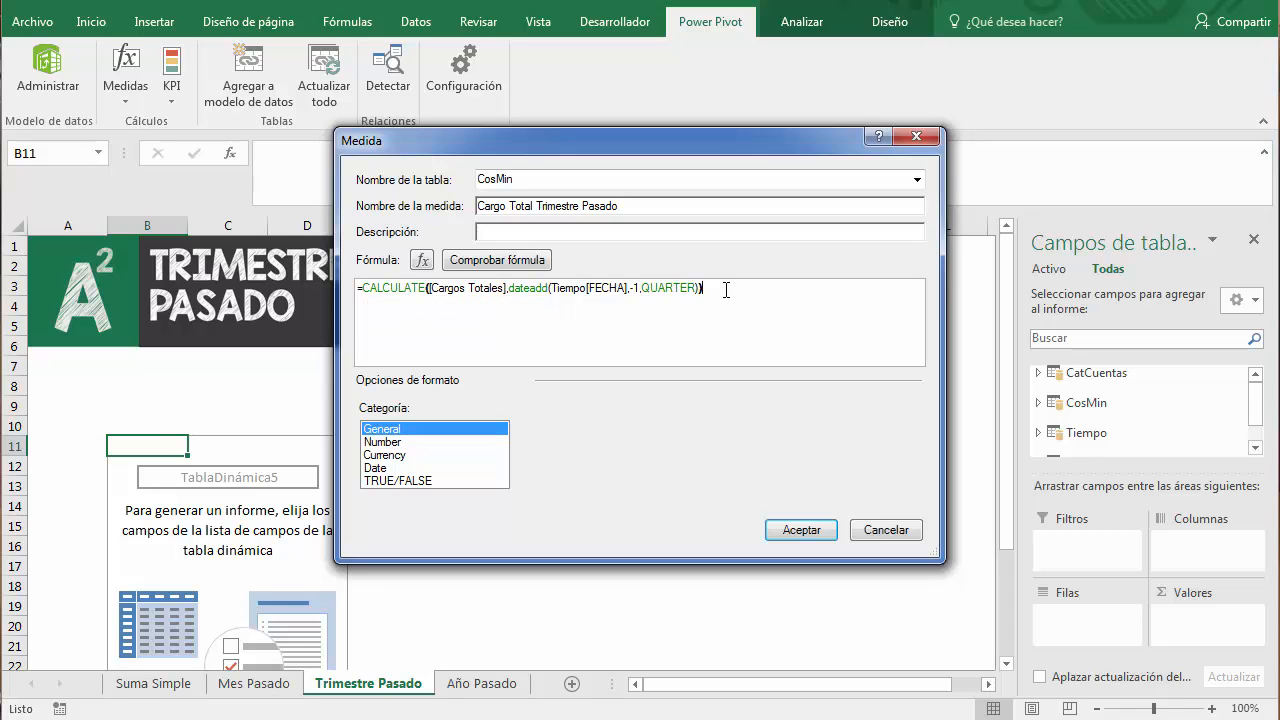
Check the past-quarter formula for errors, format the measure as Currency and save it.
{"action": "left_click", "coordinate": [513, 265]}
{"action": "left_click", "coordinate": [390, 557]}
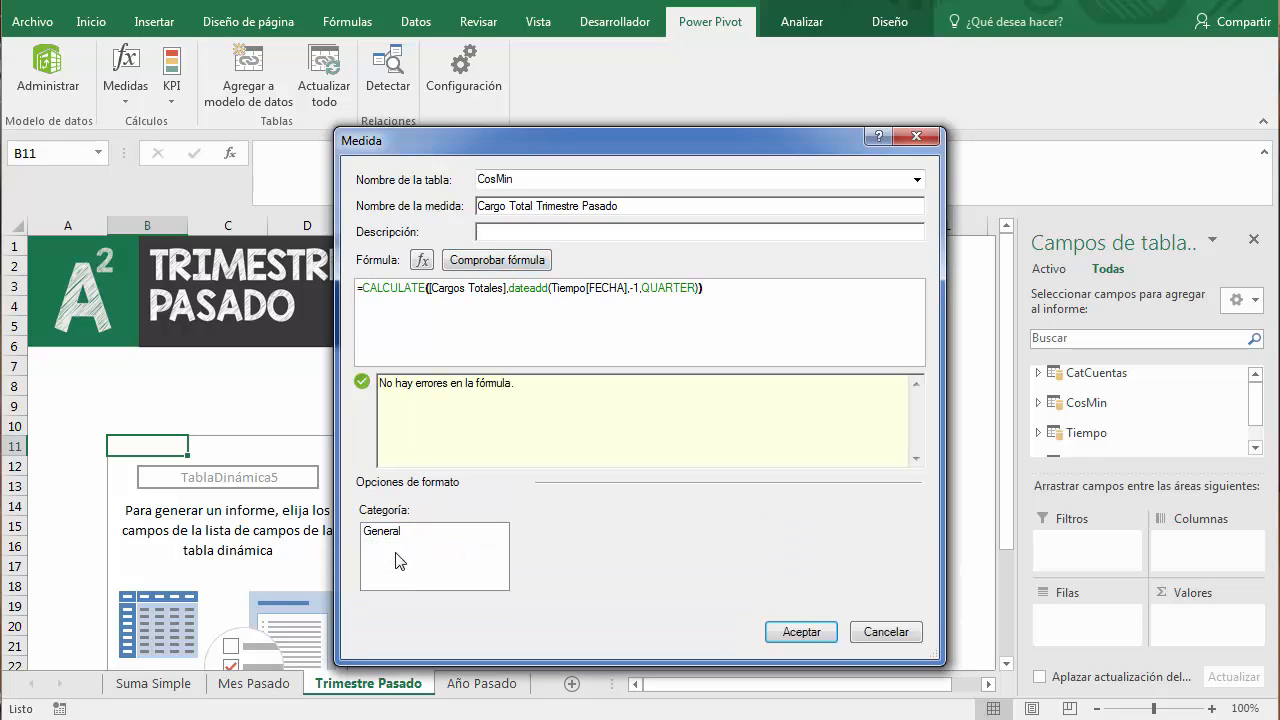
{"action": "left_click", "coordinate": [802, 631]}
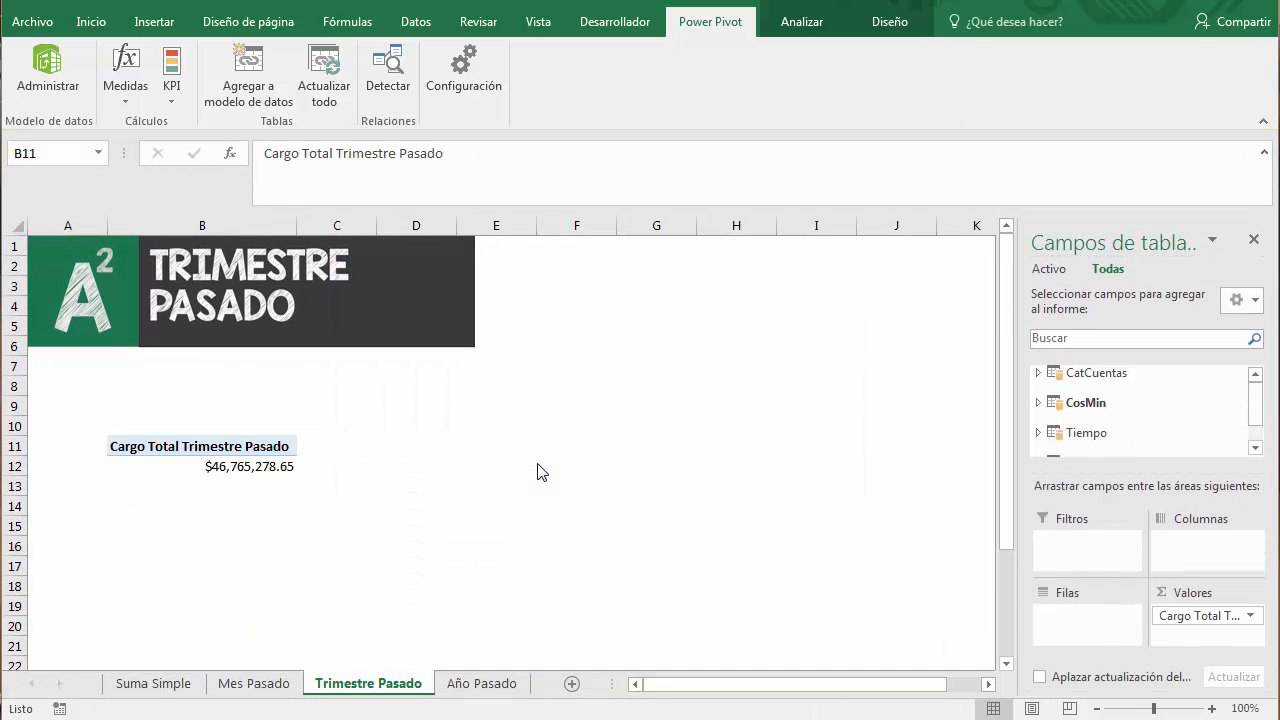
Add AÑO from the Tiempo table as a report filter on the pivot table and filter it to 2017.
{"action": "left_click", "coordinate": [263, 474]}
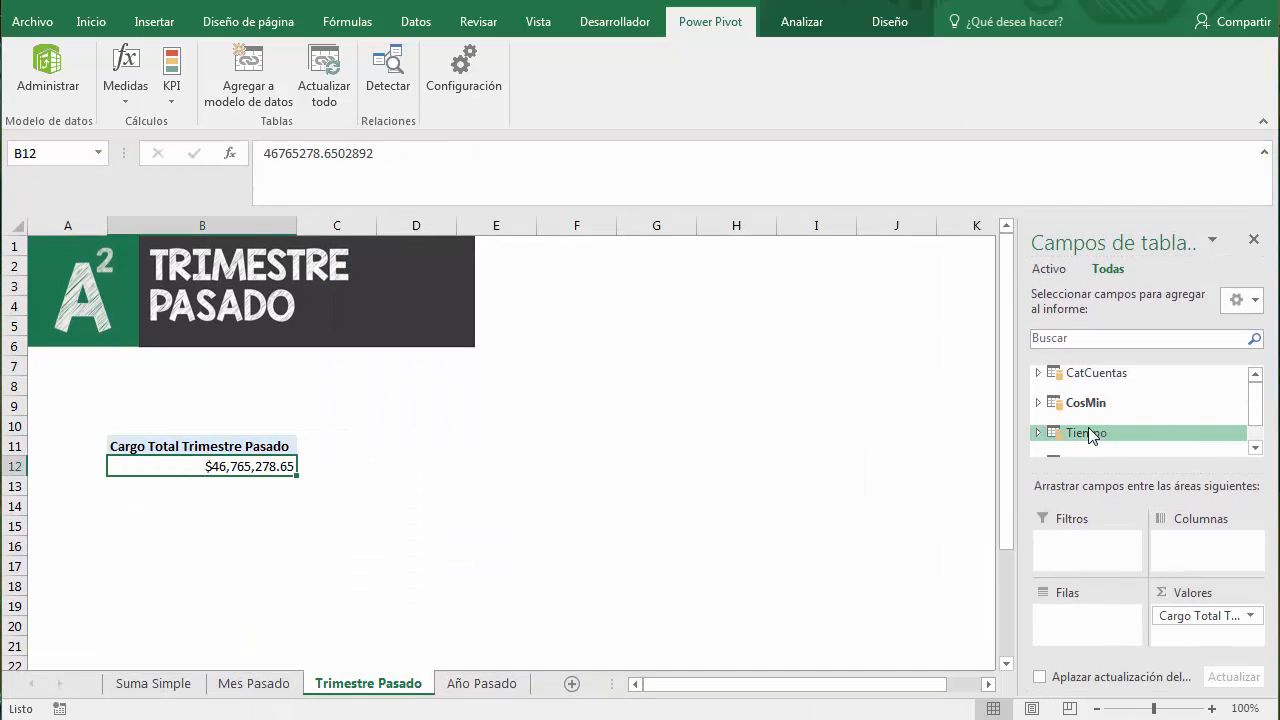
{"action": "left_click", "coordinate": [1038, 433]}
{"action": "left_click_drag", "start_coordinate": [1255, 398], "coordinate": [1254, 402]}
{"action": "left_click_drag", "start_coordinate": [1098, 439], "coordinate": [1088, 545]}
{"action": "left_click", "coordinate": [327, 406]}
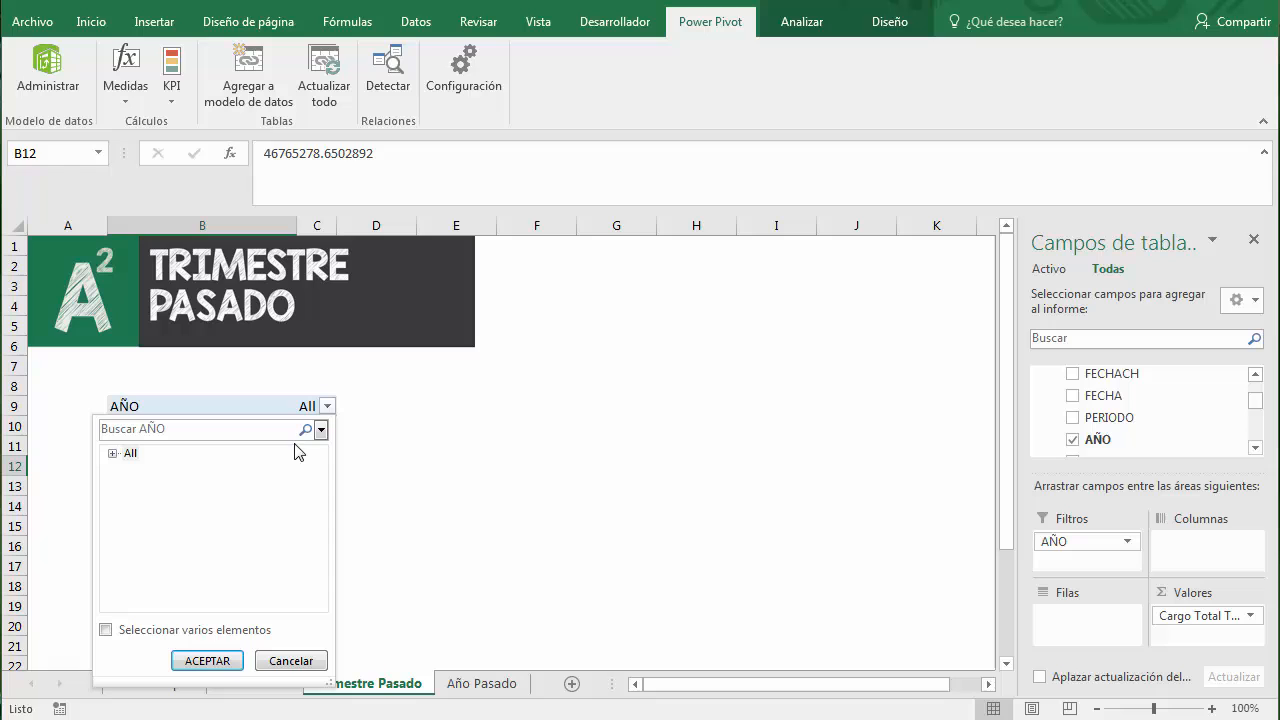
{"action": "left_click", "coordinate": [114, 454]}
{"action": "scroll", "coordinate": [310, 515], "scroll_direction": "down", "scroll_amount": 2}
{"action": "left_click", "coordinate": [155, 565]}
{"action": "left_click", "coordinate": [207, 661]}
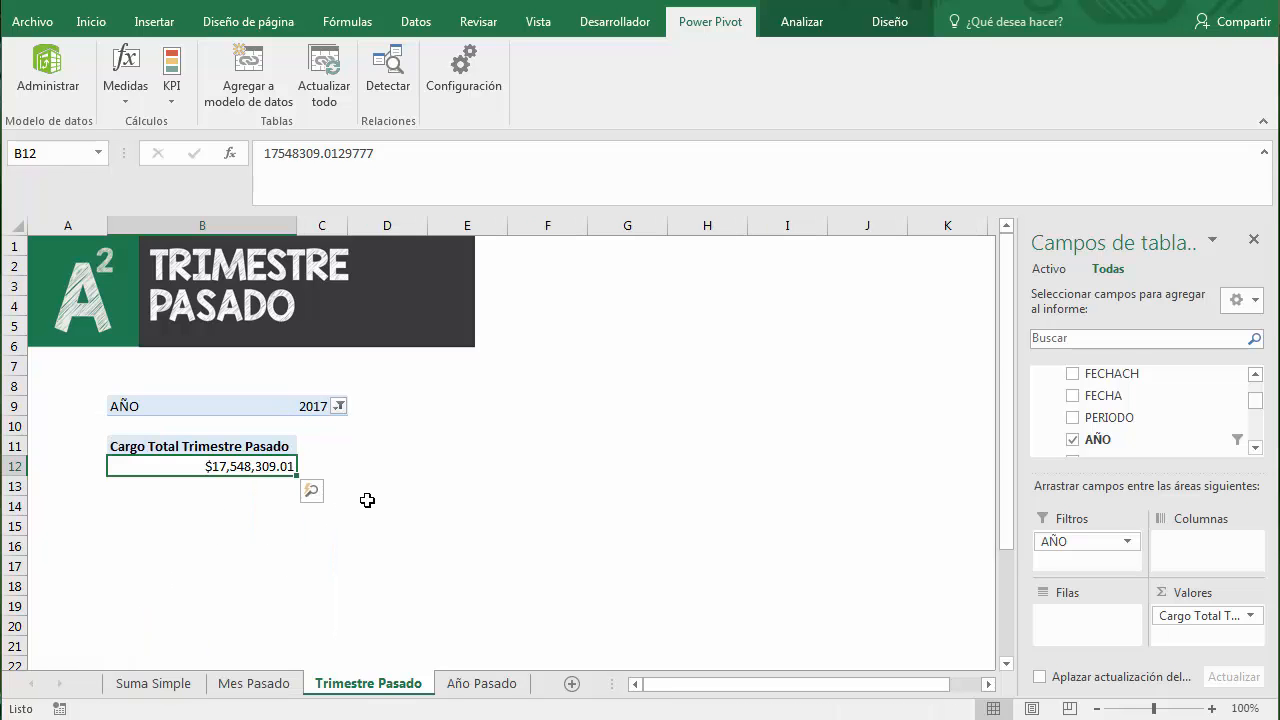
Break the pivot table down by TRIMESTRE in the rows.
{"action": "left_click_drag", "start_coordinate": [1256, 403], "coordinate": [1258, 418]}
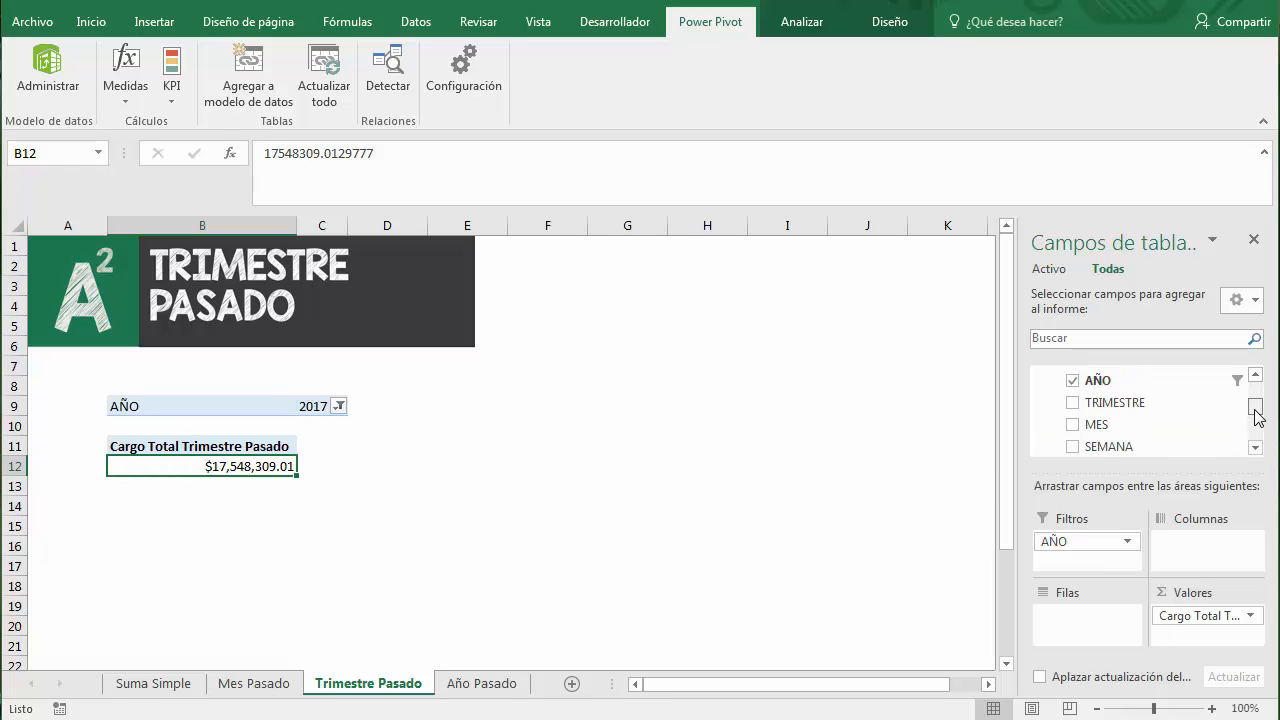
{"action": "left_click_drag", "start_coordinate": [1180, 405], "coordinate": [1060, 611]}
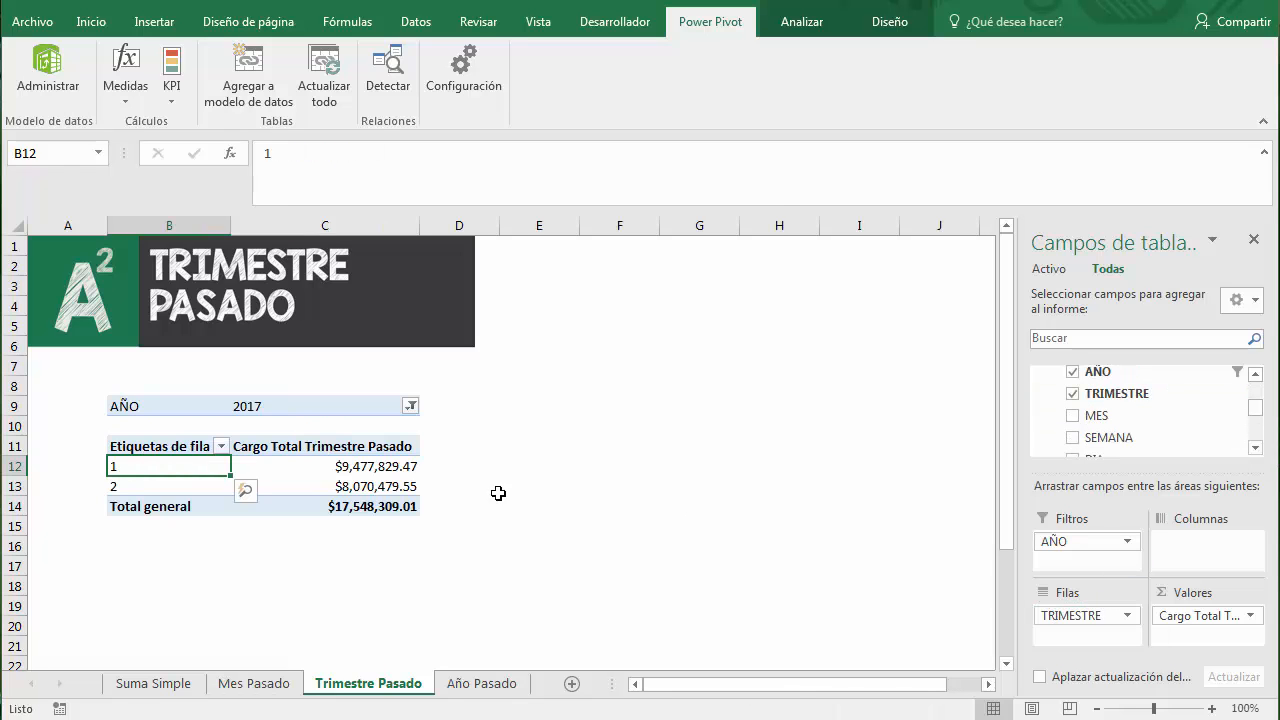
{"action": "left_click", "coordinate": [396, 544]}
Add the Cargos Totales measure from CosMin to the pivot values, ahead of Cargo Total Trimestre Pasado.
{"action": "left_click", "coordinate": [318, 469]}
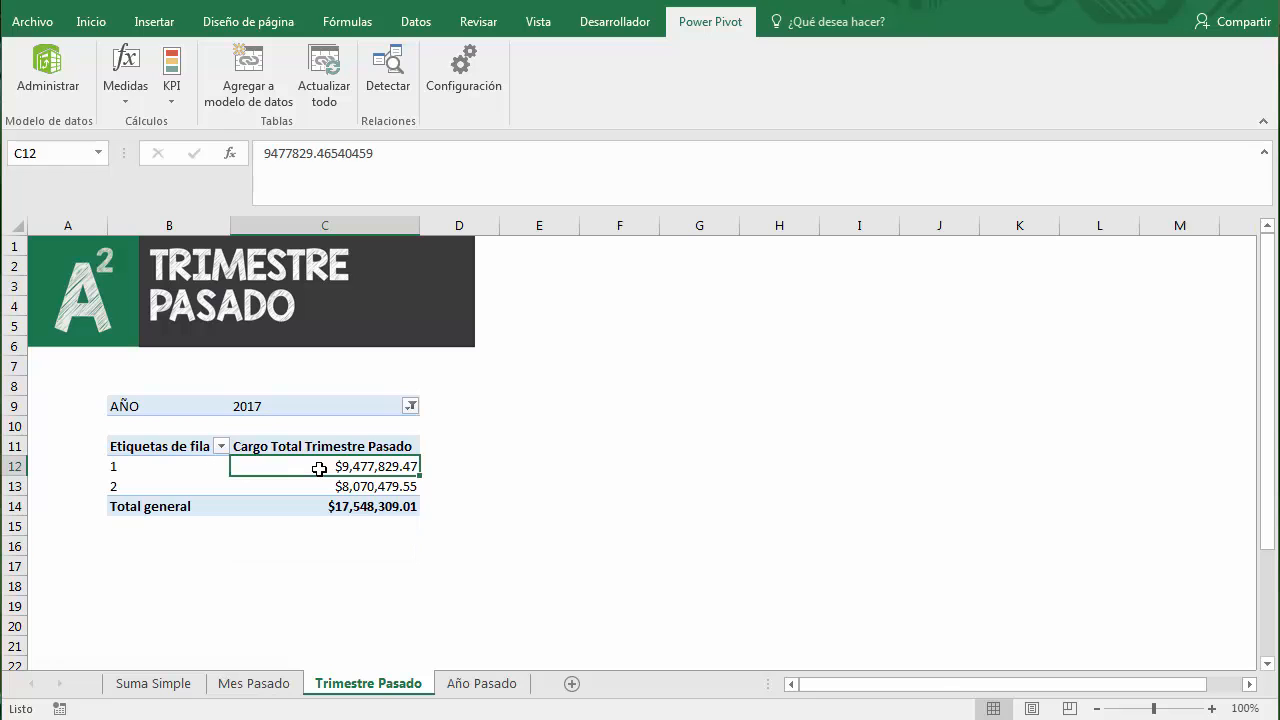
{"action": "mouse_move", "coordinate": [1257, 423]}
{"action": "left_mouse_down"}
{"action": "mouse_move", "coordinate": [1255, 385]}
{"action": "mouse_move", "coordinate": [1254, 424]}
{"action": "left_mouse_up"}
{"action": "left_click", "coordinate": [1038, 403]}
{"action": "left_click_drag", "start_coordinate": [1140, 412], "coordinate": [1198, 625]}
{"action": "left_click", "coordinate": [514, 563]}
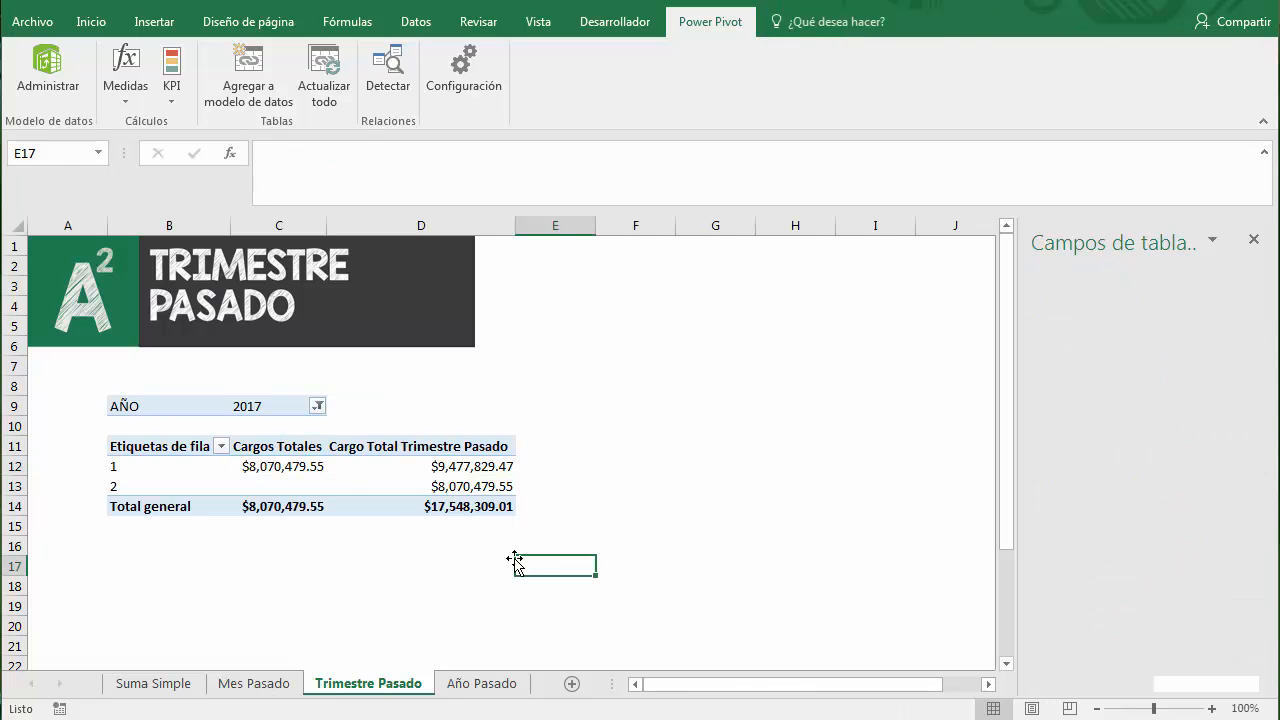
Compare Cargos Totales with the past-quarter charges for quarters 1 and 2 of 2017.
{"action": "left_click", "coordinate": [115, 490]}
{"action": "left_click", "coordinate": [129, 486]}
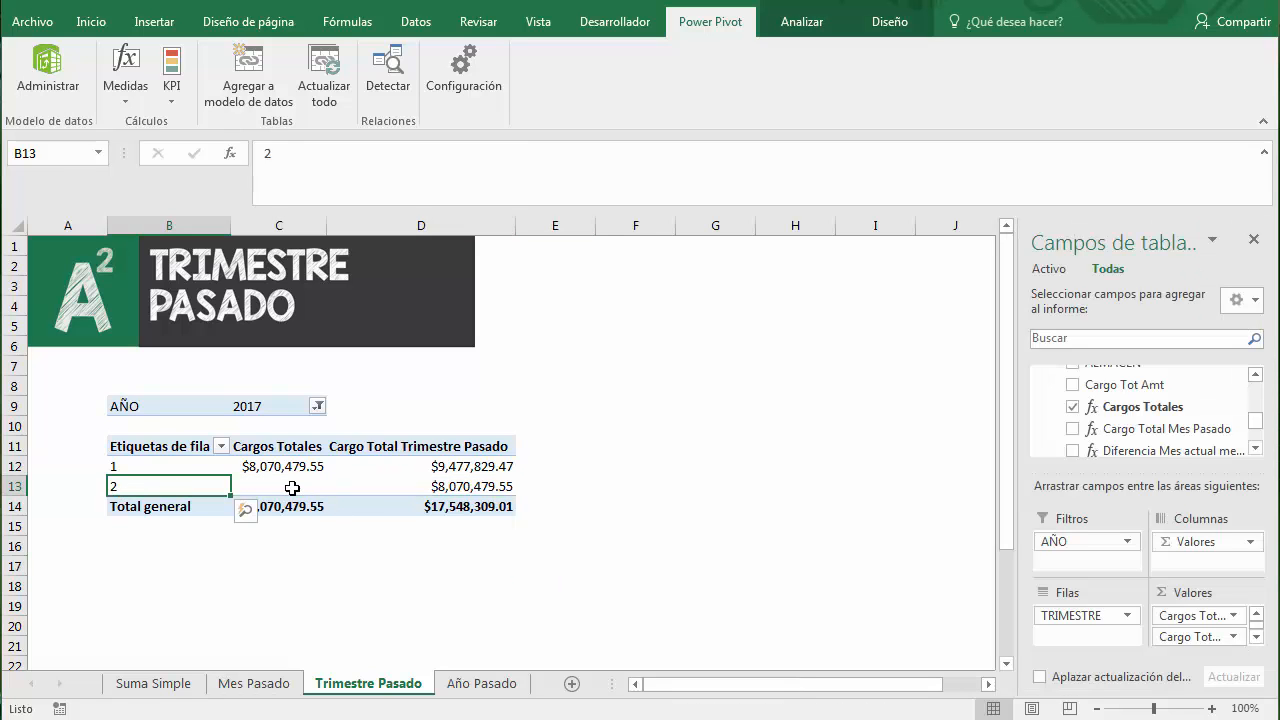
{"action": "left_click", "coordinate": [468, 490]}
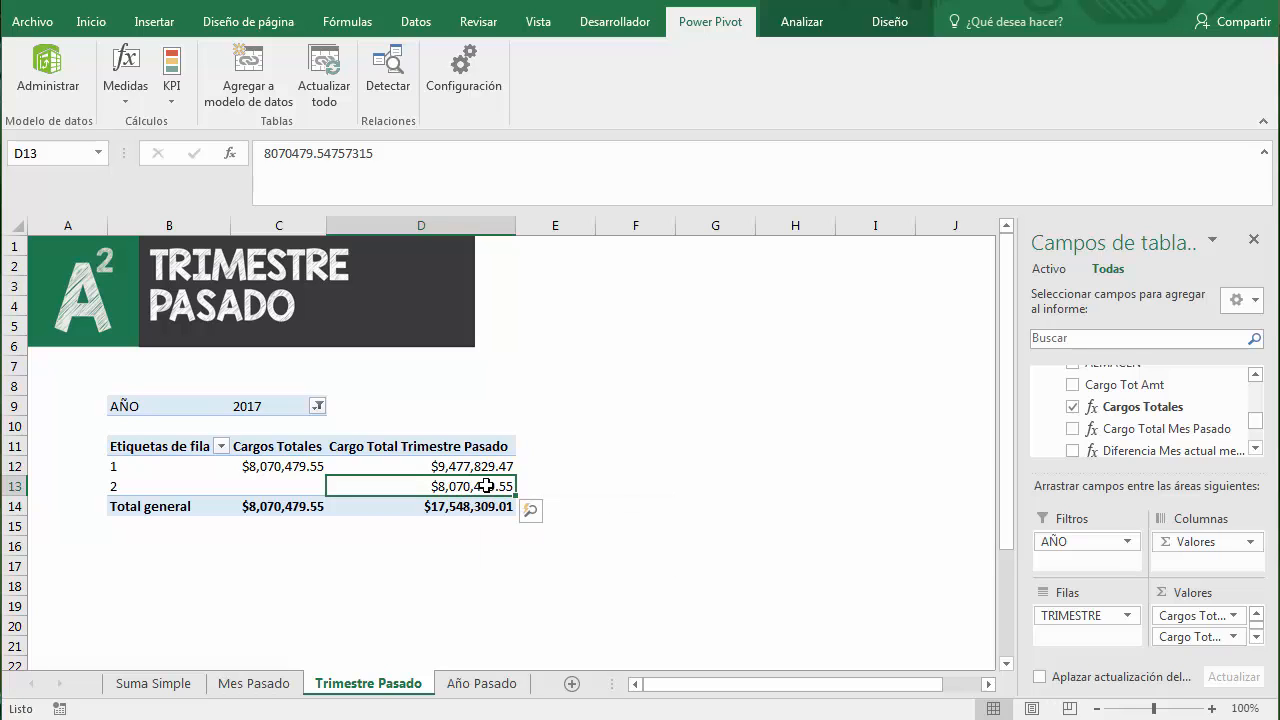
{"action": "left_click", "coordinate": [110, 465]}
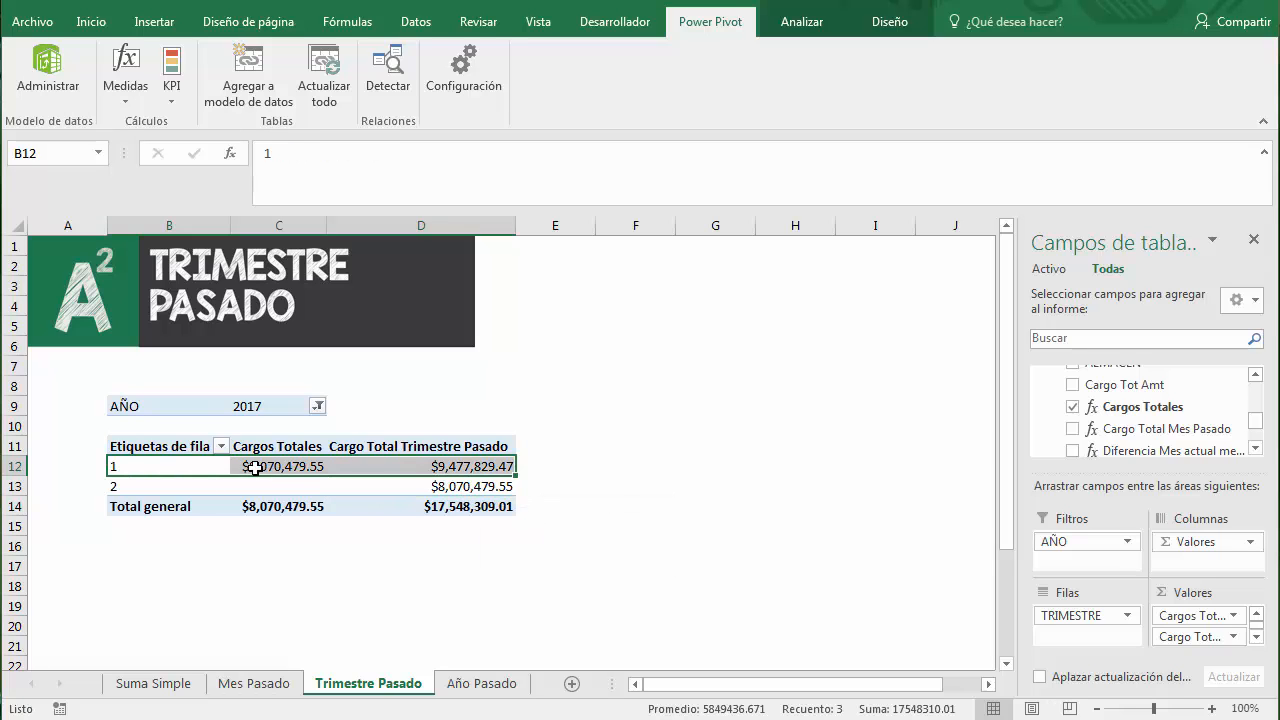
{"action": "left_click", "coordinate": [150, 467]}
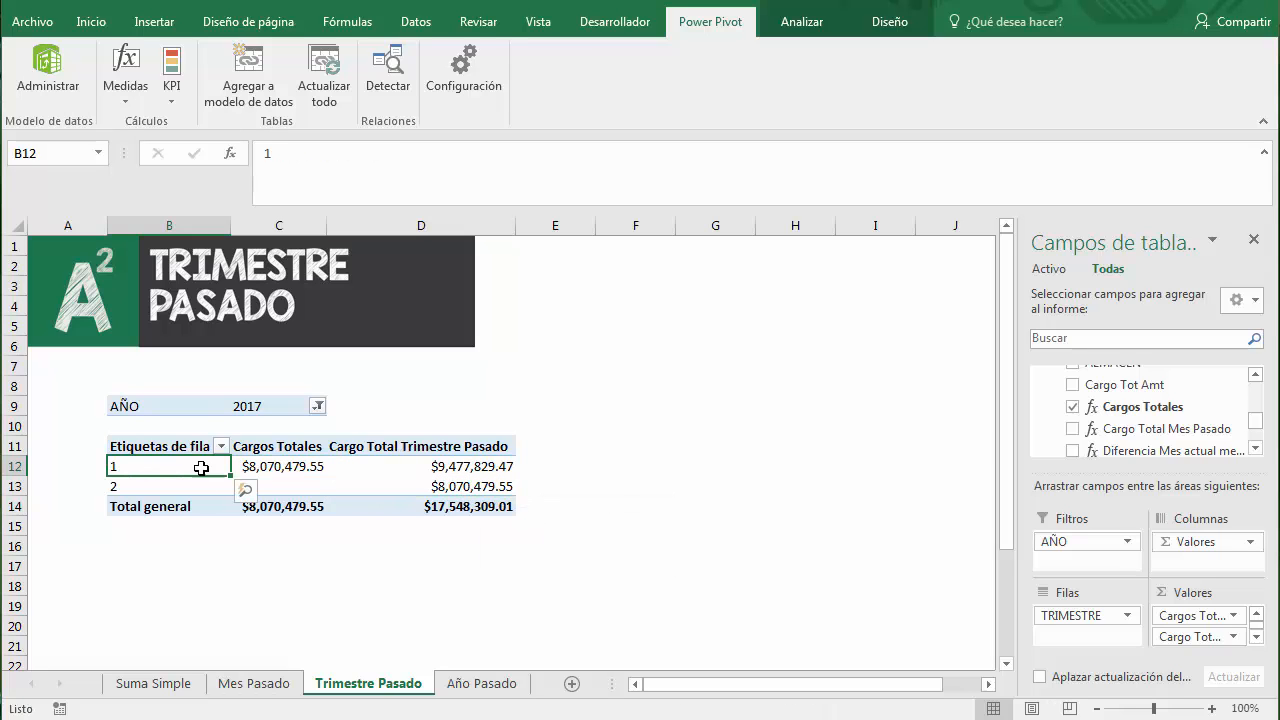
{"action": "left_click", "coordinate": [267, 472]}
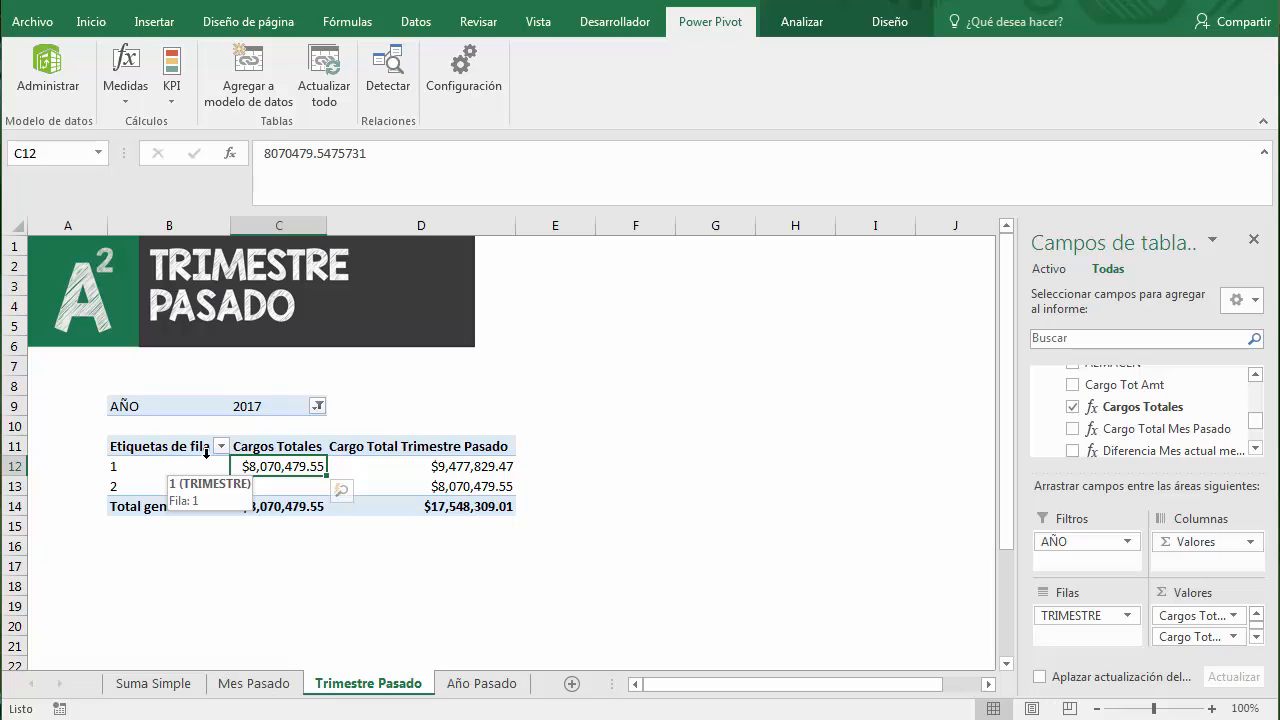
Switch the pivot table's AÑO filter to 2016.
{"action": "left_click", "coordinate": [317, 405]}
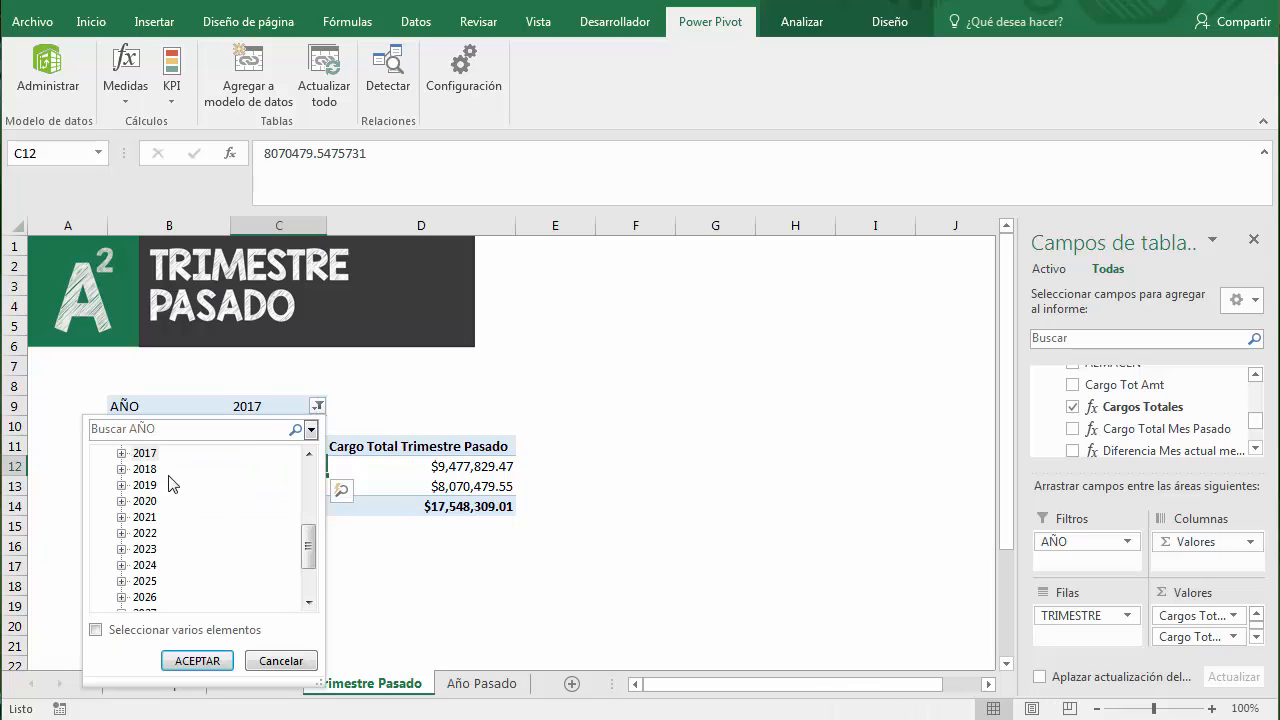
{"action": "left_click_drag", "start_coordinate": [310, 550], "coordinate": [310, 518]}
{"action": "left_click", "coordinate": [170, 548]}
{"action": "left_click", "coordinate": [197, 660]}
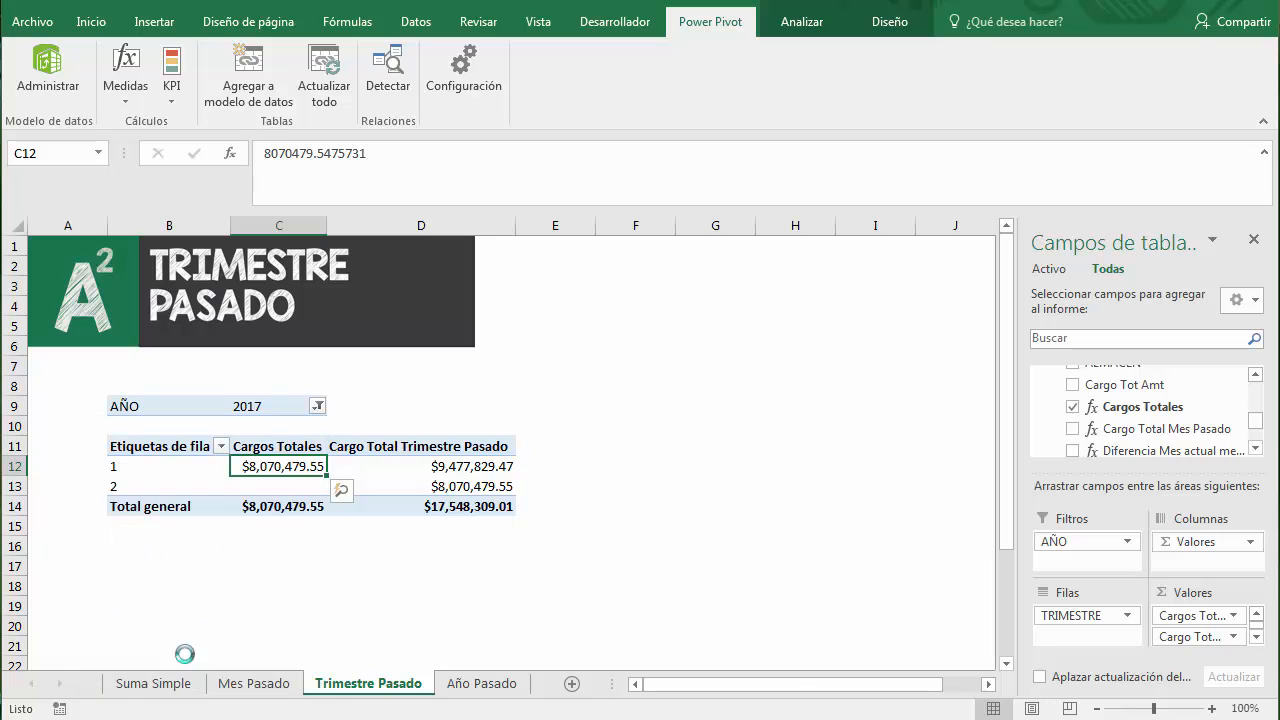
{"action": "left_click", "coordinate": [248, 591]}
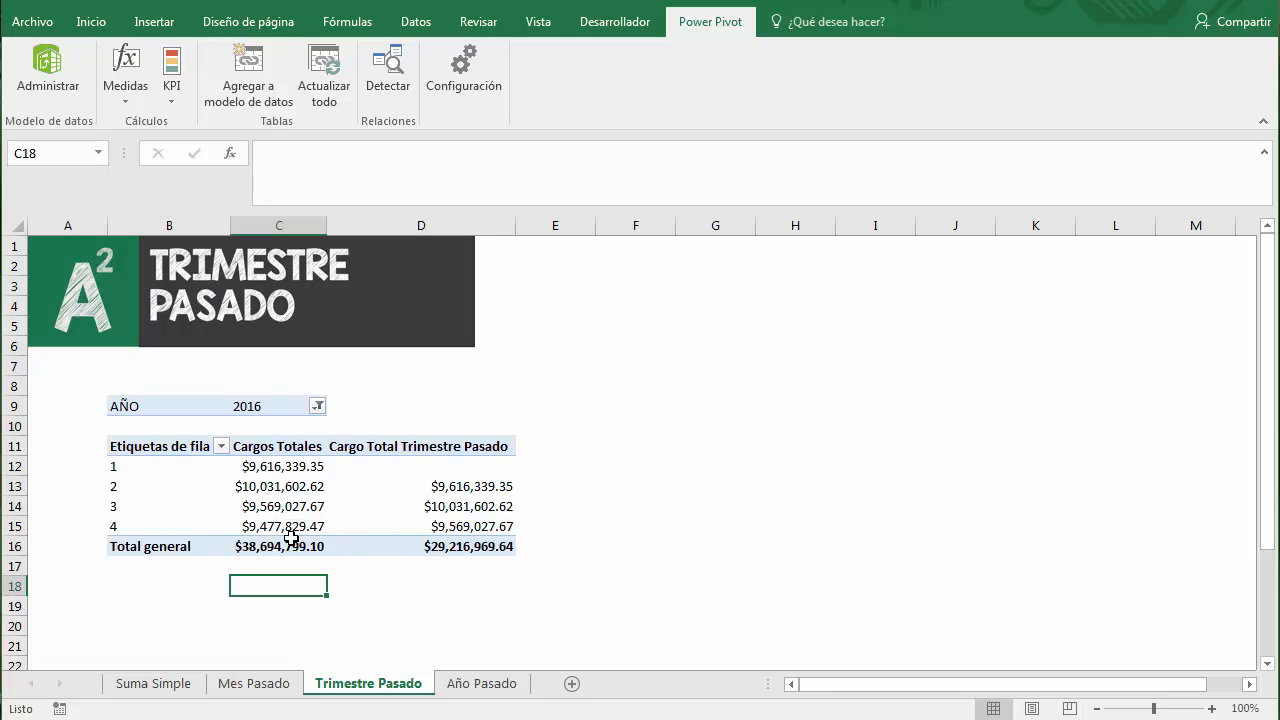
Compare quarter 3's past-quarter charge with quarter 2's Cargos Totales for 2016.
{"action": "left_click", "coordinate": [260, 508]}
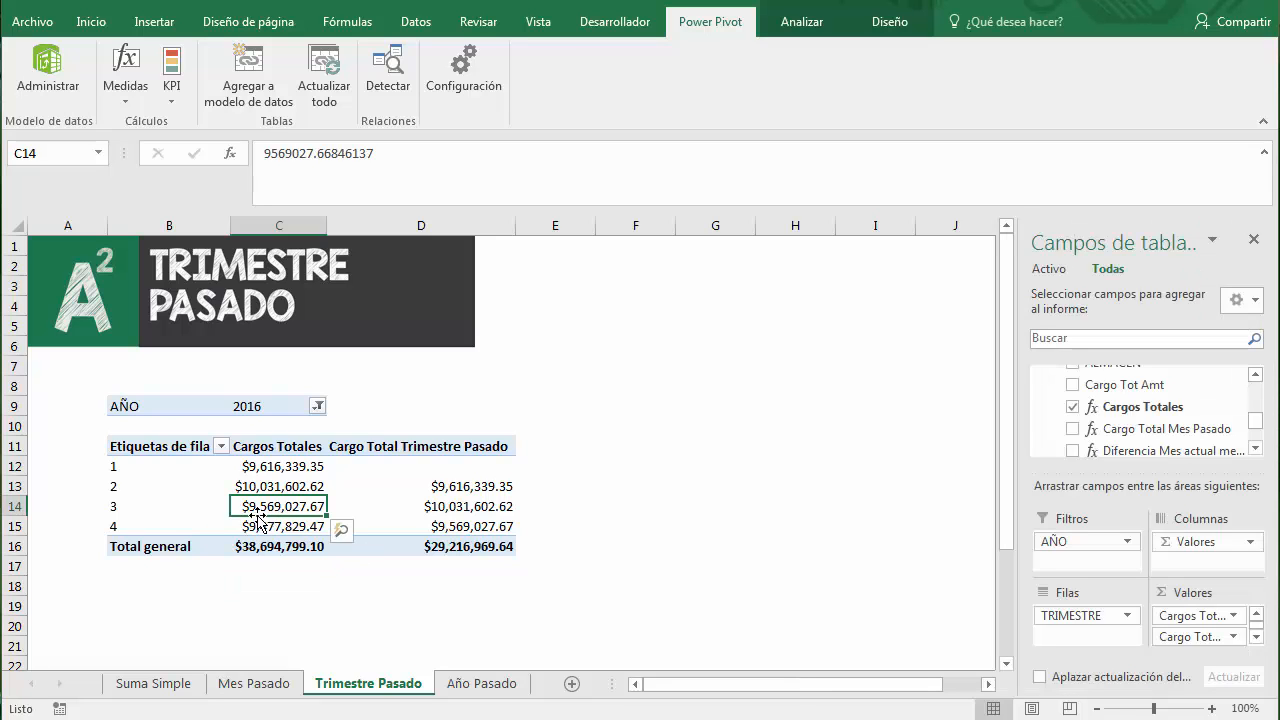
{"action": "left_click", "coordinate": [458, 510]}
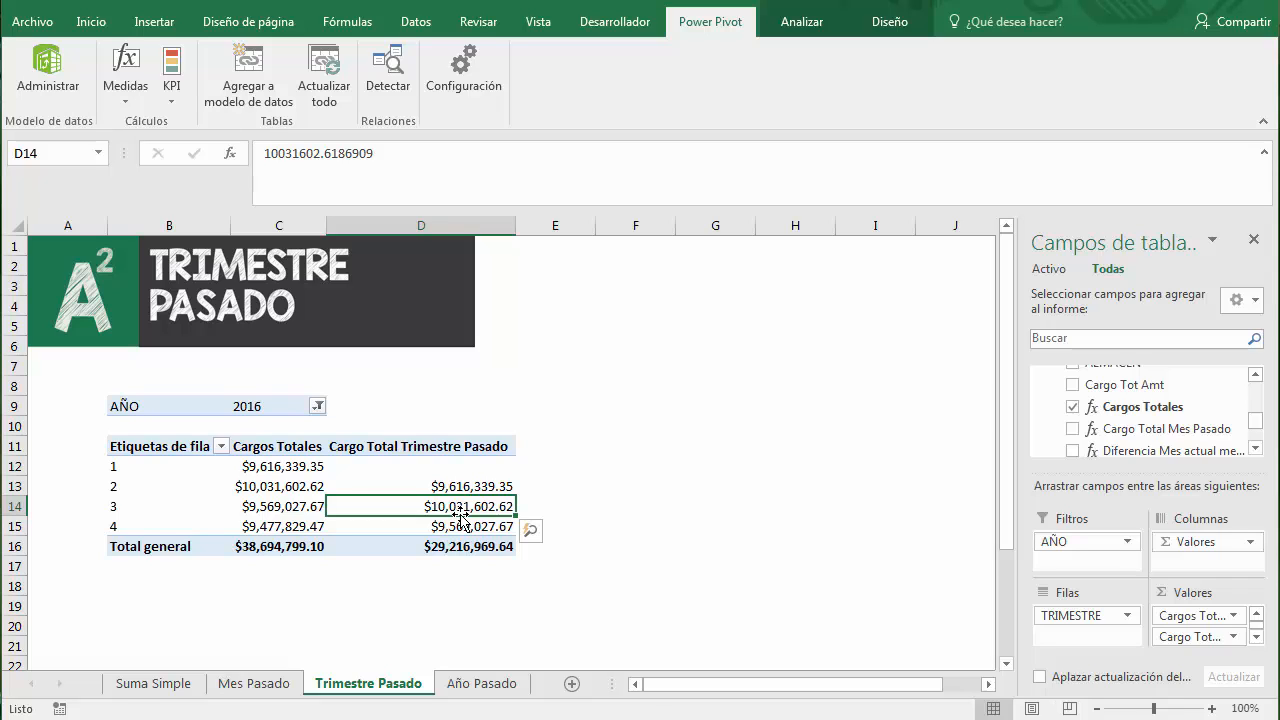
{"action": "left_click", "coordinate": [300, 487]}
{"action": "mouse_move", "coordinate": [378, 508]}
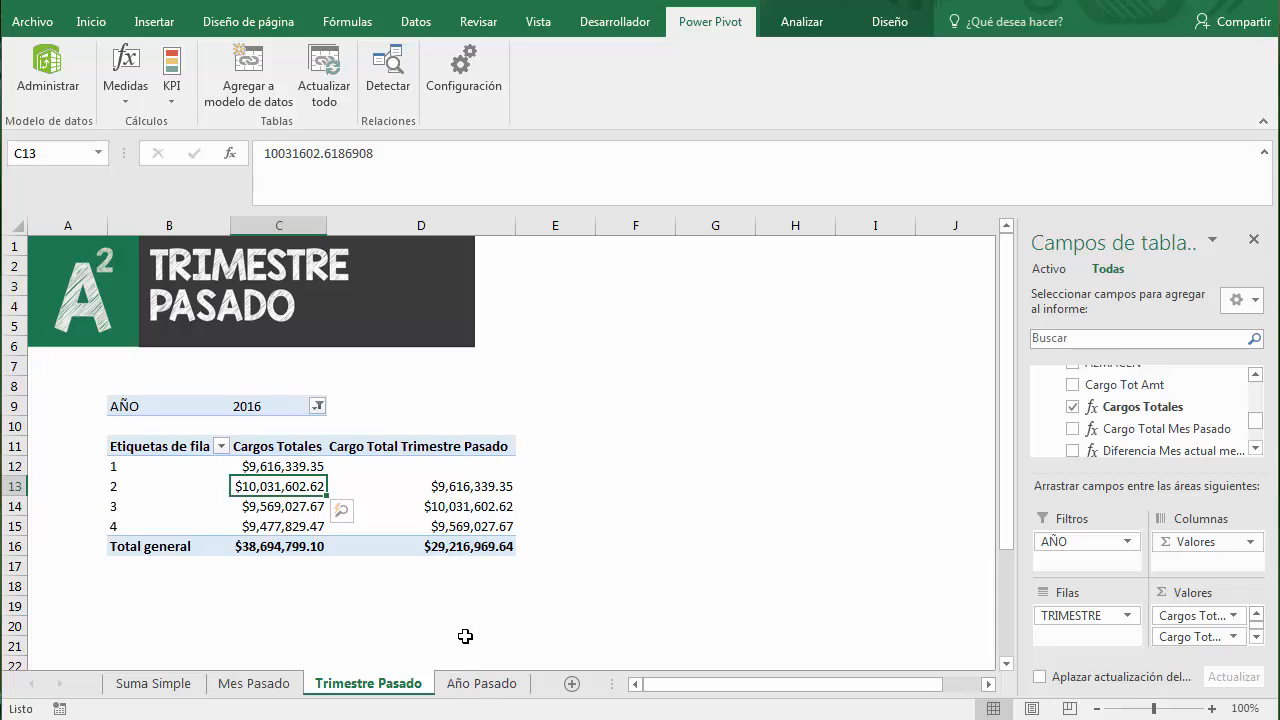
On the Año Pasado sheet, select cell B9 and start a new CosMin measure named Cargo Año Pasado.
{"action": "left_click", "coordinate": [458, 686]}
{"action": "left_click", "coordinate": [182, 400]}
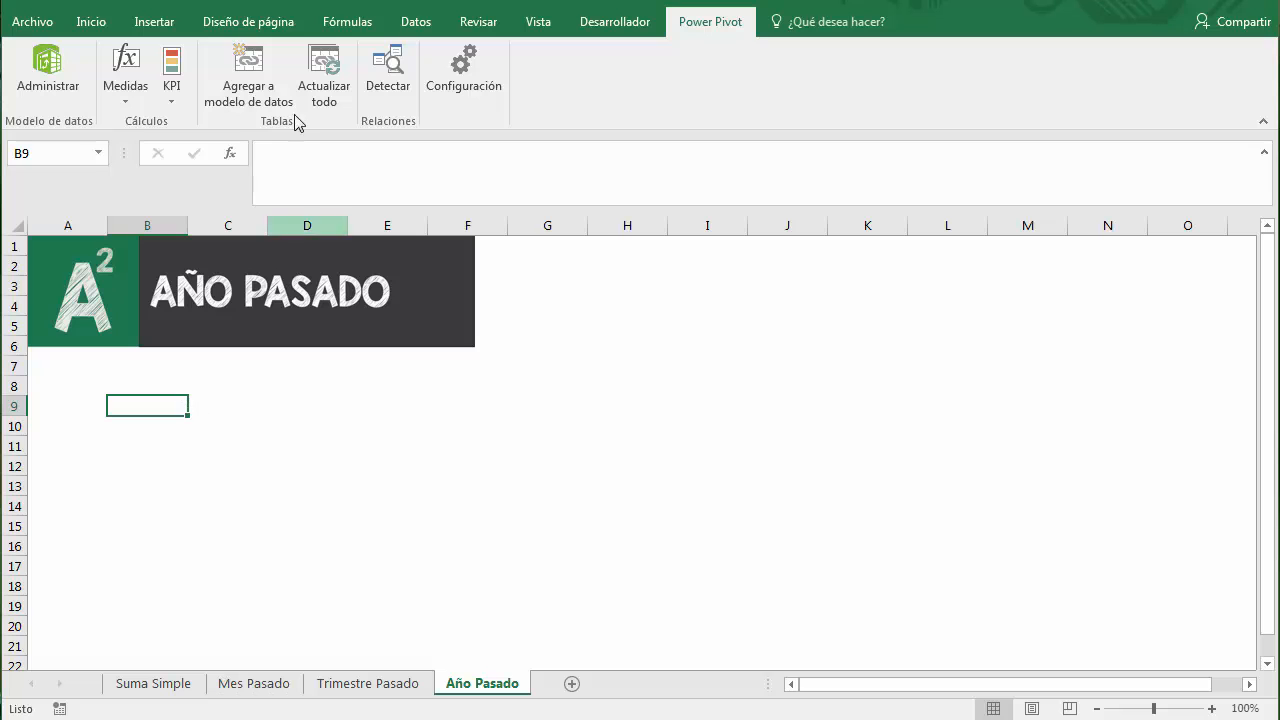
{"action": "left_click", "coordinate": [125, 80]}
{"action": "left_click", "coordinate": [137, 121]}
{"action": "left_click_drag", "start_coordinate": [517, 204], "coordinate": [386, 212]}
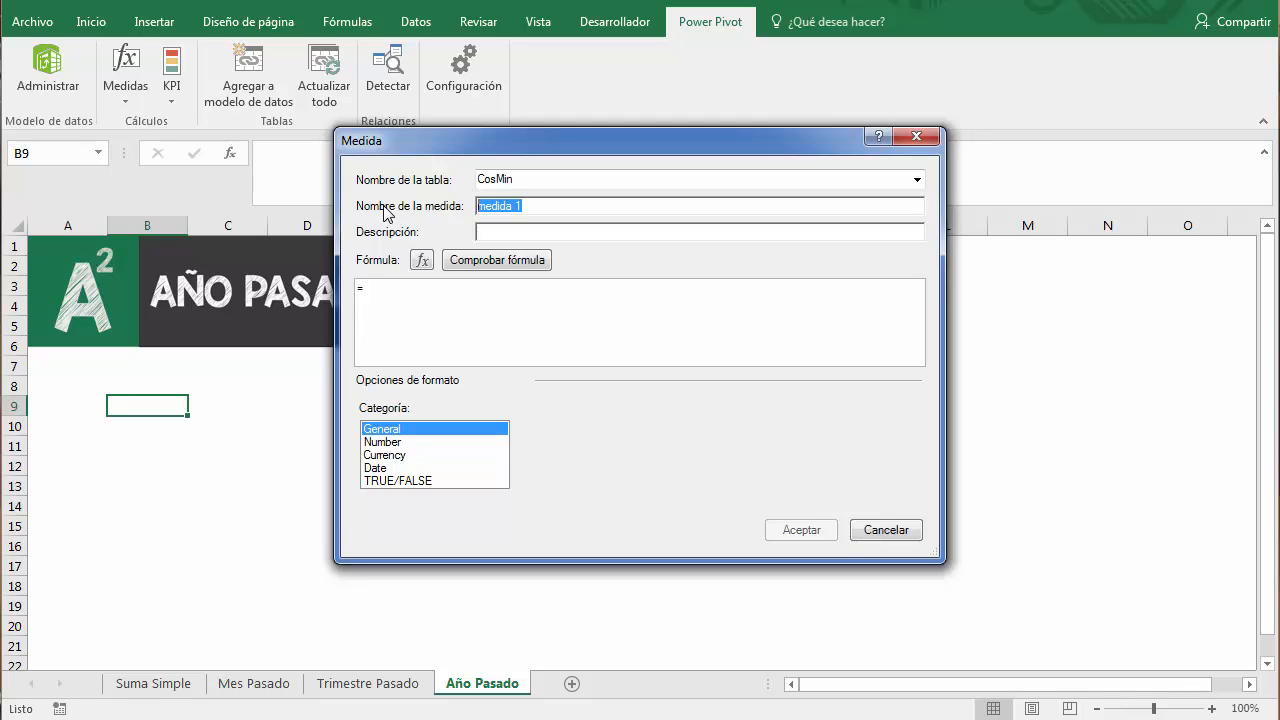
{"action": "type", "text": "go"}
{"action": "key", "text": "Tab"}
{"action": "key", "text": "Tab"}
{"action": "key", "text": "Tab"}
{"action": "key", "text": "Tab"}
Begin the measure's formula with CALCULATE, using [Cargos Totales] as its expression.
{"action": "type", "text": "Calculate("}
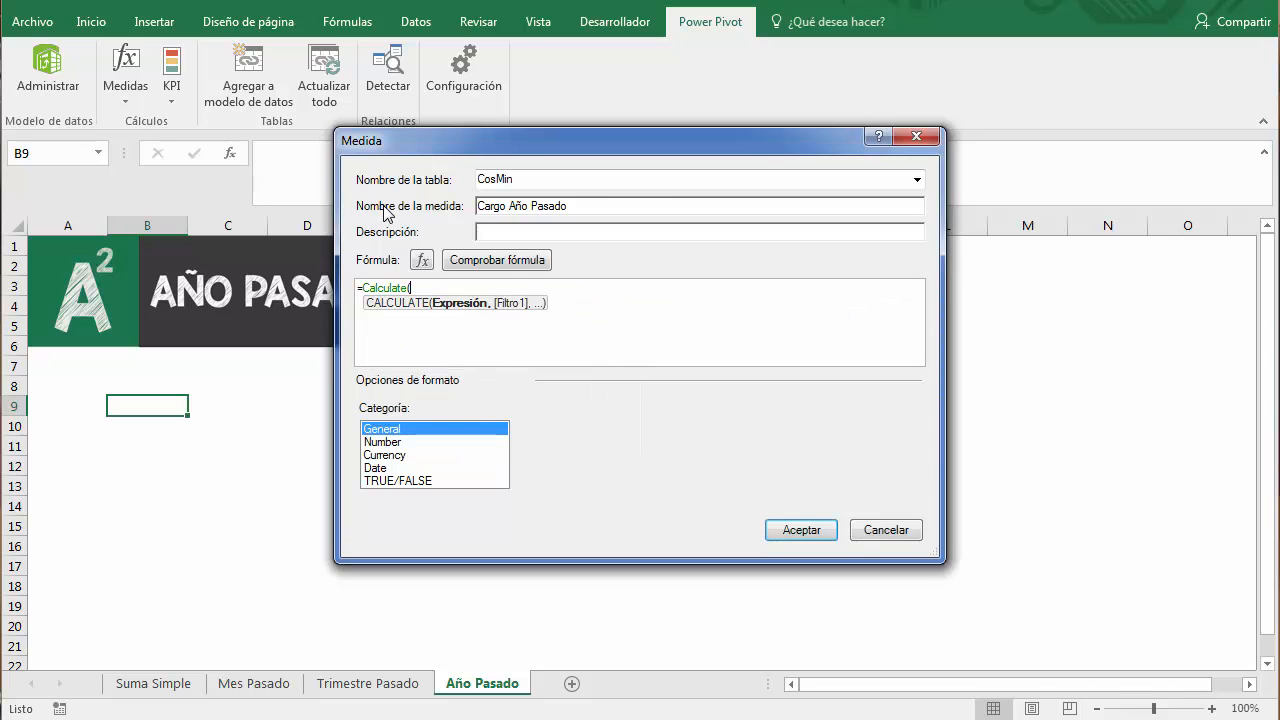
{"action": "type", "text": "cargo"}
{"action": "key", "text": "Down"}
{"action": "key", "text": "Down"}
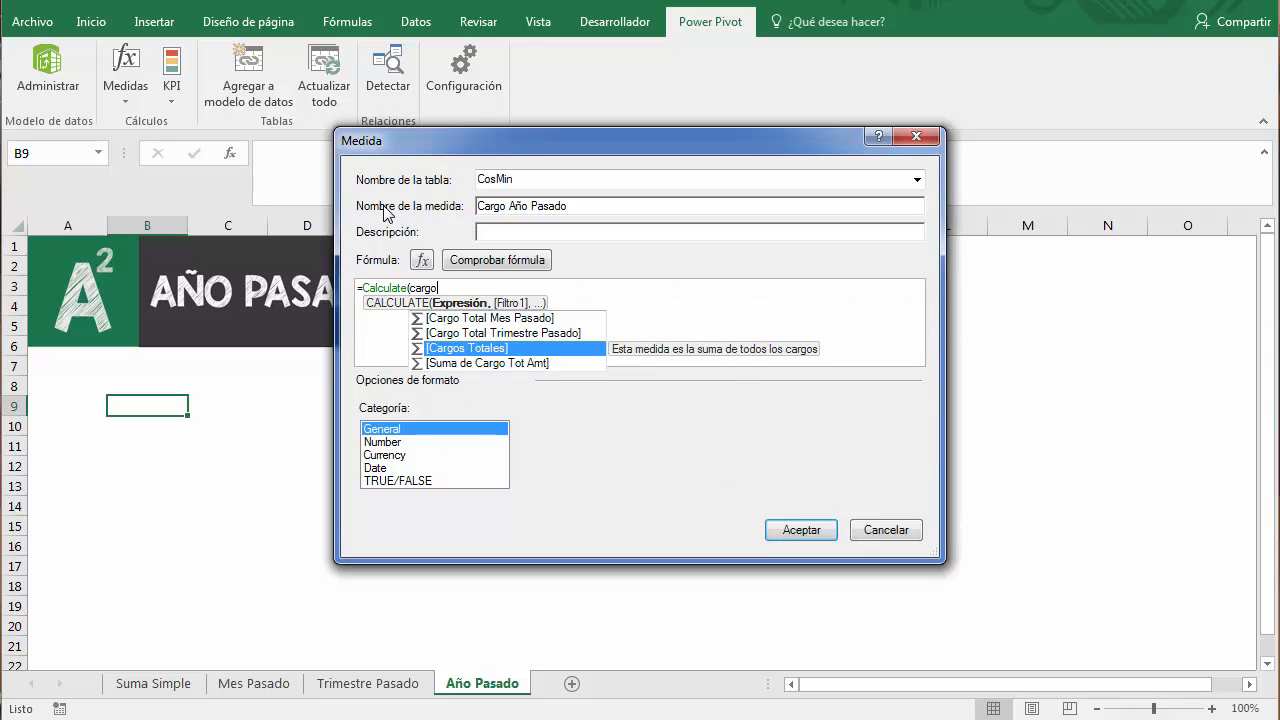
{"action": "key", "text": "Tab"}
{"action": "type", "text": ",d"}
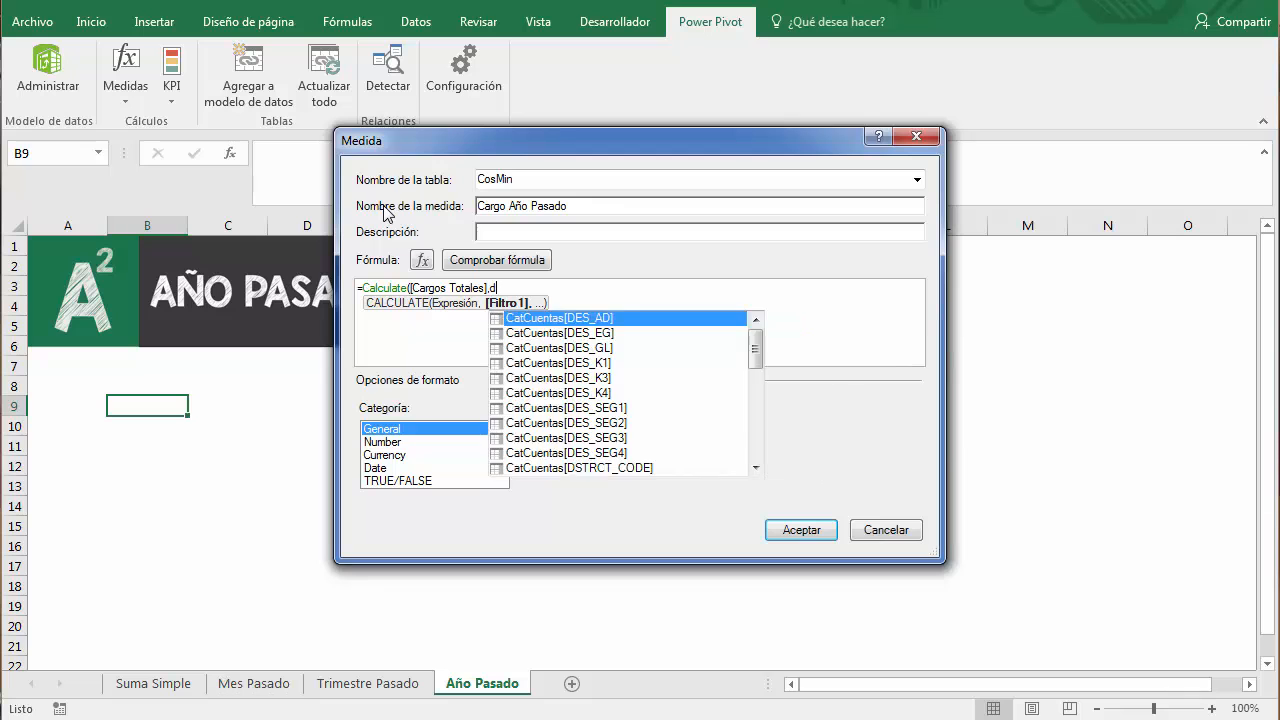
Add a DATEADD filter to the formula with Tiempo[FECHA] as its dates argument.
{"action": "type", "text": "ateadd("}
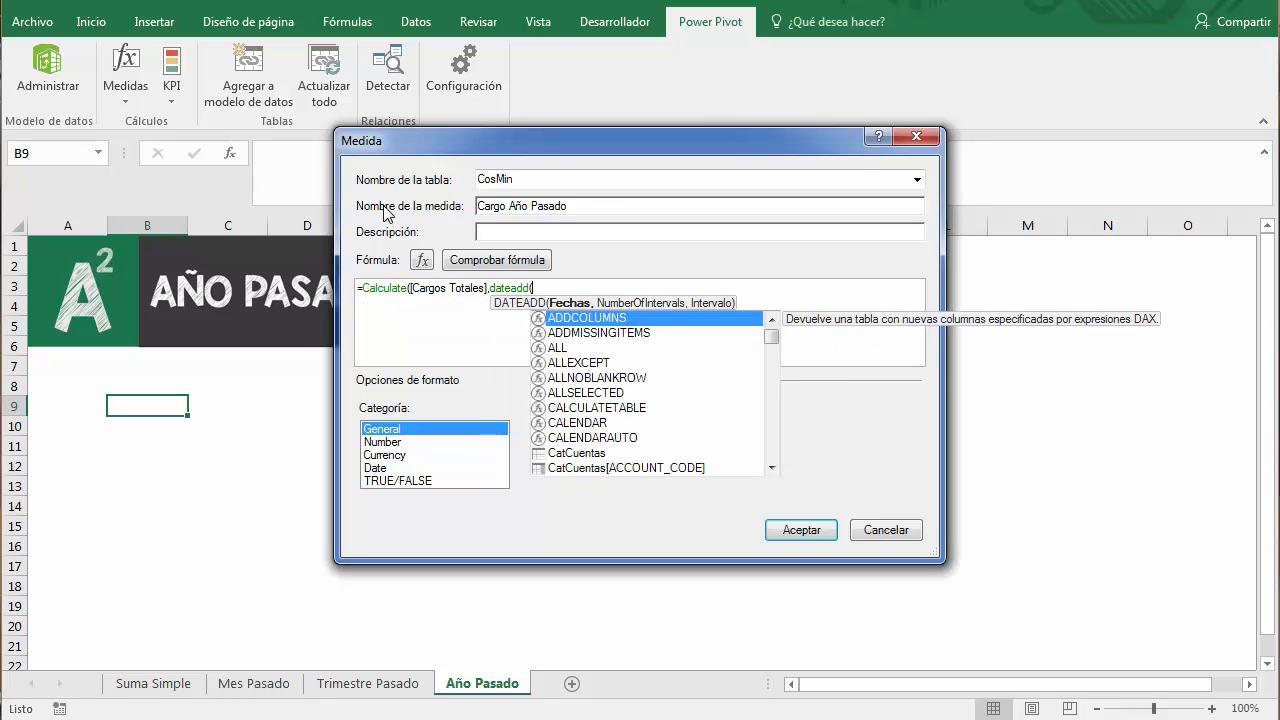
{"action": "type", "text": "tiempo"}
{"action": "key", "text": "Down"}
{"action": "key", "text": "Down"}
{"action": "key", "text": "Down"}
{"action": "key", "text": "Down"}
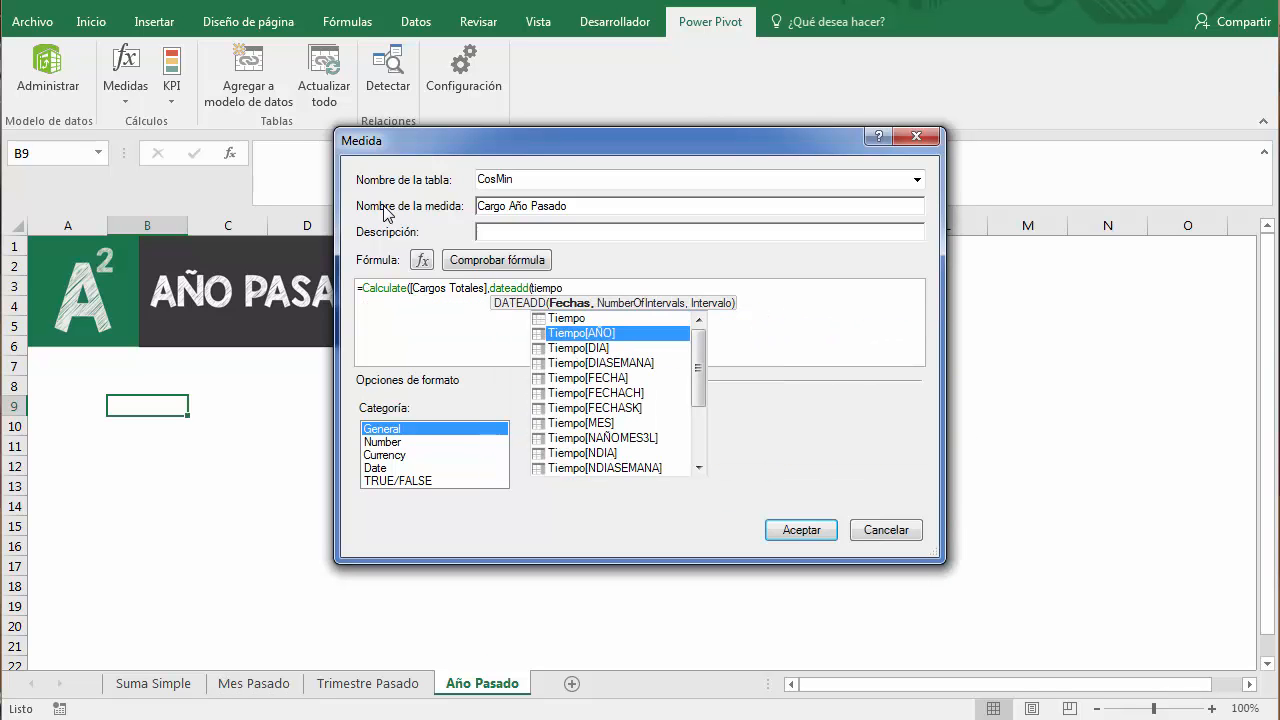
{"action": "key", "text": "Tab"}
{"action": "type", "text": ","}
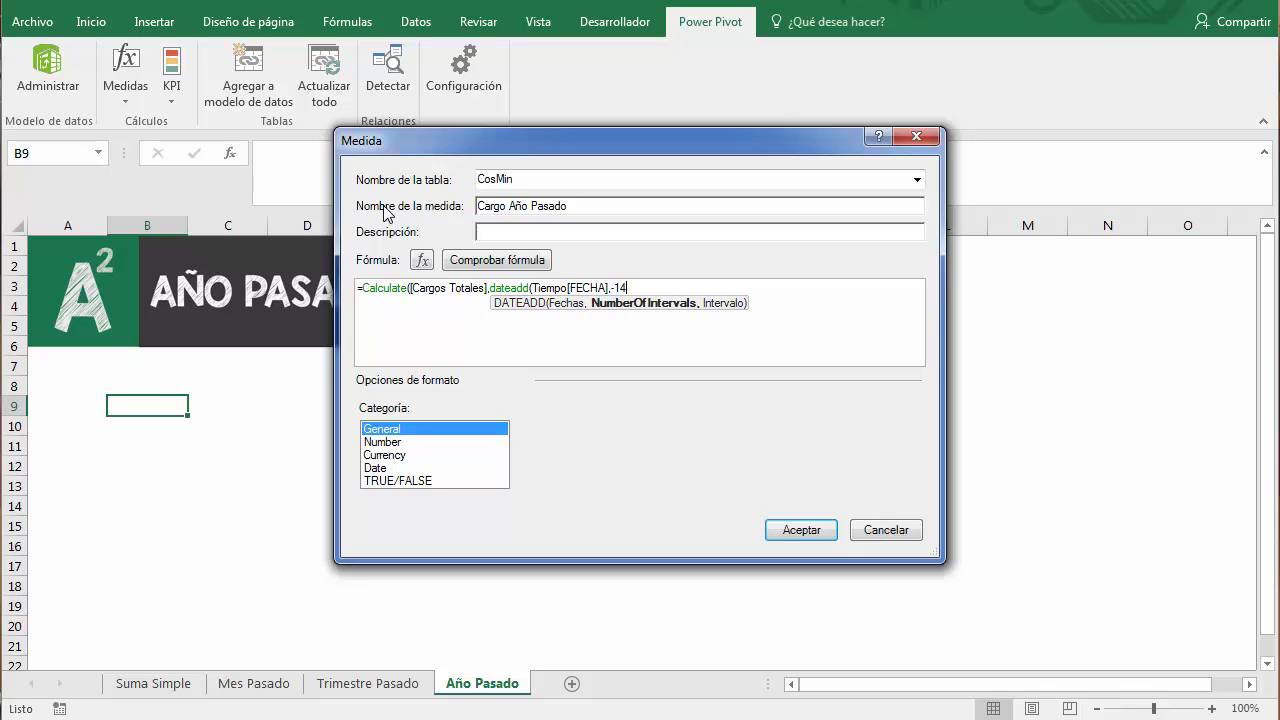
Complete DATEADD with -1 and YEAR, and save the measure with the Currency format.
{"action": "type", "text": "-1,"}
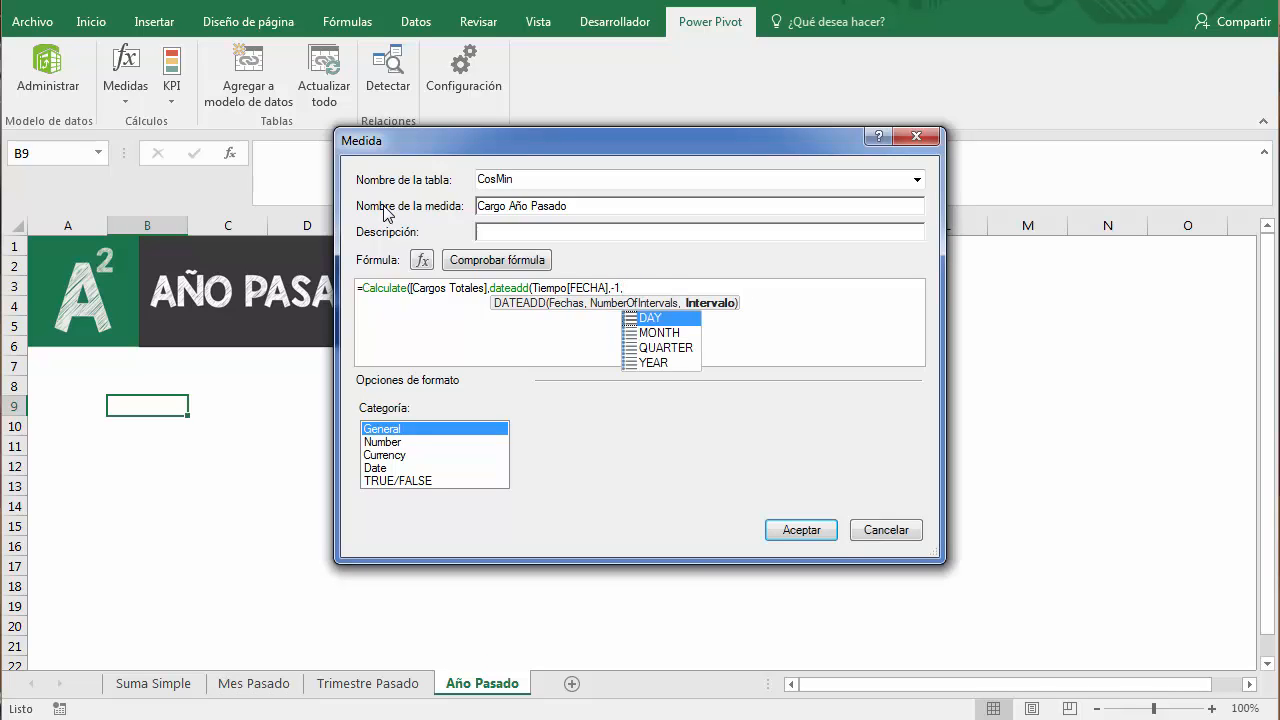
{"action": "double_click", "coordinate": [664, 362]}
{"action": "type", "text": "))"}
{"action": "left_click", "coordinate": [387, 453]}
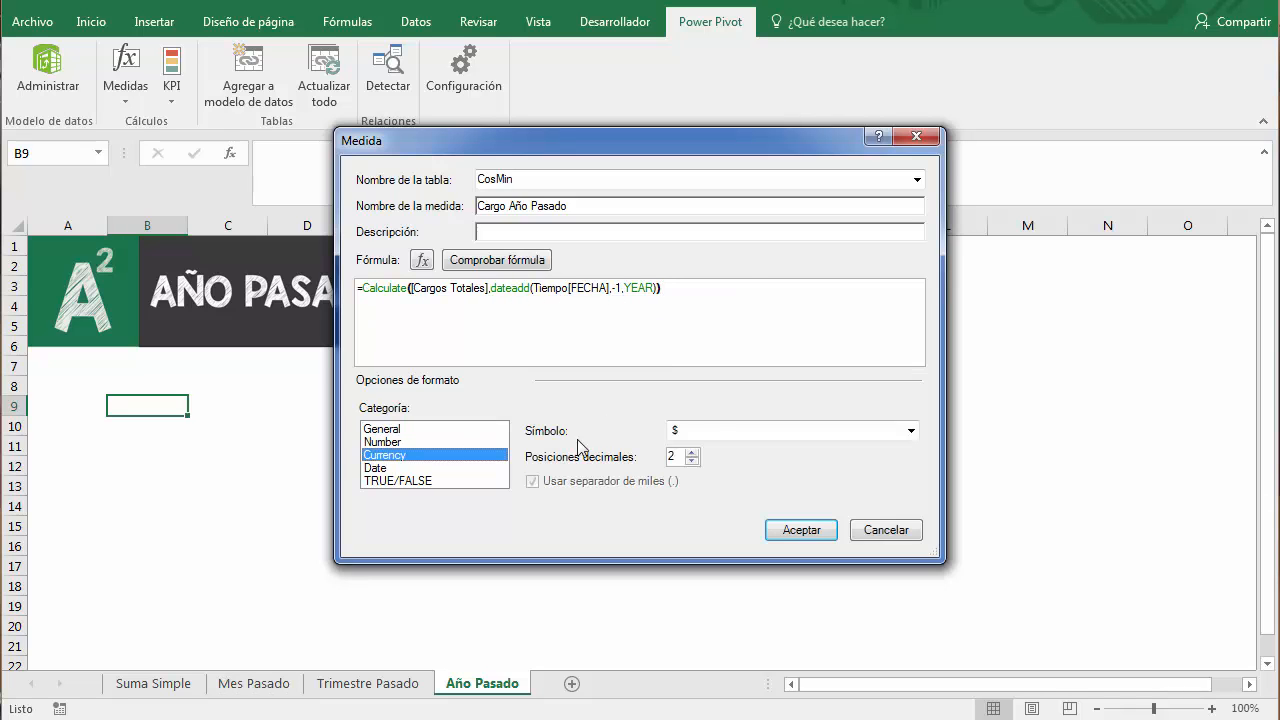
{"action": "left_click", "coordinate": [791, 531]}
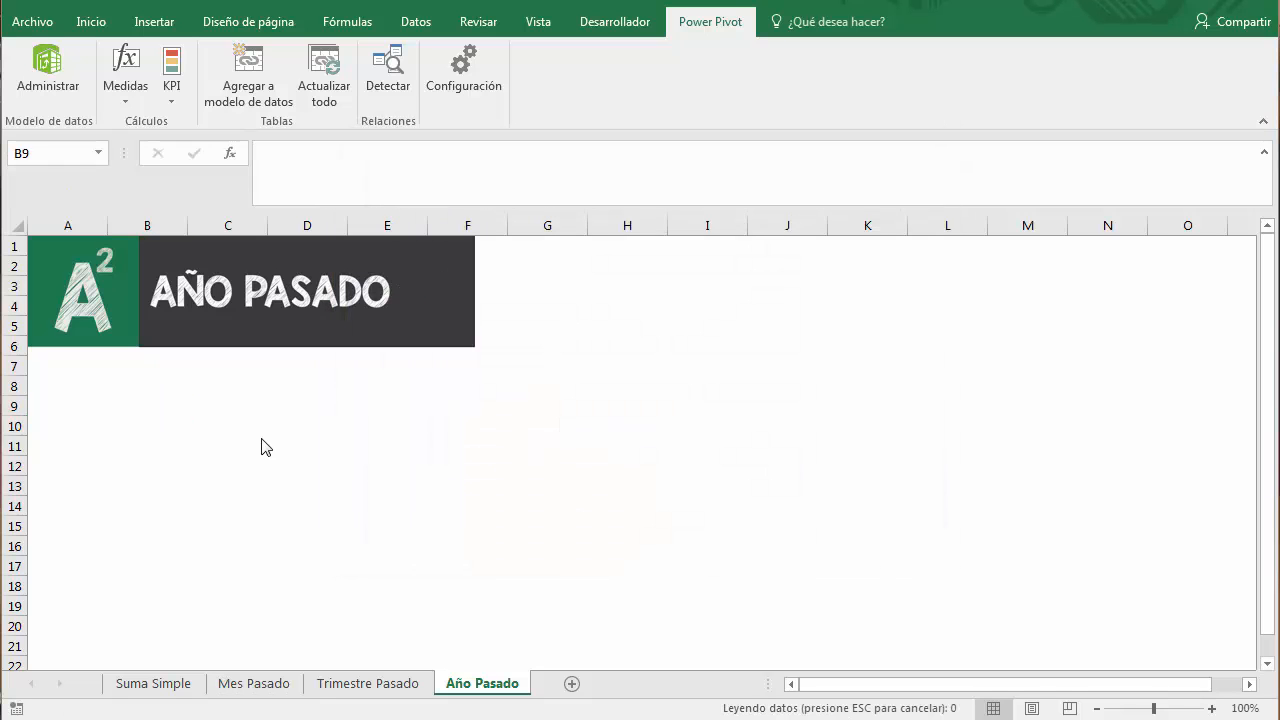
Insert a pivot table at cell C9 of the Año Pasado sheet.
{"action": "left_click", "coordinate": [354, 448]}
{"action": "left_click", "coordinate": [200, 410]}
{"action": "left_click", "coordinate": [154, 21]}
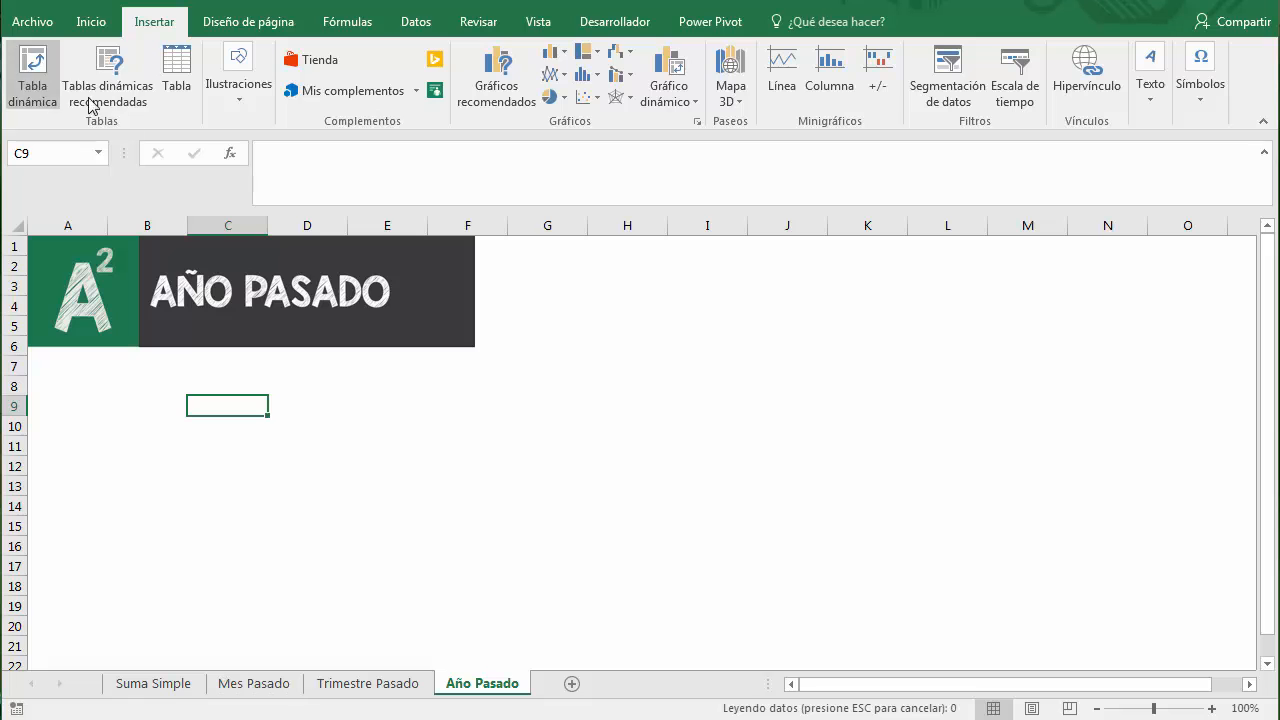
{"action": "left_click", "coordinate": [33, 70]}
{"action": "left_click", "coordinate": [574, 473]}
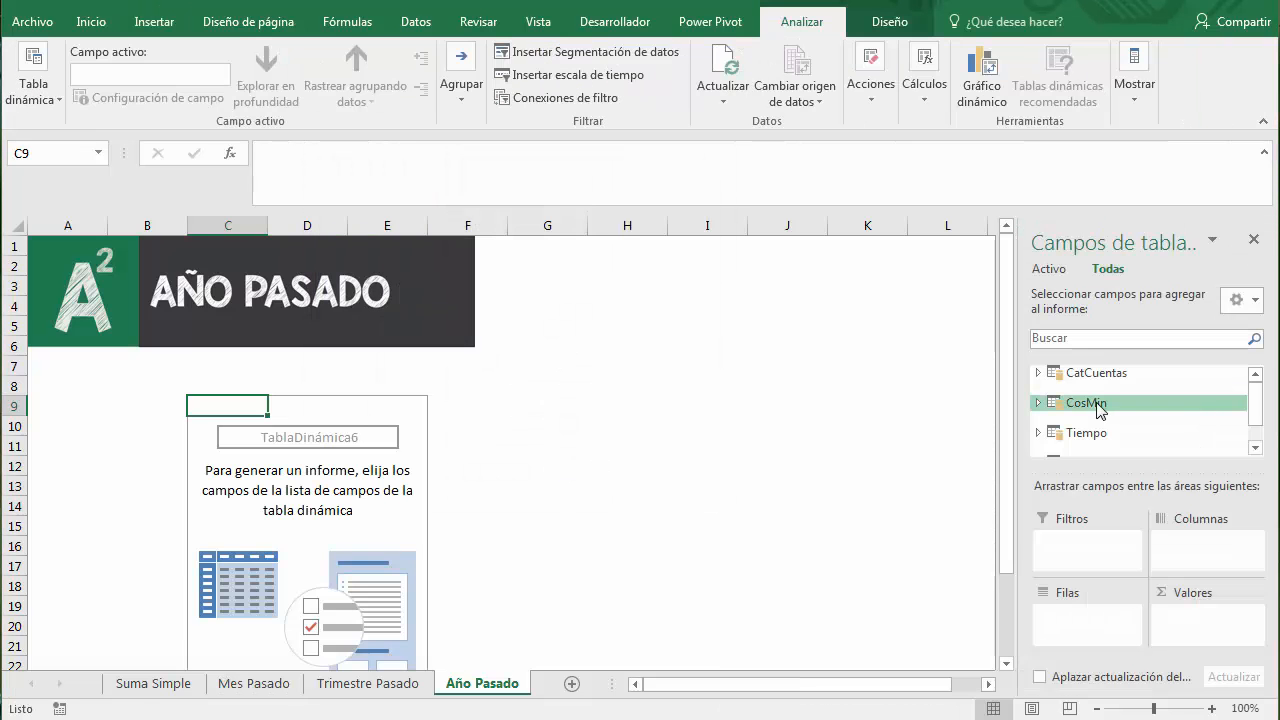
Add the Cargo Año Pasado measure from the CosMin table to the pivot table's values.
{"action": "left_click", "coordinate": [1037, 402]}
{"action": "left_click_drag", "start_coordinate": [1255, 392], "coordinate": [1250, 429]}
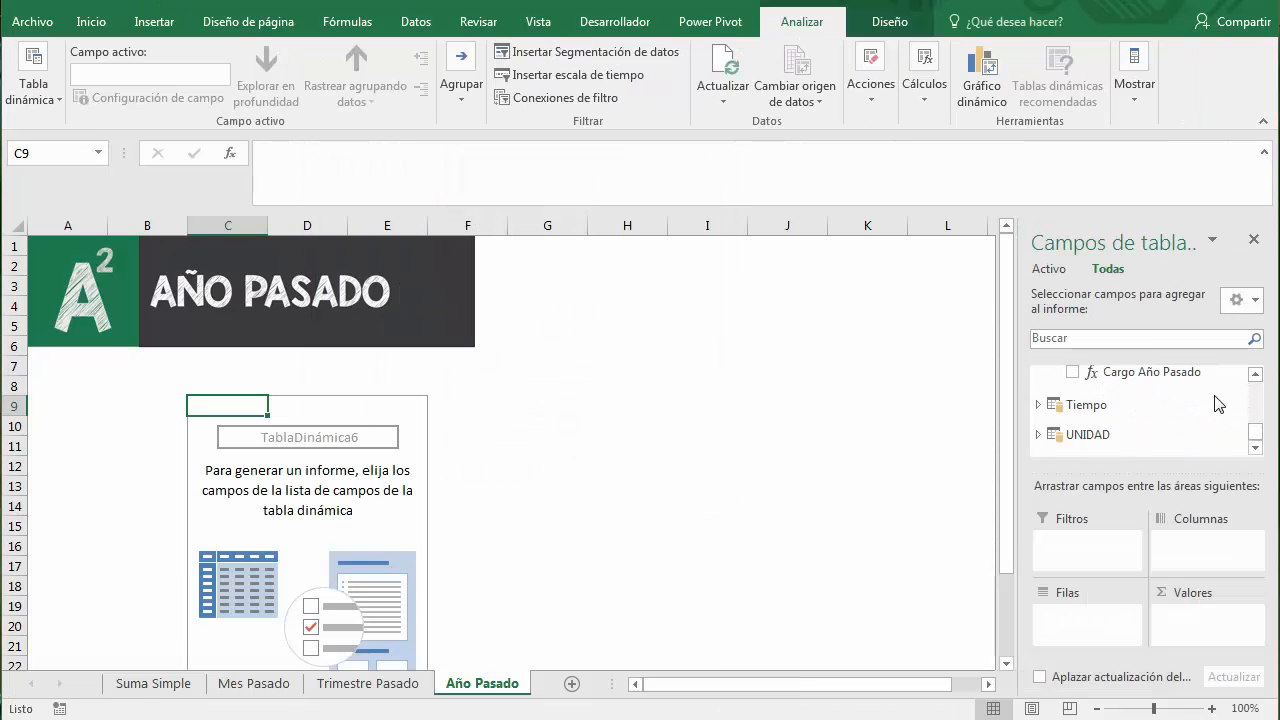
{"action": "left_click", "coordinate": [1256, 377]}
{"action": "left_click_drag", "start_coordinate": [1163, 391], "coordinate": [1180, 620]}
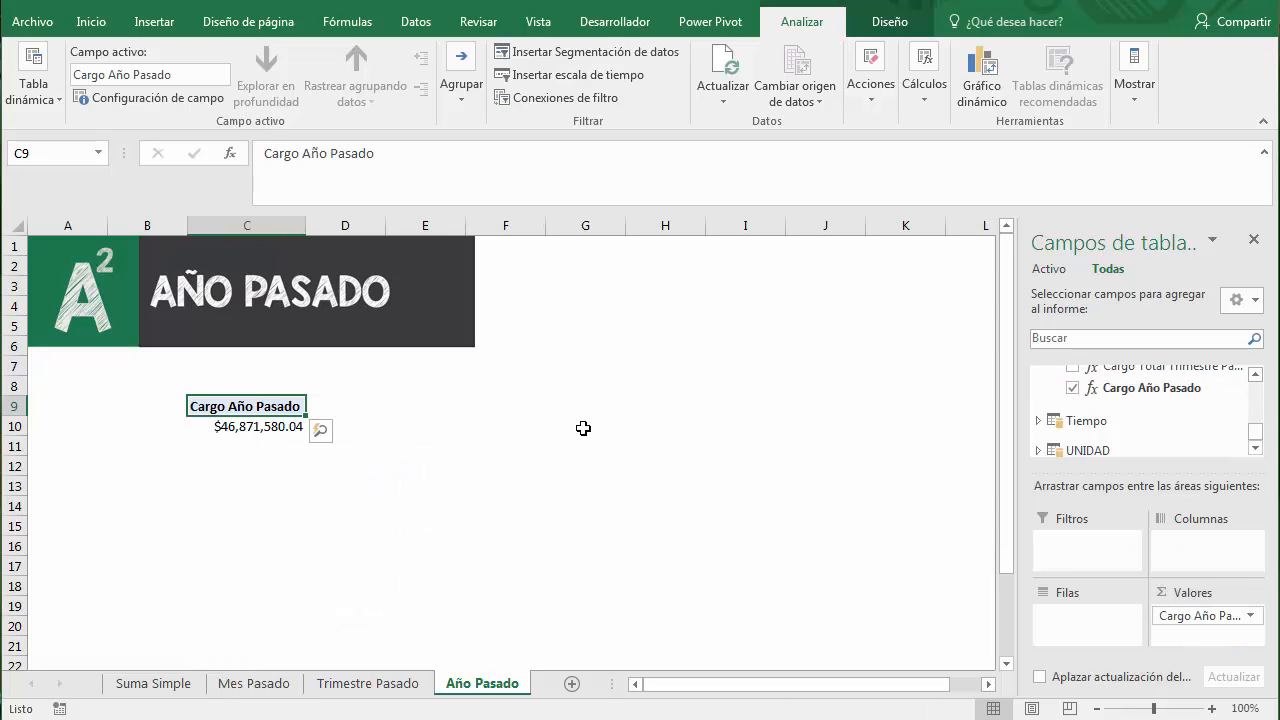
Add the Cargos Totales measure to the pivot table's values, ahead of Cargo Año Pasado.
{"action": "mouse_move", "coordinate": [1257, 427]}
{"action": "left_mouse_down"}
{"action": "mouse_move", "coordinate": [1250, 417]}
{"action": "mouse_move", "coordinate": [1258, 449]}
{"action": "left_mouse_up"}
{"action": "left_click", "coordinate": [1256, 377]}
{"action": "left_click", "coordinate": [1255, 377]}
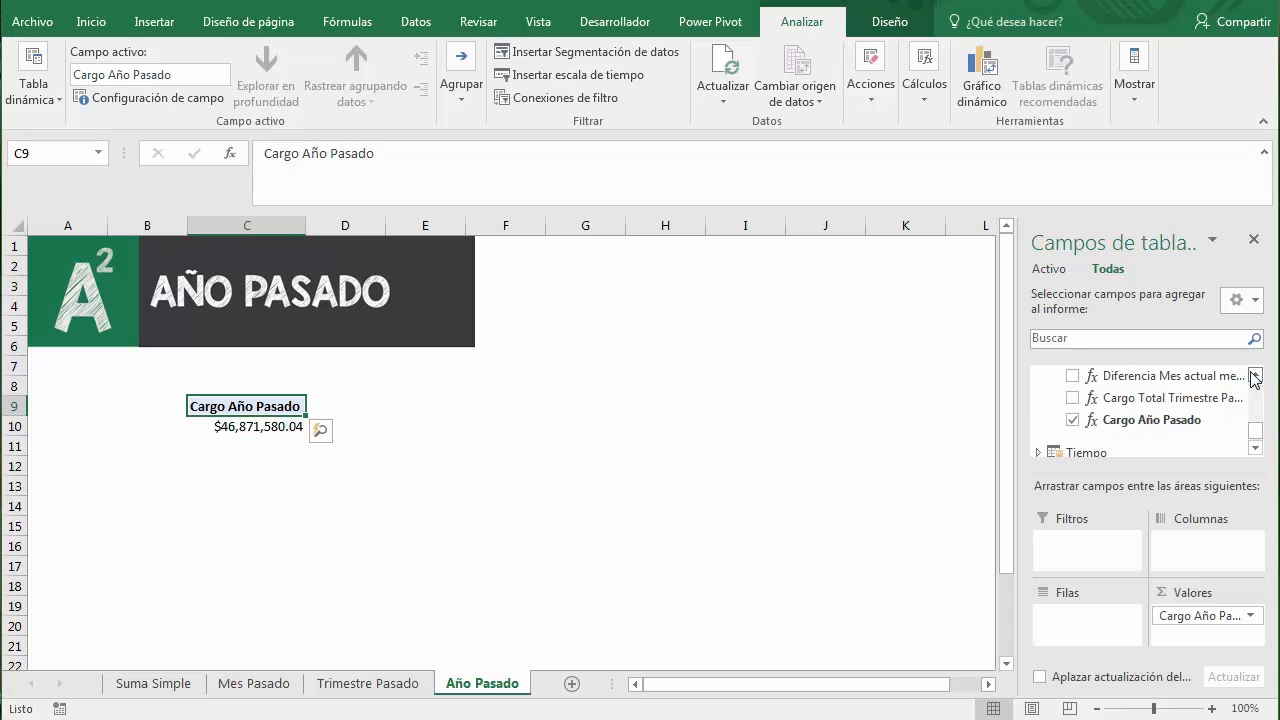
{"action": "left_click", "coordinate": [1253, 375]}
{"action": "left_click", "coordinate": [1253, 375]}
{"action": "left_click", "coordinate": [1255, 375]}
{"action": "left_click_drag", "start_coordinate": [1235, 379], "coordinate": [1205, 619]}
Add the AÑO field from the Tiempo table as the pivot table's report filter.
{"action": "left_click_drag", "start_coordinate": [1256, 432], "coordinate": [1256, 372]}
{"action": "left_click", "coordinate": [1038, 402]}
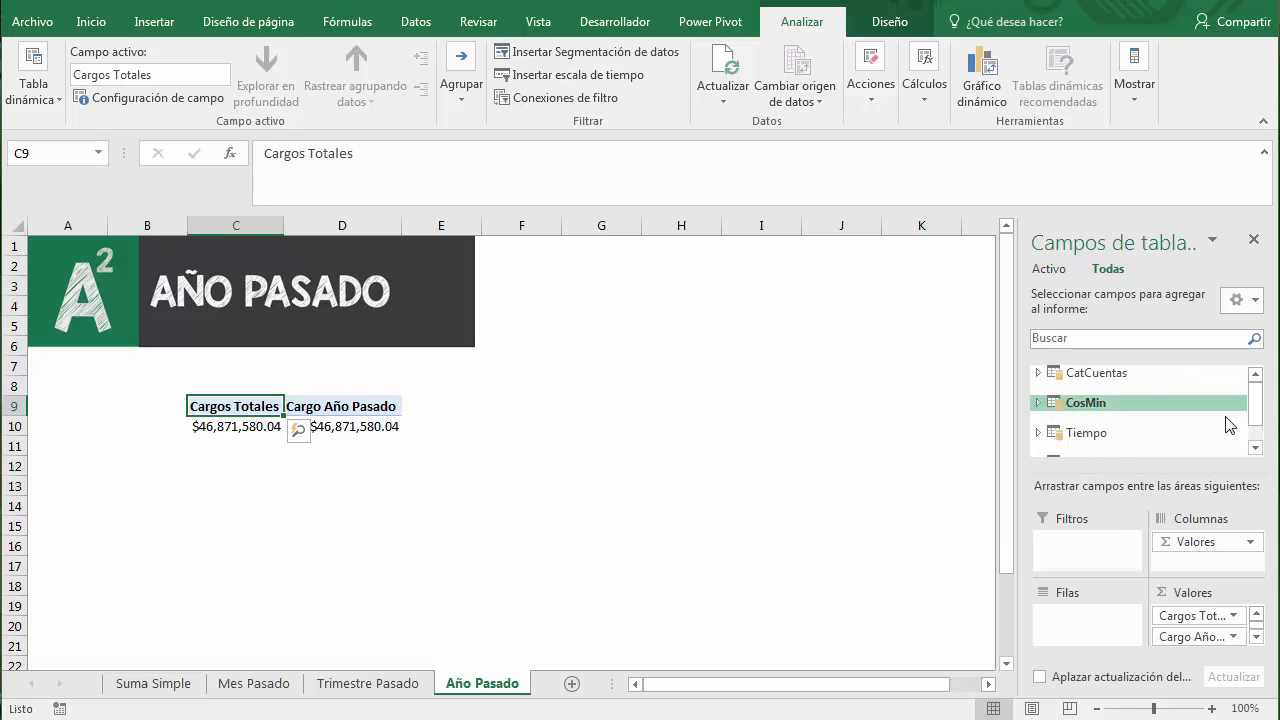
{"action": "left_click", "coordinate": [1039, 433]}
{"action": "left_click_drag", "start_coordinate": [1253, 400], "coordinate": [1258, 408]}
{"action": "left_click_drag", "start_coordinate": [1171, 414], "coordinate": [1078, 541]}
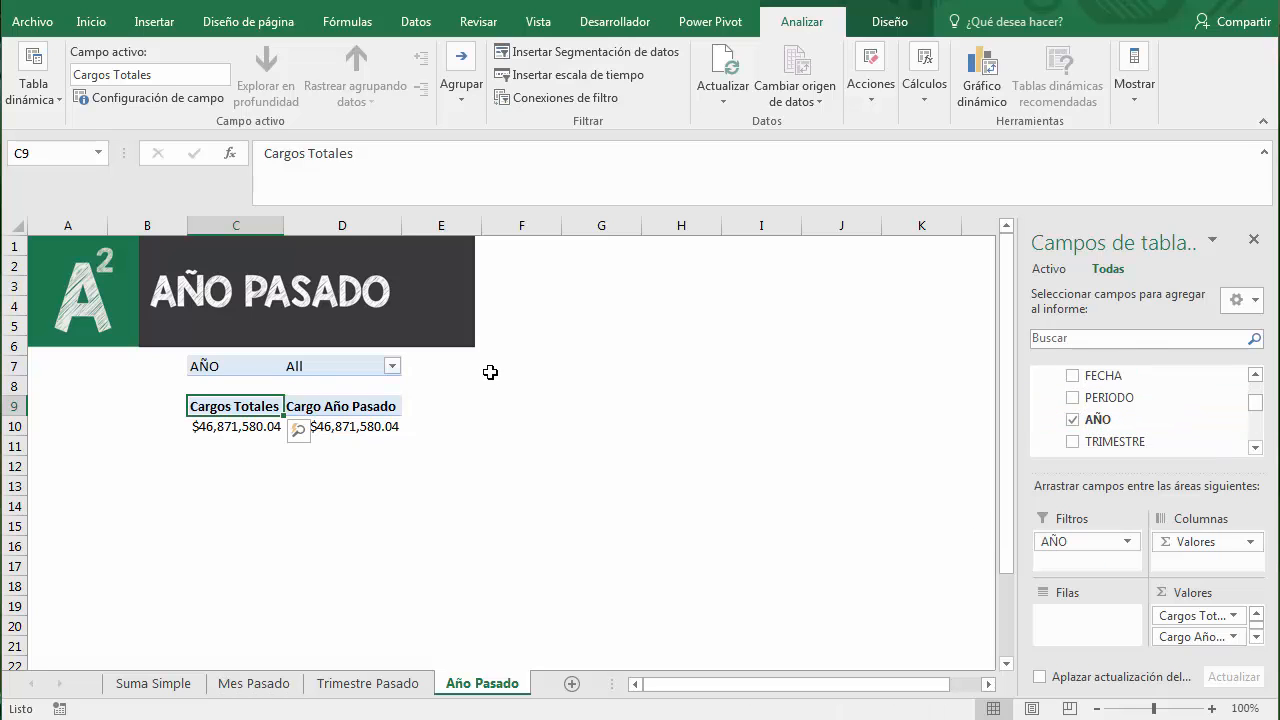
Filter the pivot table by AÑO to show only 2017.
{"action": "left_click", "coordinate": [392, 366]}
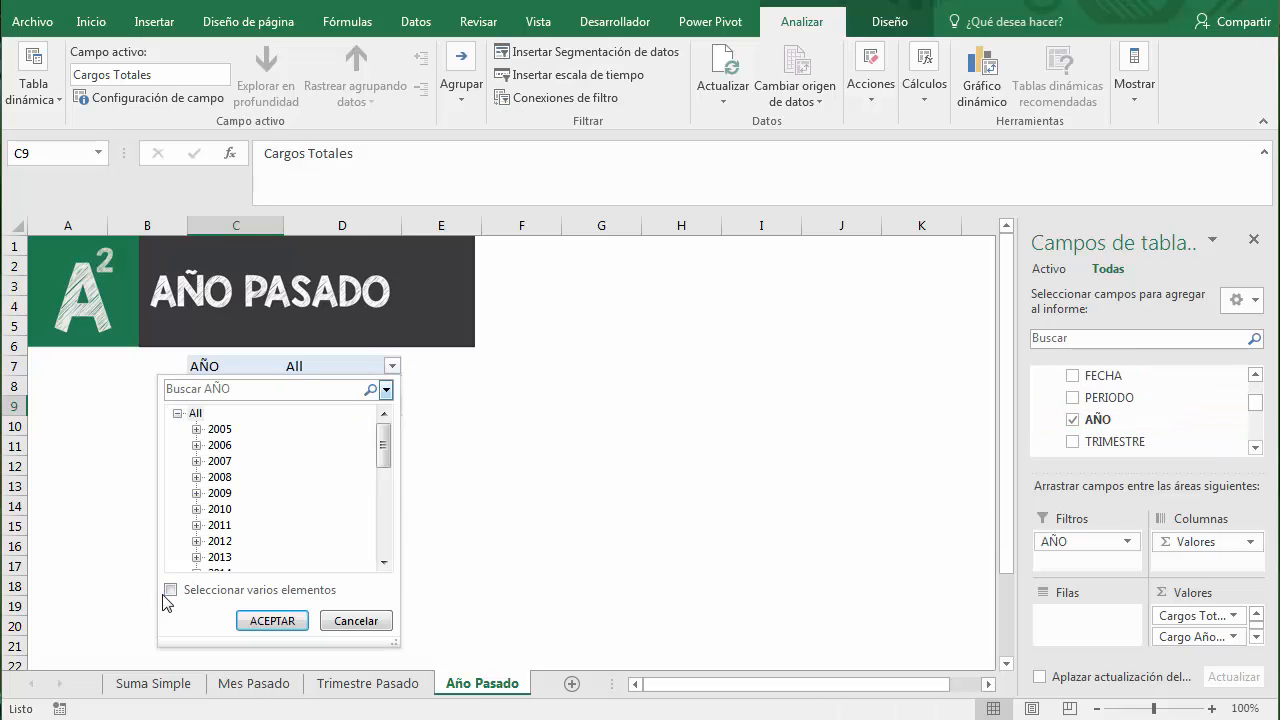
{"action": "left_click", "coordinate": [170, 590]}
{"action": "left_click", "coordinate": [192, 413]}
{"action": "left_click_drag", "start_coordinate": [384, 449], "coordinate": [384, 494]}
{"action": "left_click", "coordinate": [211, 509]}
{"action": "left_click", "coordinate": [285, 620]}
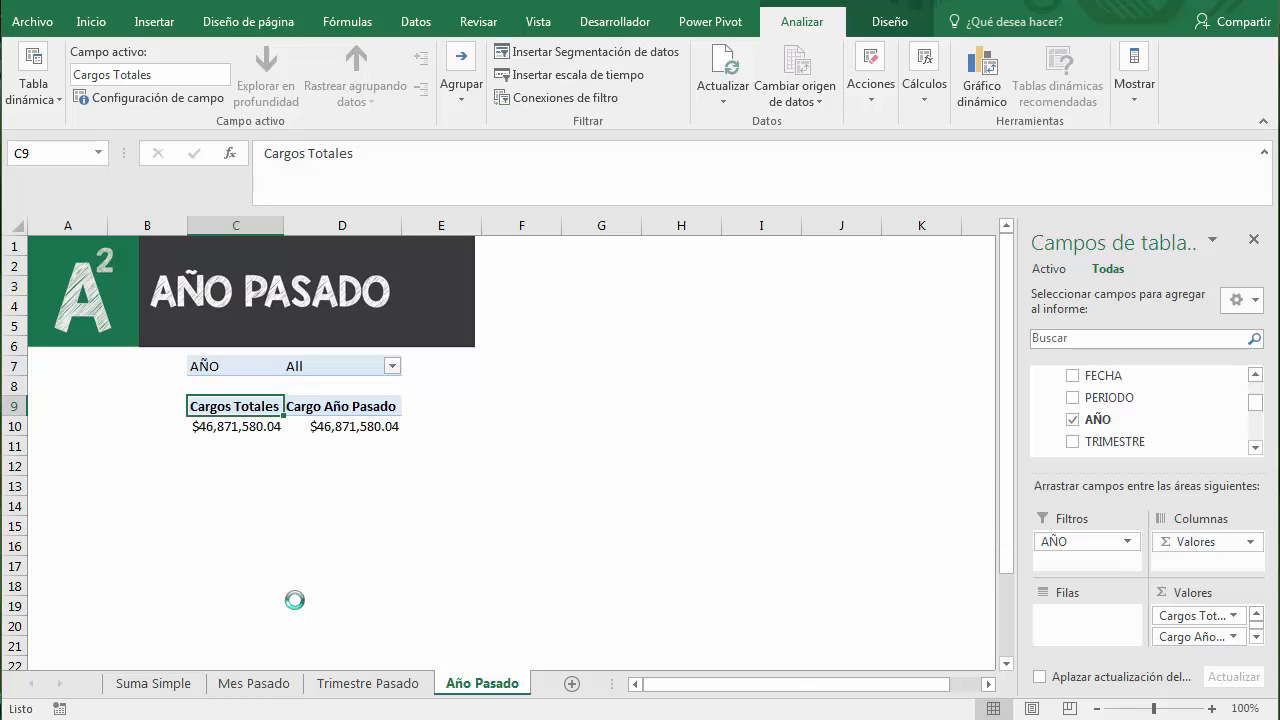
{"action": "left_click", "coordinate": [391, 498]}
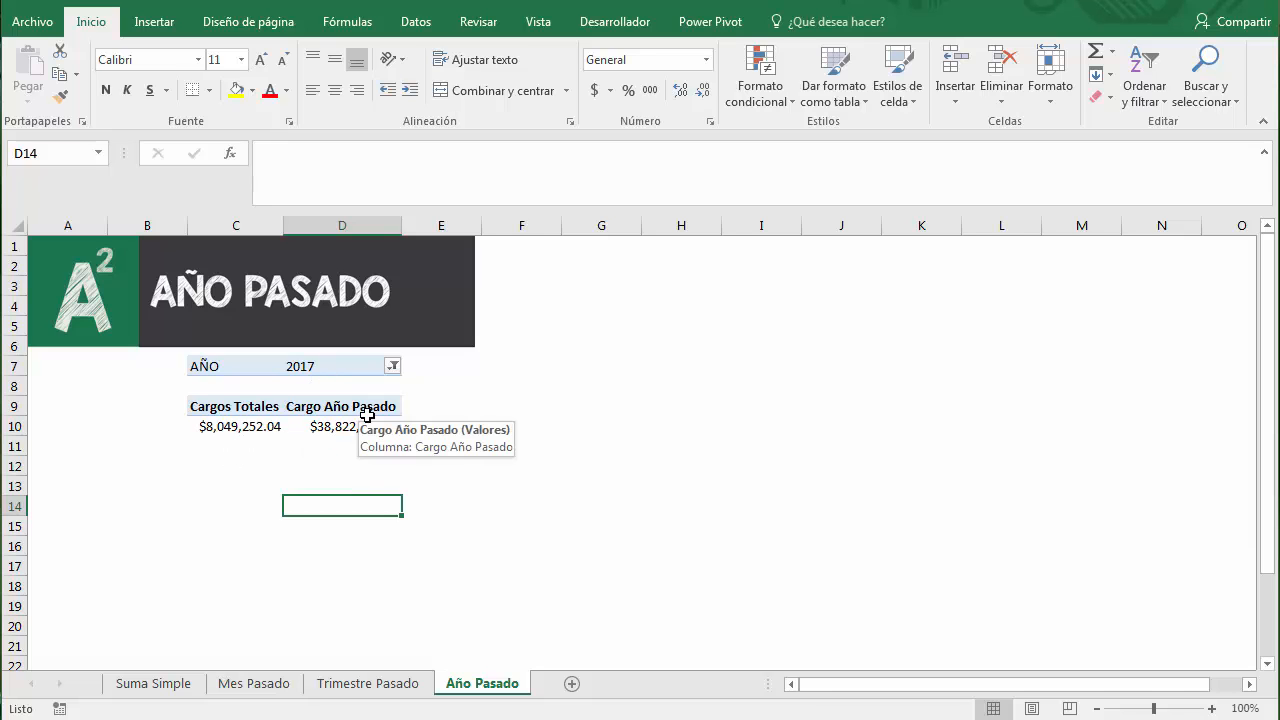
Copy the whole pivot table, including its AÑO filter, and paste it at cell C12.
{"action": "left_click", "coordinate": [365, 427]}
{"action": "left_click_drag", "start_coordinate": [223, 366], "coordinate": [362, 428]}
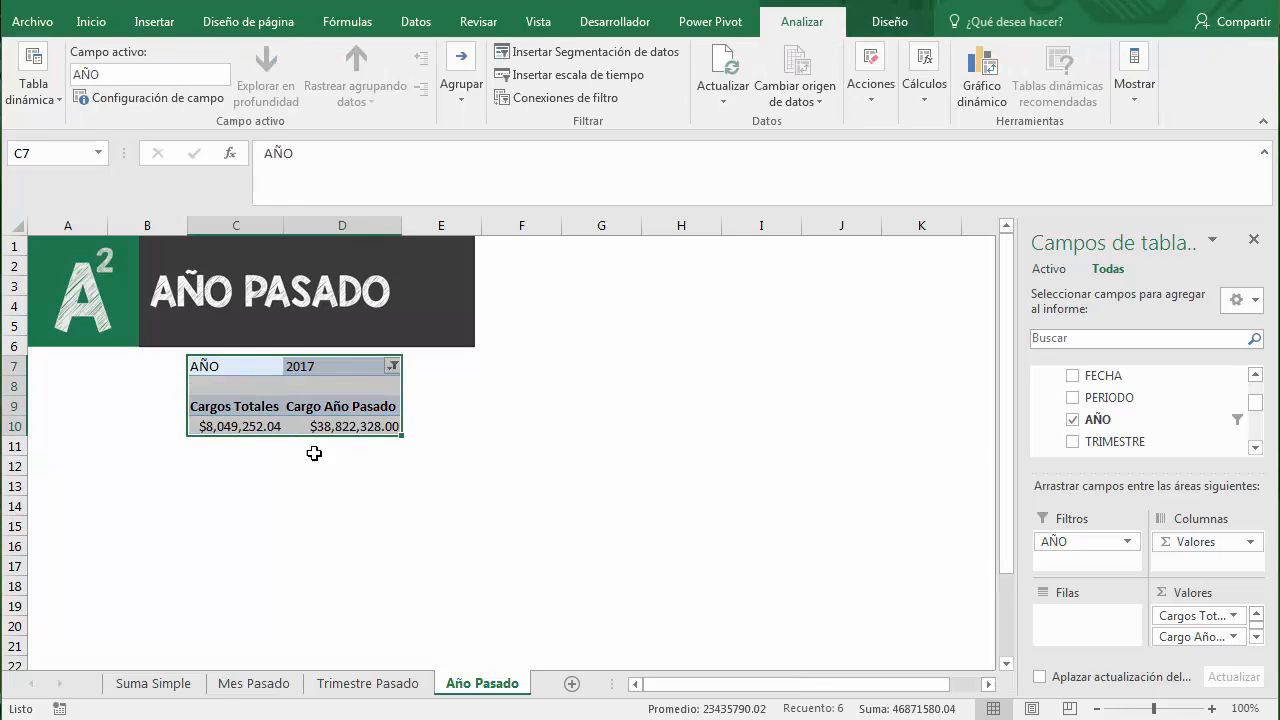
{"action": "key", "text": "ctrl+c"}
{"action": "left_click", "coordinate": [265, 466]}
{"action": "key", "text": "ctrl+v"}
Switch the copied pivot table's AÑO filter from 2017 to 2016.
{"action": "left_click", "coordinate": [395, 526]}
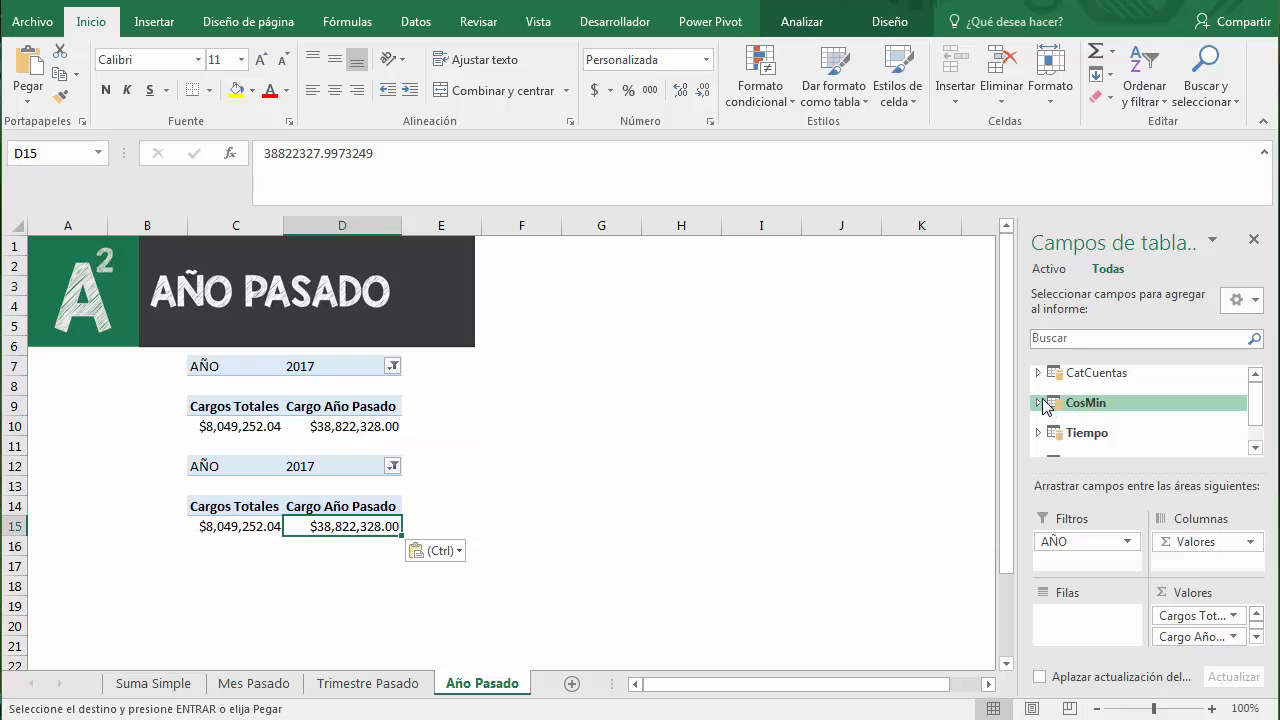
{"action": "left_click", "coordinate": [393, 466]}
{"action": "left_click", "coordinate": [178, 513]}
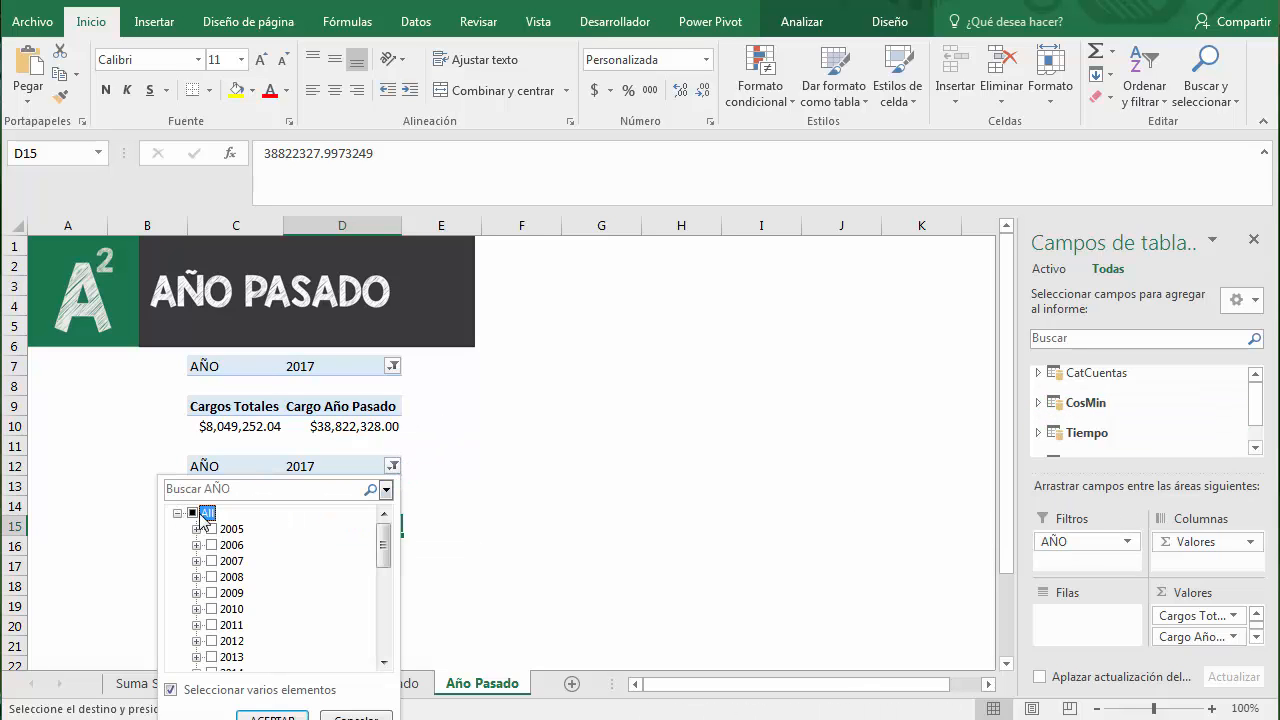
{"action": "scroll", "coordinate": [384, 566], "scroll_direction": "down", "scroll_amount": 2}
{"action": "left_click", "coordinate": [212, 625]}
{"action": "left_click", "coordinate": [212, 609]}
{"action": "left_click", "coordinate": [272, 716]}
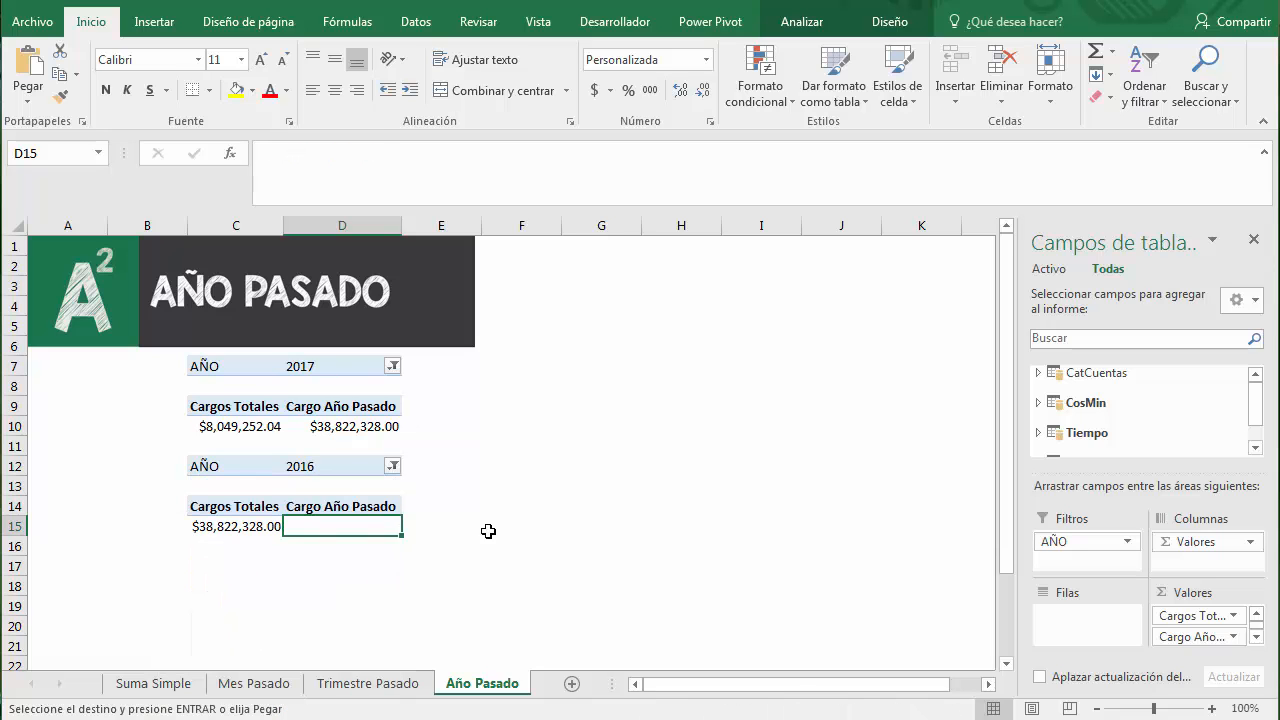
Compare the 2017 pivot table's Cargo Año Pasado with the 2016 table's Cargos Totales, and check the 2016 past-year charge.
{"action": "left_click", "coordinate": [489, 529]}
{"action": "left_click", "coordinate": [274, 520]}
{"action": "left_click", "coordinate": [328, 430]}
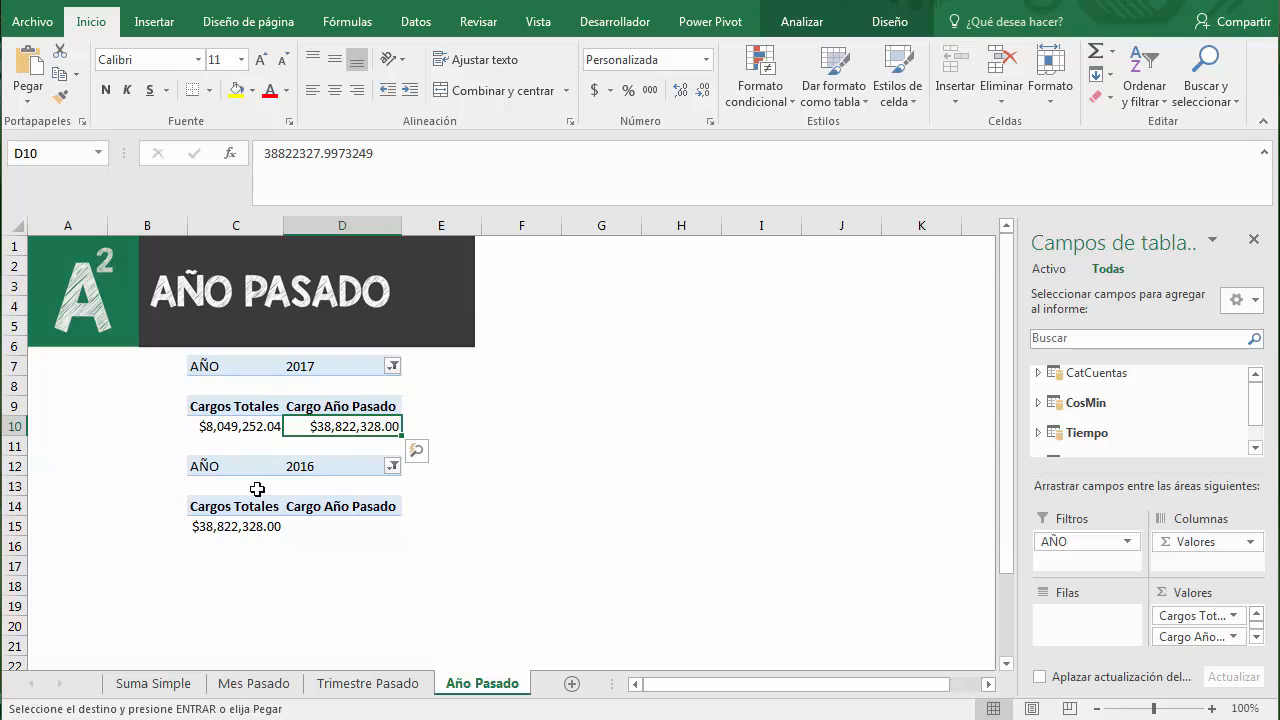
{"action": "left_click", "coordinate": [246, 532]}
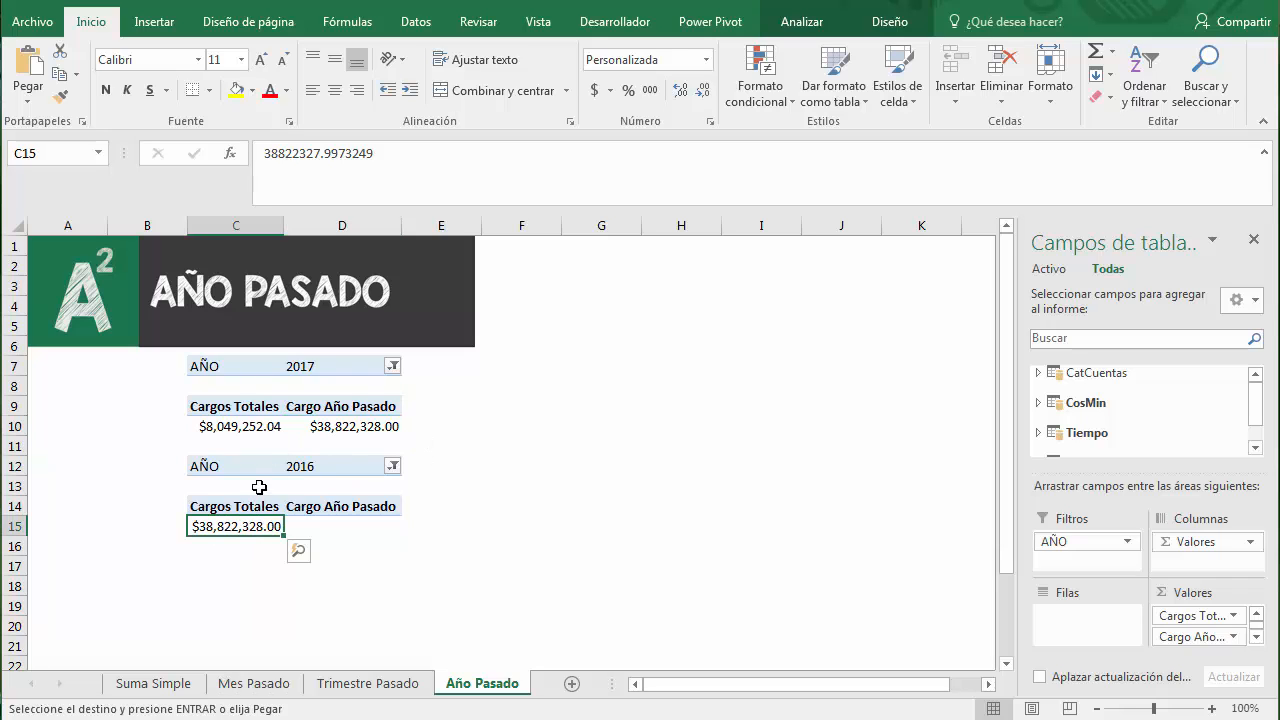
{"action": "left_click", "coordinate": [326, 372]}
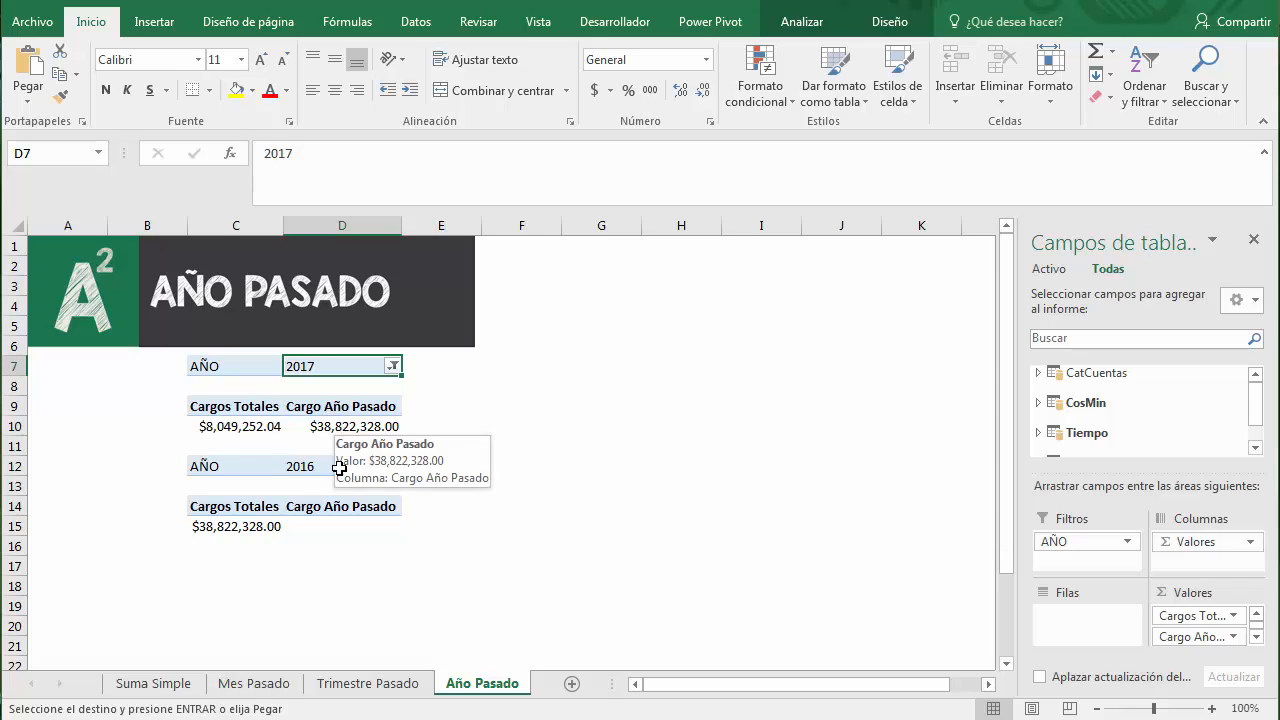
{"action": "left_click", "coordinate": [345, 525]}
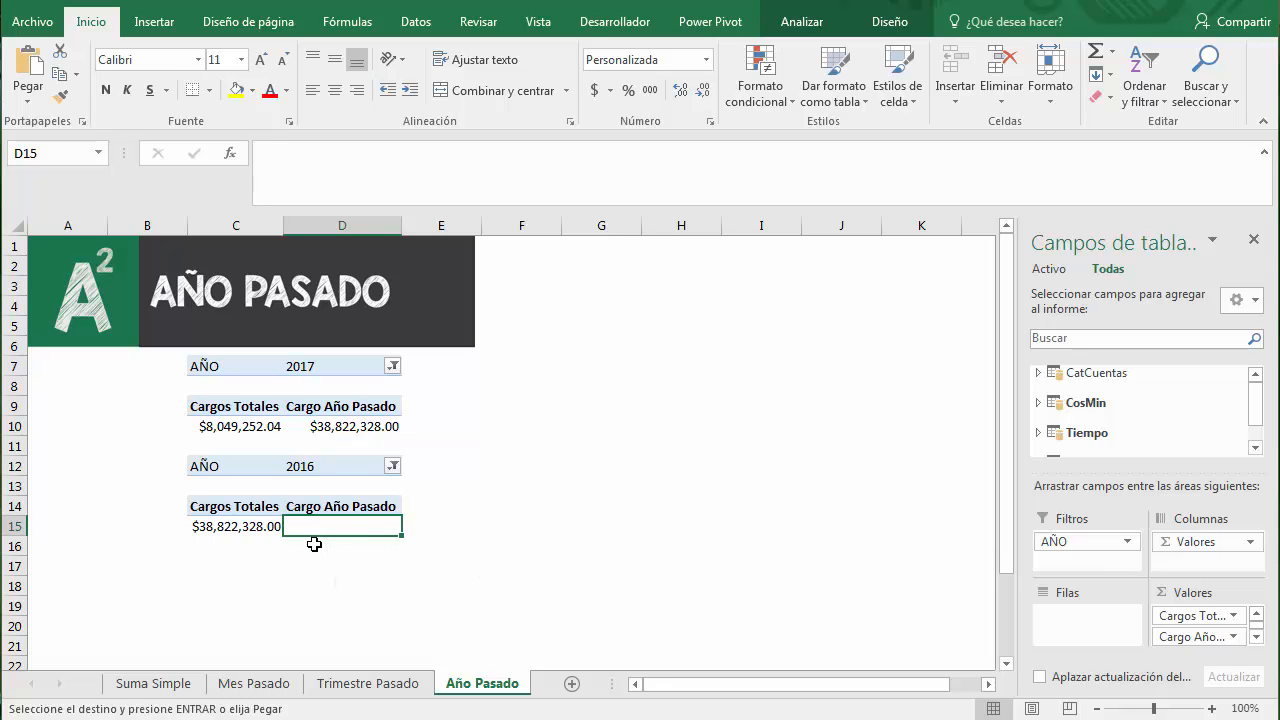
Review the Suma Simple, Mes Pasado and Trimestre Pasado sheets in turn, and return to Año Pasado.
{"action": "left_click", "coordinate": [153, 683]}
{"action": "left_click", "coordinate": [254, 683]}
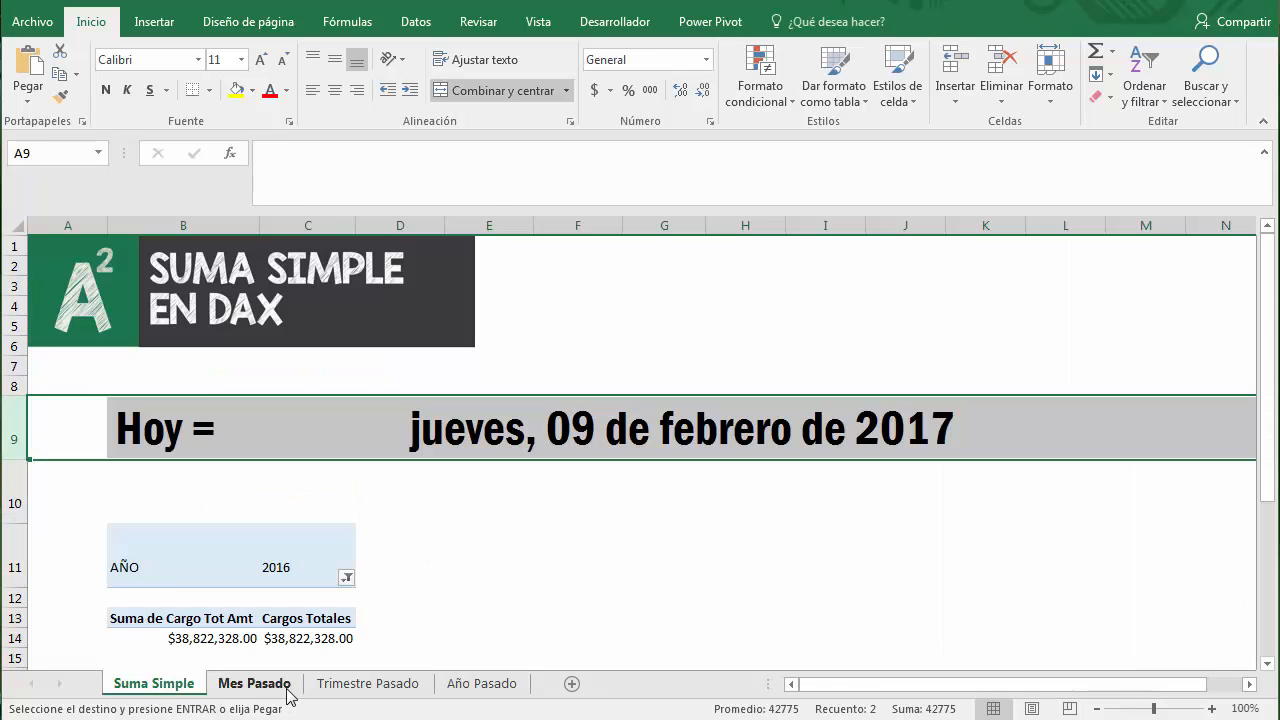
{"action": "left_click", "coordinate": [363, 688]}
{"action": "left_click", "coordinate": [480, 686]}
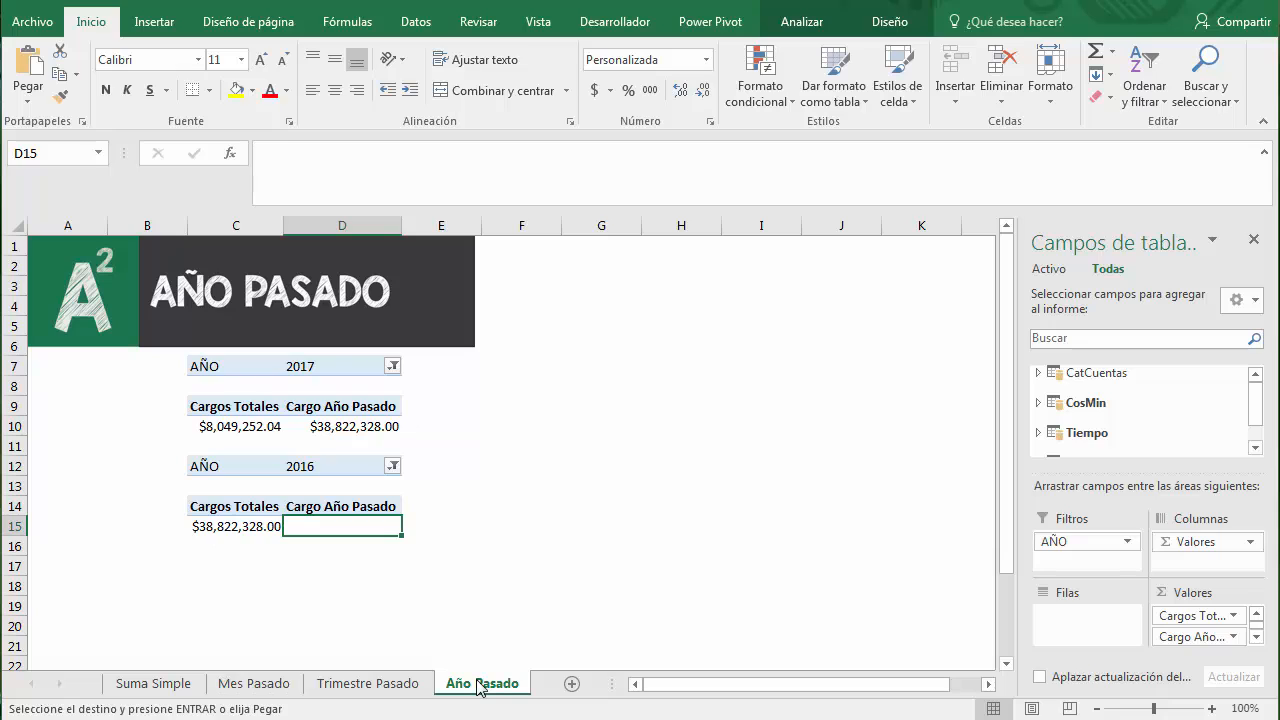